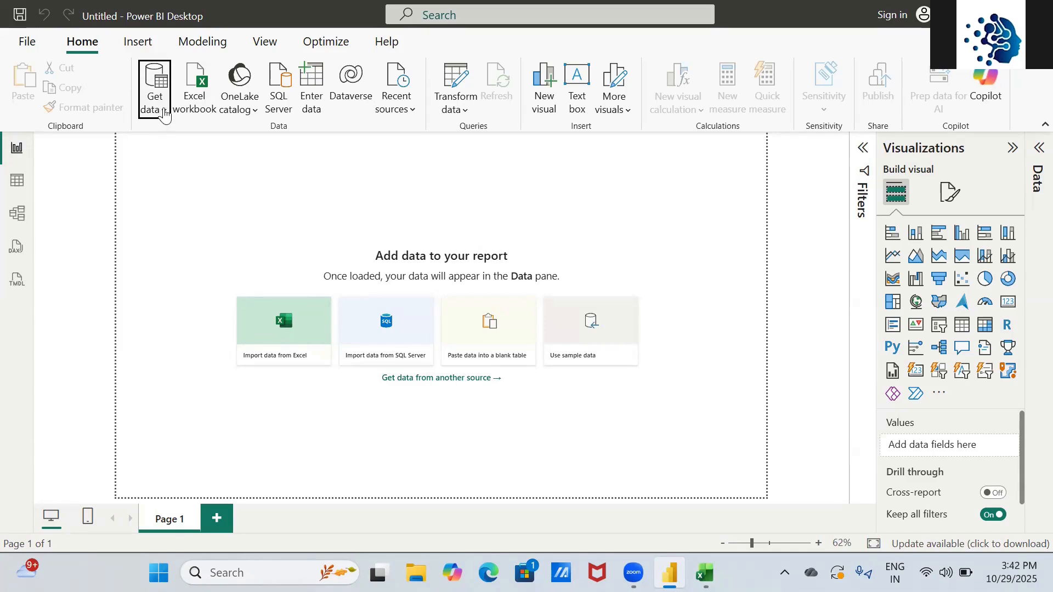
- Import the Data.xlsx Excel workbook from the Desktop into Power BI Desktop
click(164, 114)
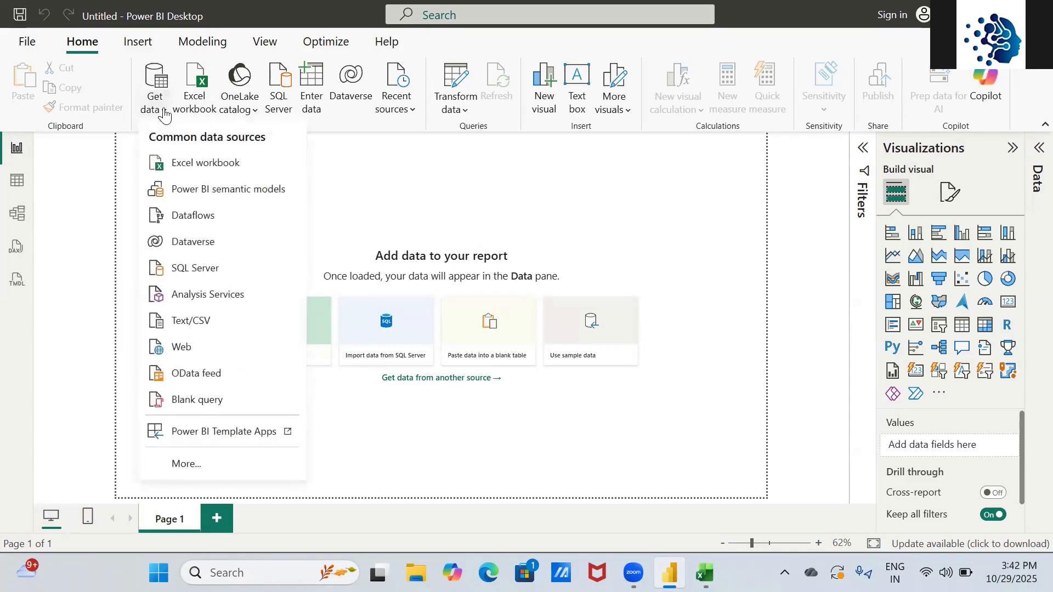
click(203, 174)
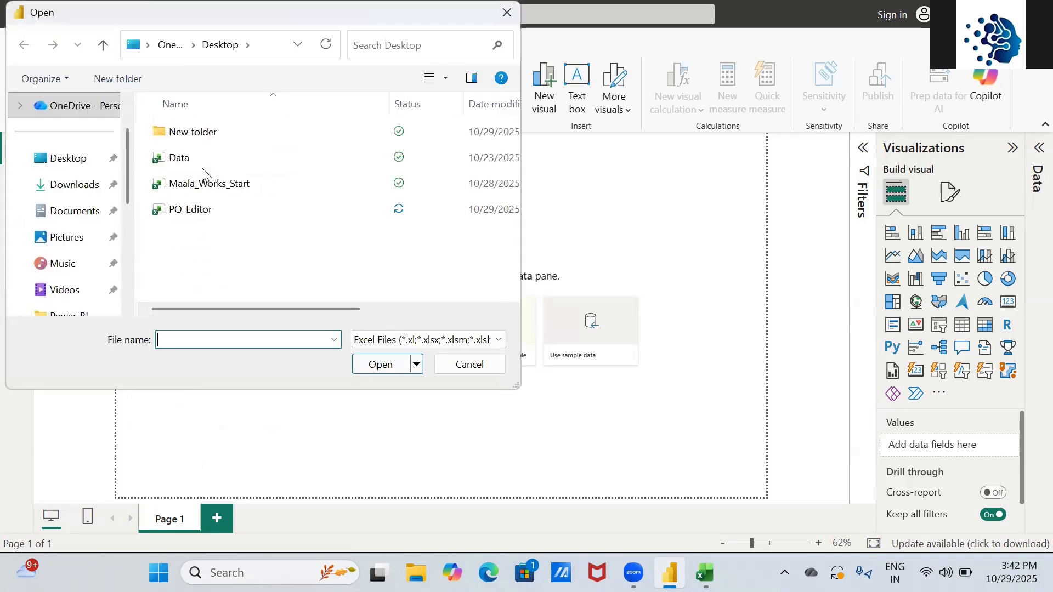
click(70, 171)
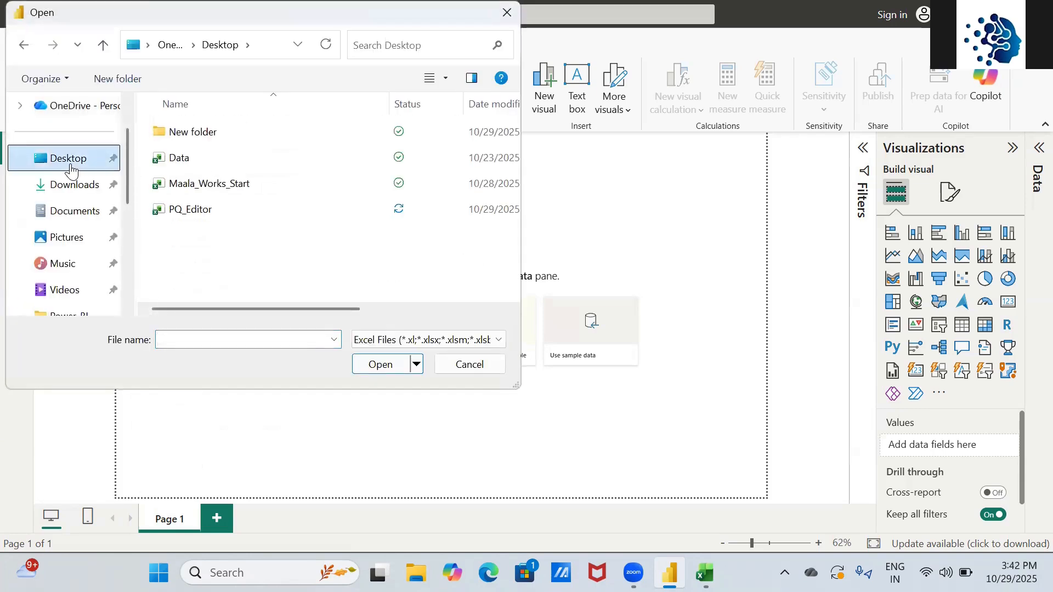
click(191, 164)
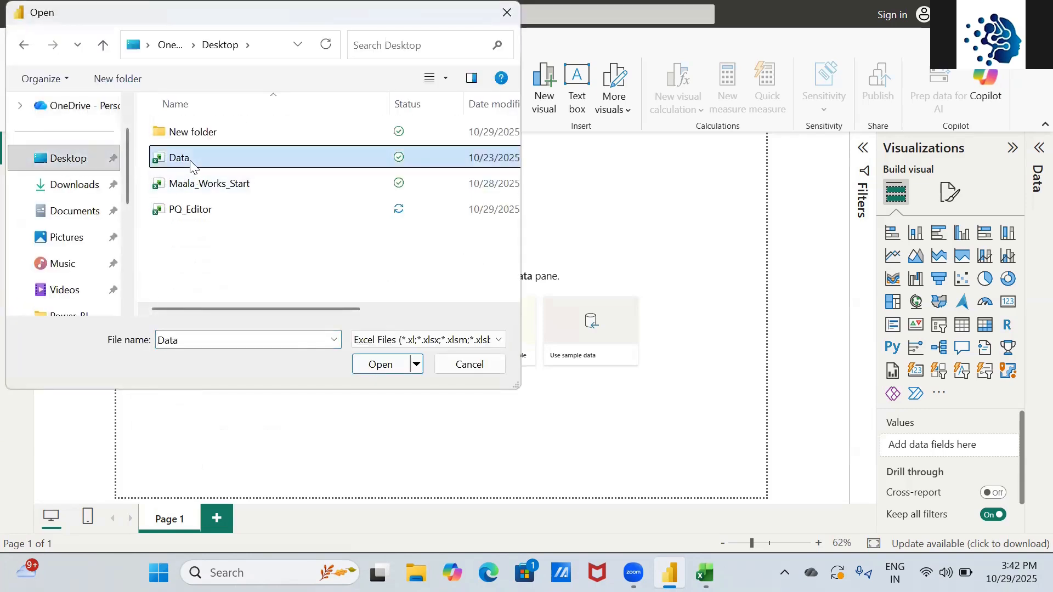
click(383, 368)
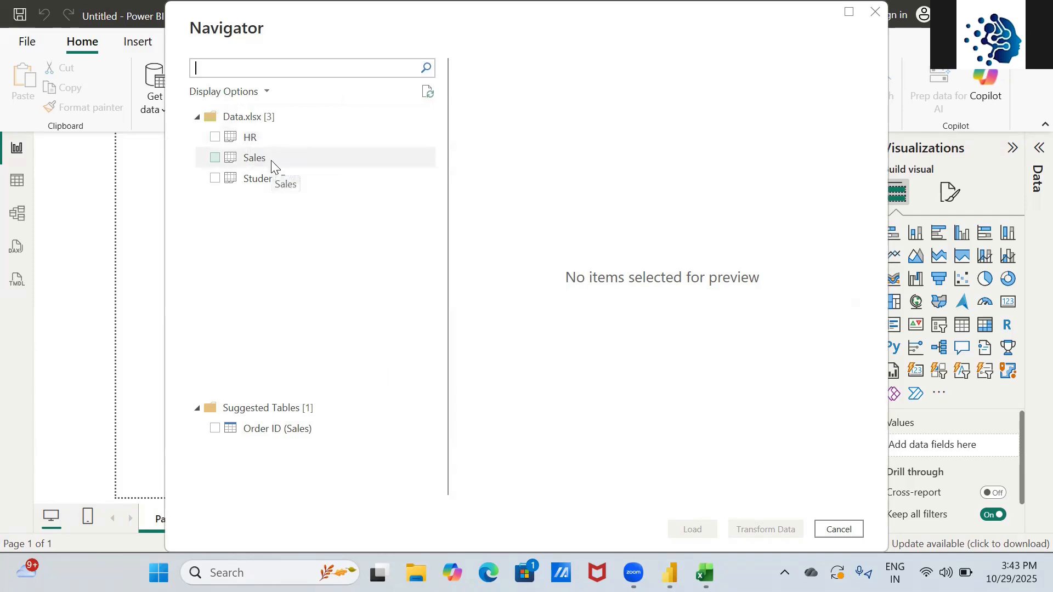
- Select the HR, Sales and Student Data sheets in the Navigator and send them to Power Query Editor
click(215, 139)
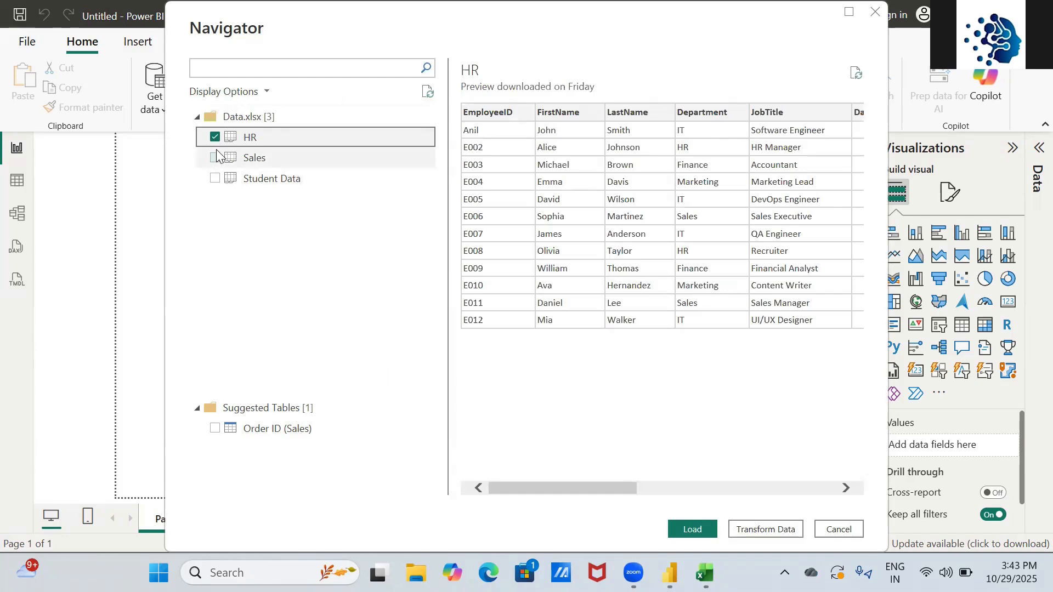
click(215, 159)
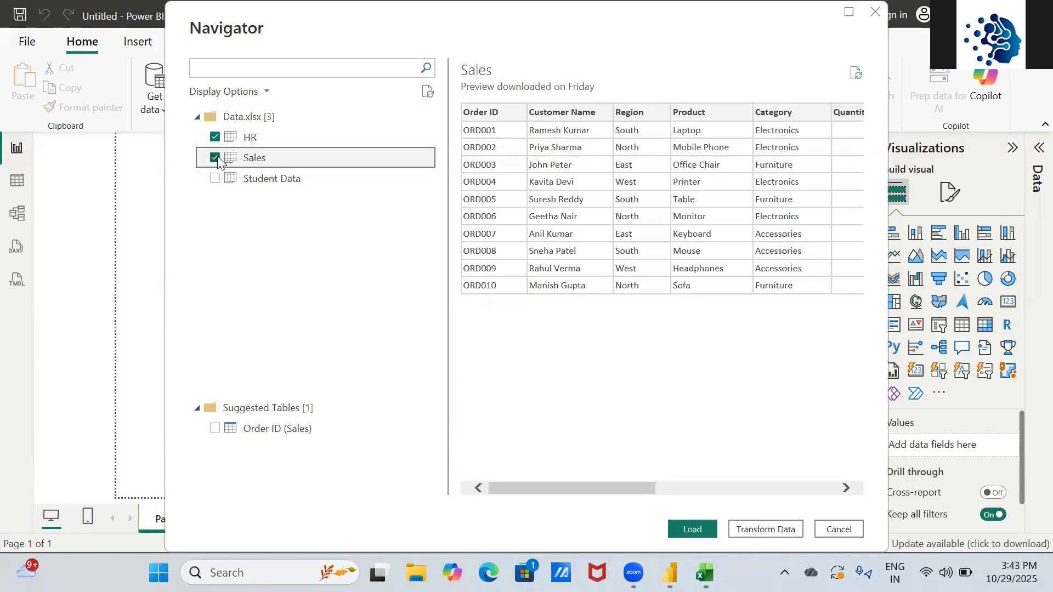
click(215, 179)
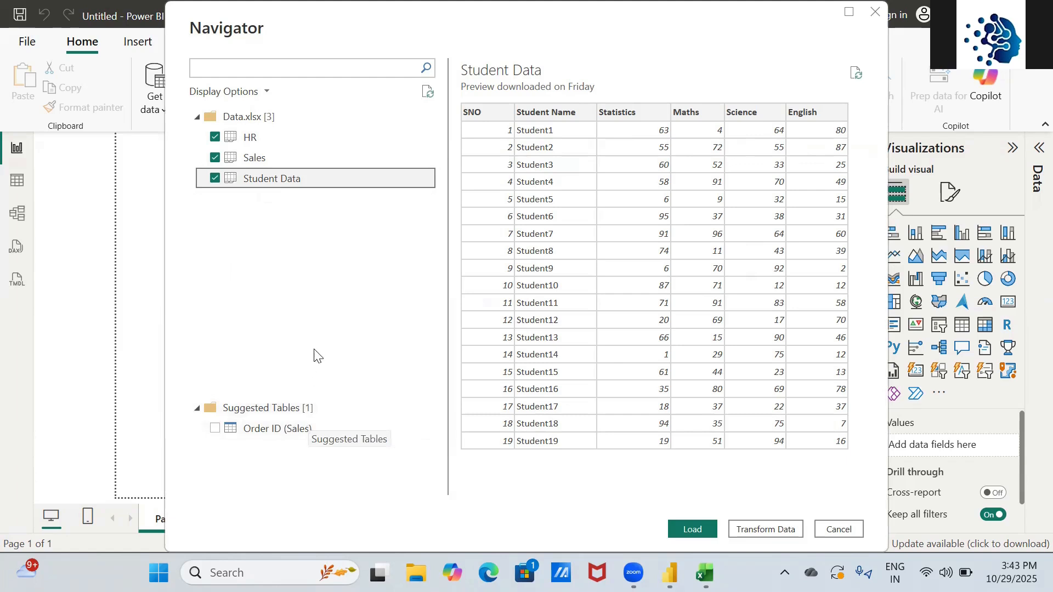
click(215, 178)
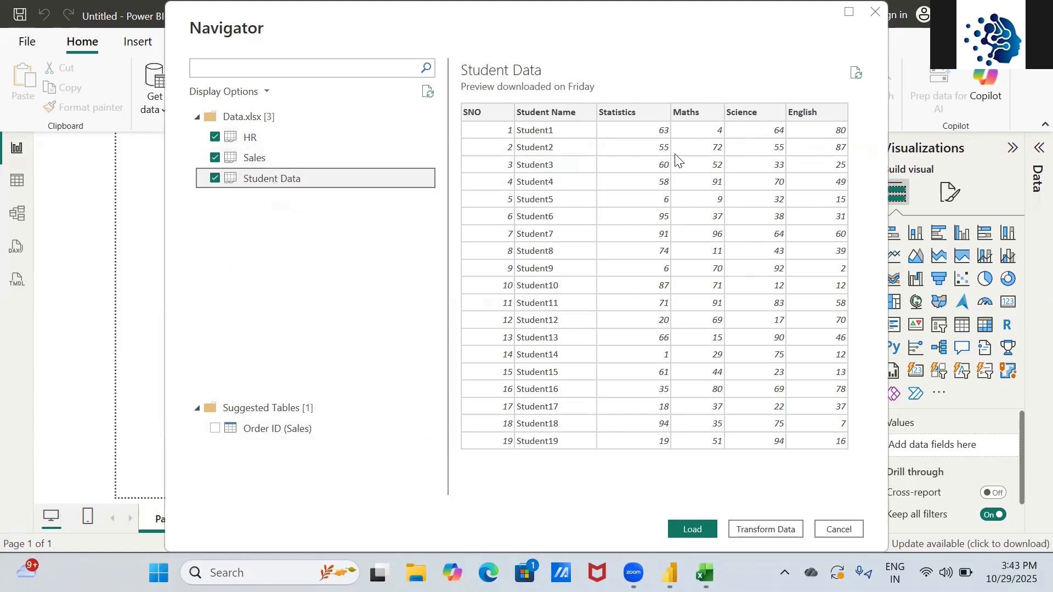
drag(692, 31, 517, 11)
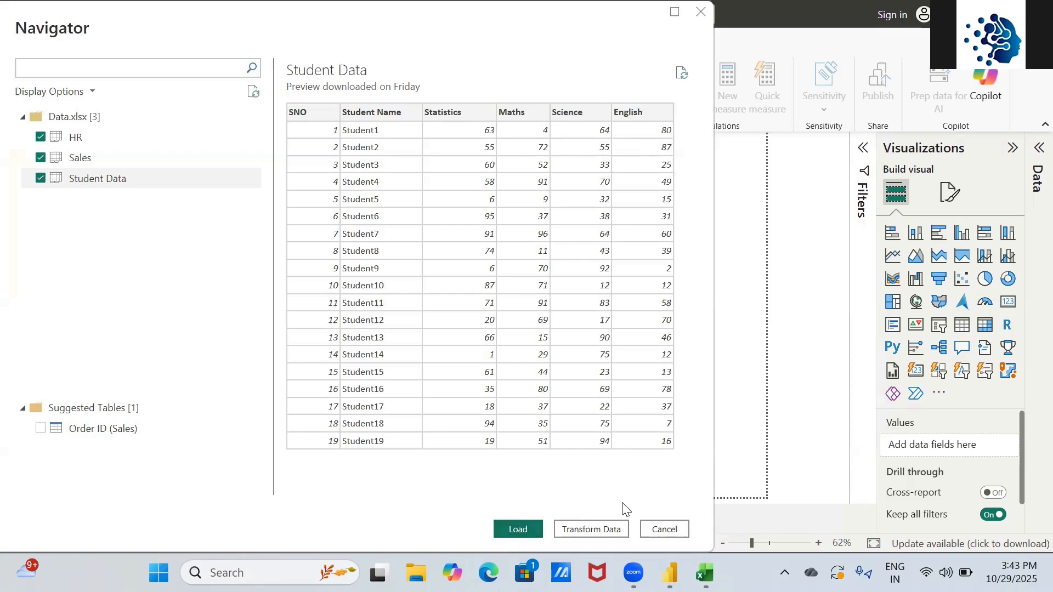
click(604, 527)
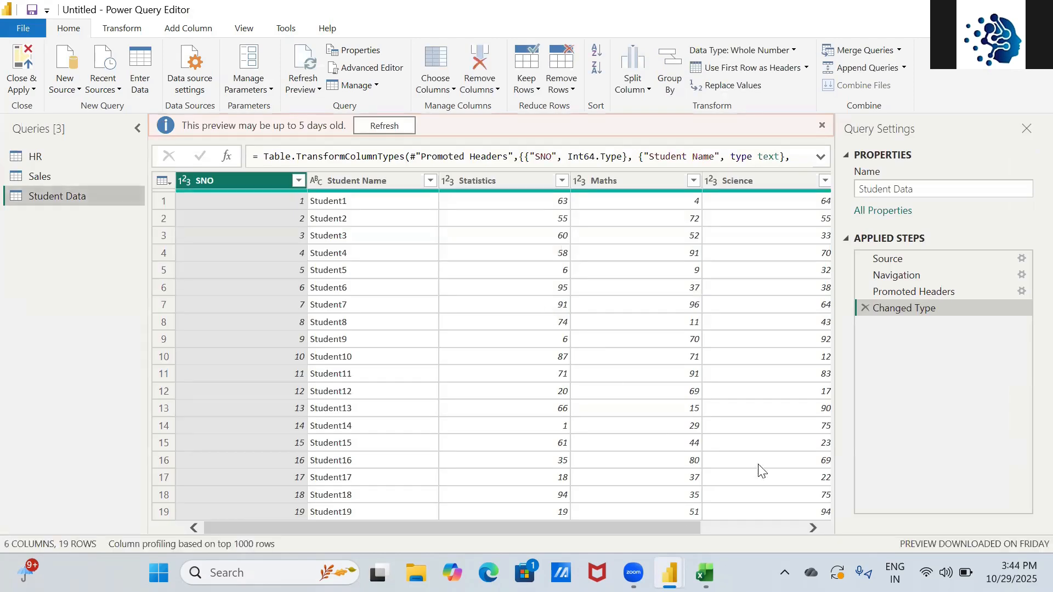
- Switch from Power Query Editor to the PQ_Editor Excel workbook
mouse_move(670, 572)
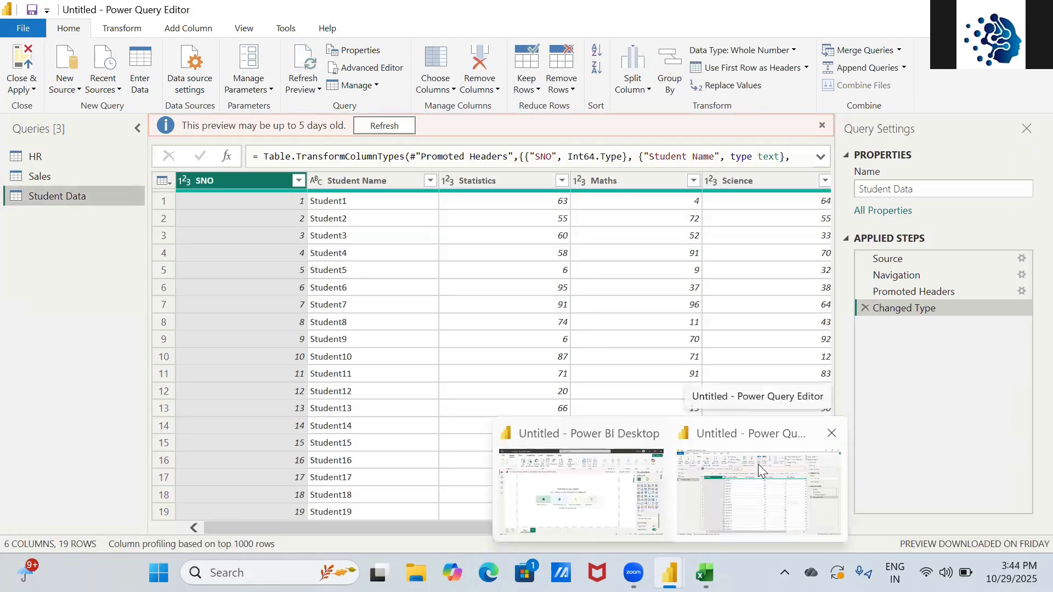
key(alt+Tab)
key(alt+Tab)
key(alt+Tab)
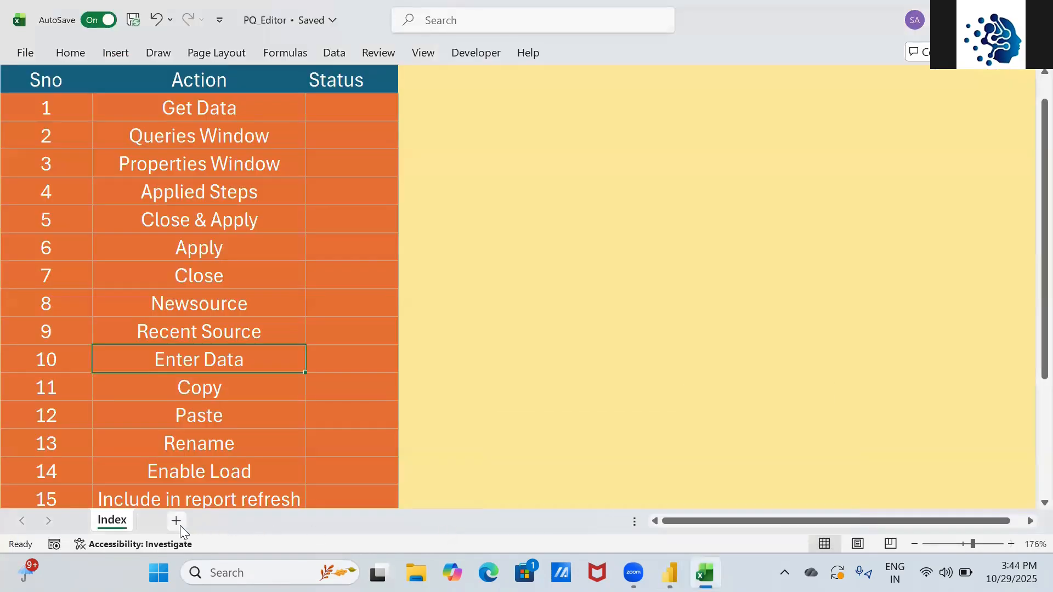
- Add a new sheet, enter 'Excel Data' in I9 and 'Power Desktop' in D9, and AutoFit column D
click(180, 526)
click(471, 211)
text(Exce)
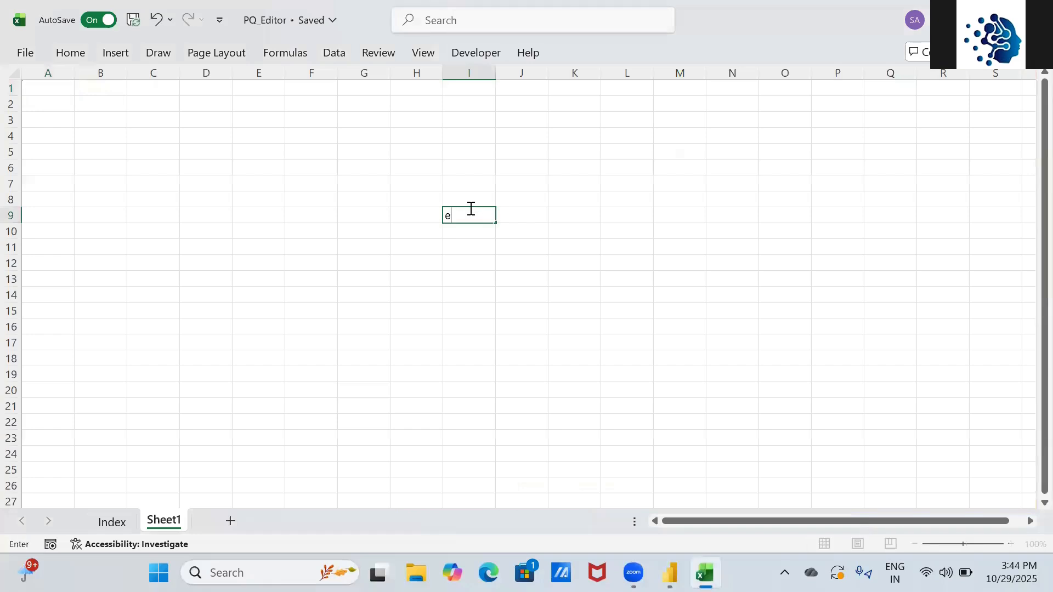
text(l Data)
key(Left)
key(Left)
key(Left)
key(Left)
key(Left)
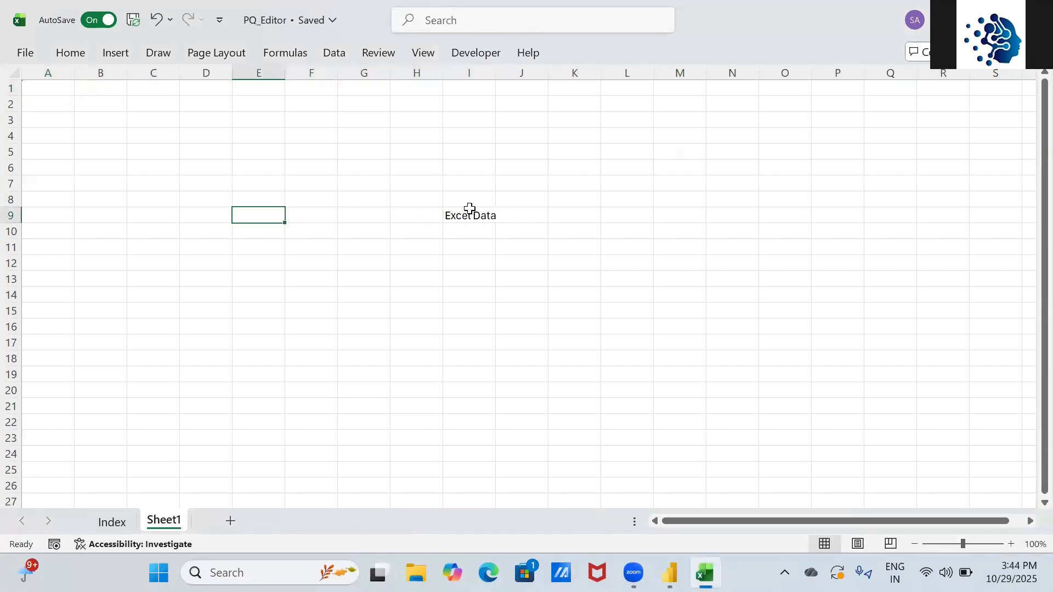
text(Power)
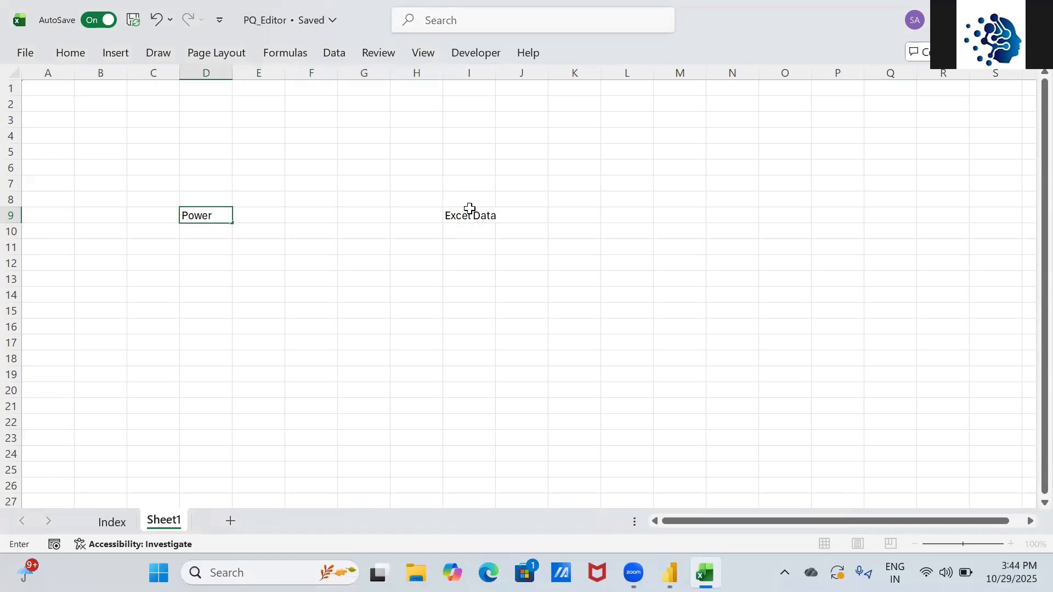
text( Desktop)
key(Return)
key(Up)
key(alt+h)
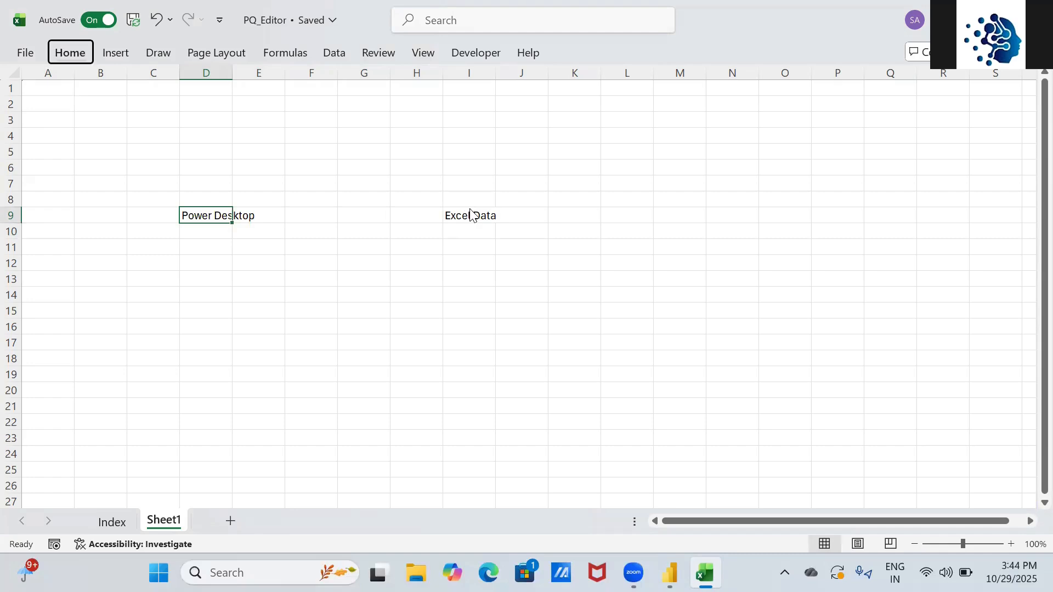
key(o)
key(i)
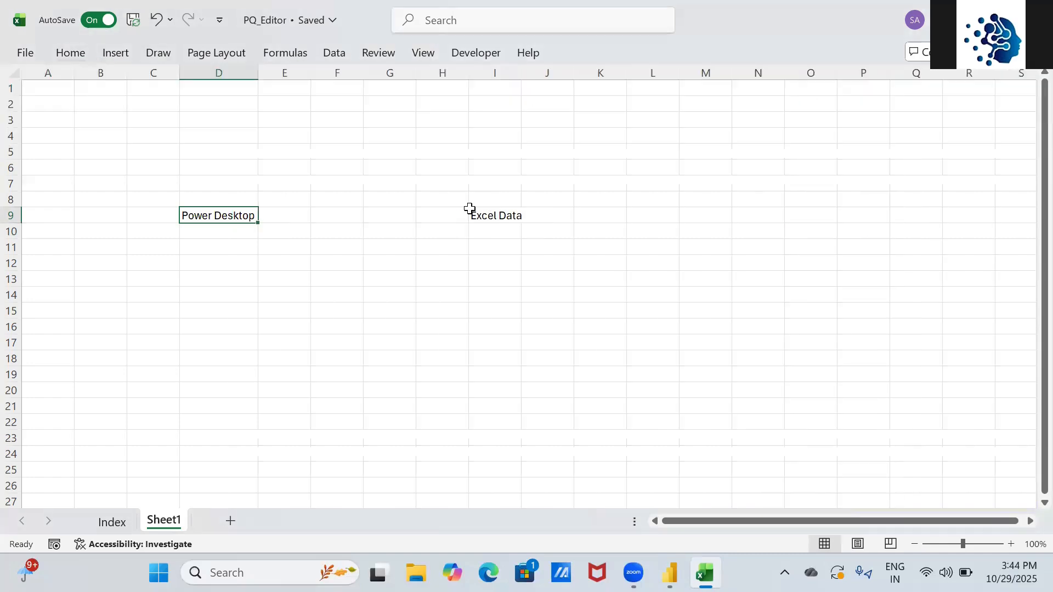
- Enter 'Power Query Editor' in F9 between the two labels
key(Right)
key(Right)
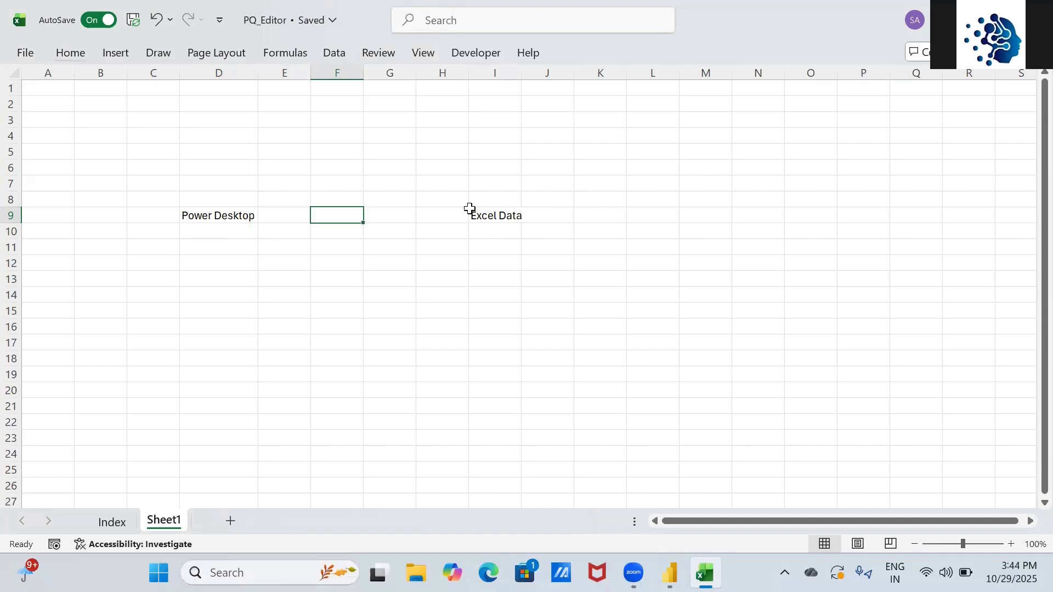
text(Power)
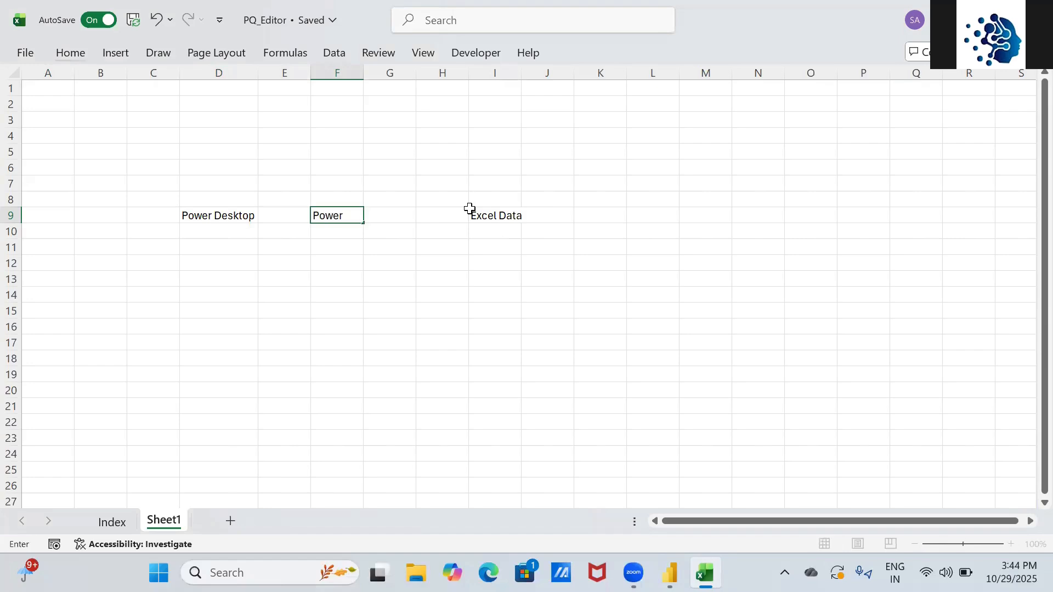
text( Query Editor)
key(Return)
key(Up)
key(Right)
key(Right)
key(Right)
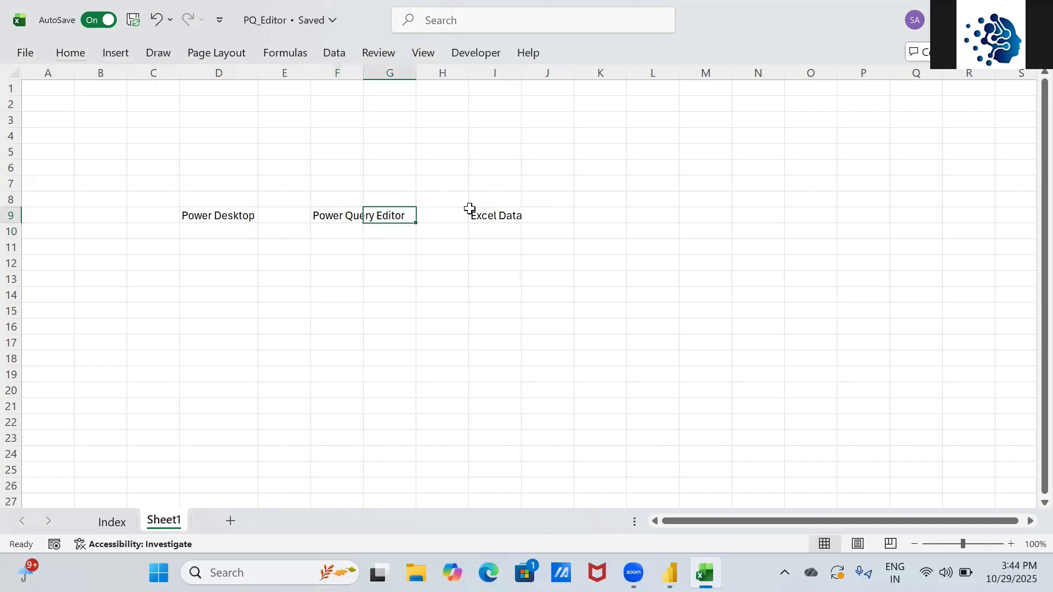
click(204, 218)
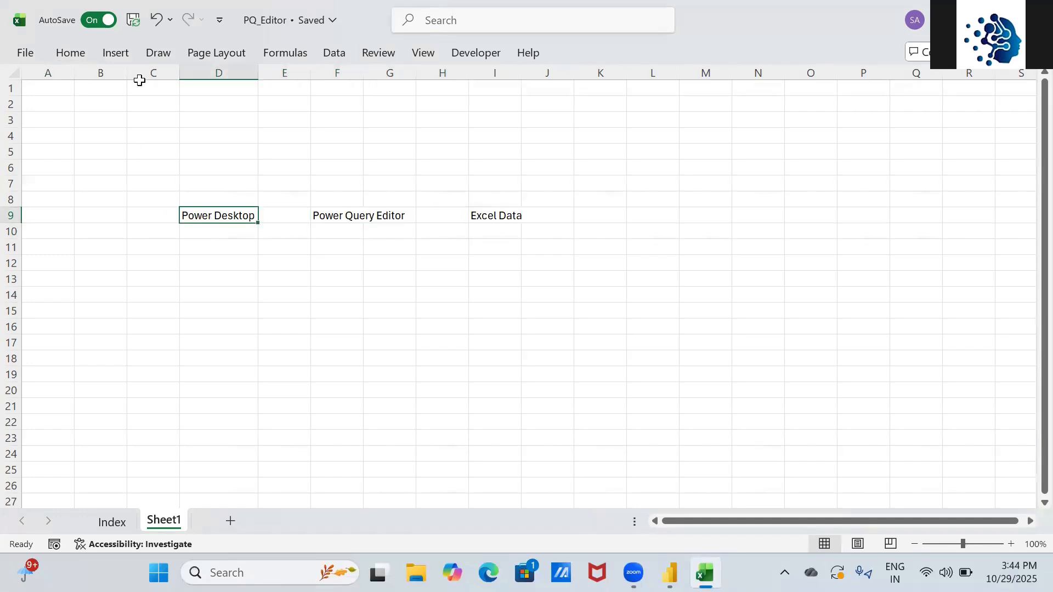
- Draw a curved block arrow from the Shapes gallery below the row 9 labels
click(120, 57)
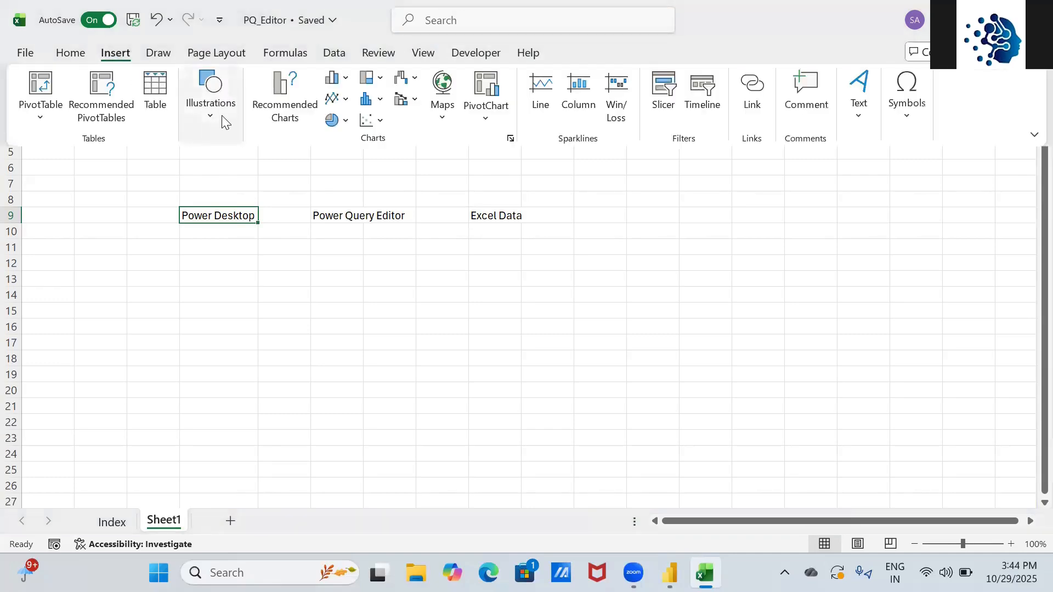
click(210, 115)
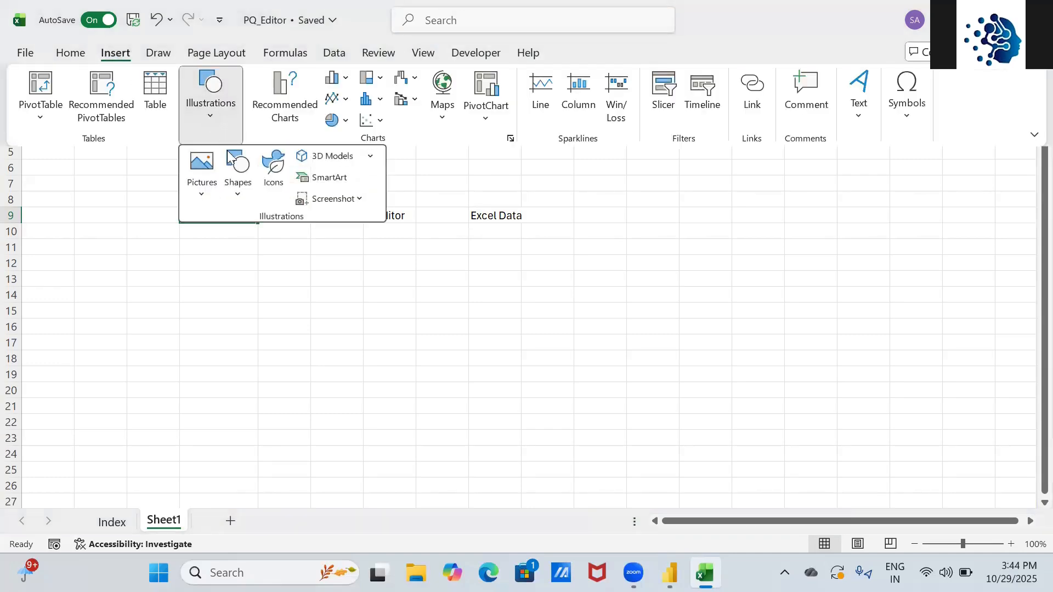
click(237, 189)
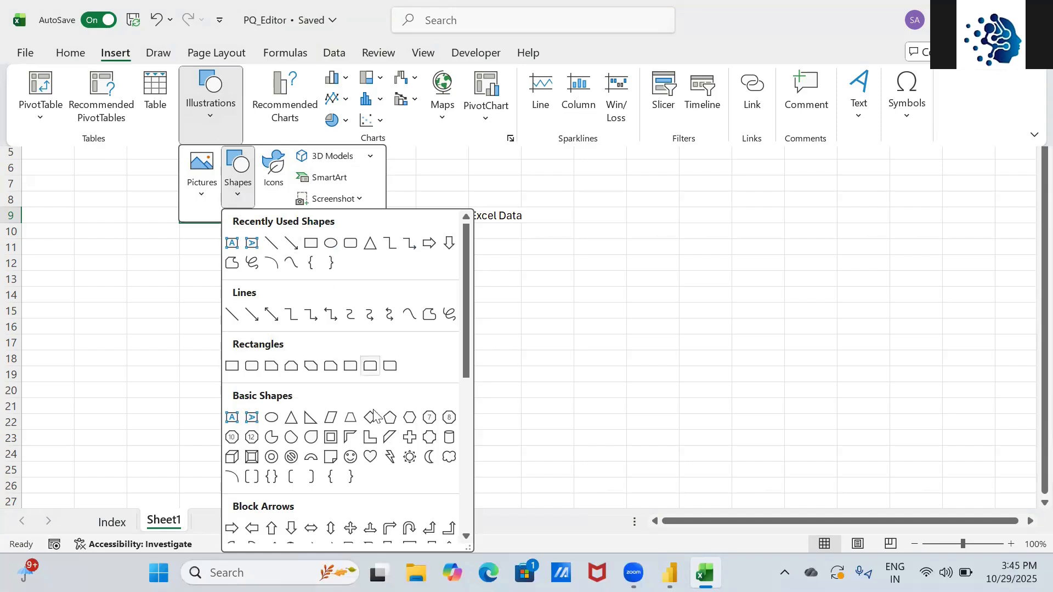
drag(463, 281, 460, 342)
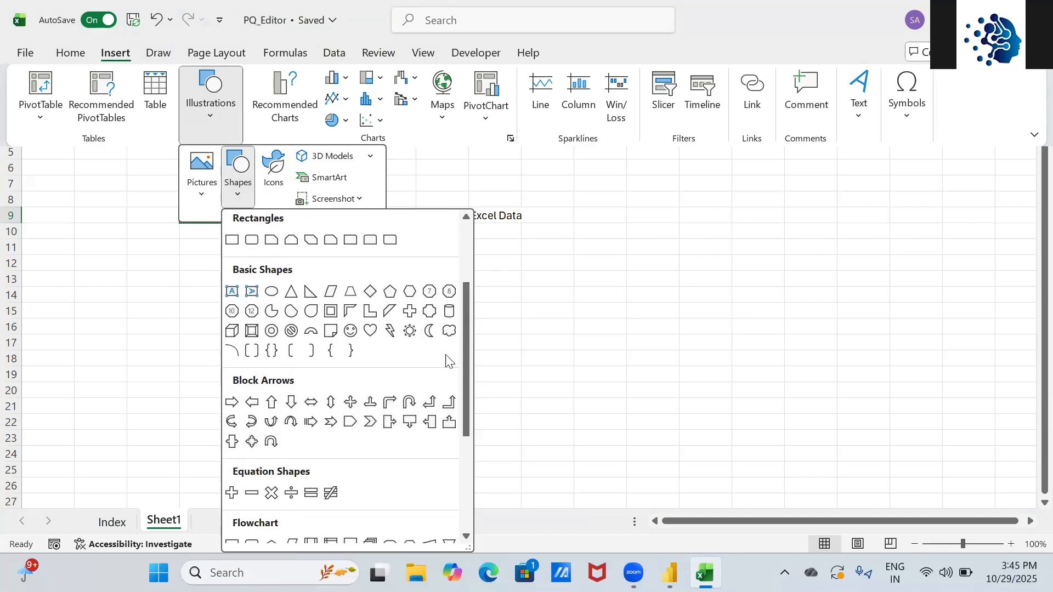
click(252, 422)
mouse_move(243, 272)
mouse_down()
mouse_move(584, 365)
mouse_move(557, 376)
mouse_up()
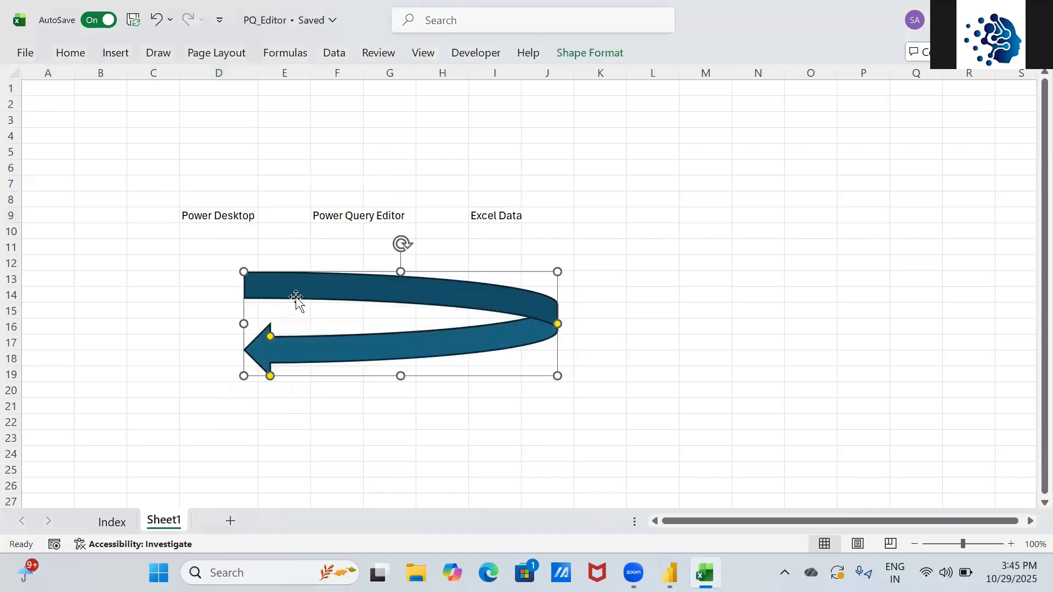
- Resize, rotate and position the arrow under columns D–F, its tip reaching Excel Data
drag(245, 272, 637, 249)
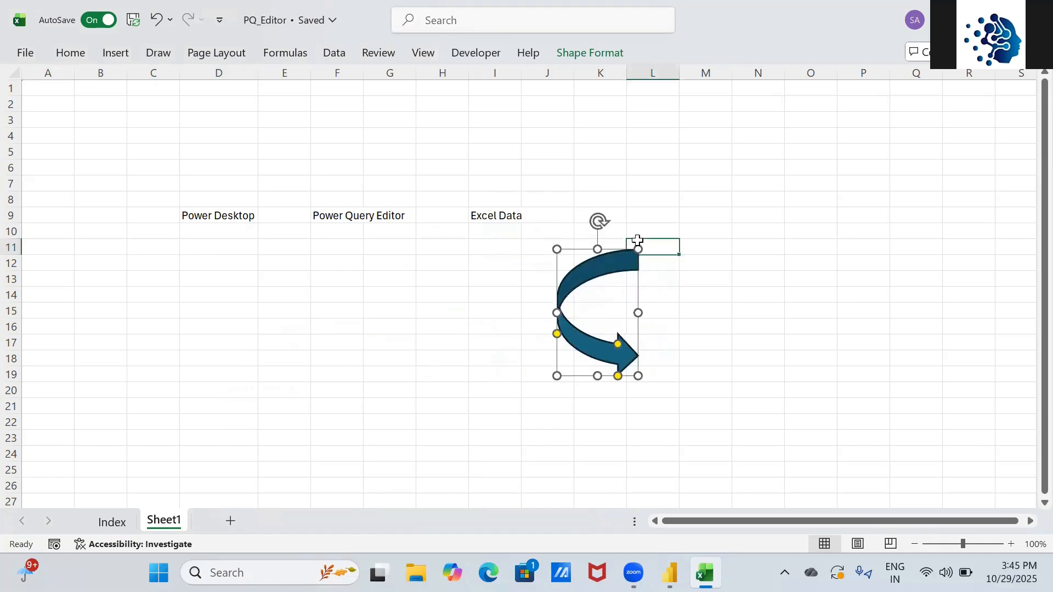
click(637, 239)
click(636, 260)
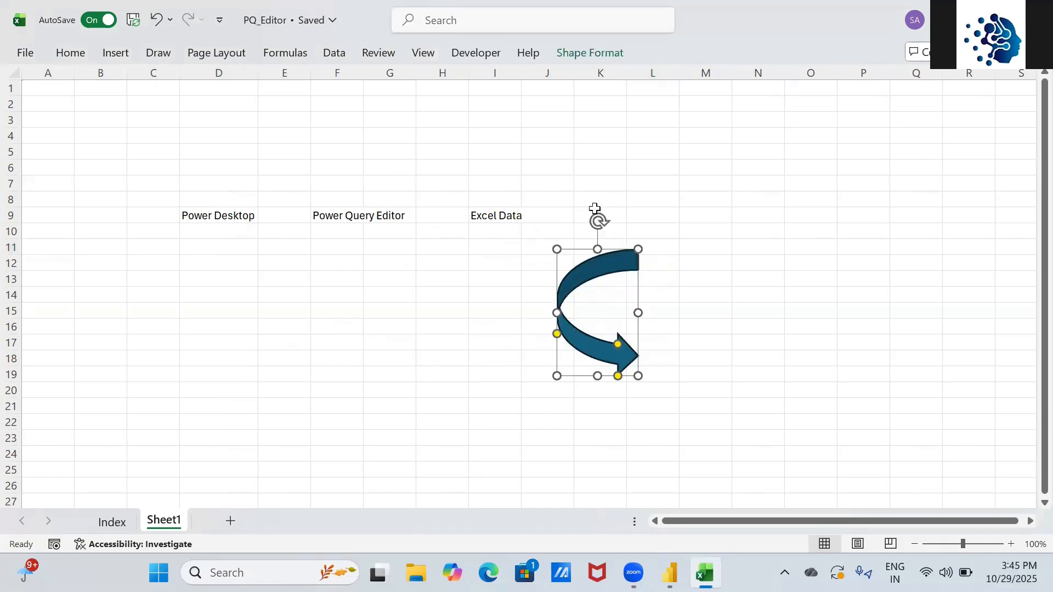
drag(599, 220, 551, 310)
drag(610, 295, 514, 319)
drag(512, 293, 506, 245)
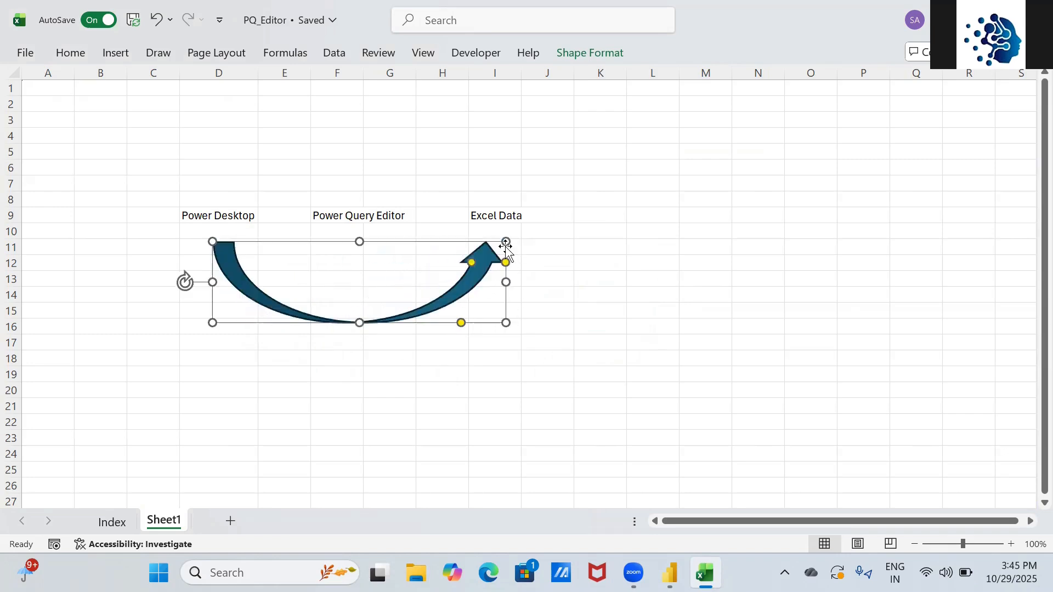
click(414, 389)
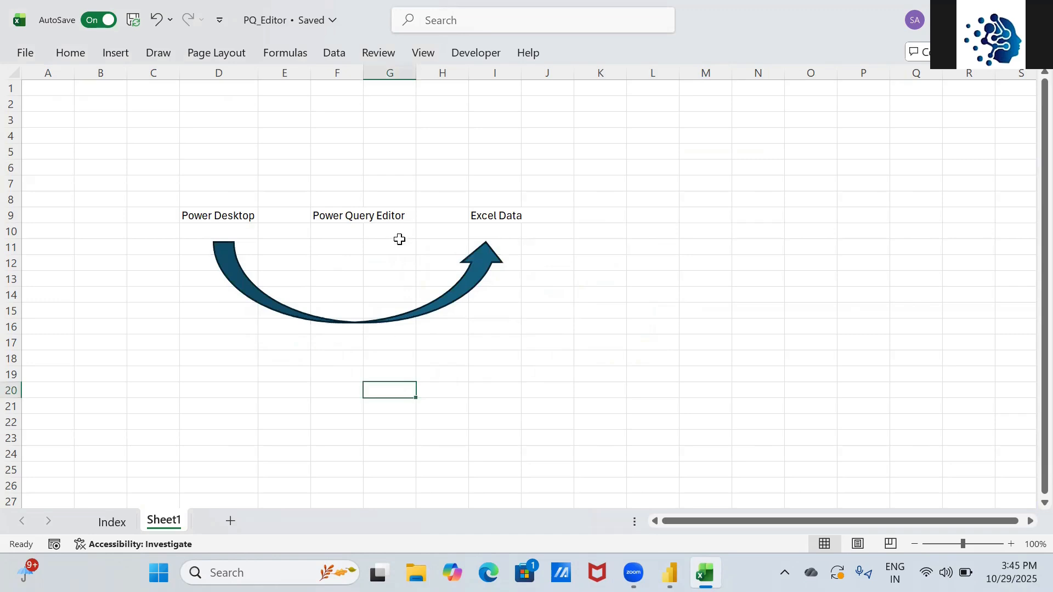
- Draw a small curved block arrow near the Excel Data label
click(116, 54)
click(206, 114)
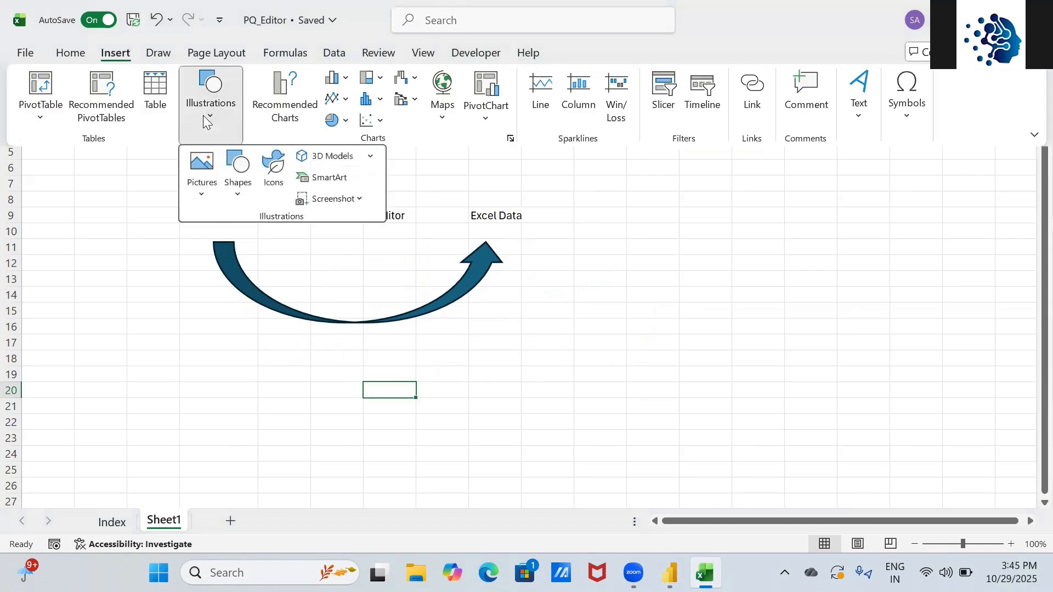
click(236, 189)
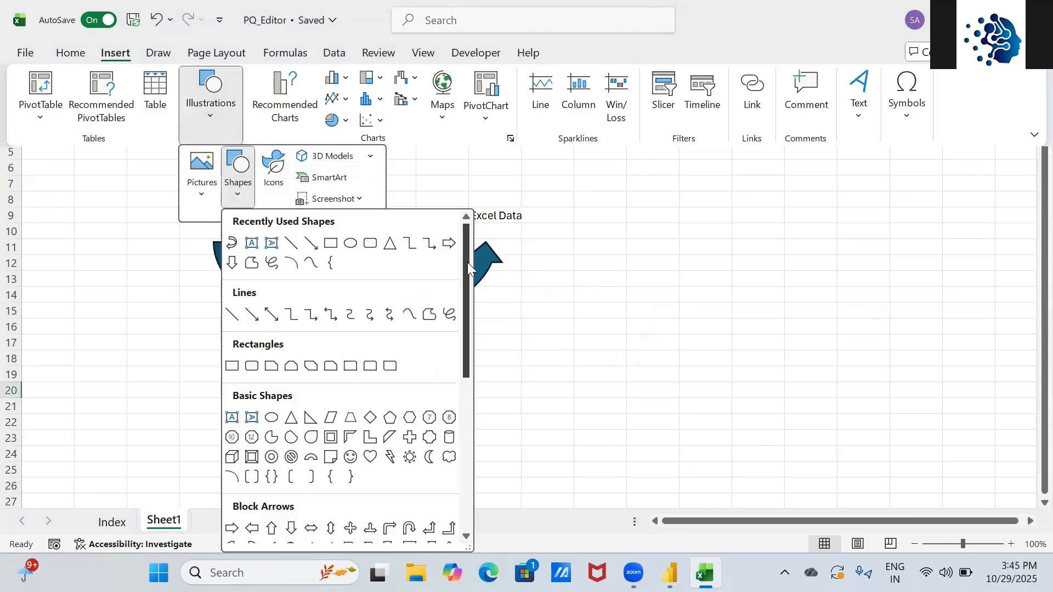
drag(470, 260, 473, 317)
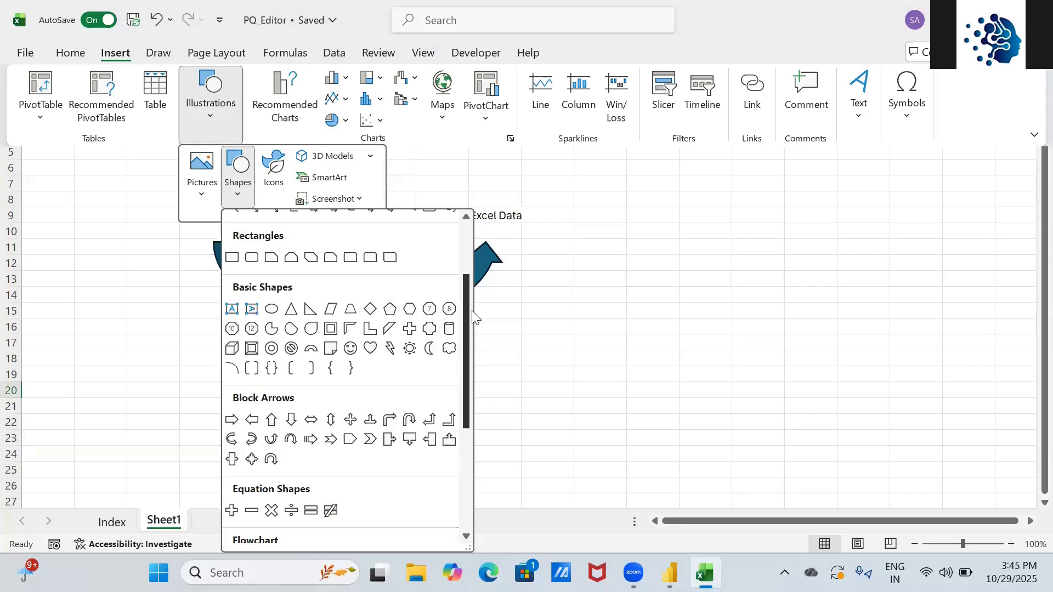
click(268, 442)
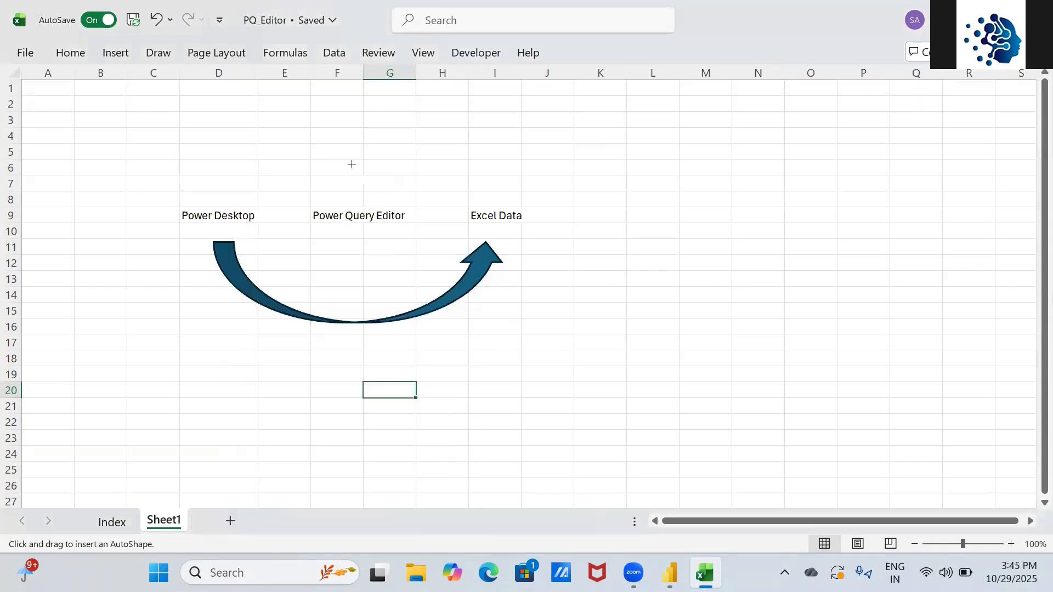
drag(342, 240, 467, 230)
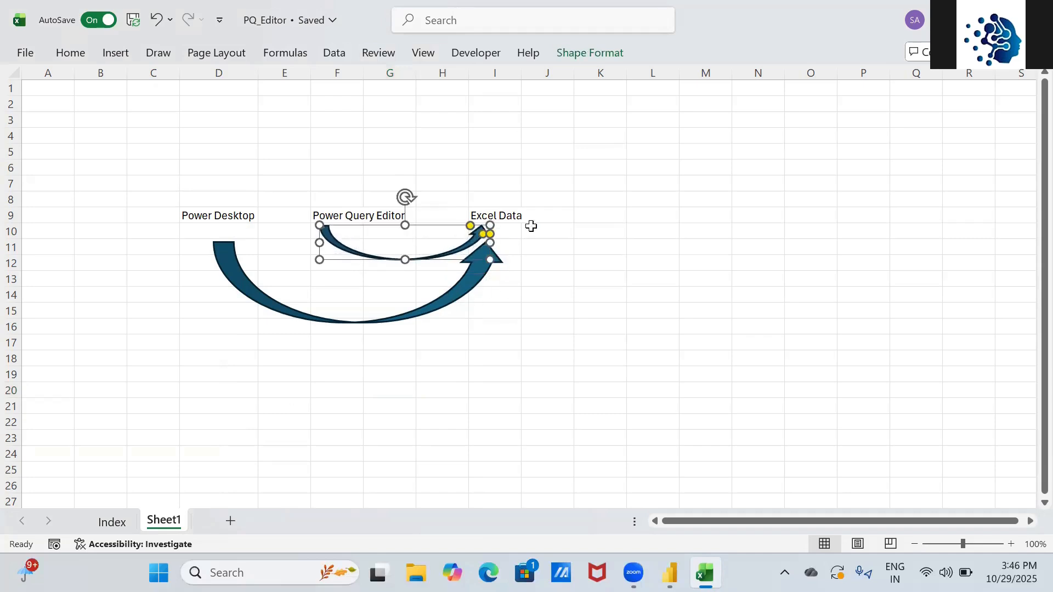
click(592, 235)
click(591, 235)
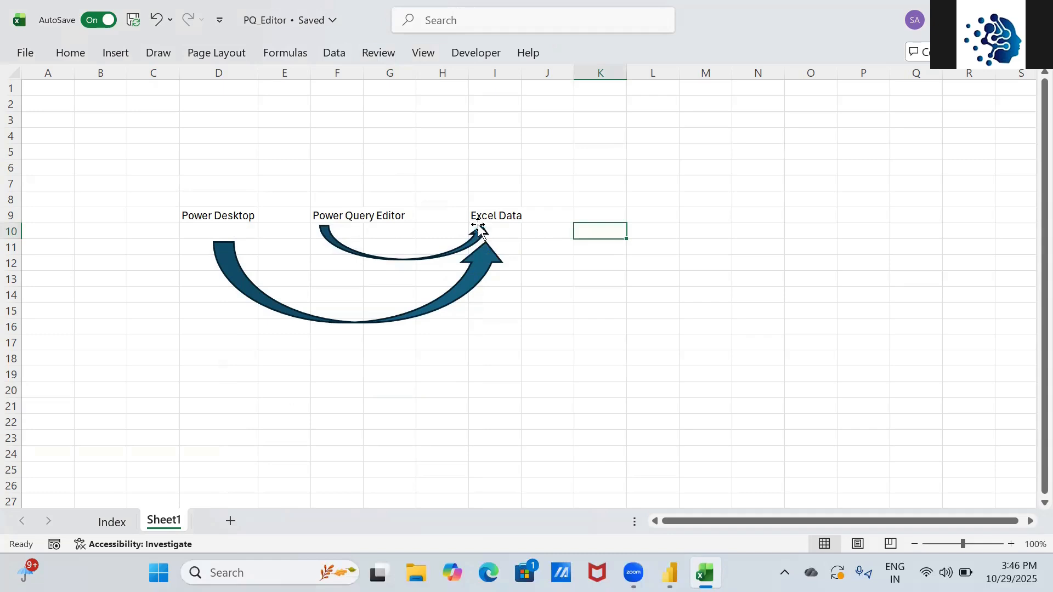
- Flip the small arrow and stretch it to span Power Query Editor to Excel Data
click(481, 235)
drag(487, 240, 237, 232)
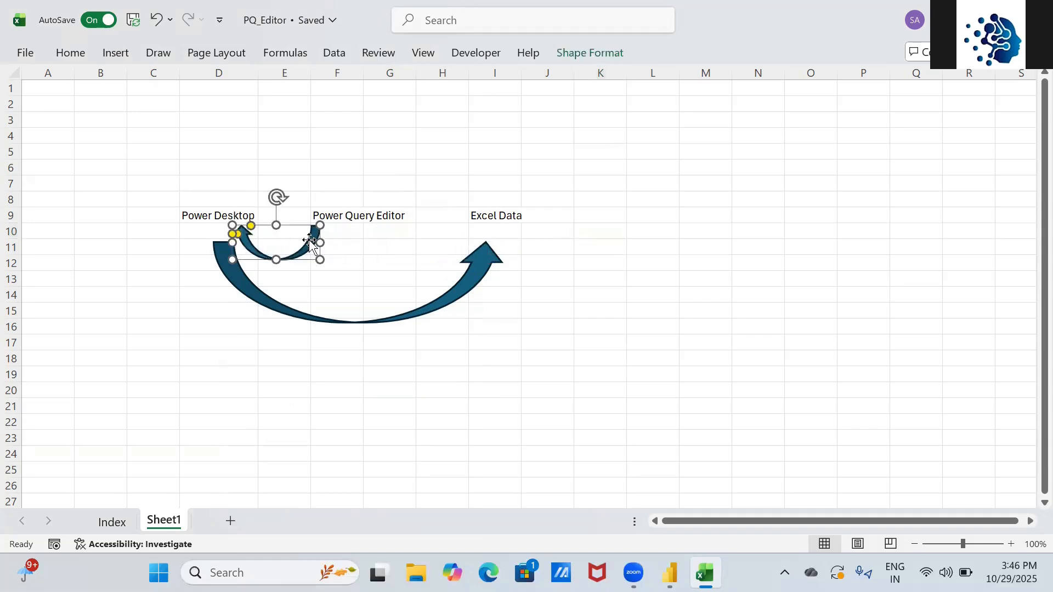
drag(320, 243, 498, 226)
drag(254, 237, 348, 239)
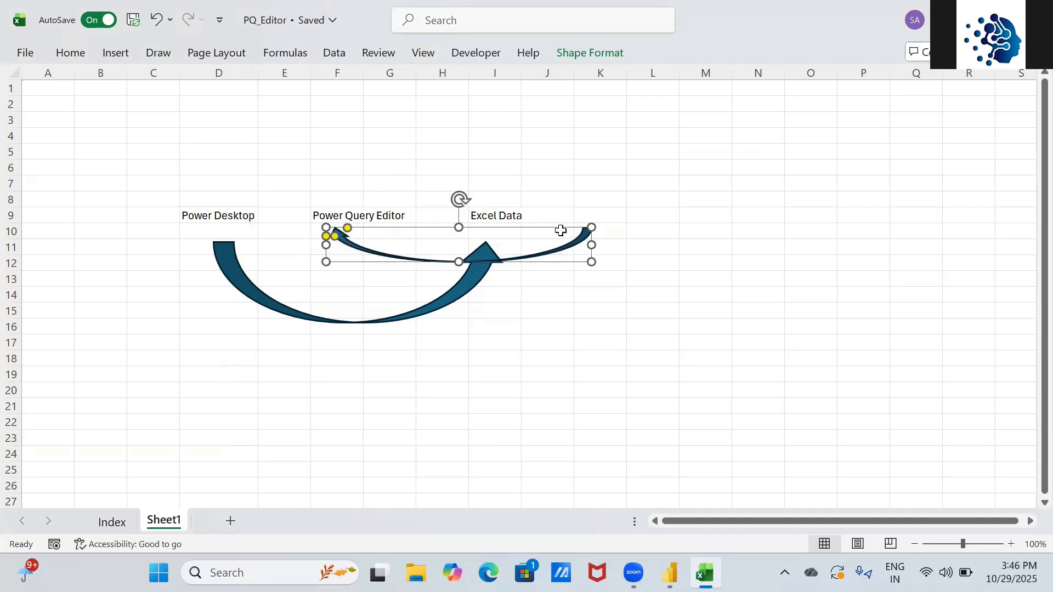
drag(591, 245, 489, 234)
drag(327, 243, 362, 243)
click(530, 260)
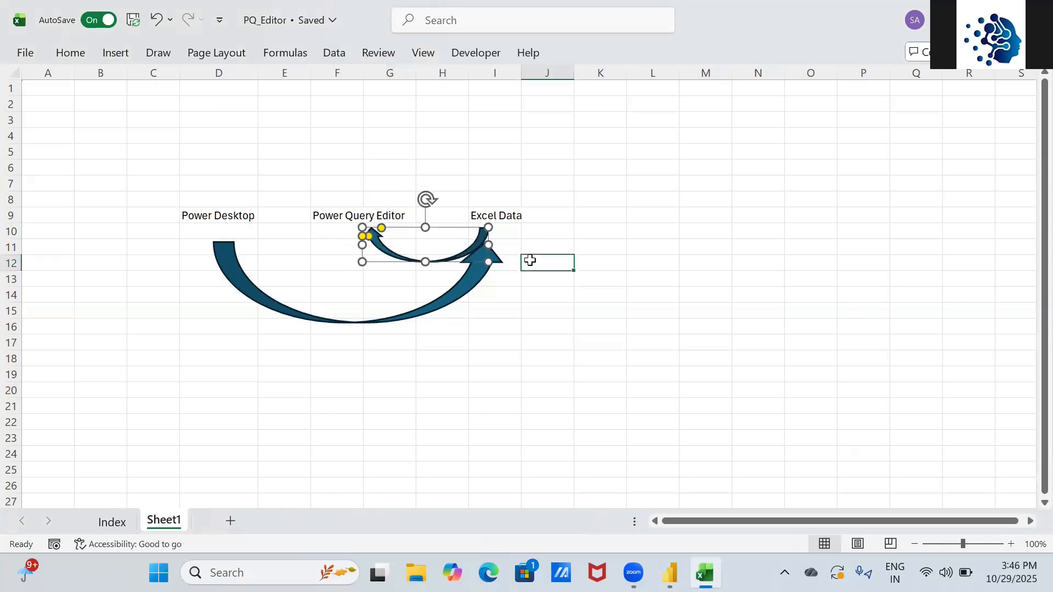
- Flip the large curved arrow, move it left and down, and enlarge it to reach Excel Data
click(289, 312)
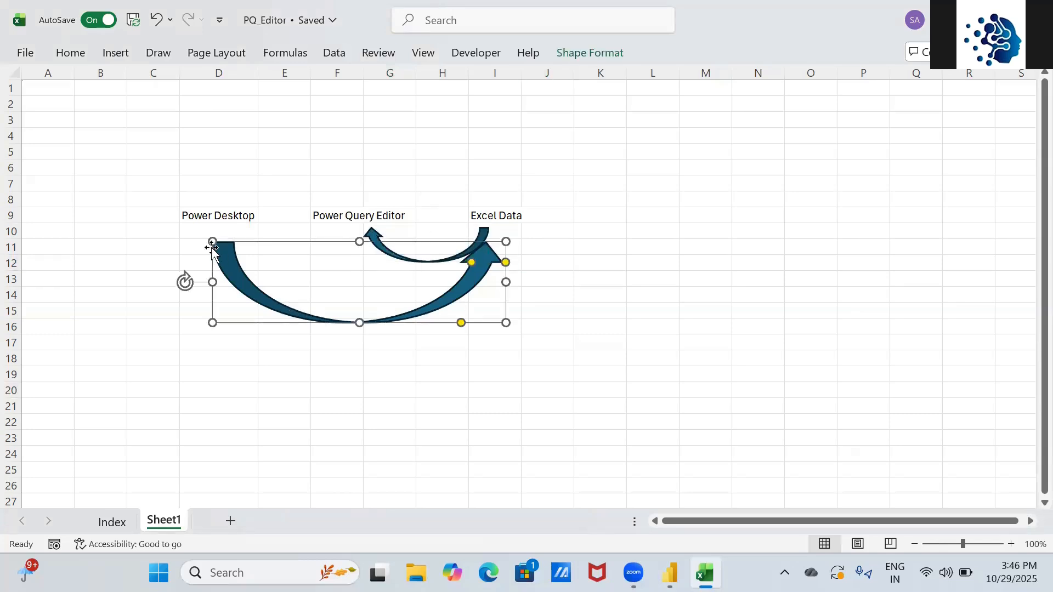
drag(213, 242, 770, 225)
drag(623, 303, 357, 346)
drag(446, 297, 513, 322)
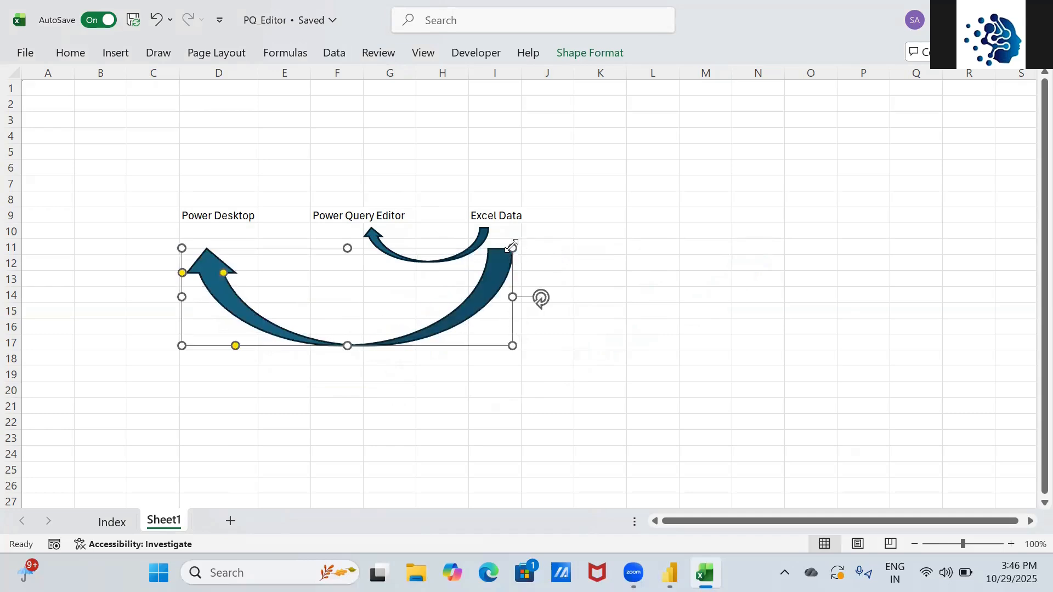
mouse_move(511, 247)
mouse_down()
mouse_move(501, 228)
mouse_move(487, 277)
mouse_move(508, 233)
mouse_up()
click(579, 299)
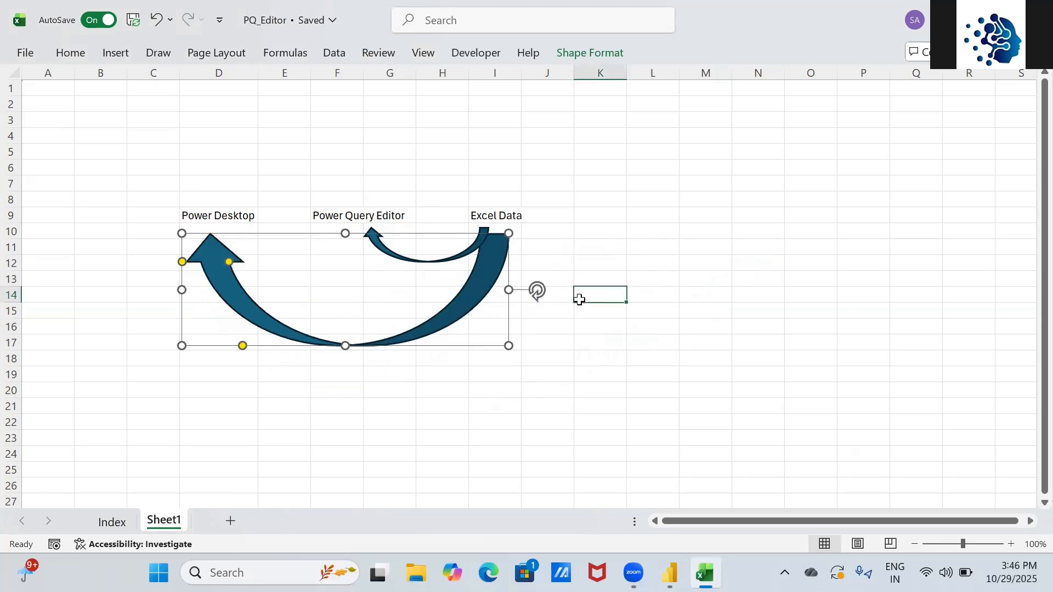
- Copy the small arrow and resize the copy to link Power Desktop to Power Query Editor
click(408, 259)
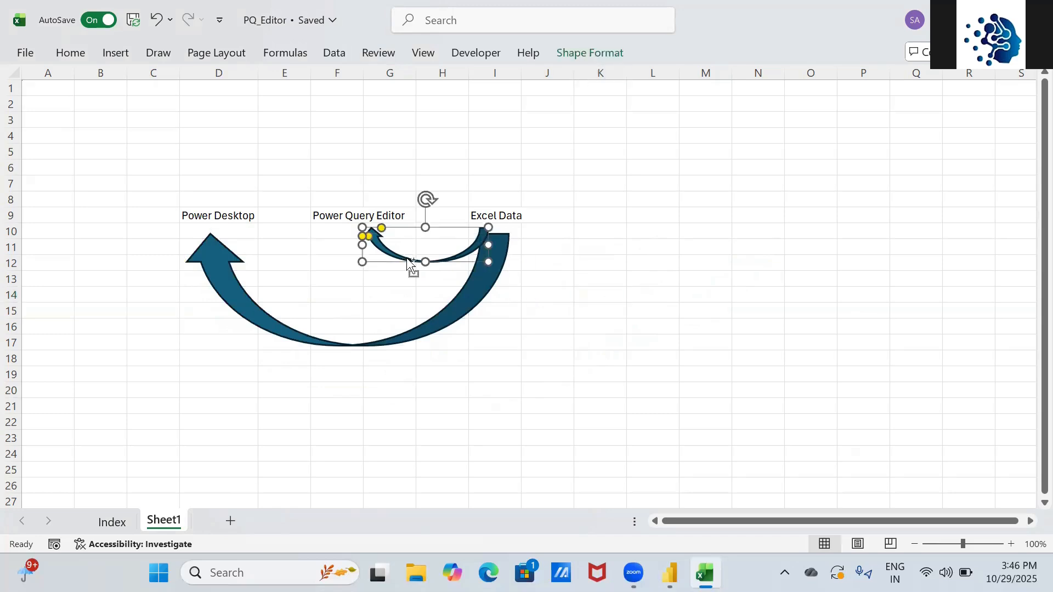
drag(408, 261, 267, 258)
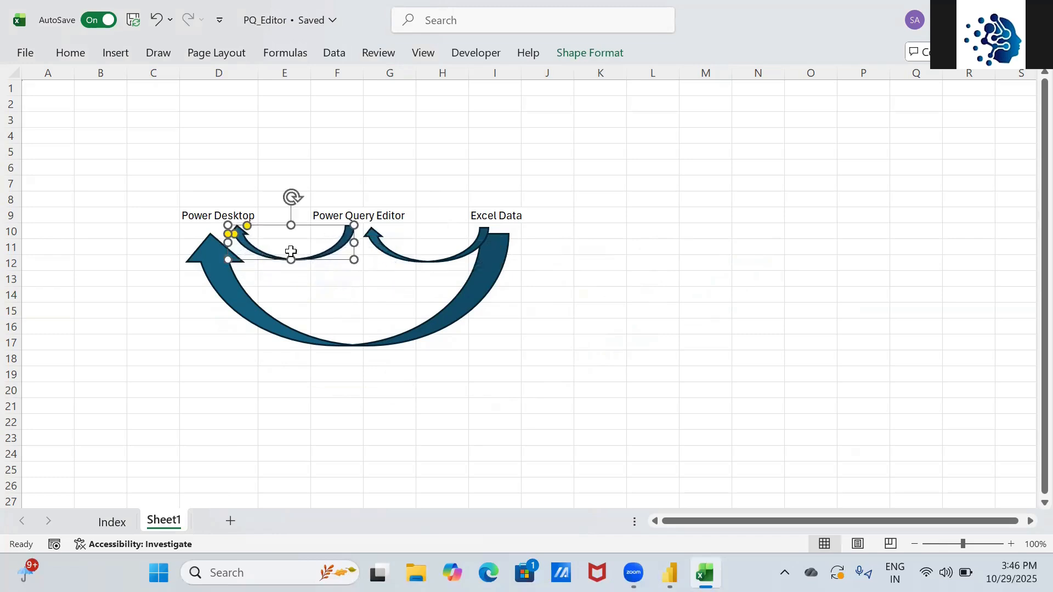
drag(355, 242, 365, 246)
- Enter 'Transformations' in F5 and select the range F5:G6
click(346, 150)
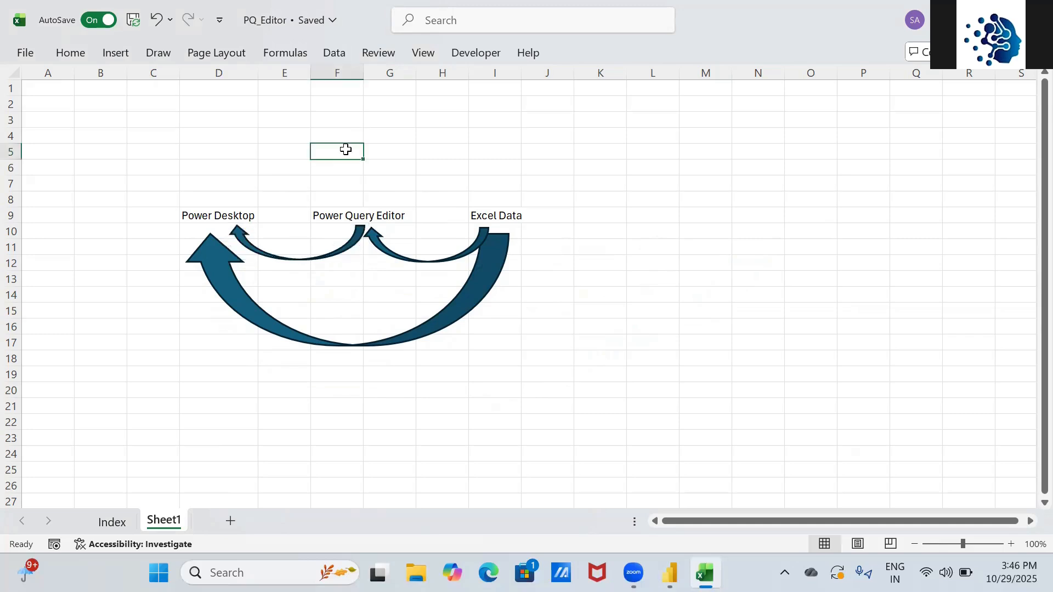
text(Trang)
text(formations)
click(345, 149)
key(shift+Right)
key(shift+Down)
text(h)
key(Escape)
- Merge and centre F5:G6 and middle-align the Transformations heading
key(alt)
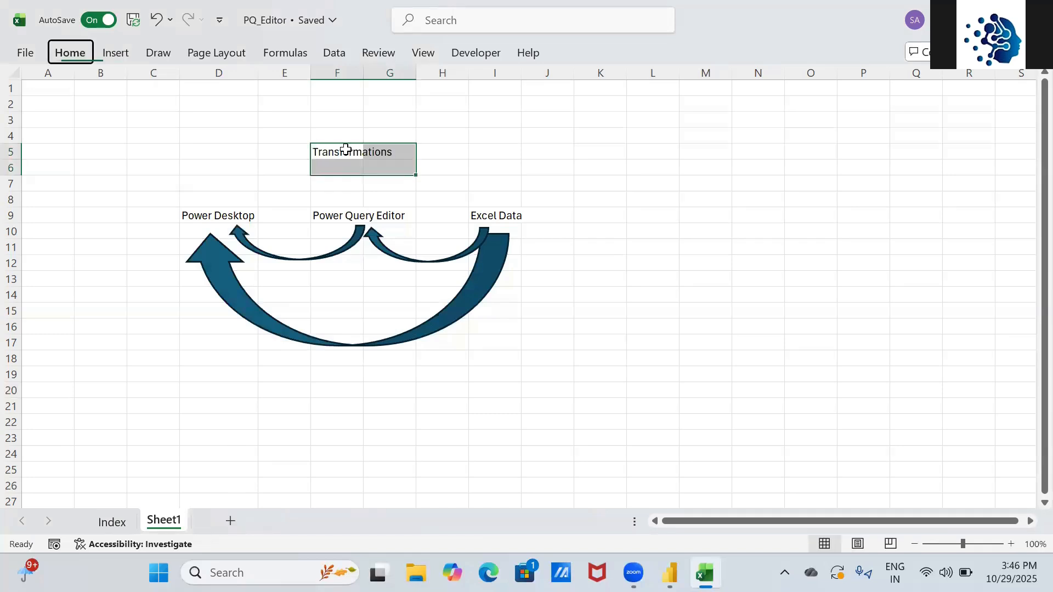
key(h)
key(m)
key(c)
key(alt)
key(h)
key(a)
key(m)
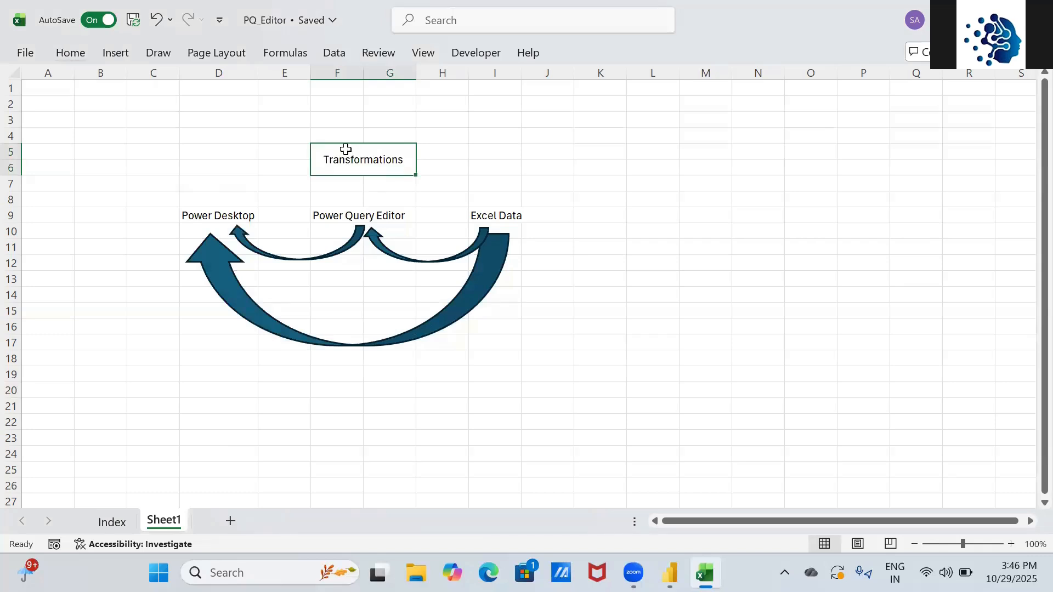
- Point out the Excel Data, Power Query Editor and Power Desktop labels in row 9
click(491, 214)
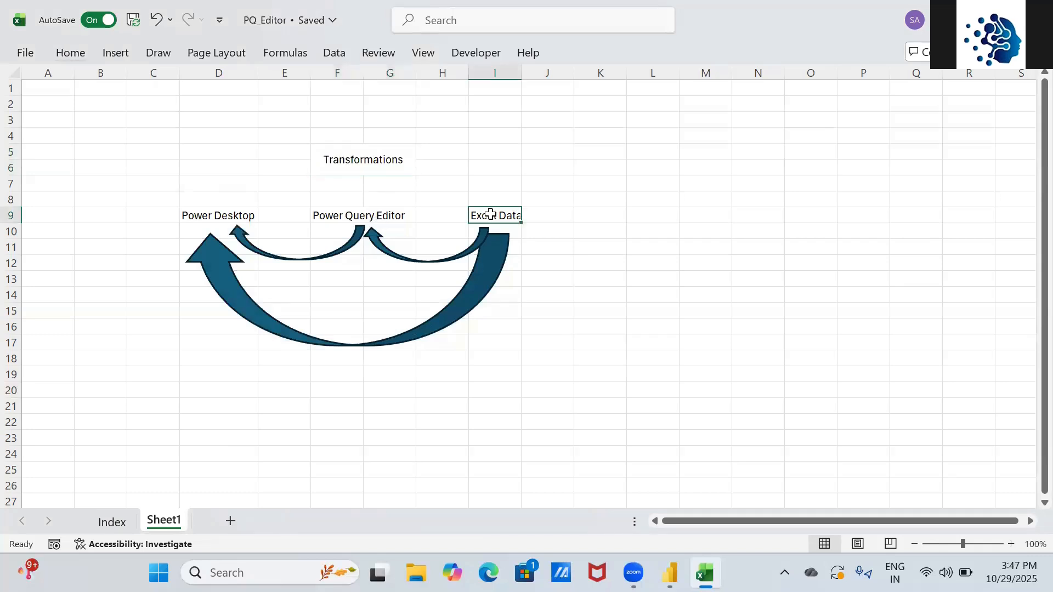
click(340, 213)
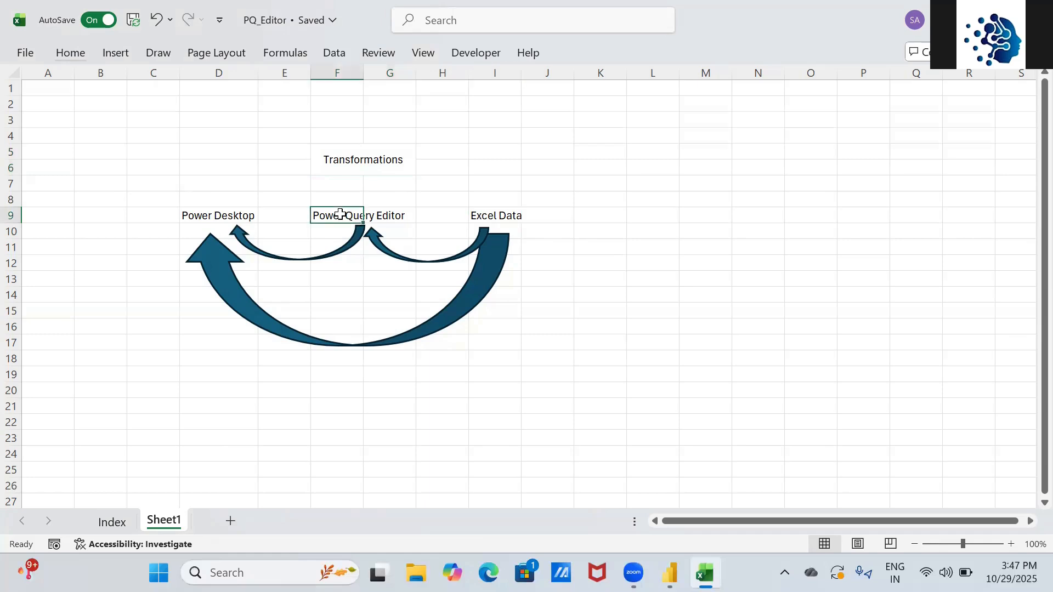
click(220, 210)
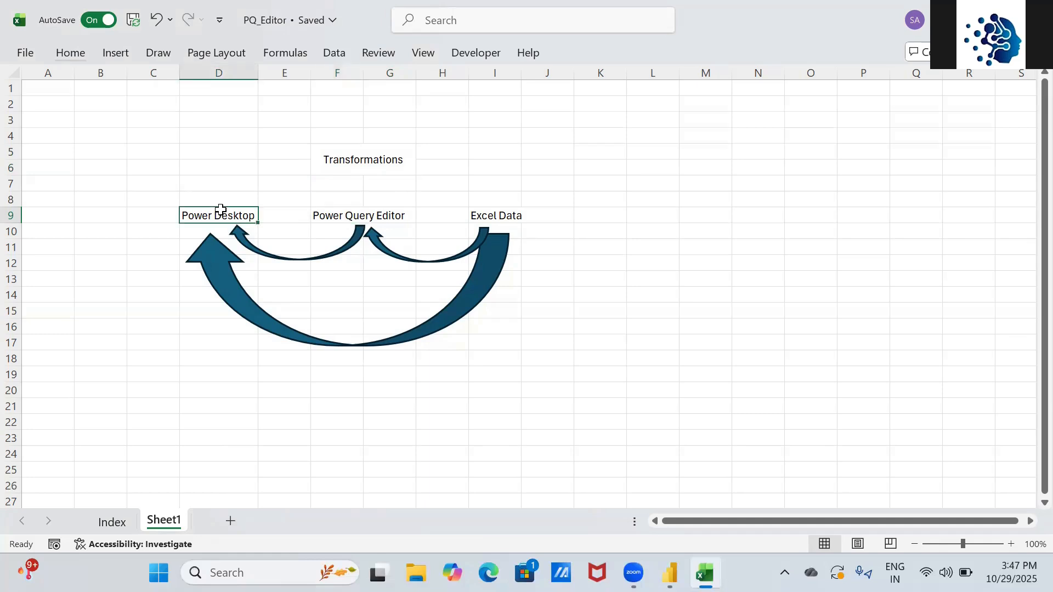
click(492, 218)
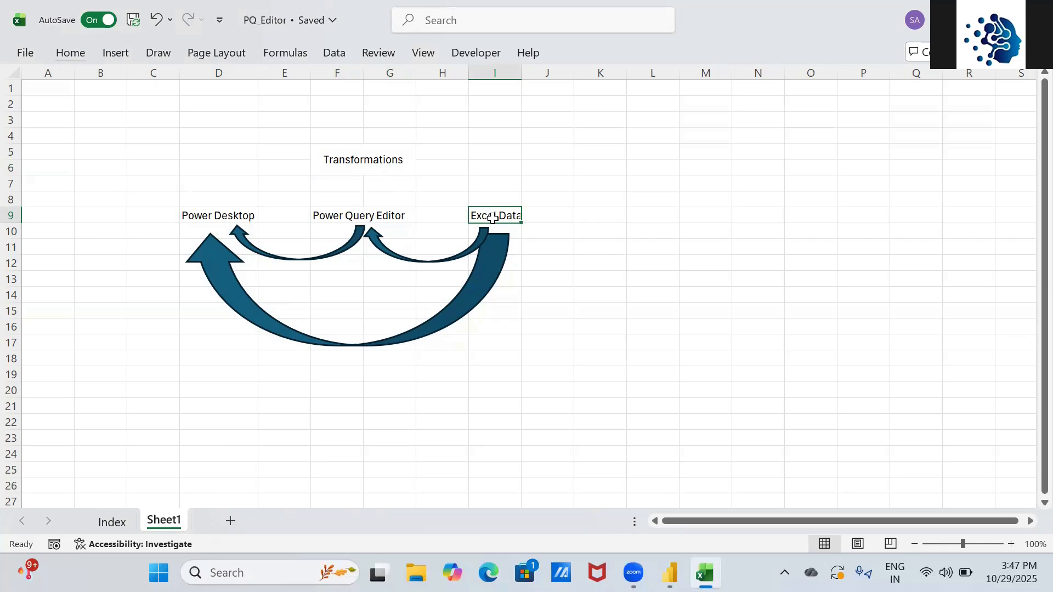
click(219, 217)
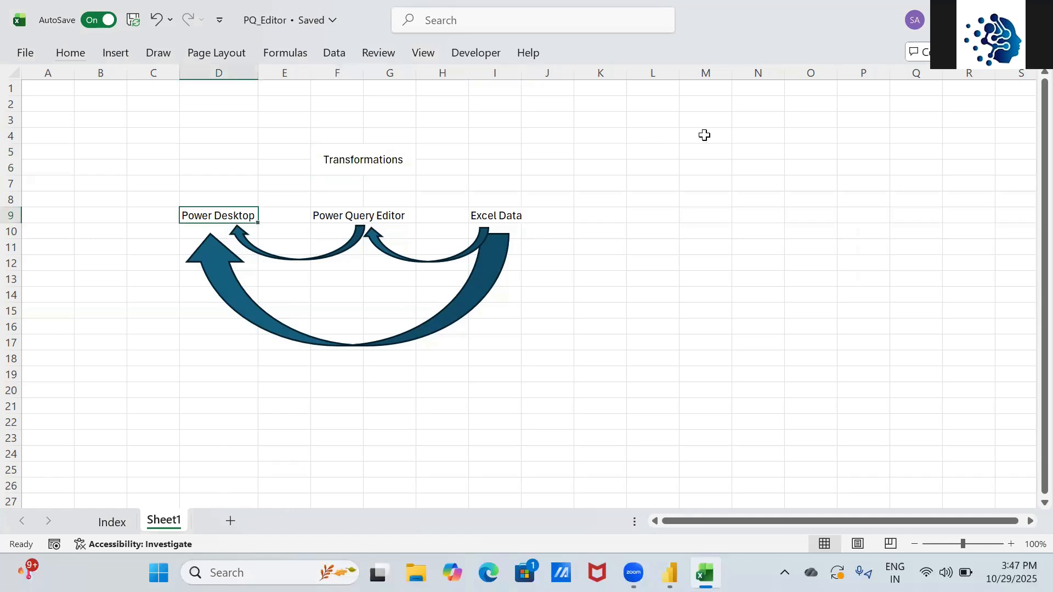
click(656, 151)
text(Excel)
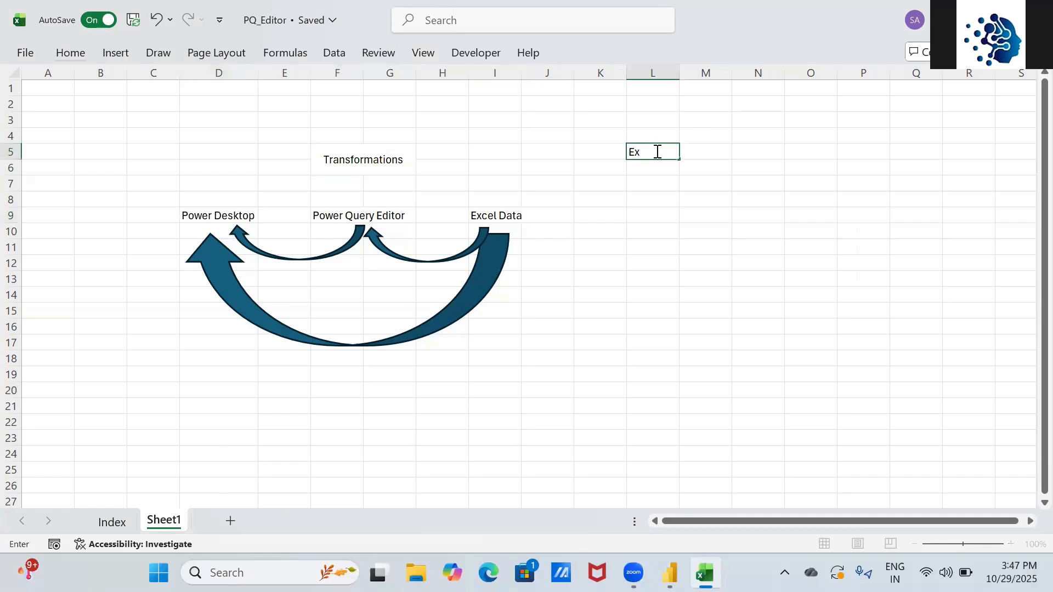
key(ctrl+Return)
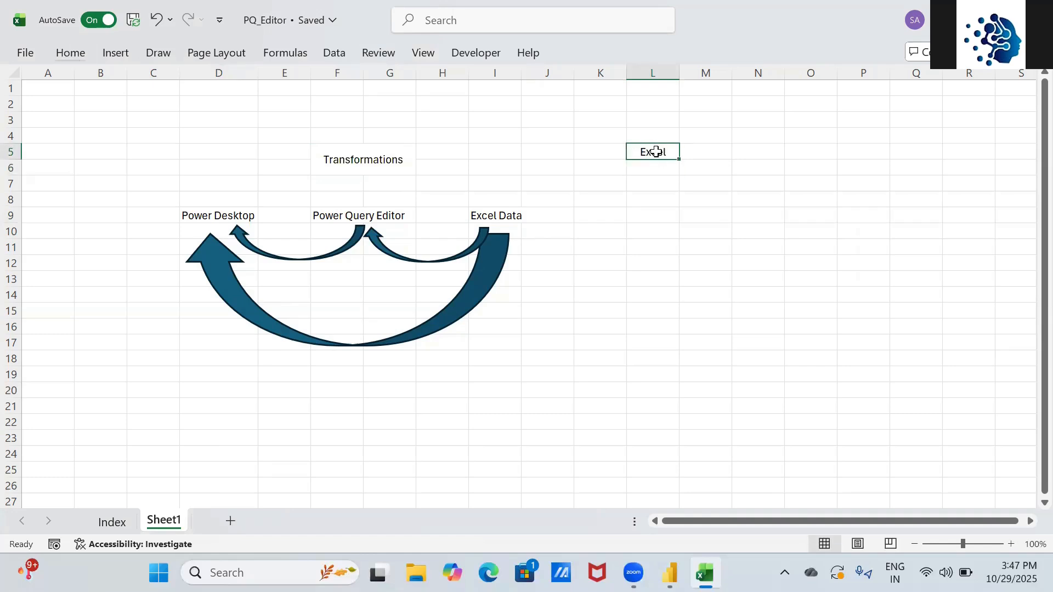
key(Right)
key(Right)
text(Des)
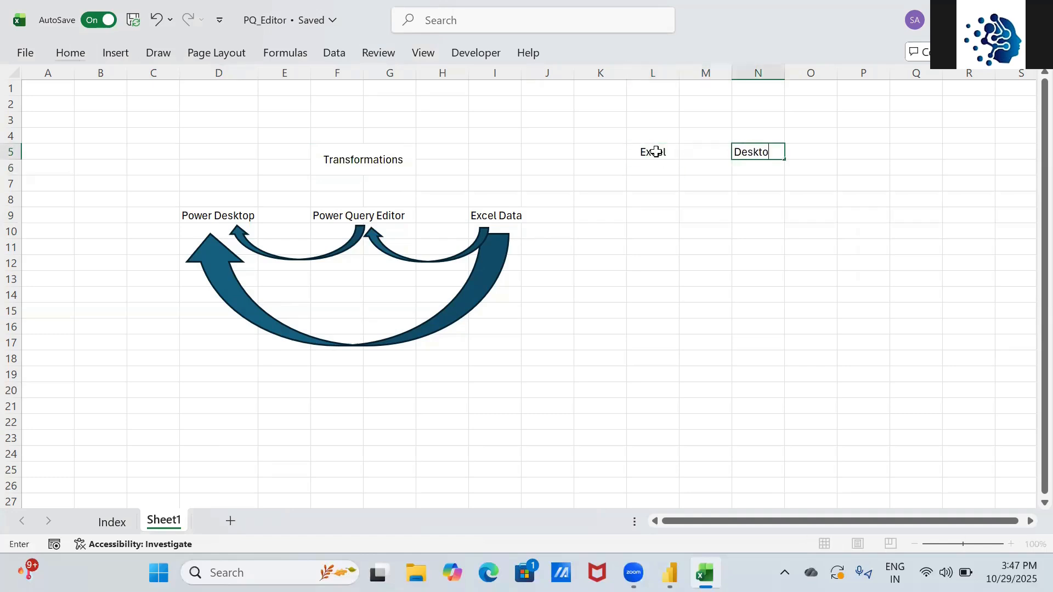
text(kto)
key(Return)
key(Up)
key(Left)
key(Left)
key(Down)
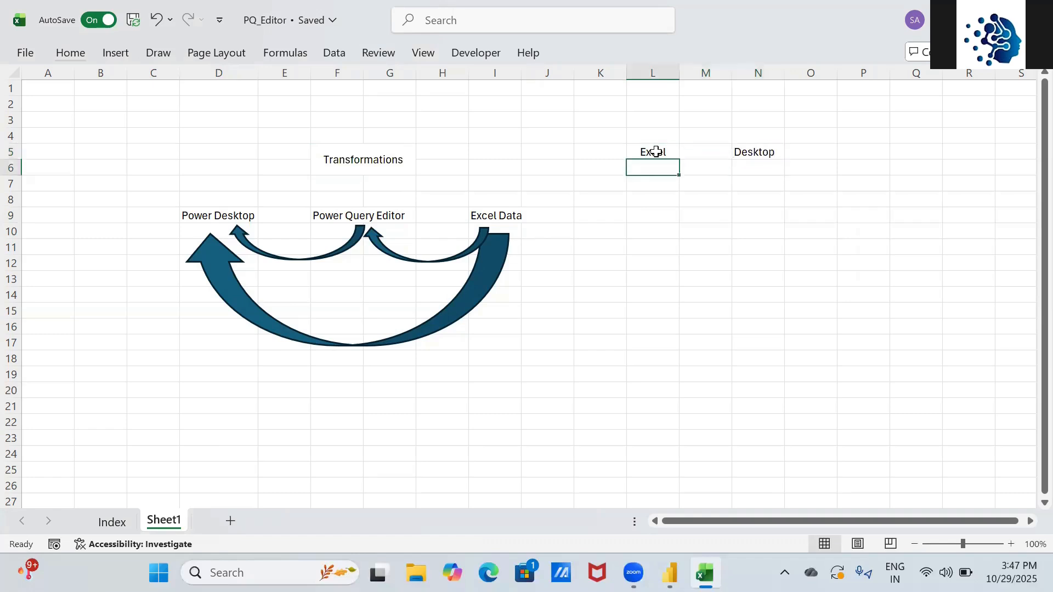
key(Up)
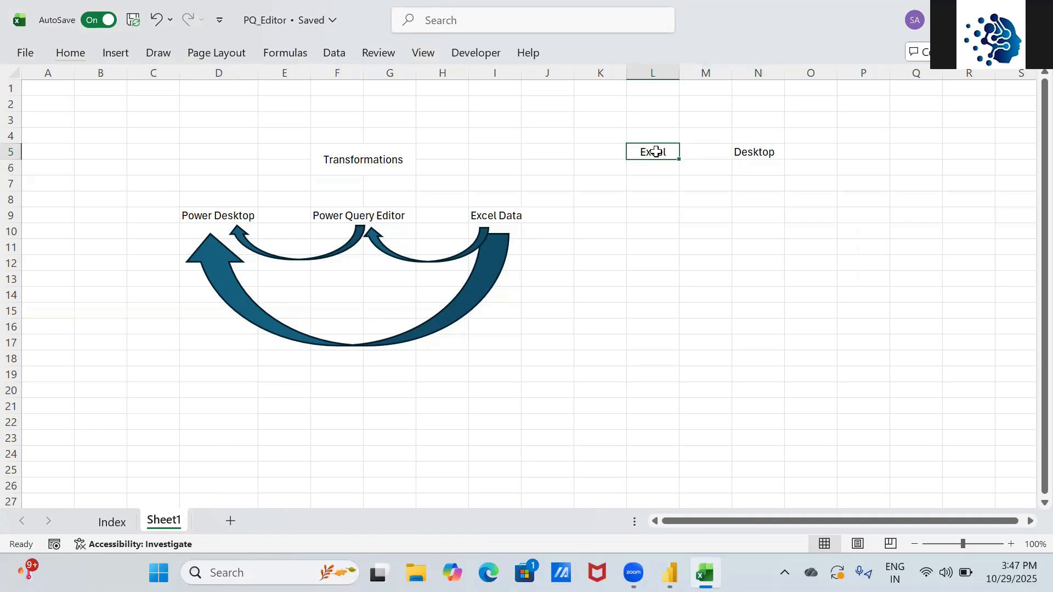
key(Down)
key(Up)
key(XF86Calculator)
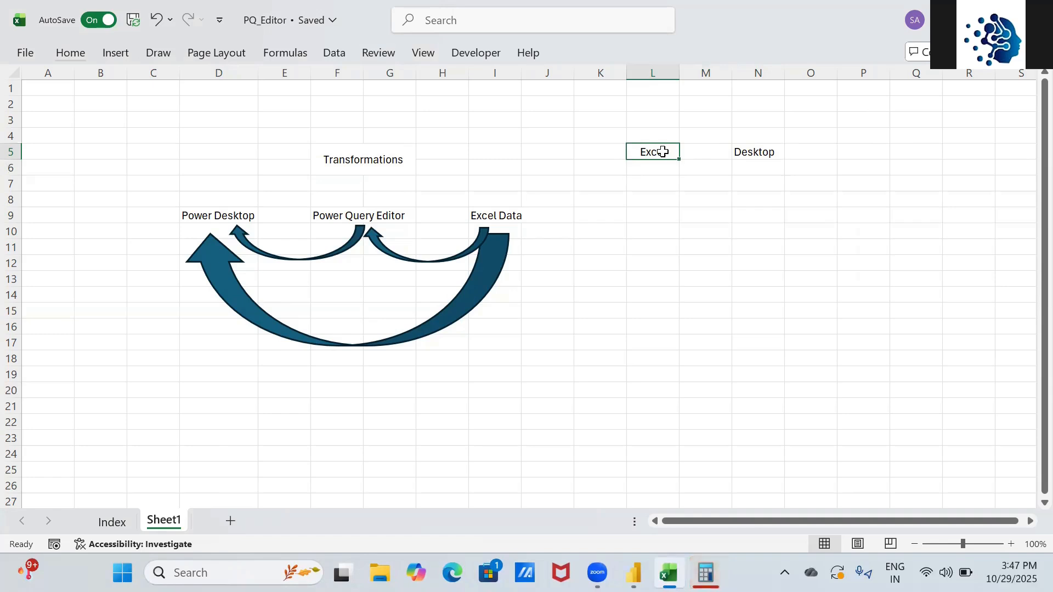
click(343, 216)
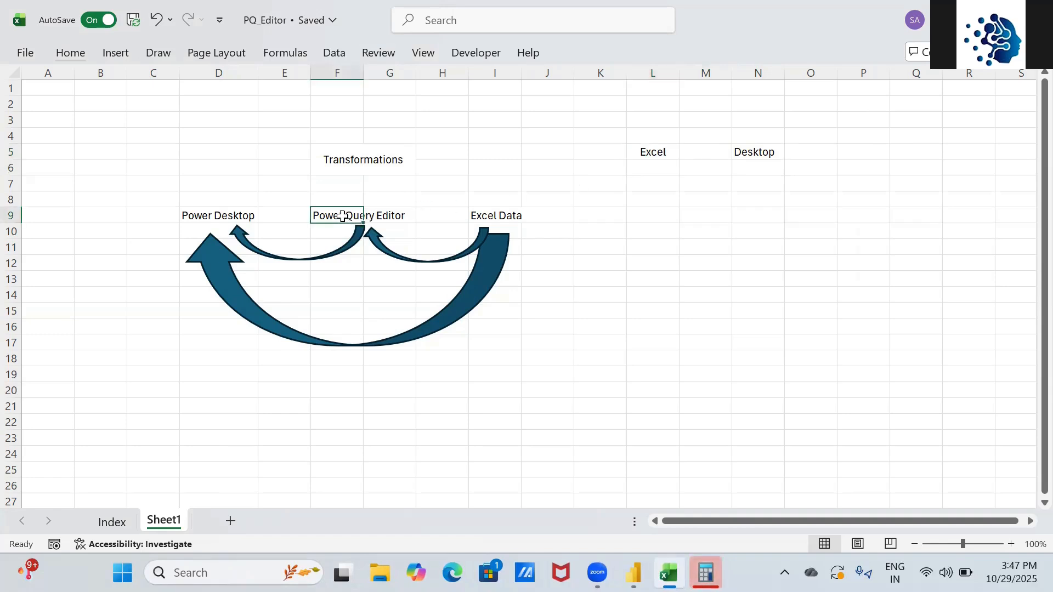
click(201, 214)
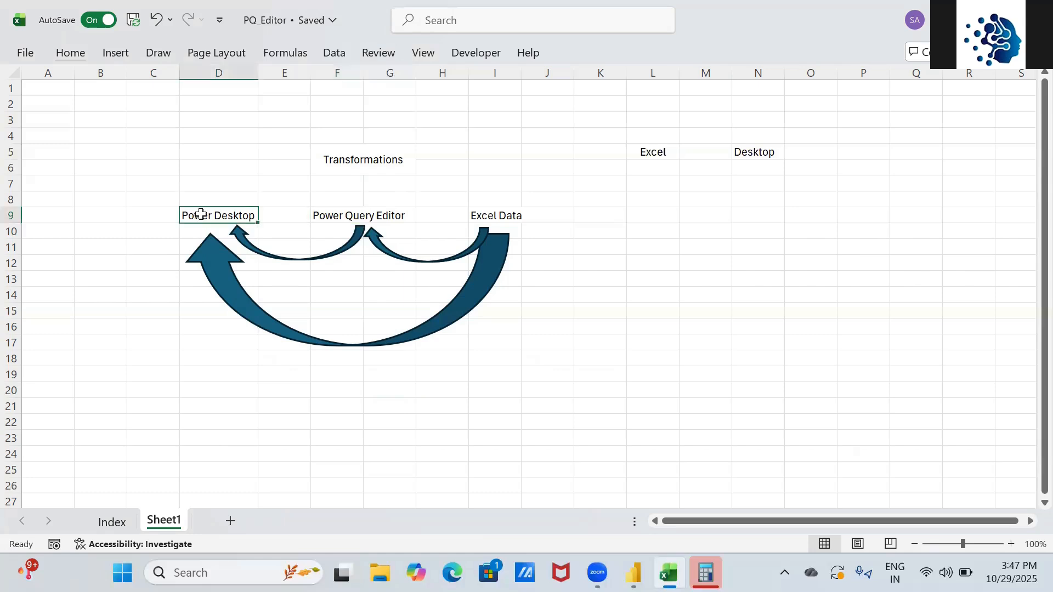
click(655, 168)
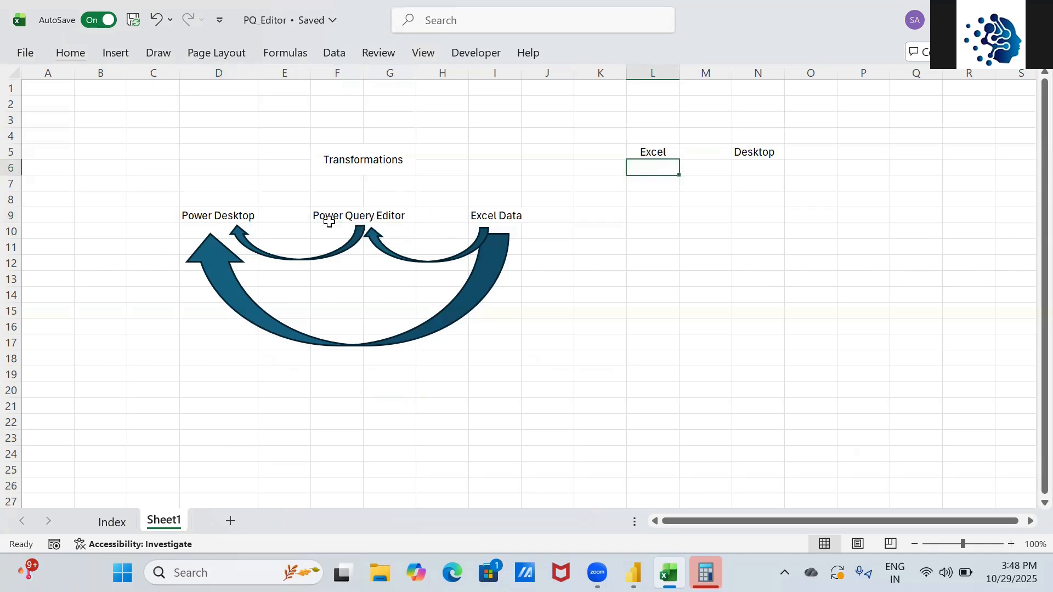
click(225, 216)
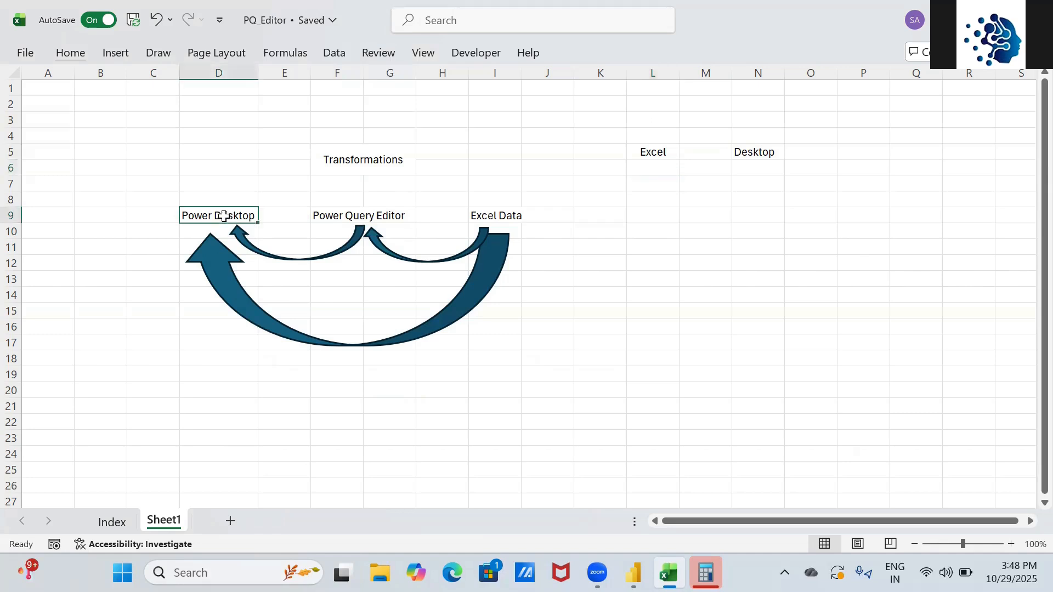
click(349, 214)
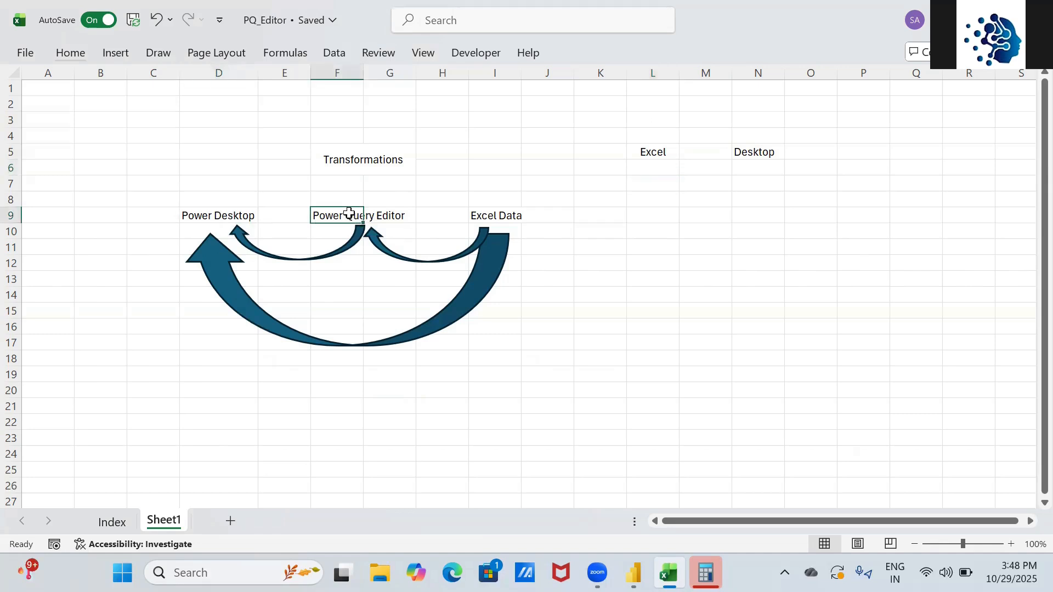
- Enter '100 Gb' in L7 under the Excel heading and centre it
click(643, 180)
text(100 Gb)
key(Return)
click(643, 181)
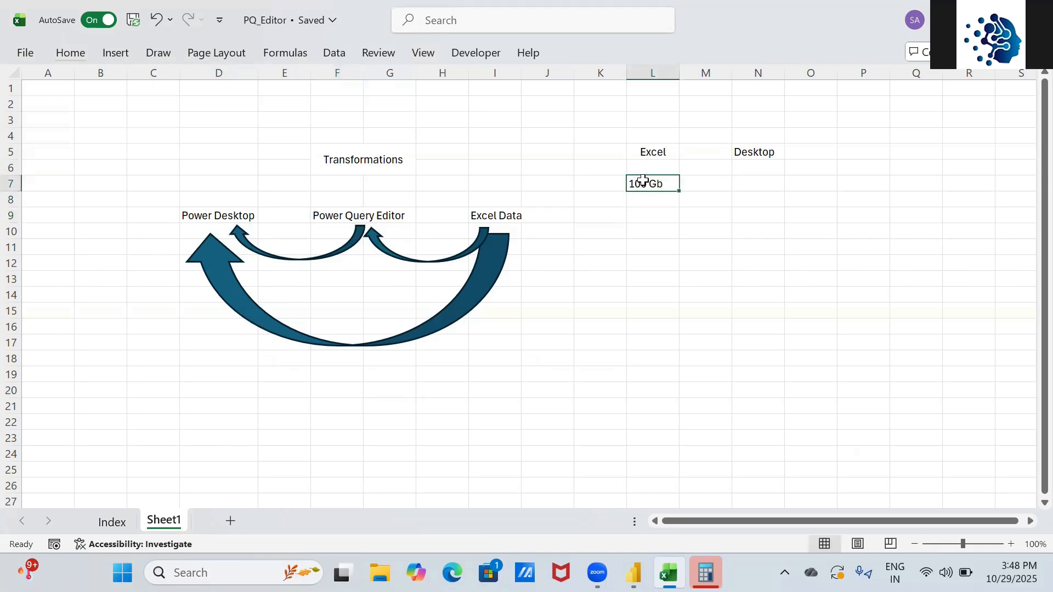
key(alt+h)
key(a)
key(c)
key(Down)
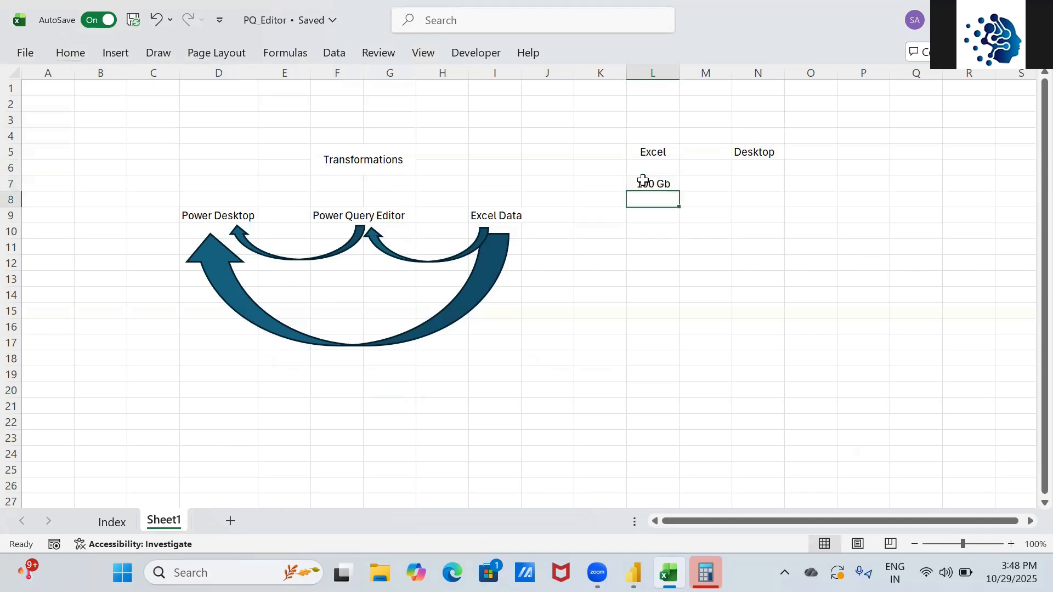
click(654, 184)
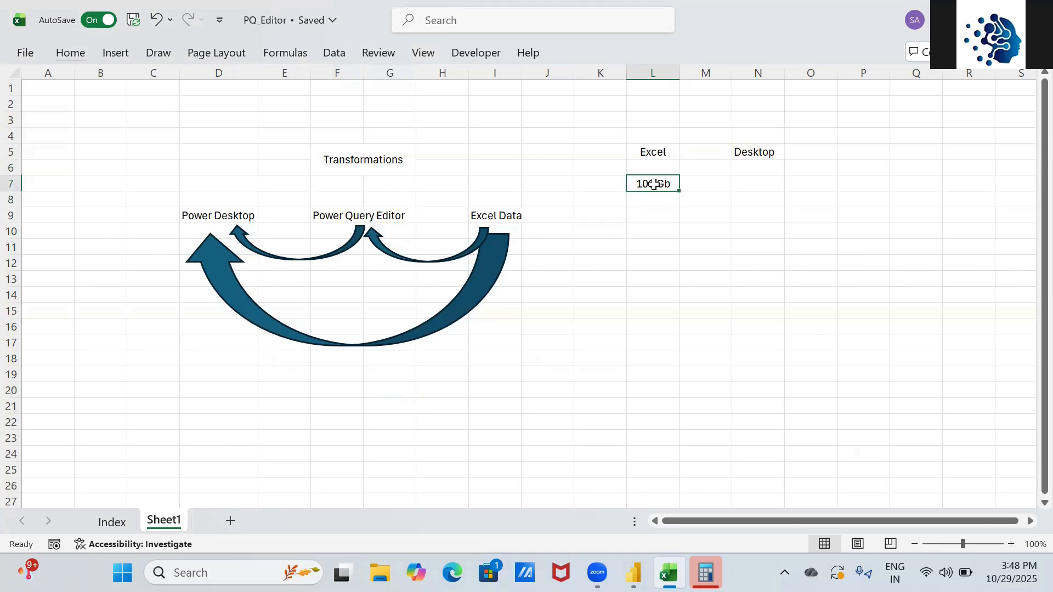
- Enter '10 Gb' in G7 under the Transformations heading
click(394, 186)
text(10 Gb)
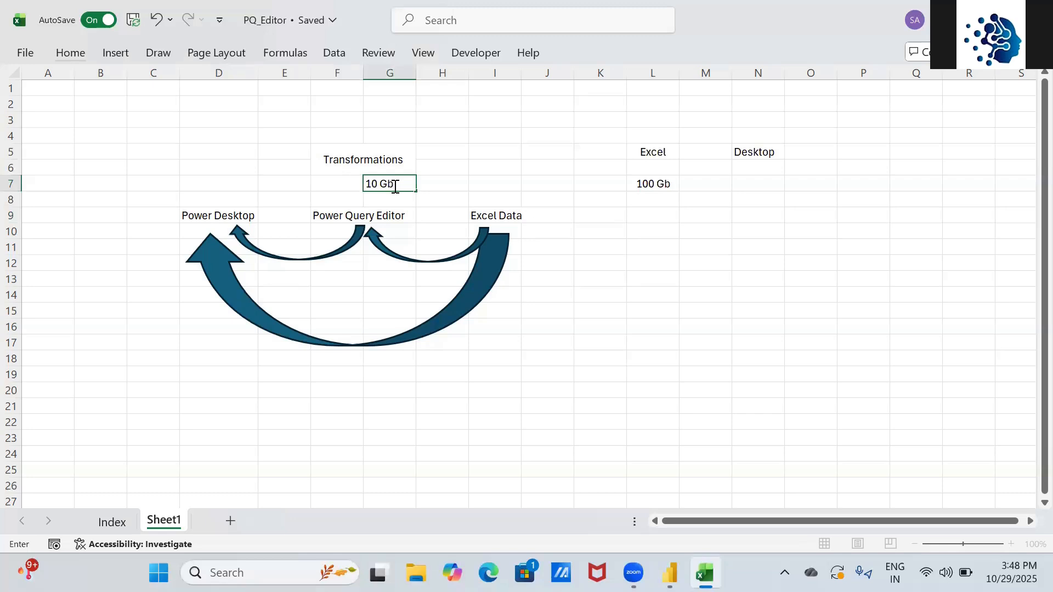
key(Return)
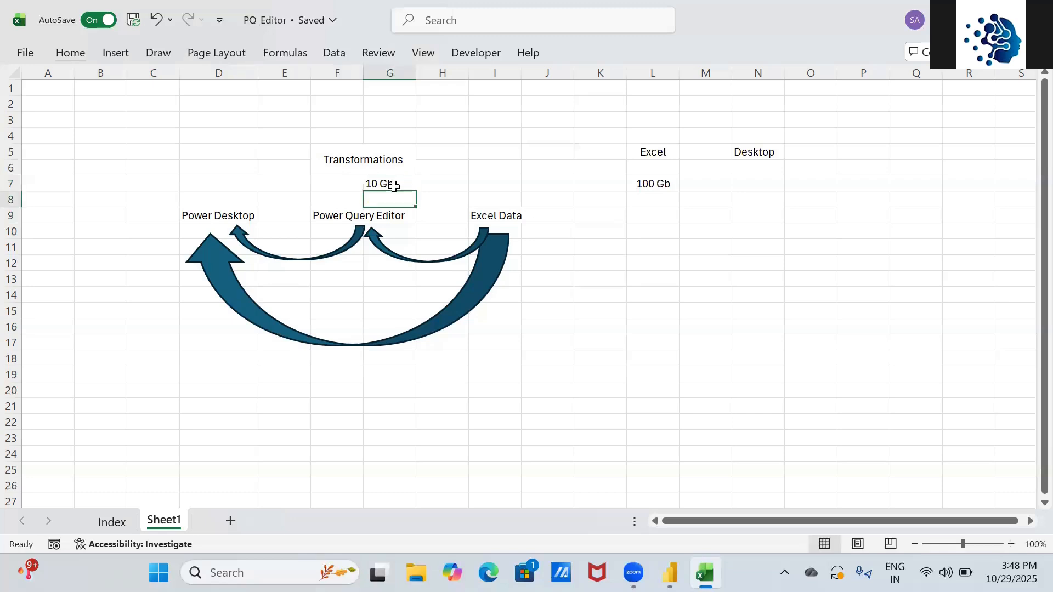
click(385, 183)
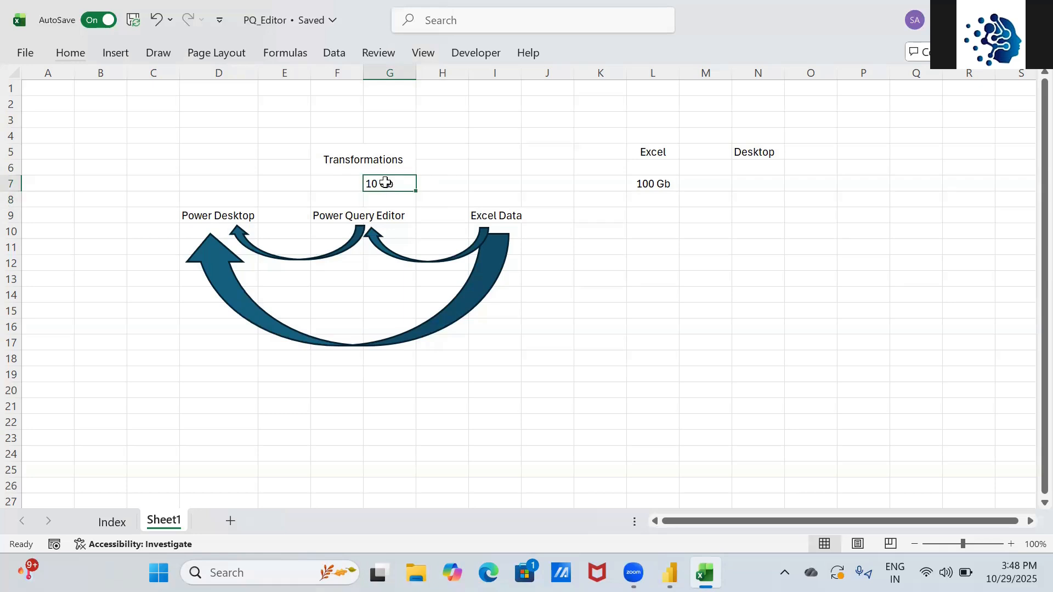
click(366, 214)
click(344, 218)
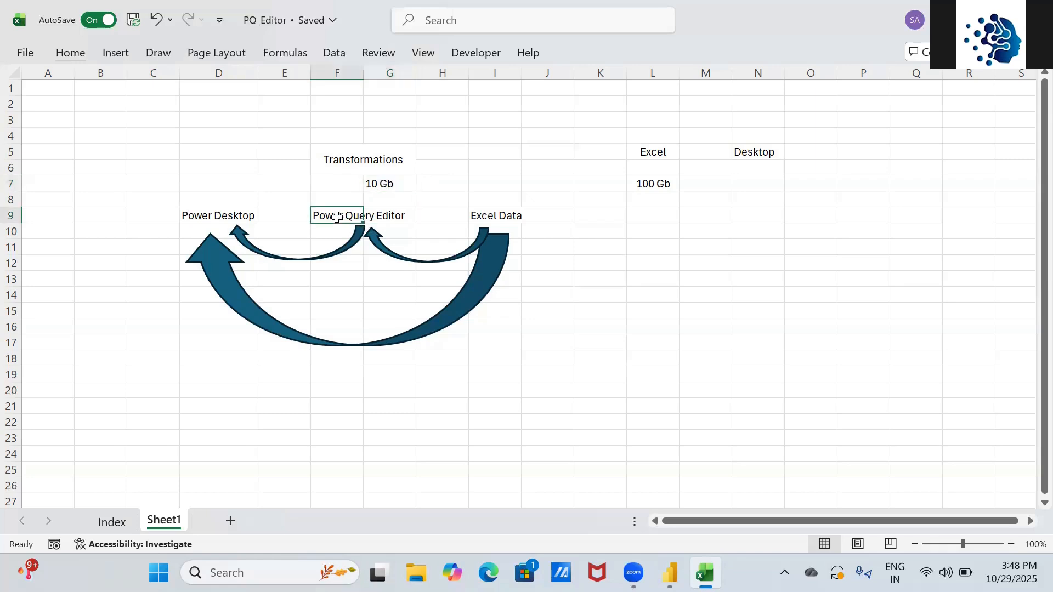
click(643, 269)
- List ETL, Extraction, Transformation and Loading in cells L12 to L15
text(Et)
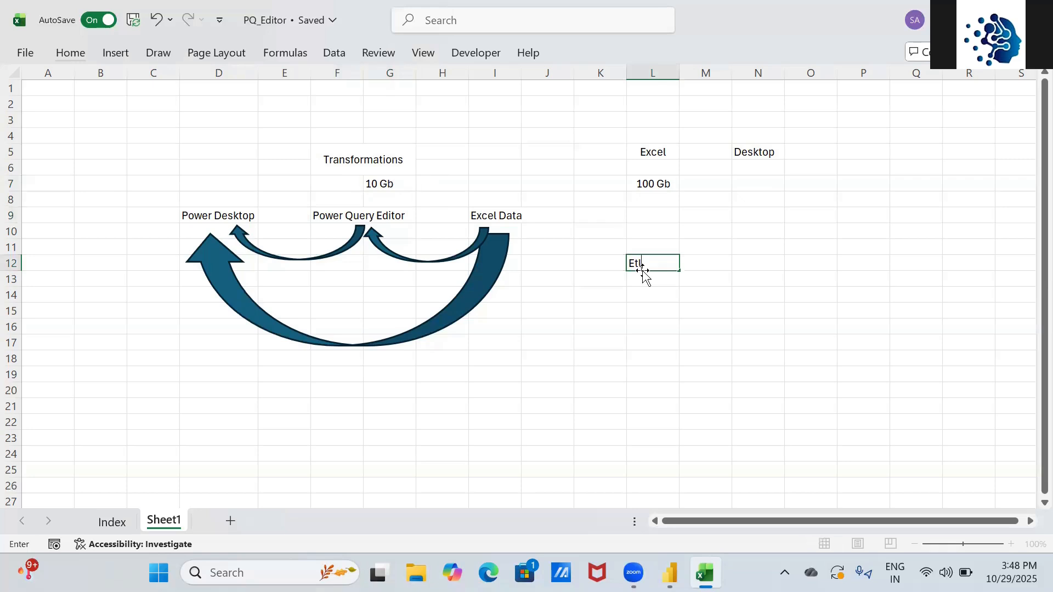
key(Return)
text(eX)
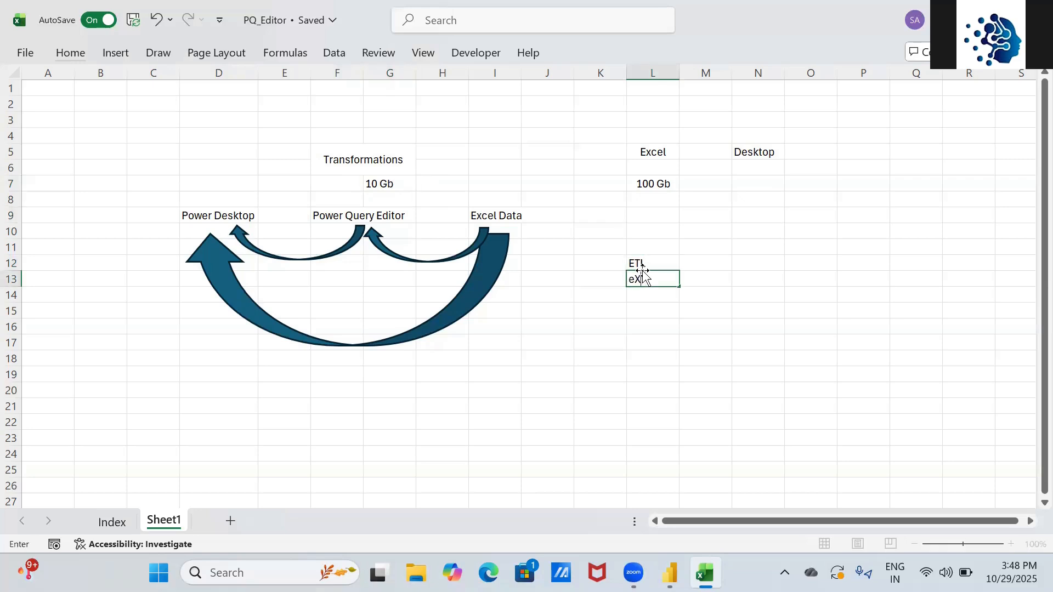
text(TRACTION)
key(Return)
text(Trans)
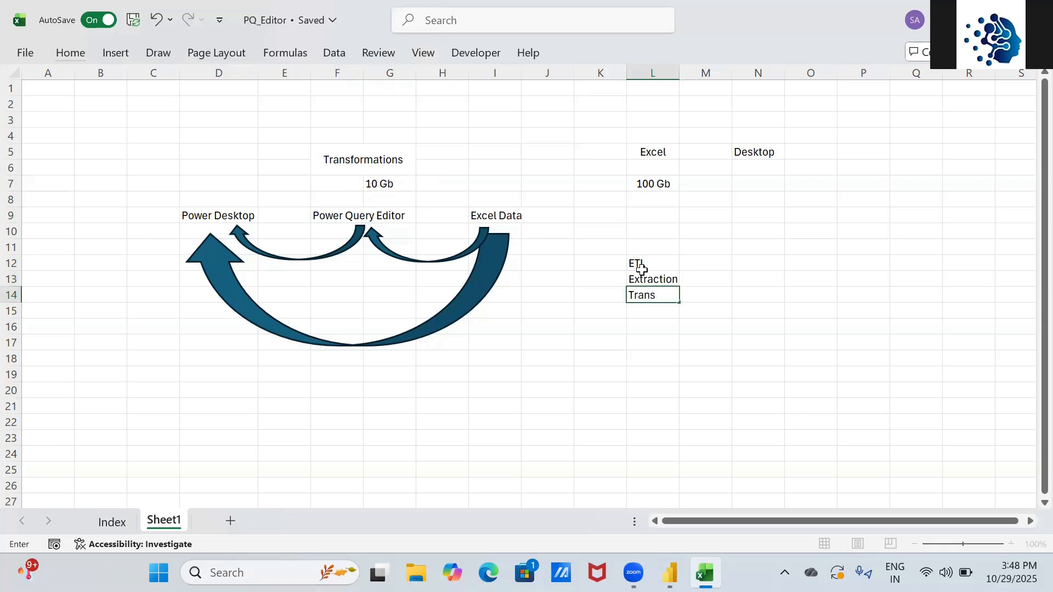
text(ofrrmation)
key(Return)
text(Laodin)
key(BackSpace)
key(BackSpace)
key(BackSpace)
key(BackSpace)
key(BackSpace)
text(oading)
key(Return)
key(Up)
key(Up)
key(Up)
key(Up)
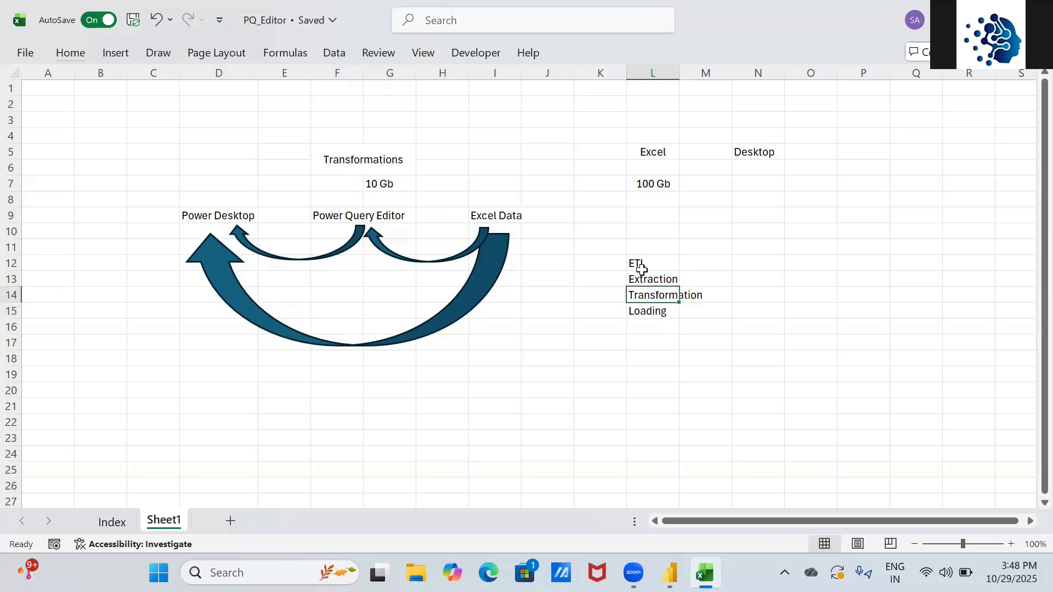
key(shift+Down)
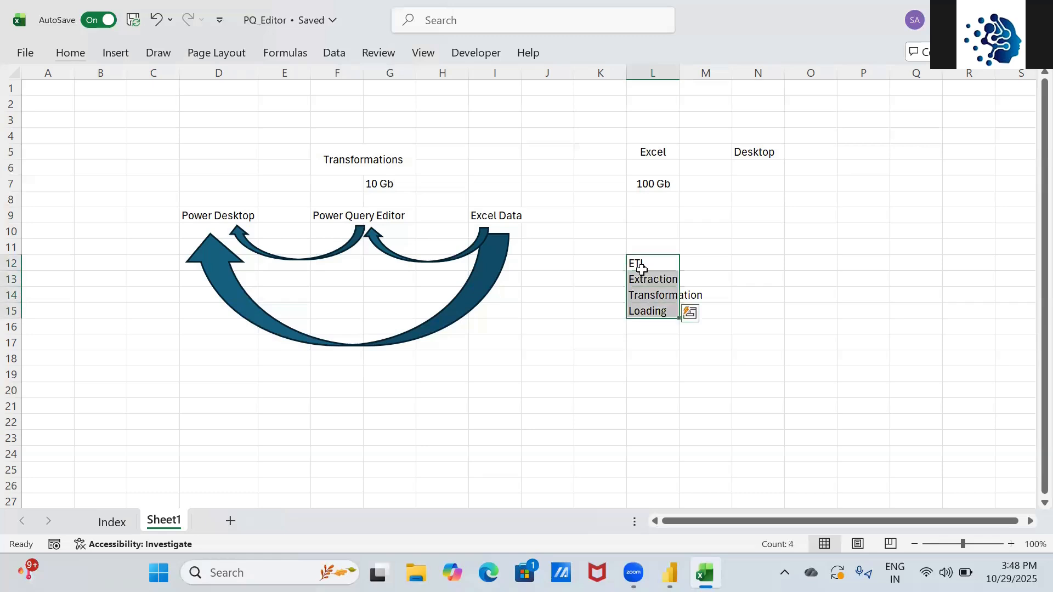
key(Down)
- Enter 'M-Mashup Language' in N13 beside Extraction
key(Right)
key(Right)
text(M)
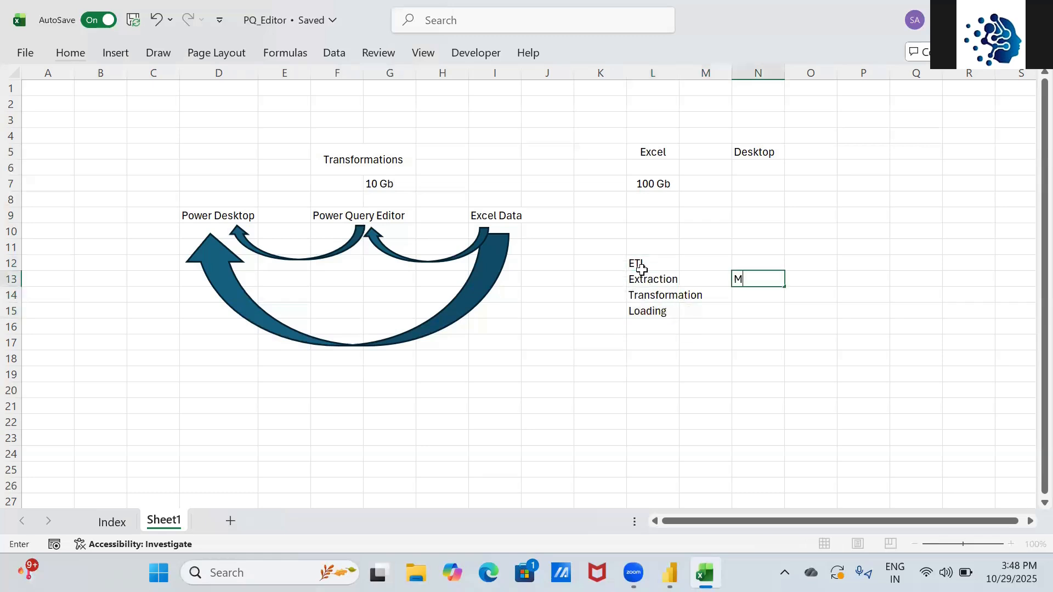
text(-Mashup Lan)
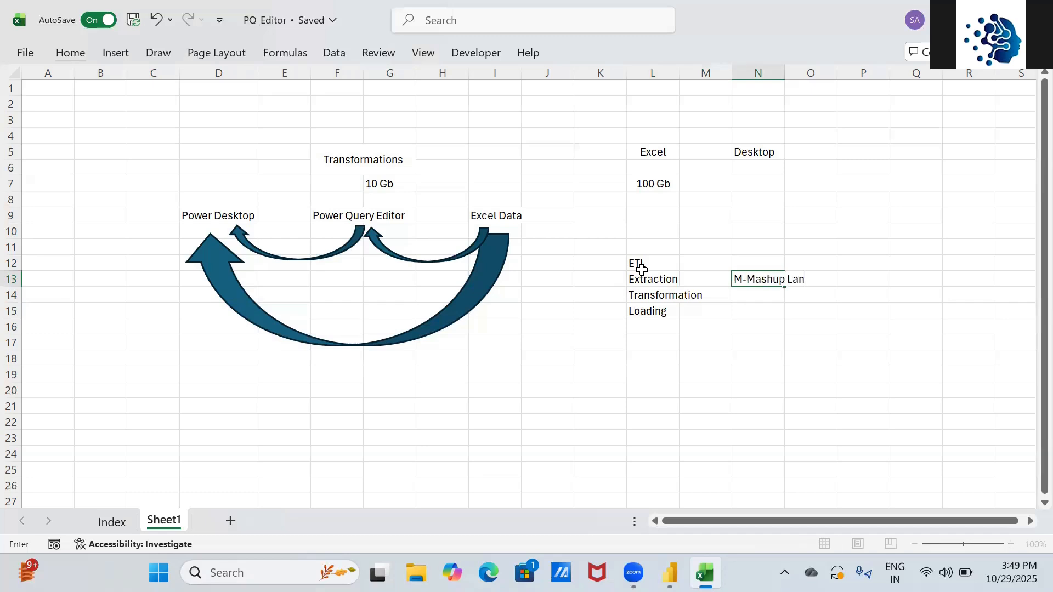
text(guage)
key(Return)
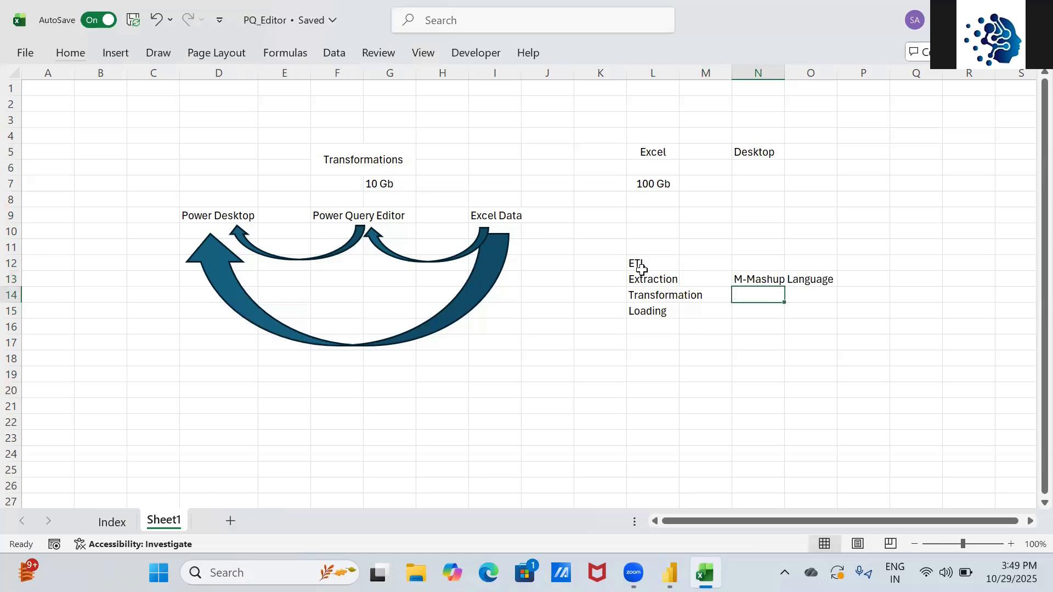
- Review the diagram by selecting the ETL cells, the labels and the C4:J19 area
click(645, 151)
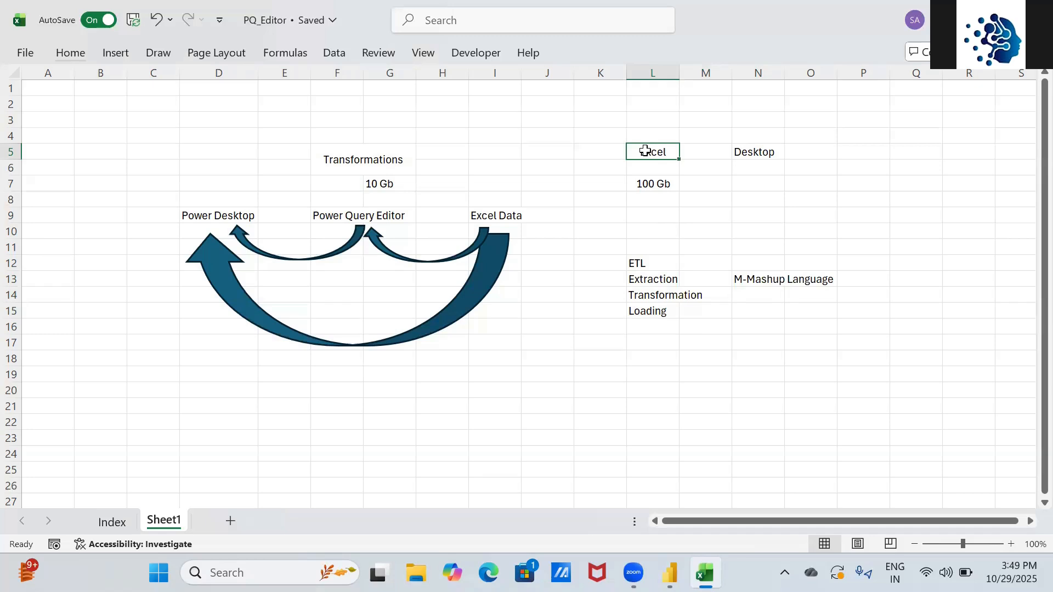
click(650, 281)
click(645, 297)
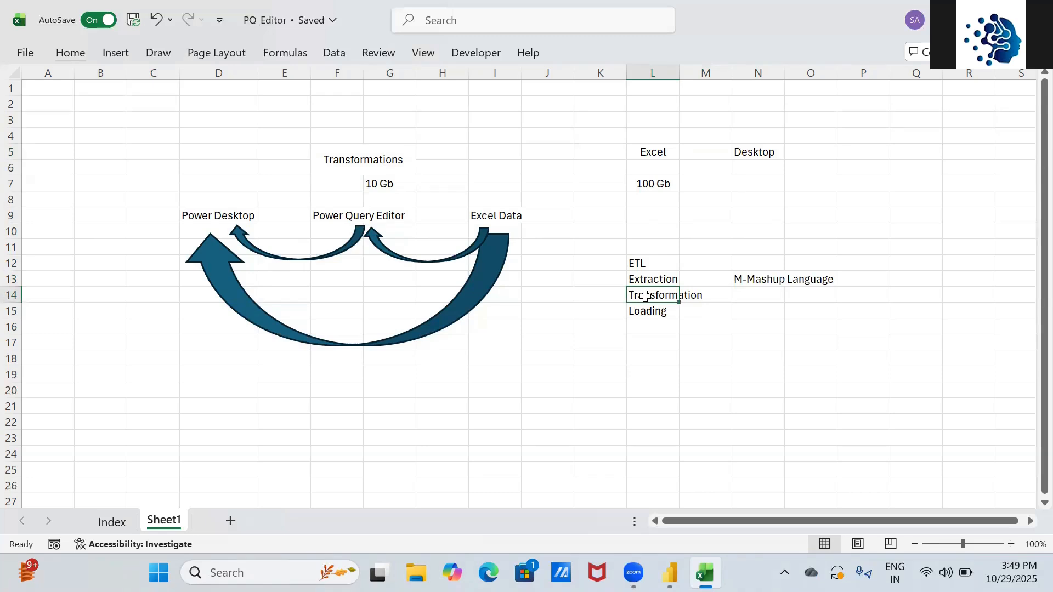
click(218, 217)
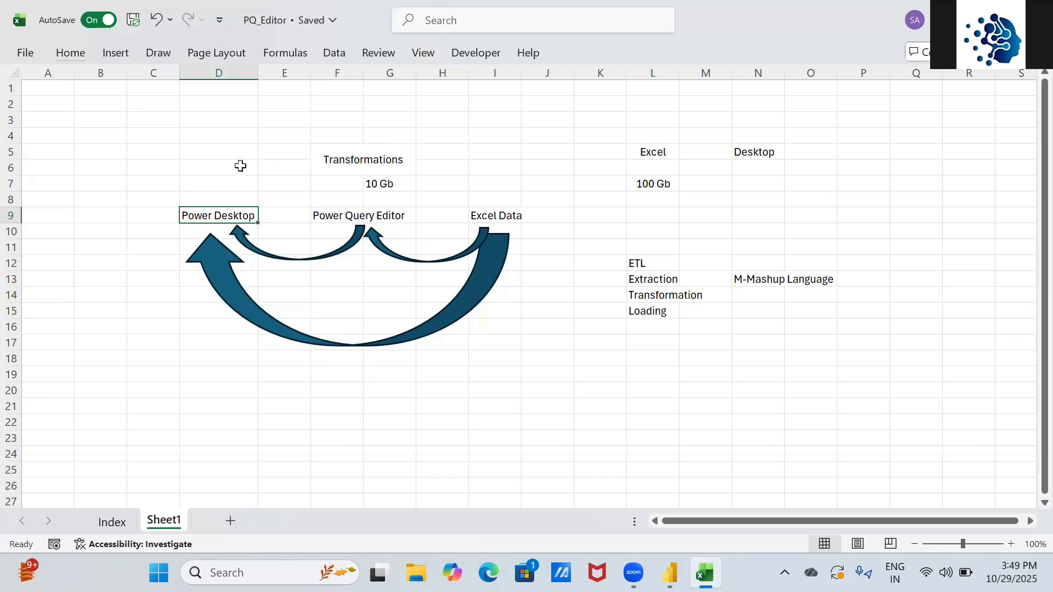
drag(154, 134, 569, 372)
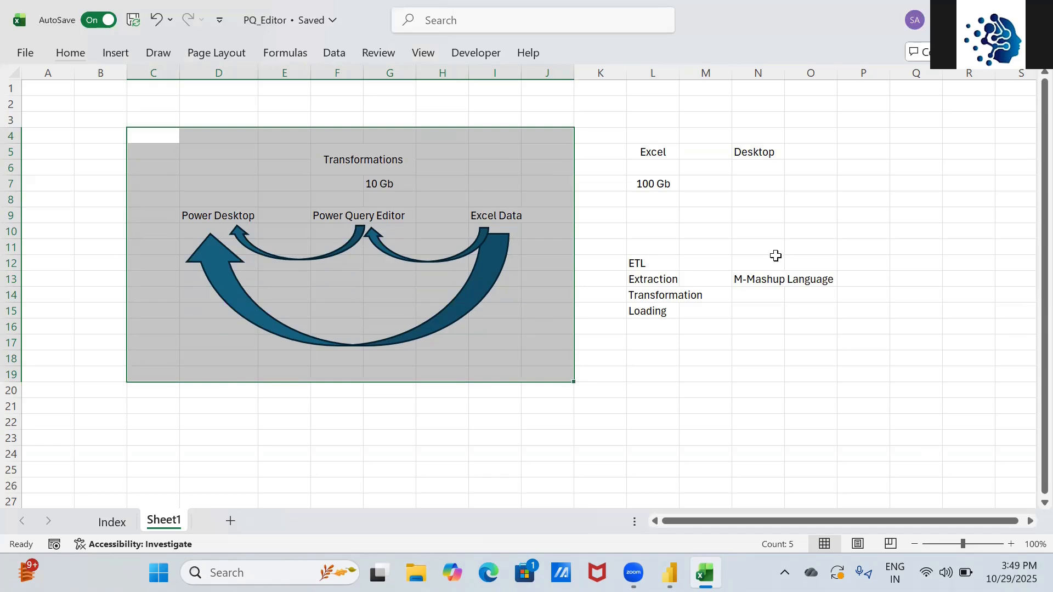
click(757, 278)
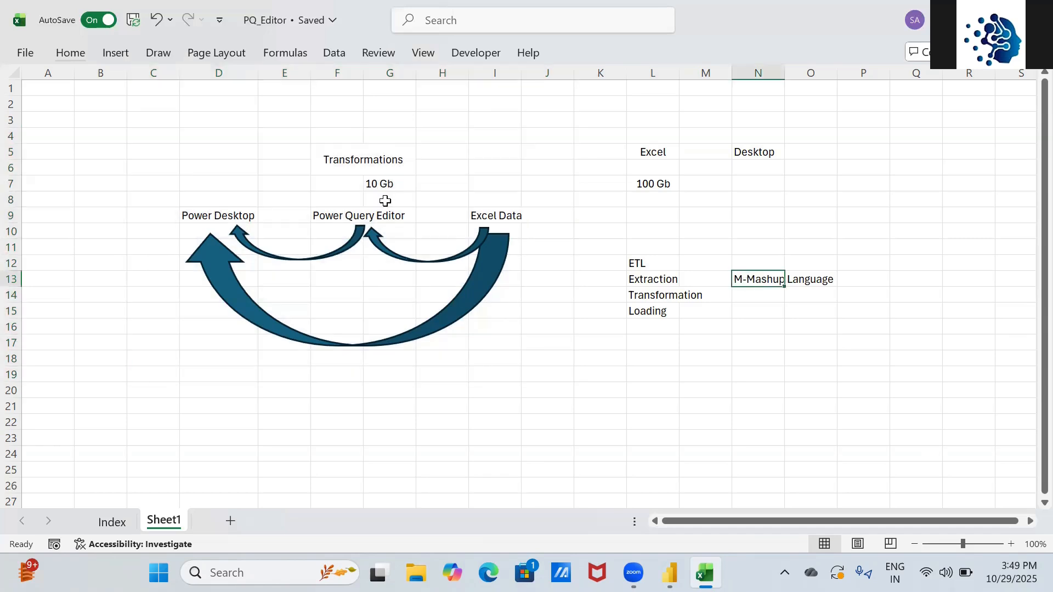
click(350, 215)
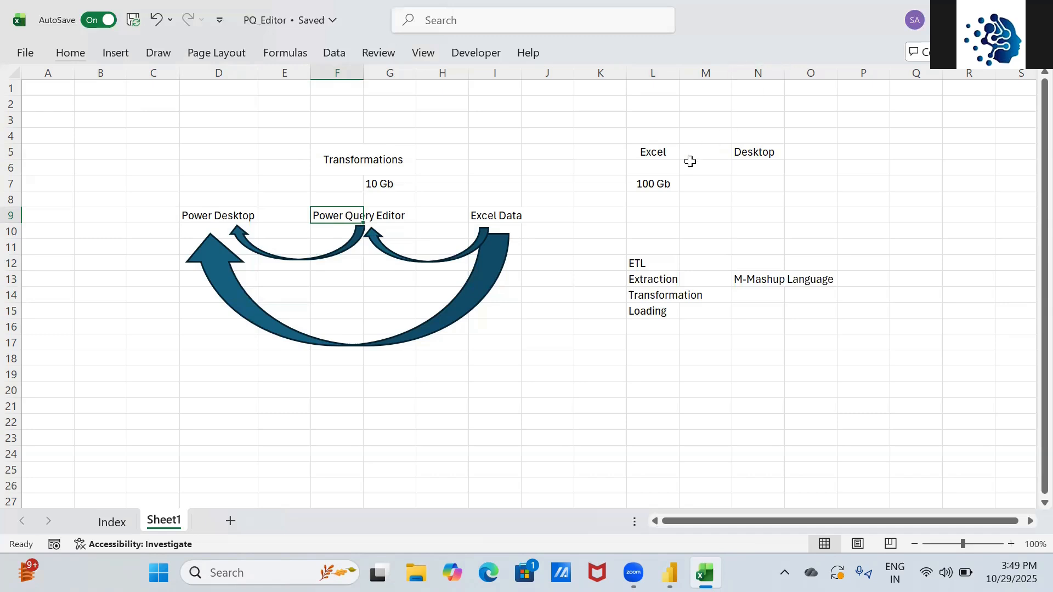
- Start entering 10 in N7 under the Desktop heading
click(760, 198)
key(Up)
text(105)
key(BackSpace)
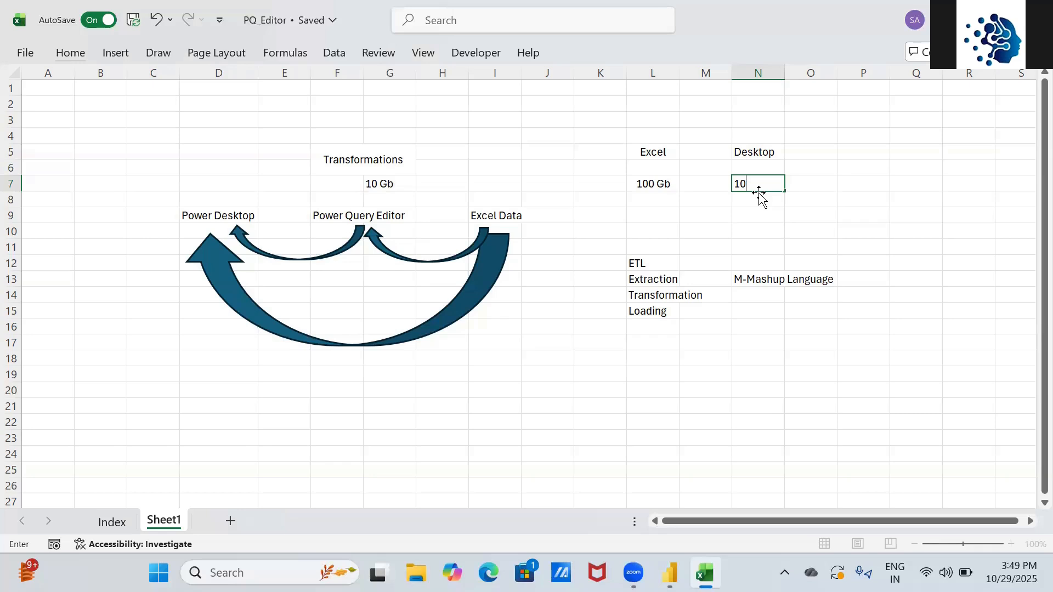
- Finish the Desktop note in N7 so it reads '10% Actual Size' and commit it
text(% AC)
key(BackSpace)
text(ccu)
key(BackSpace)
key(BackSpace)
text(u)
key(BackSpace)
text(tual Size)
key(Return)
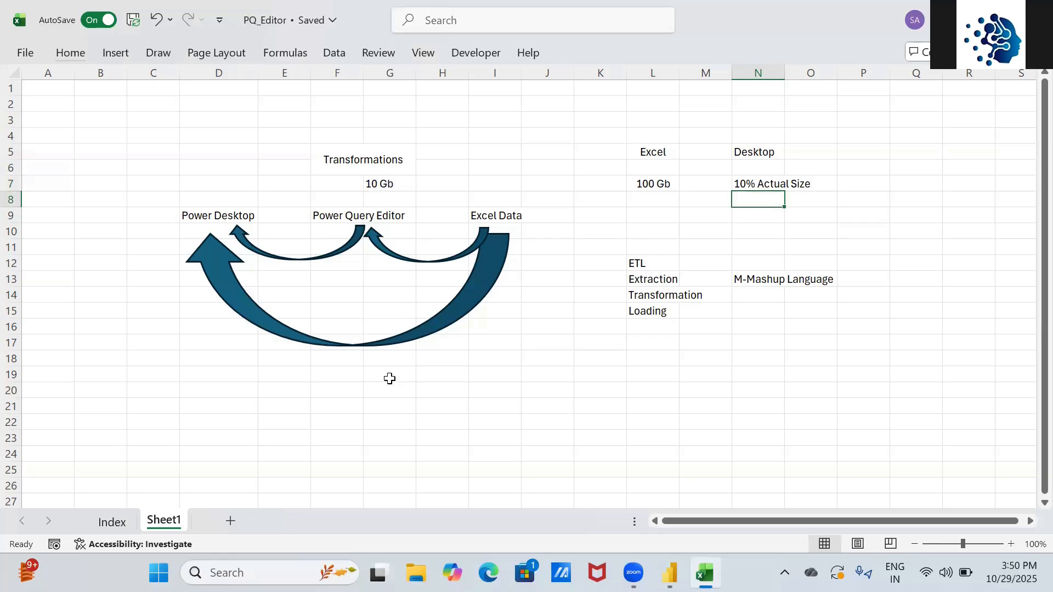
key(alt+Tab)
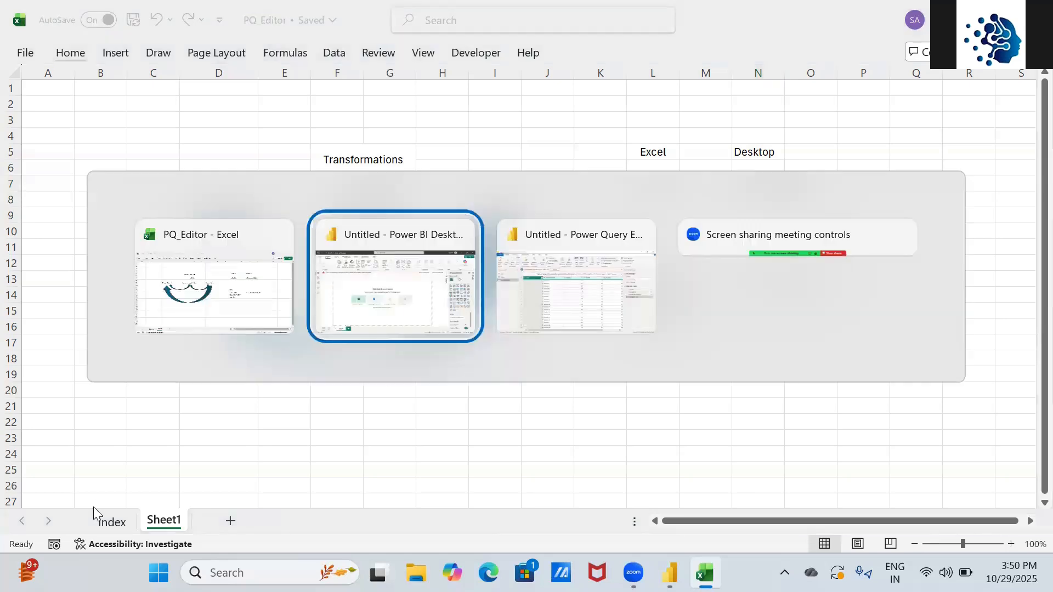
- Show the HR query's employee table, check the Excel Index sheet, then return to Power Query
key(alt+Tab)
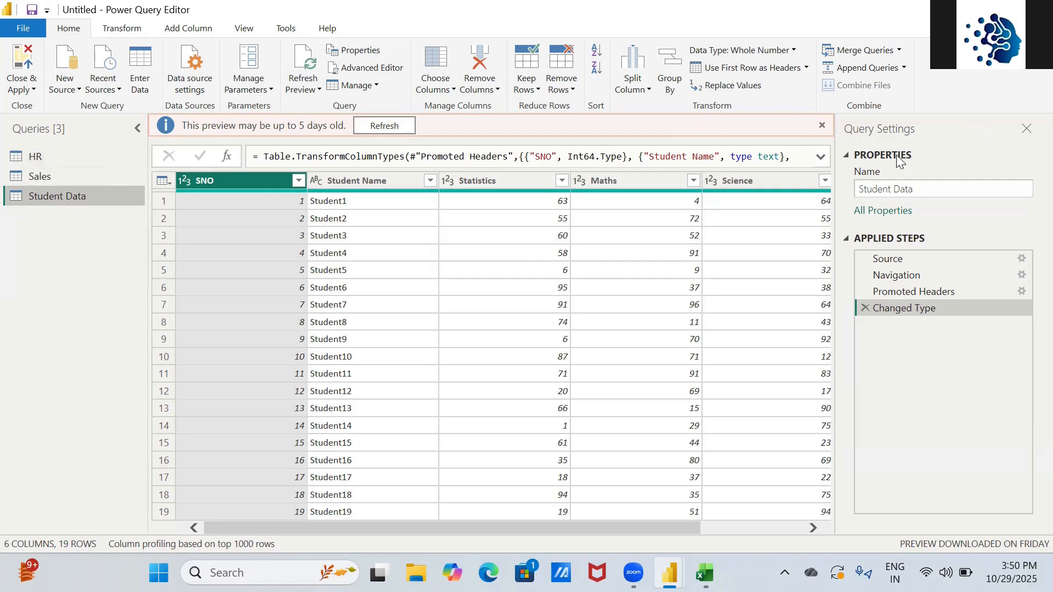
click(44, 157)
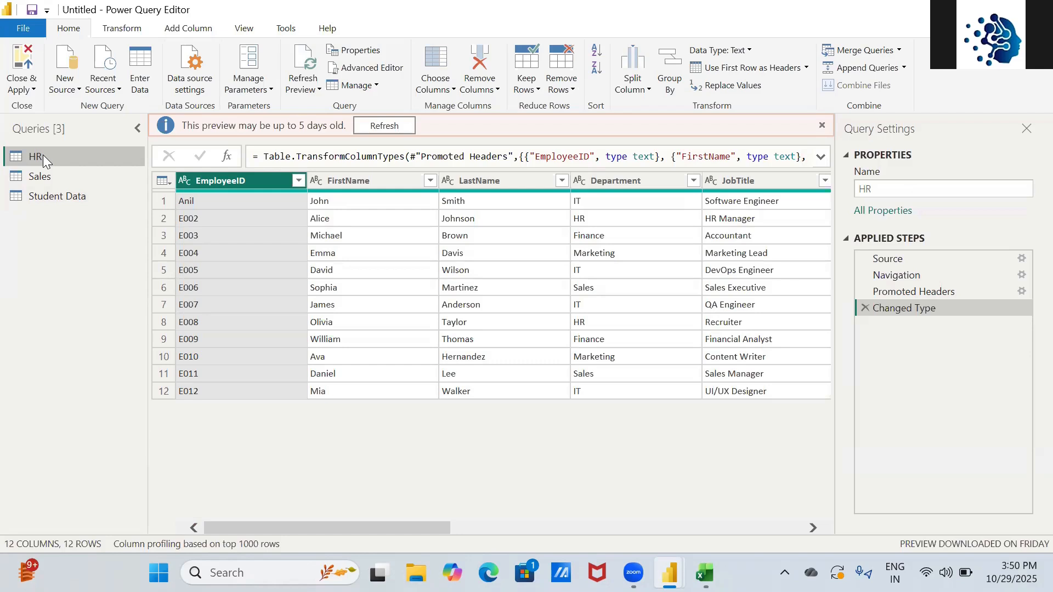
key(alt+Tab)
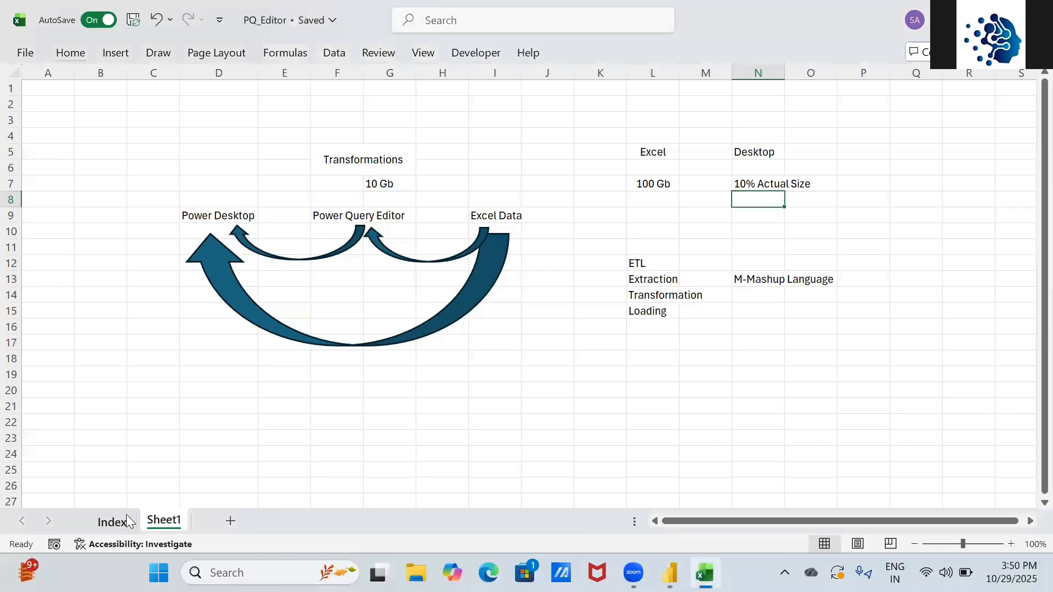
click(121, 524)
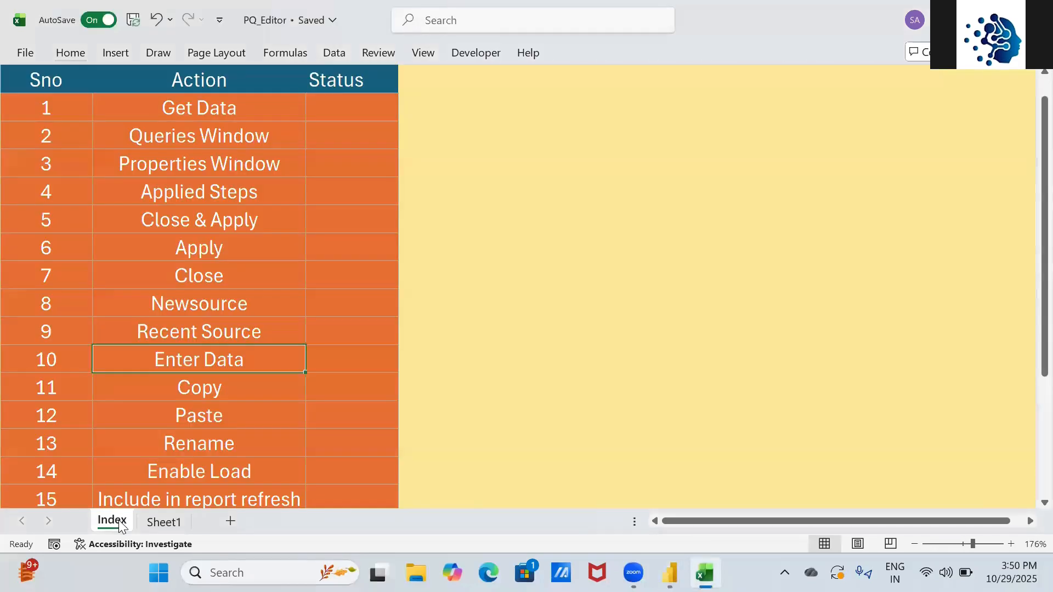
click(175, 522)
key(alt+Tab)
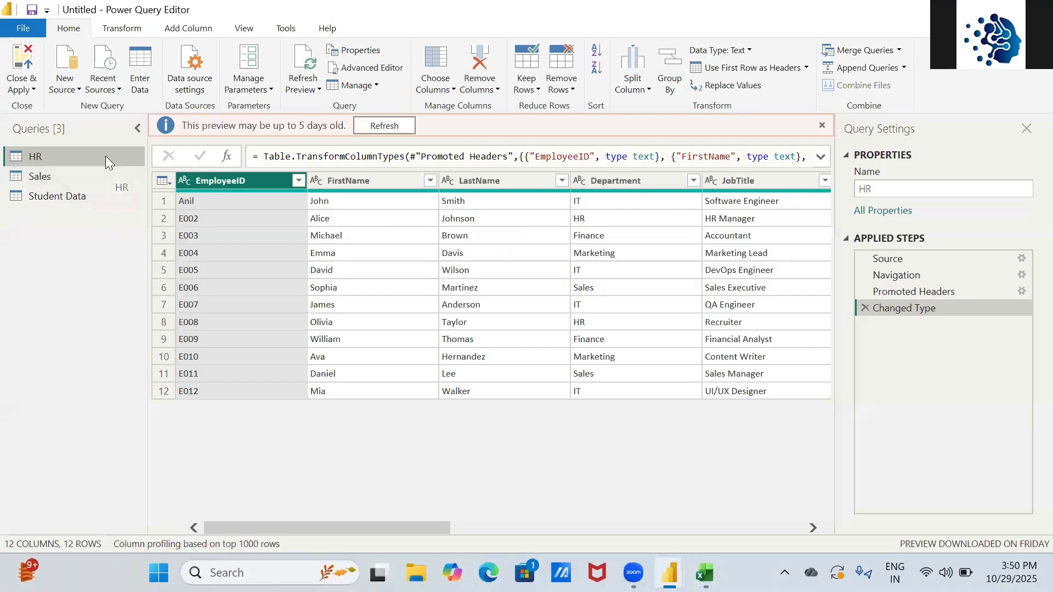
- Preview the Sales, Student Data and HR queries, ending on Sales with its Name box active
click(96, 178)
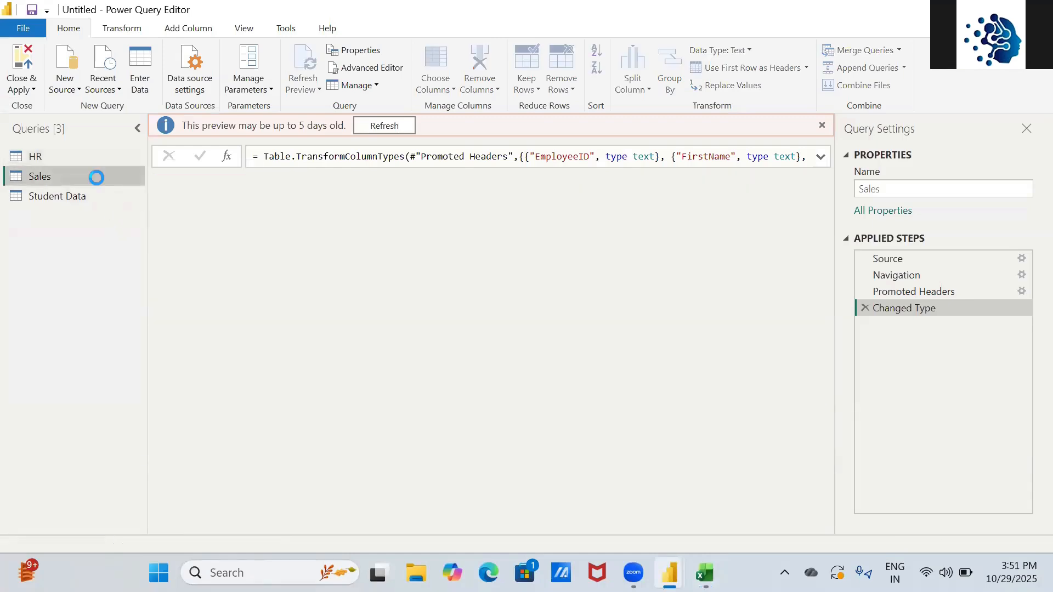
click(92, 195)
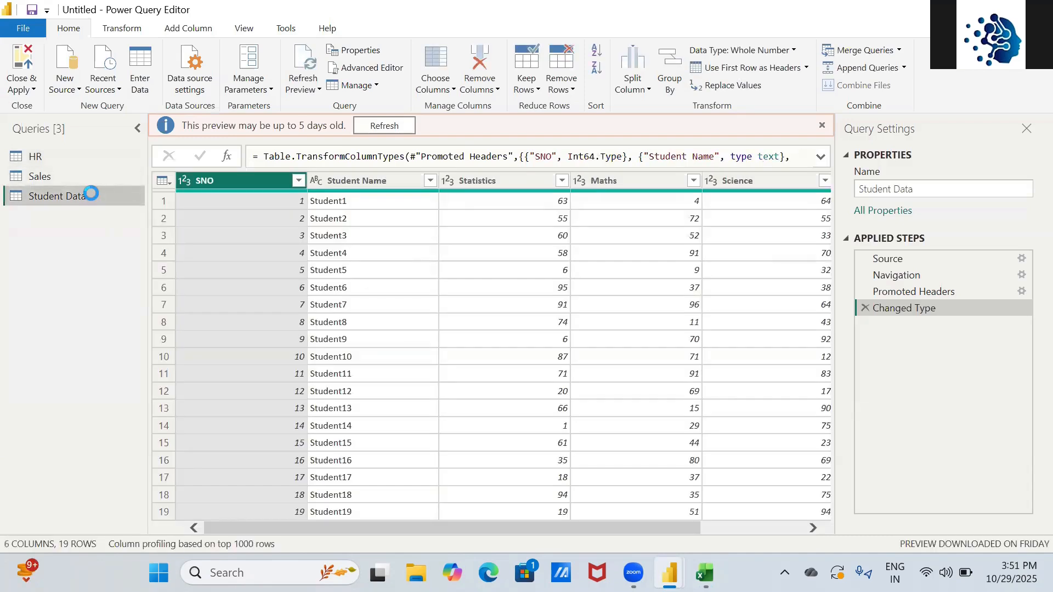
click(65, 158)
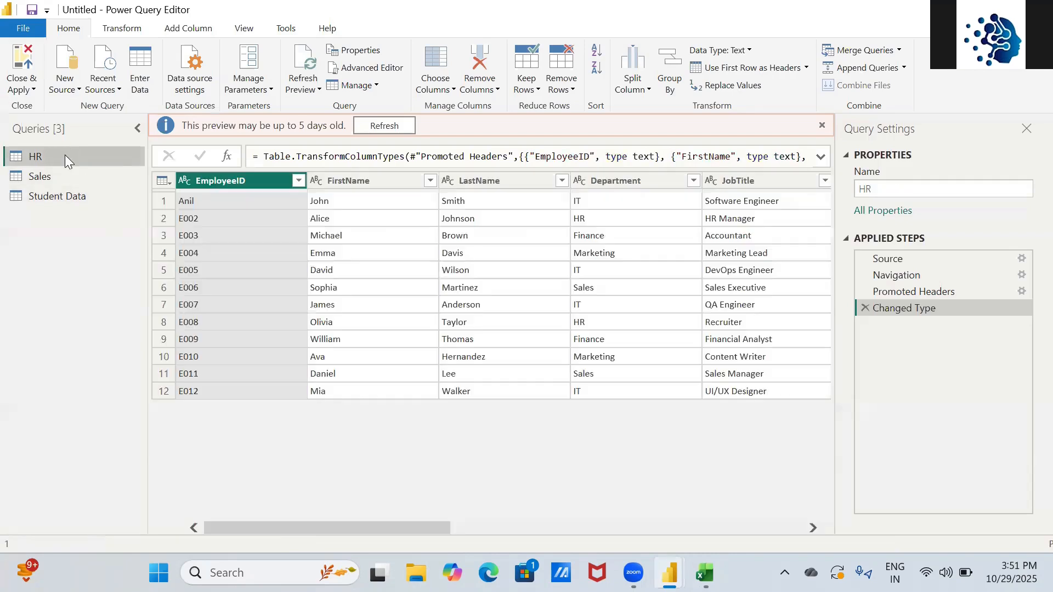
click(871, 189)
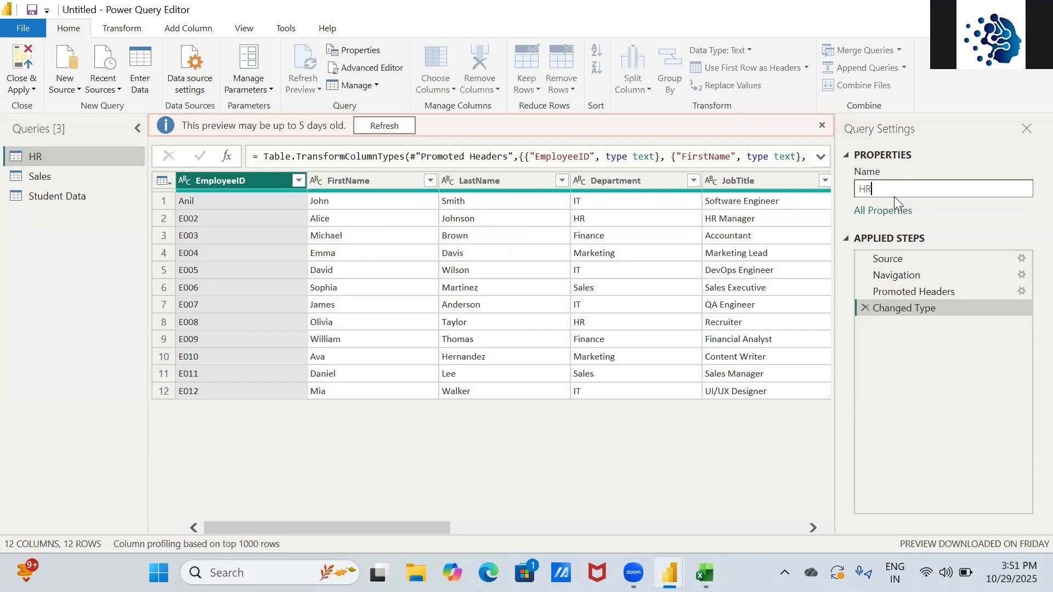
click(84, 176)
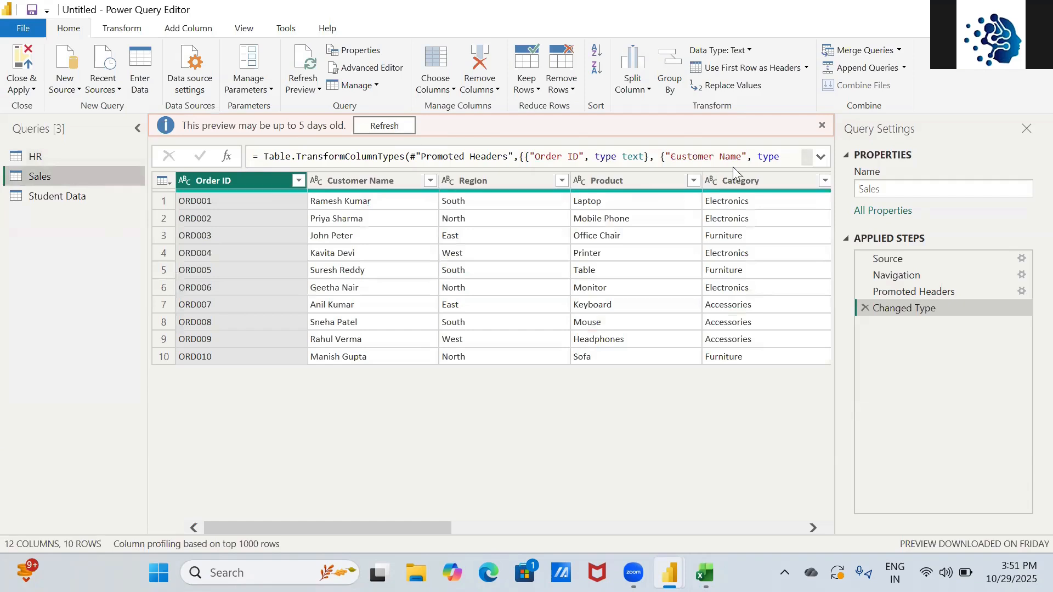
click(890, 190)
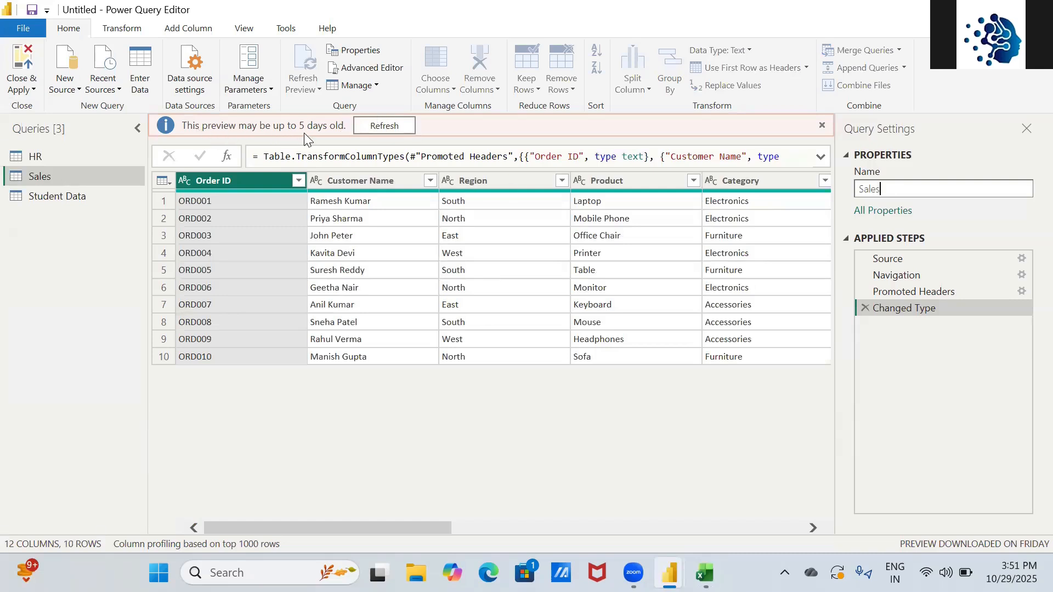
- Leave the Name box and refresh the outdated Sales preview to a 3:51 PM download
click(387, 126)
click(387, 127)
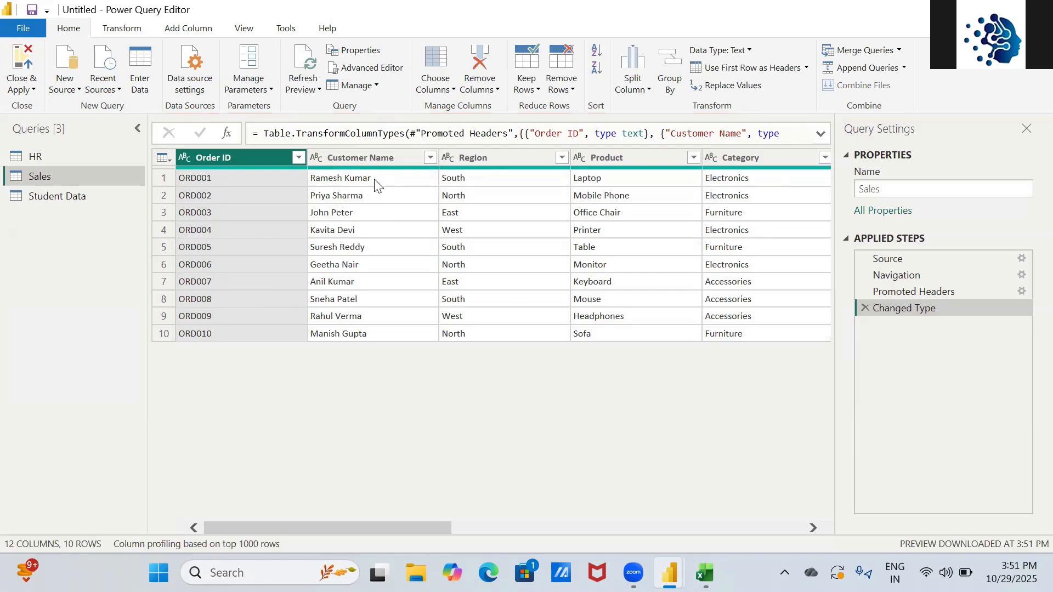
key(alt+Tab)
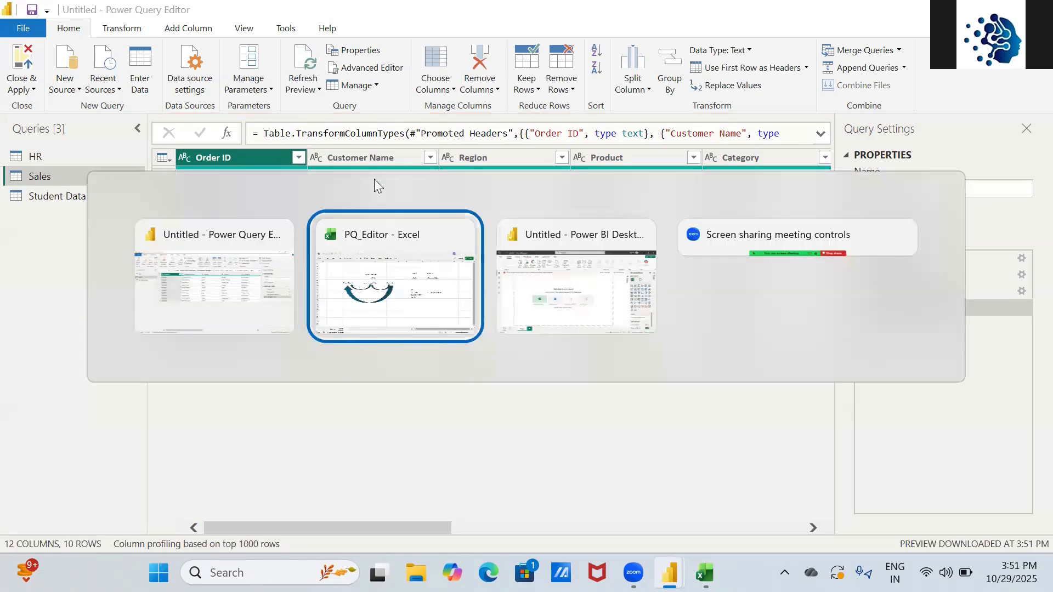
- In the Data workbook's Sales sheet, enter a new customer name for ORD001 in cell B2
key(alt+Tab)
key(super+d)
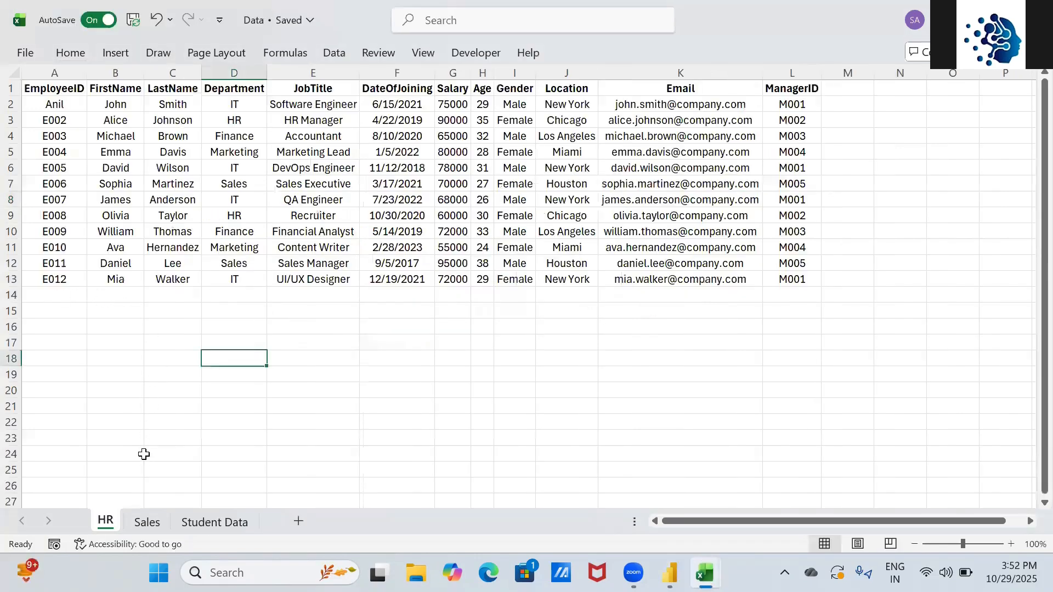
click(140, 523)
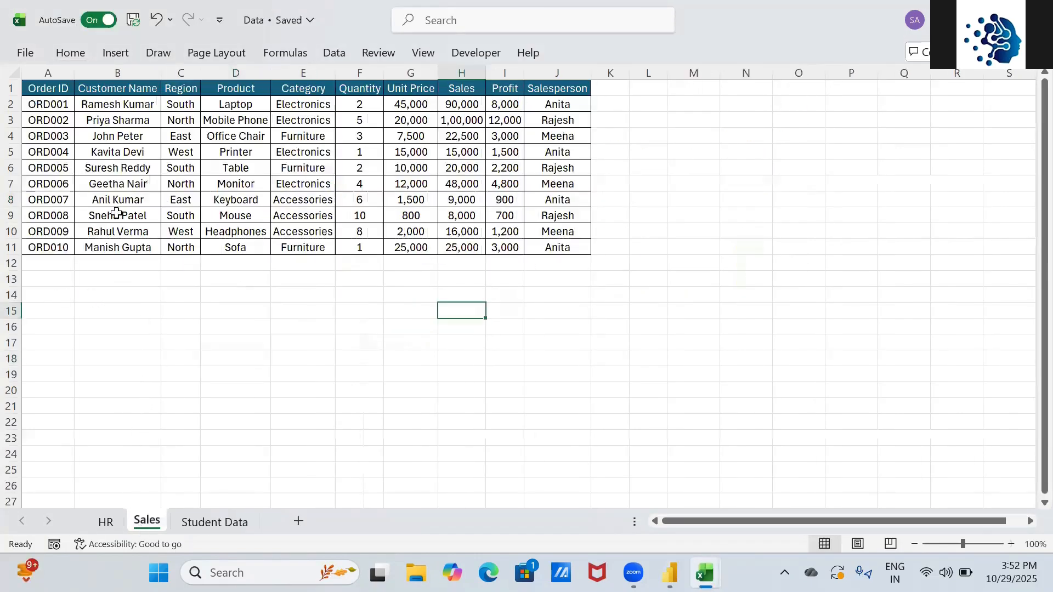
click(109, 108)
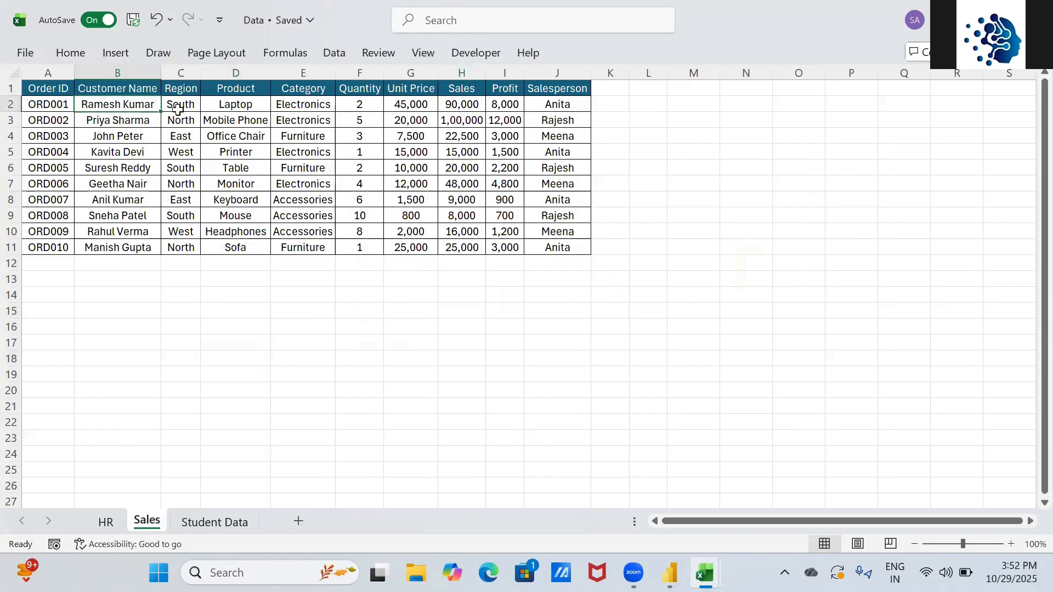
text(Kr)
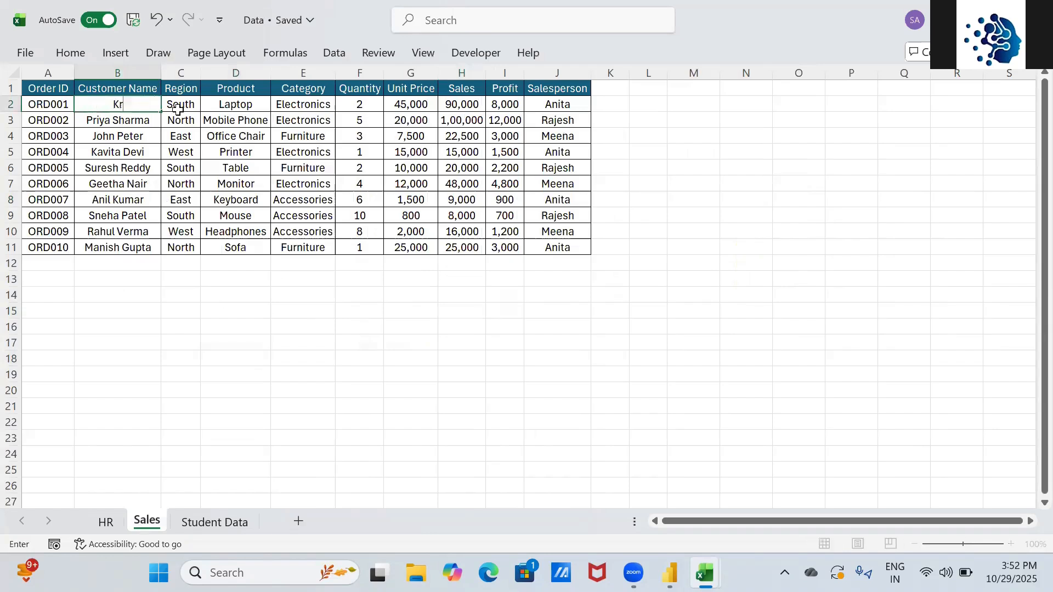
text(anthi)
click(204, 359)
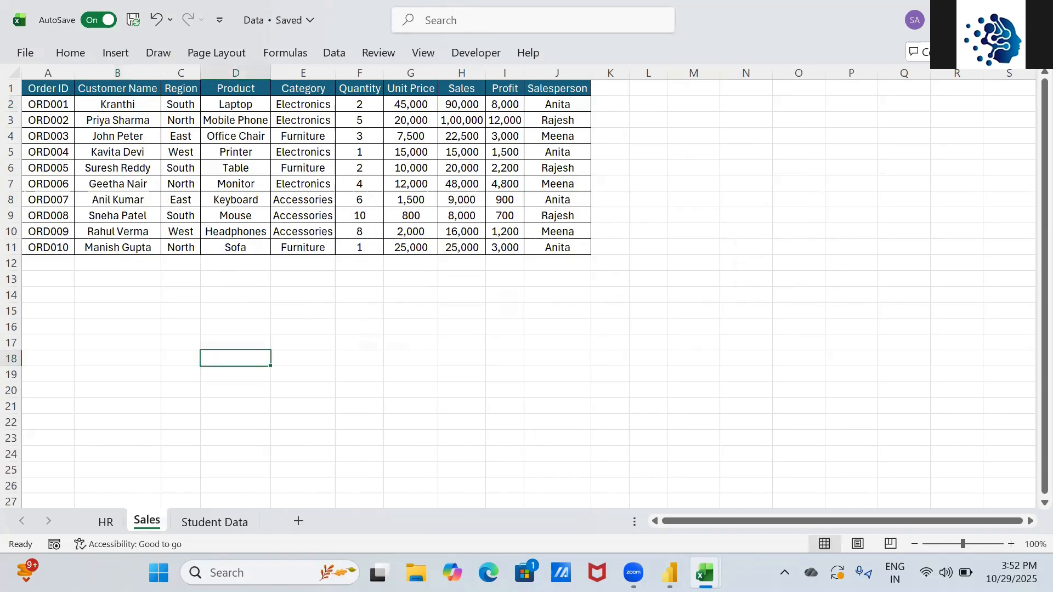
key(alt+Tab)
key(alt+Tab)
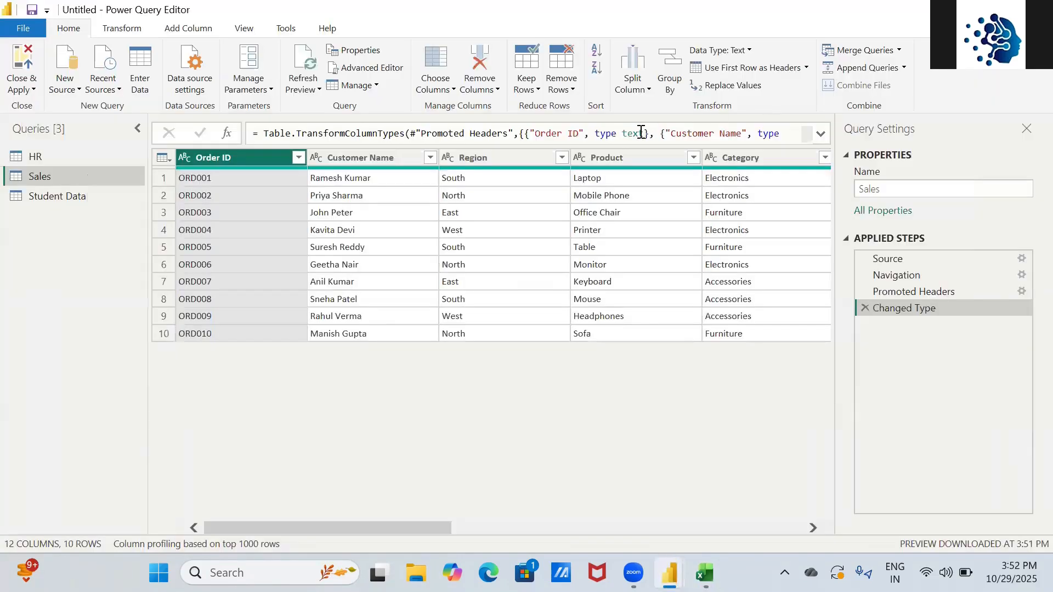
- Select the first Customer Name cell and run Refresh All on every query
click(384, 176)
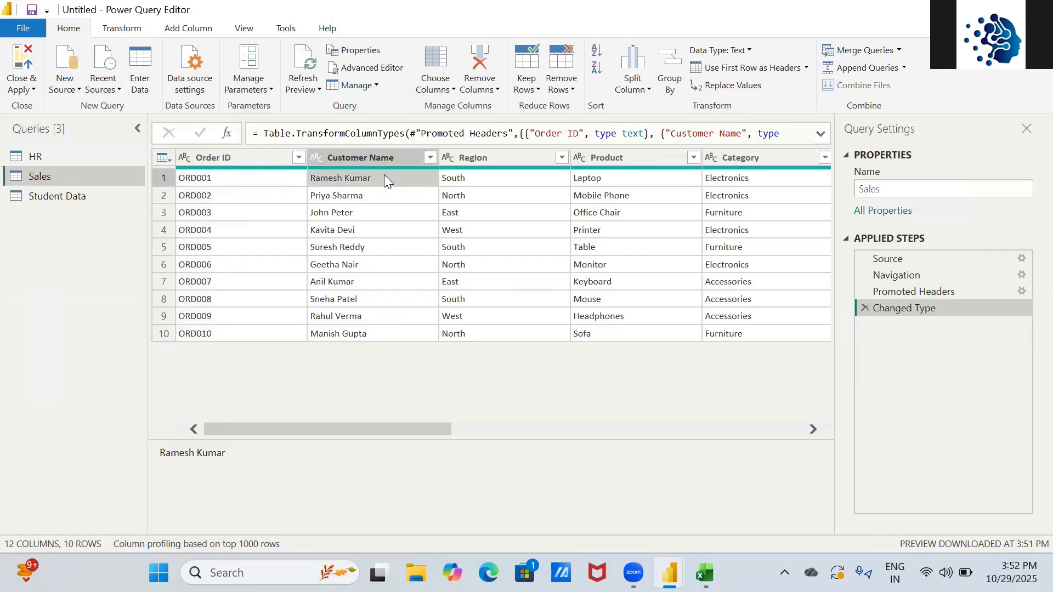
click(318, 90)
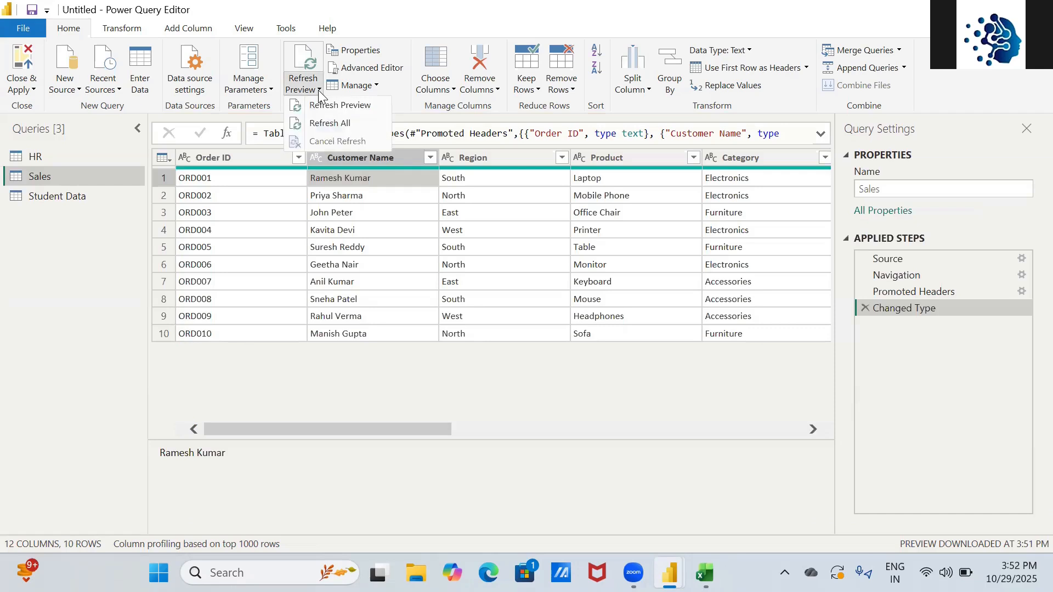
click(331, 124)
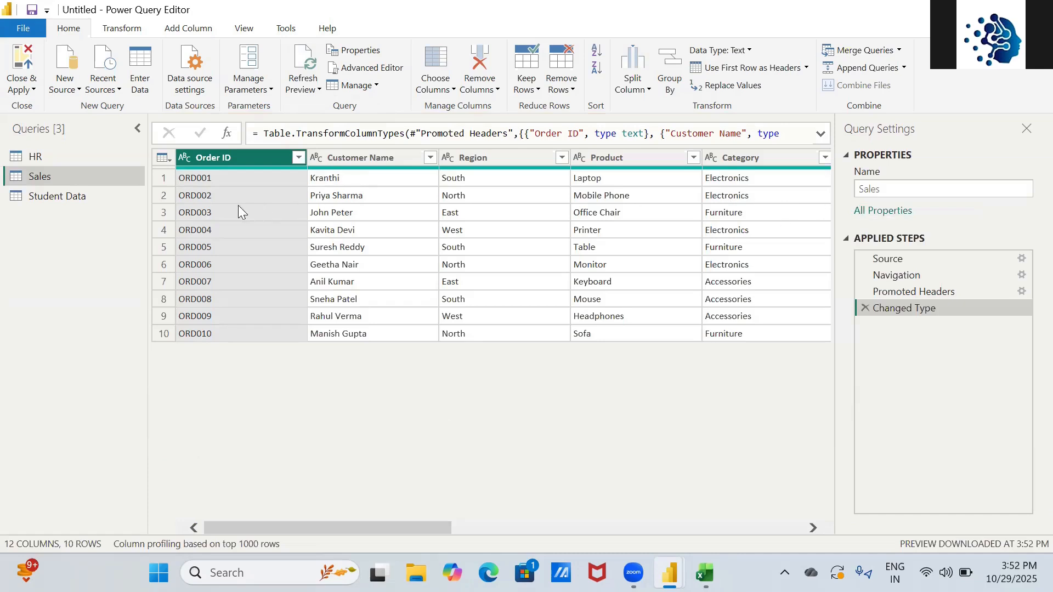
- Open the Student Data query from the Queries pane
click(19, 159)
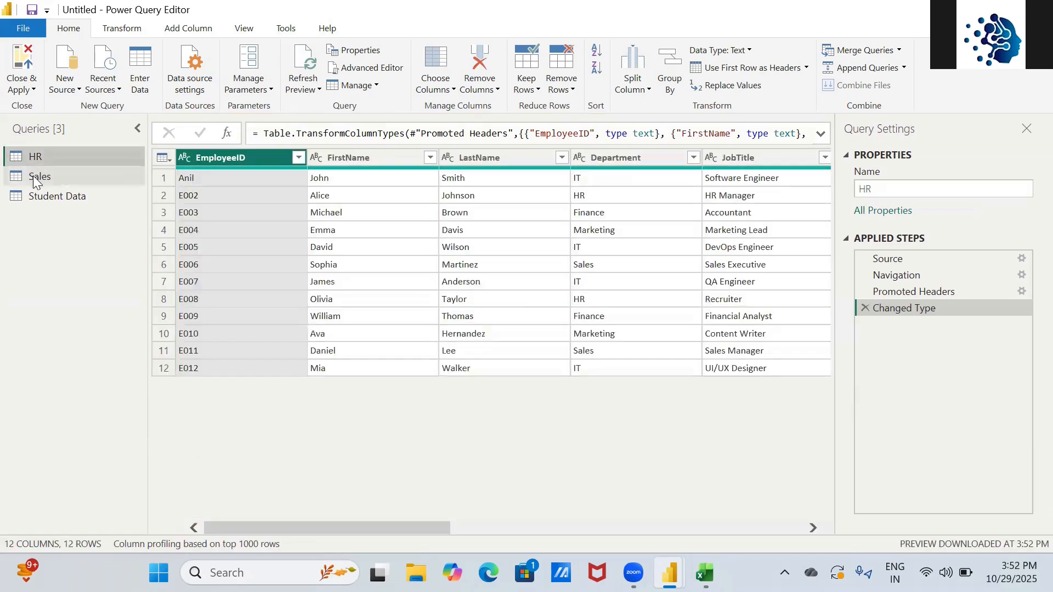
click(34, 175)
click(47, 199)
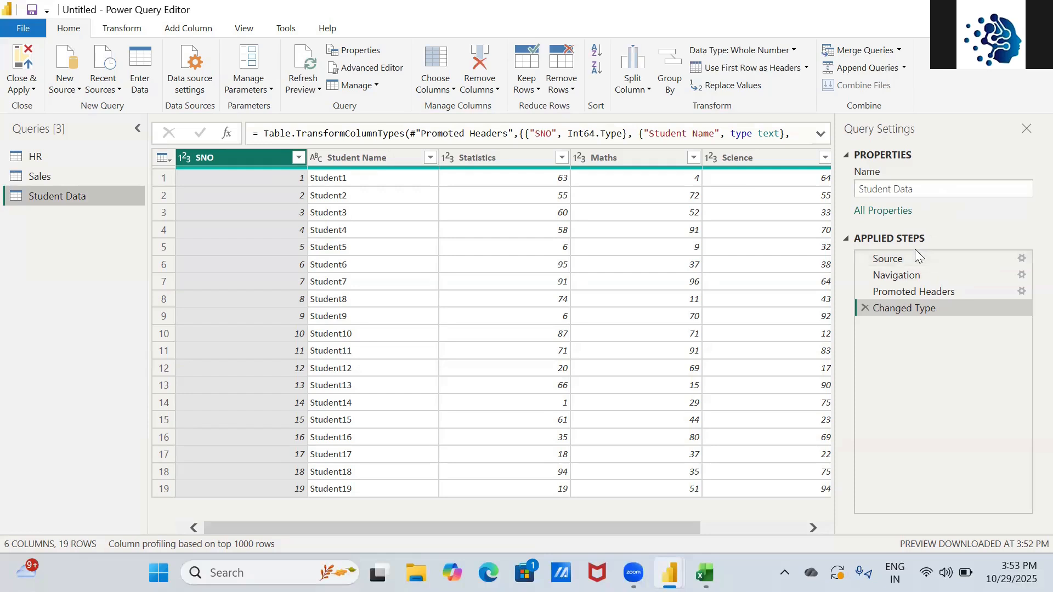
- Move the column selection across Student Name, Statistics, English and SNO
click(404, 159)
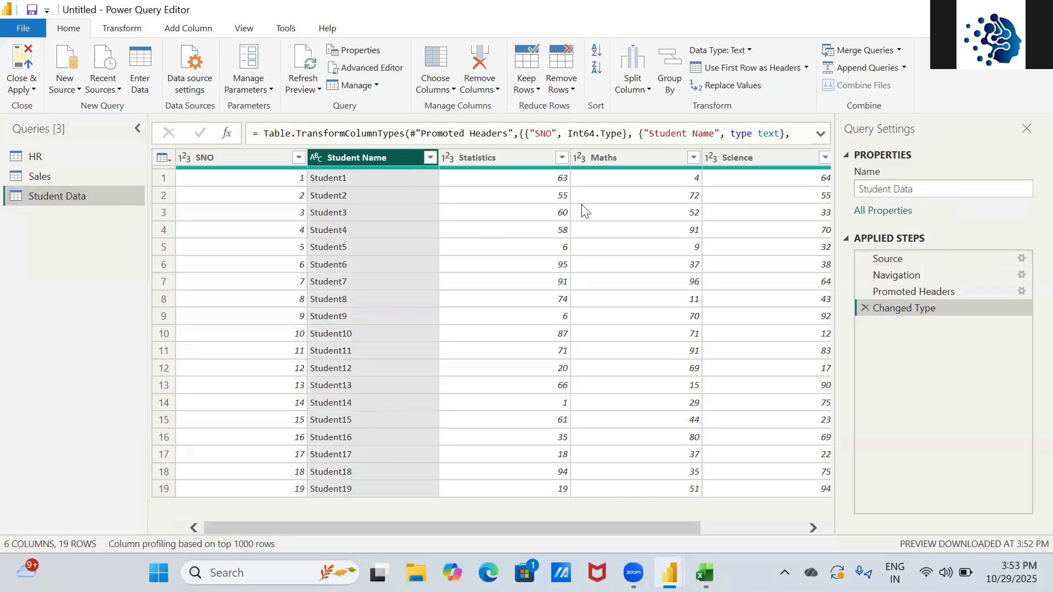
click(520, 159)
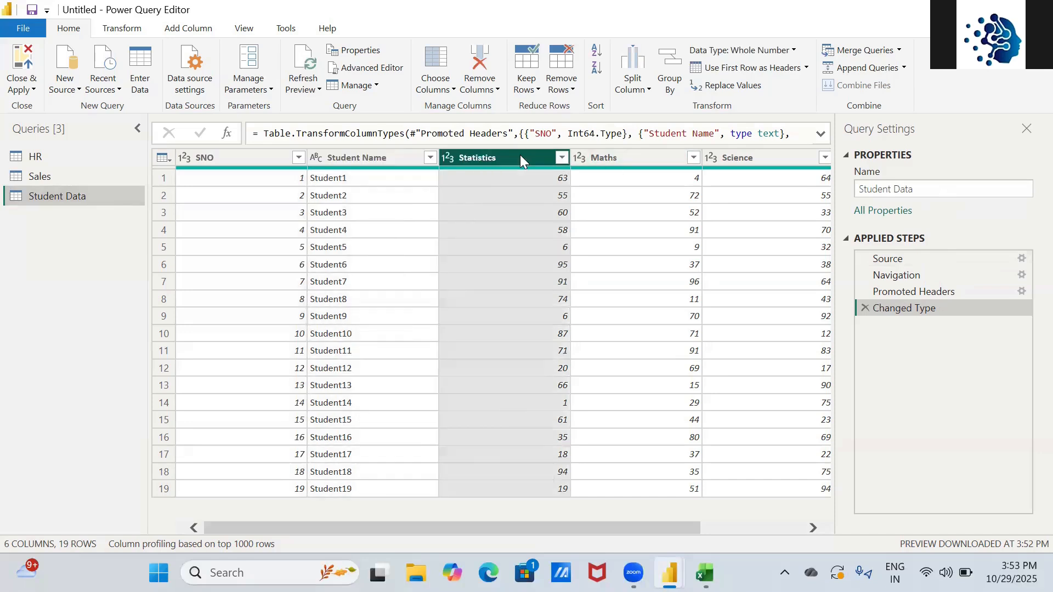
key(Right)
key(Right)
key(Right)
key(Left)
key(Left)
key(Left)
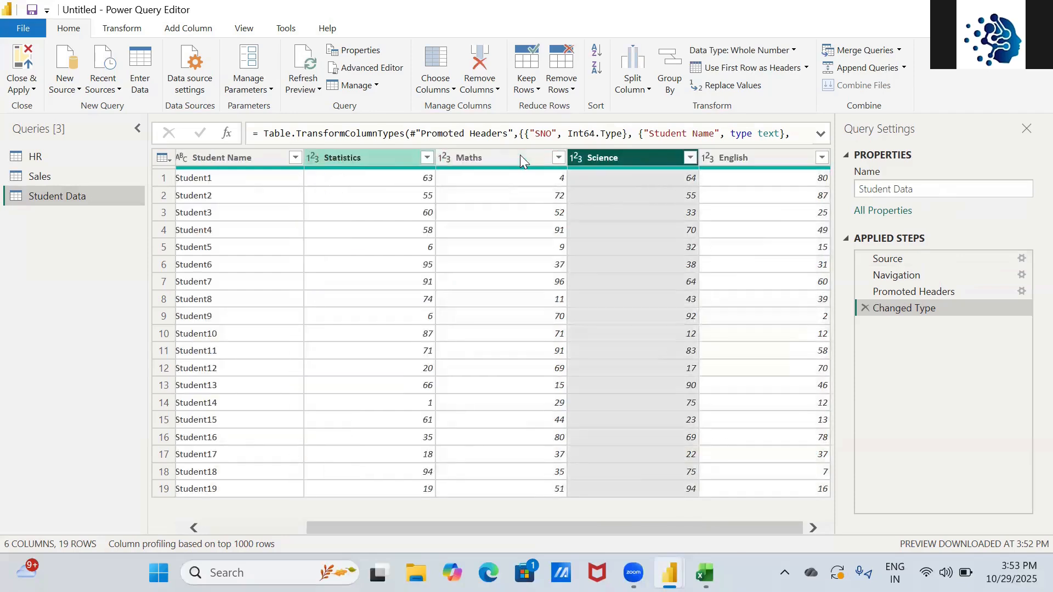
key(Left)
key(Left)
key(Right)
key(Right)
key(Right)
key(Right)
key(Right)
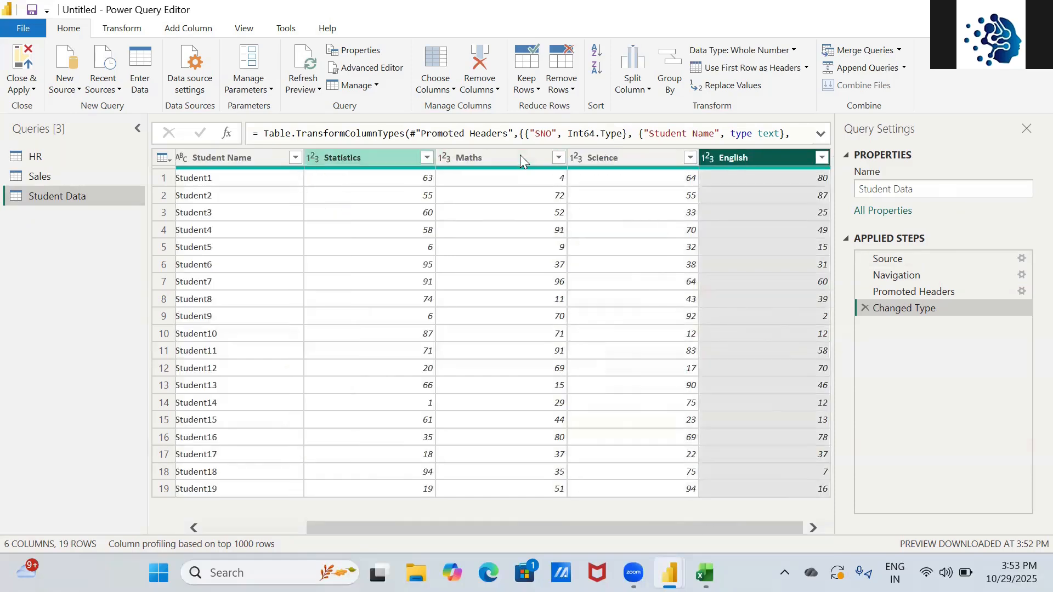
key(Left)
key(Left)
key(Left)
key(Left)
key(Left)
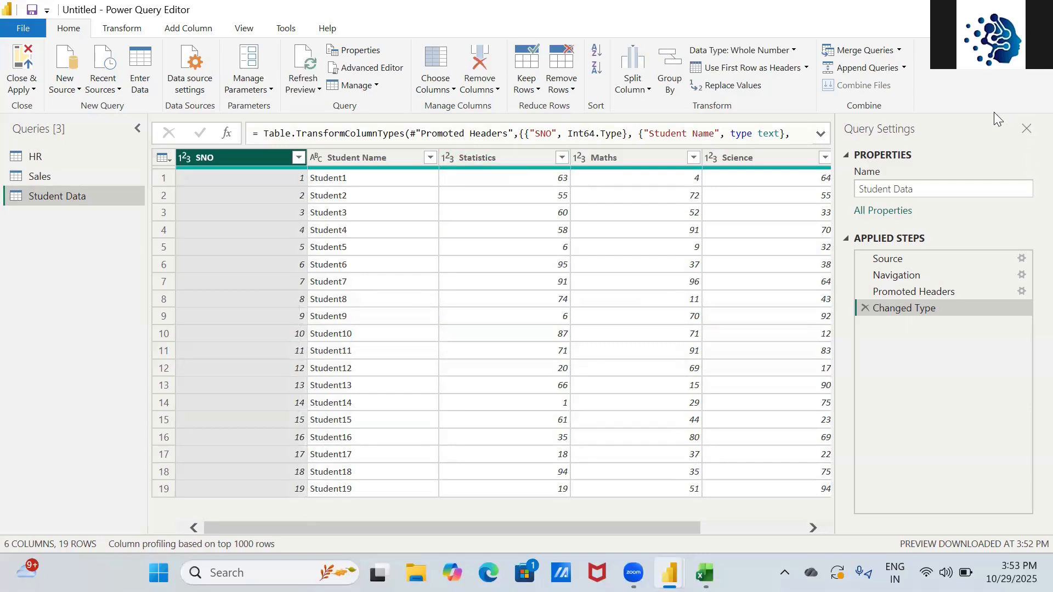
click(884, 260)
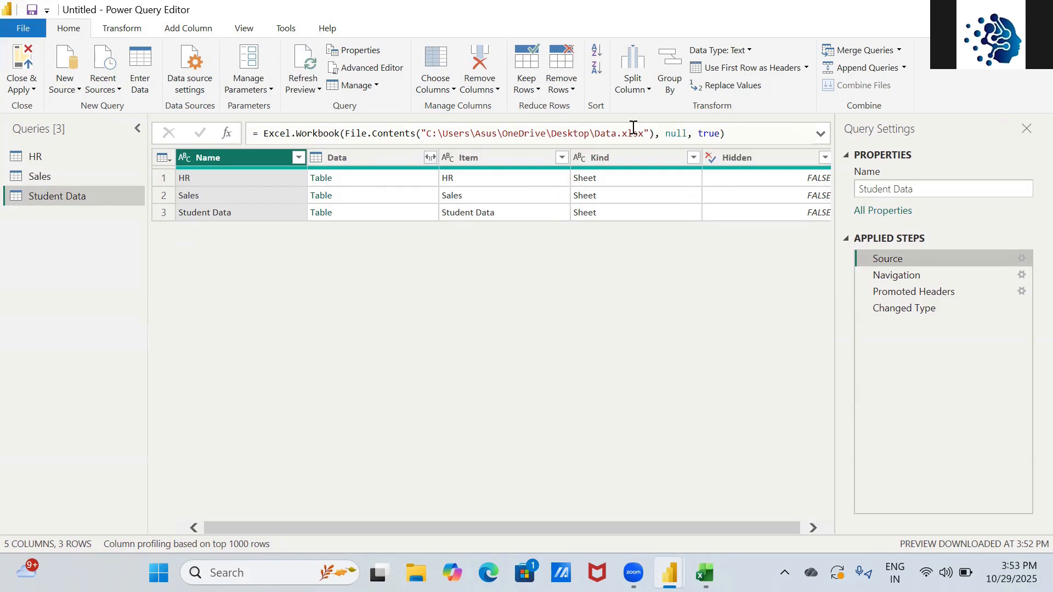
click(888, 279)
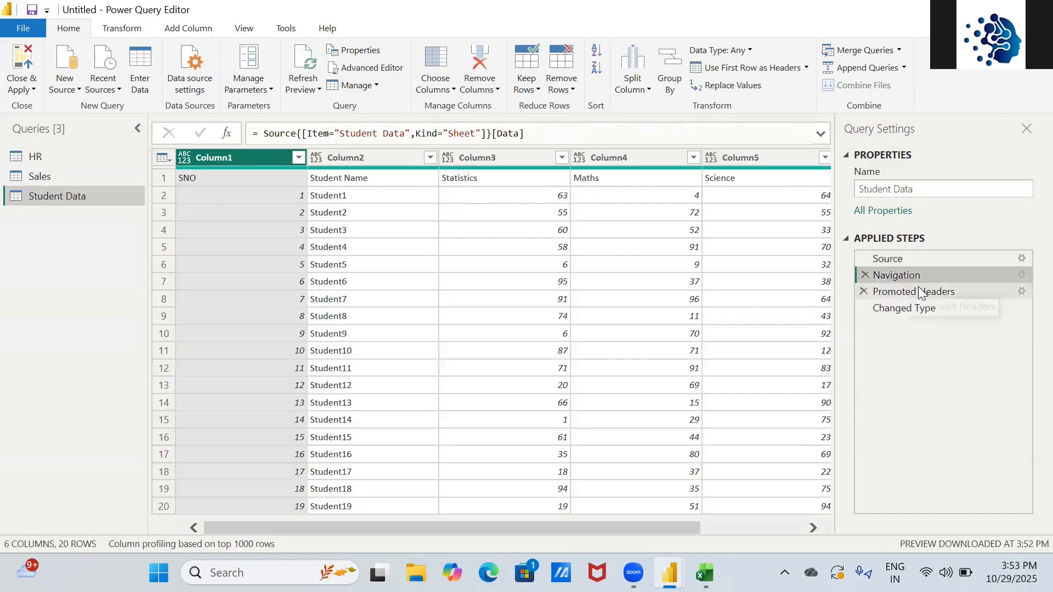
click(907, 293)
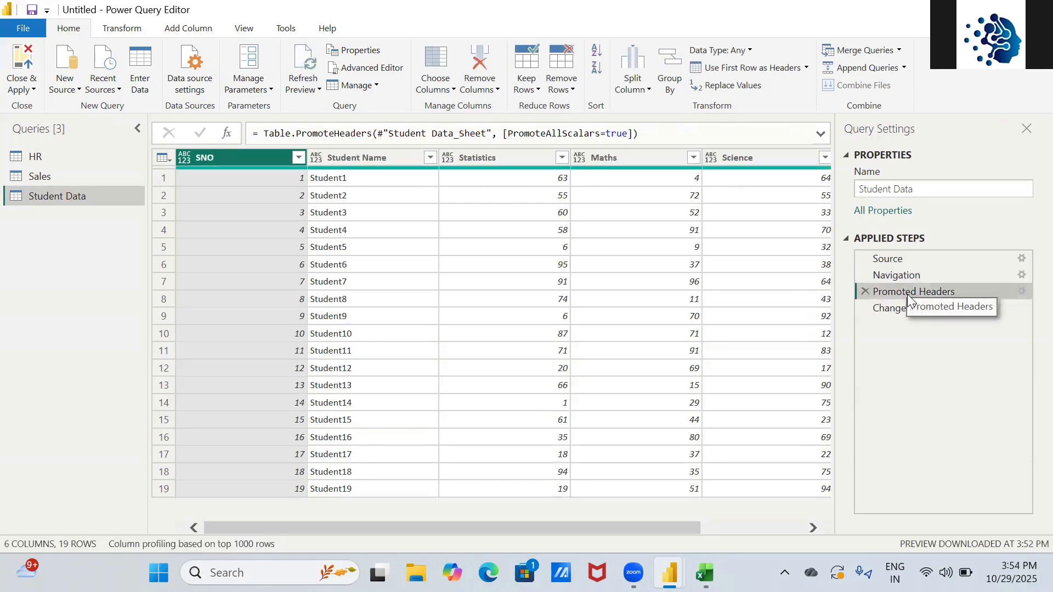
click(896, 308)
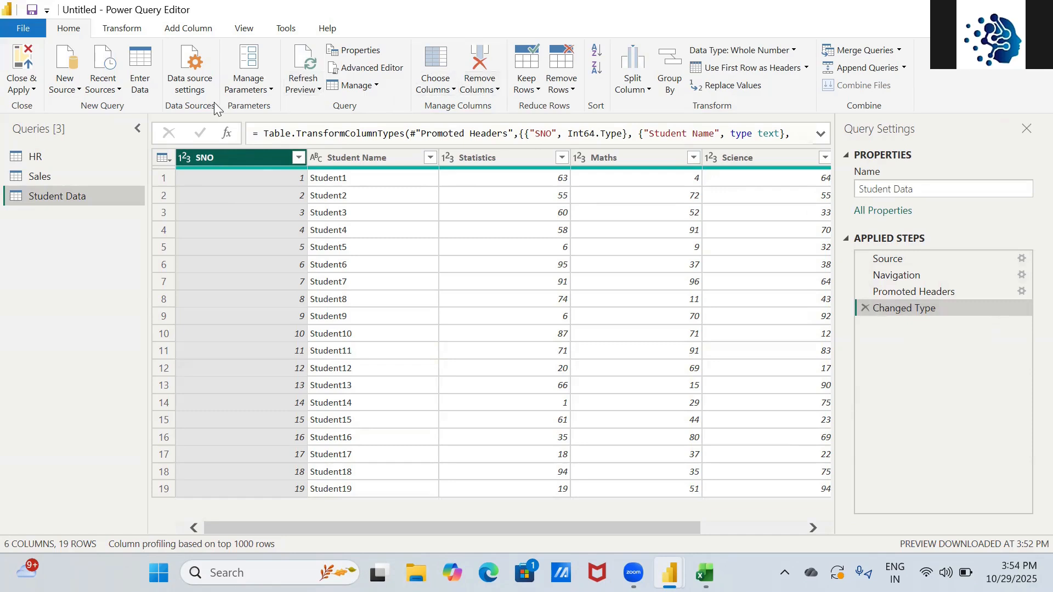
- Remove the SNO column using the Alt+H, L Remove Columns keytips
key(alt)
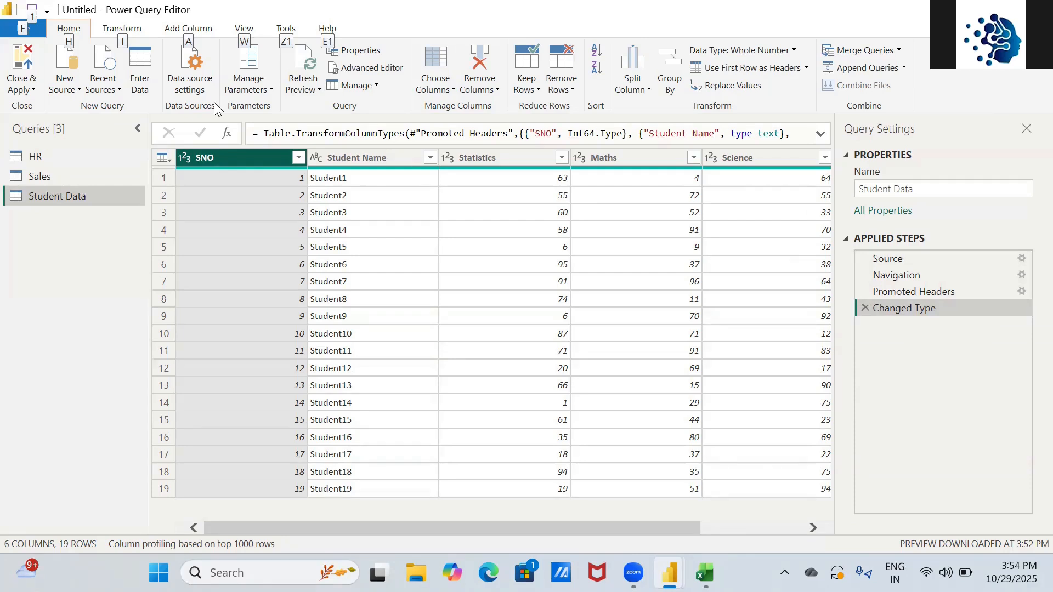
key(Escape)
key(alt+h)
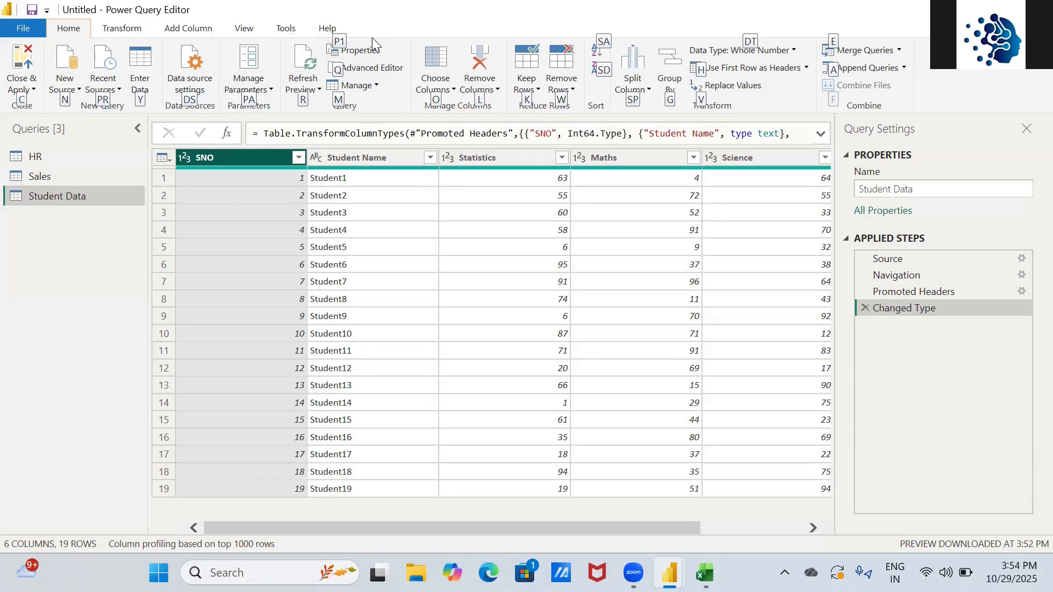
key(l)
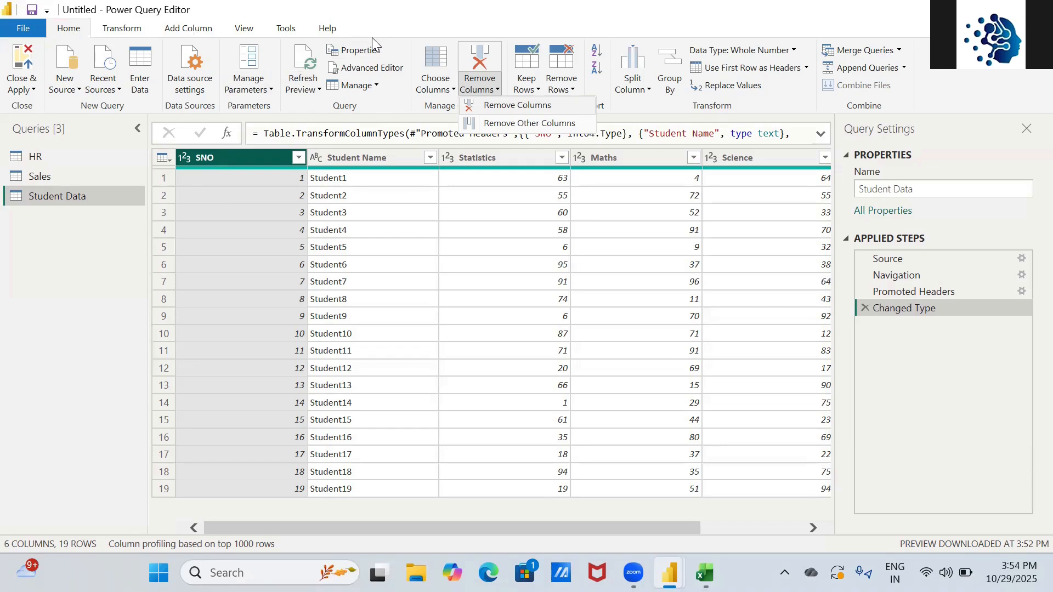
key(Return)
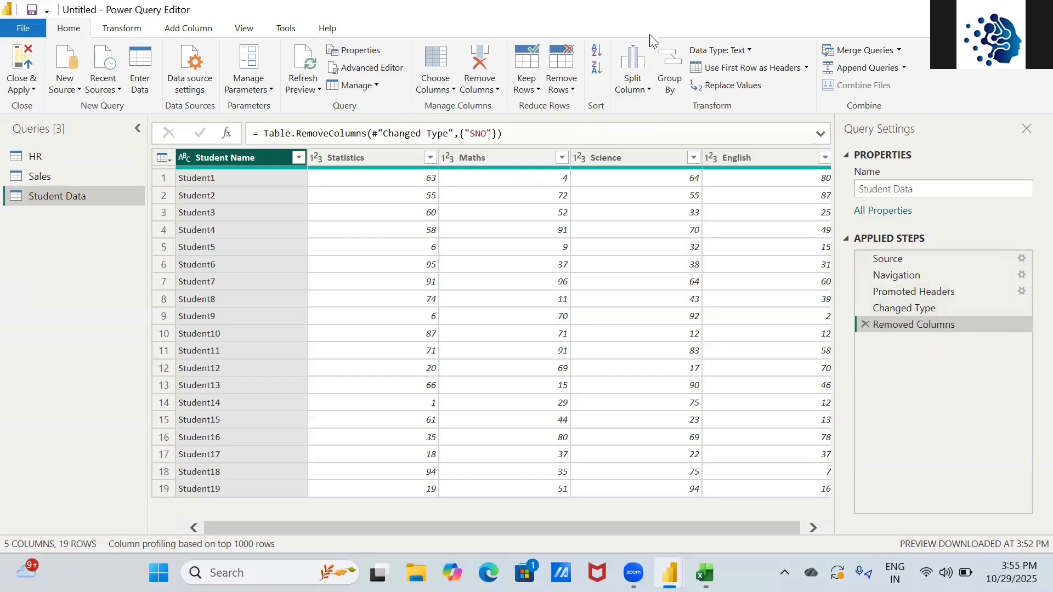
- Reopen the Remove Columns dropdown, dismiss it, and bring up the Home keytips again
click(495, 89)
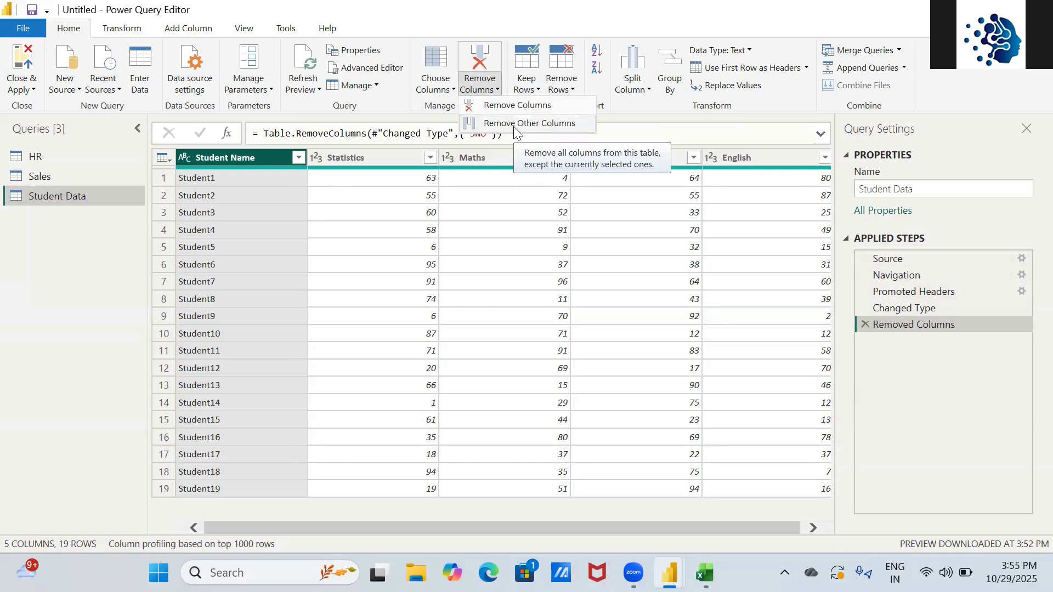
click(223, 159)
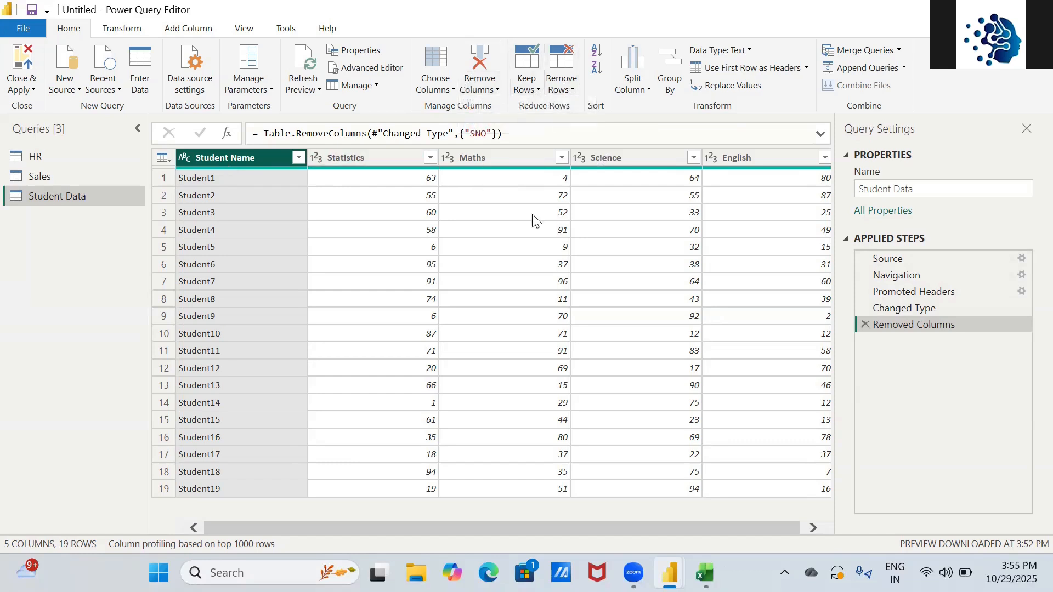
key(alt)
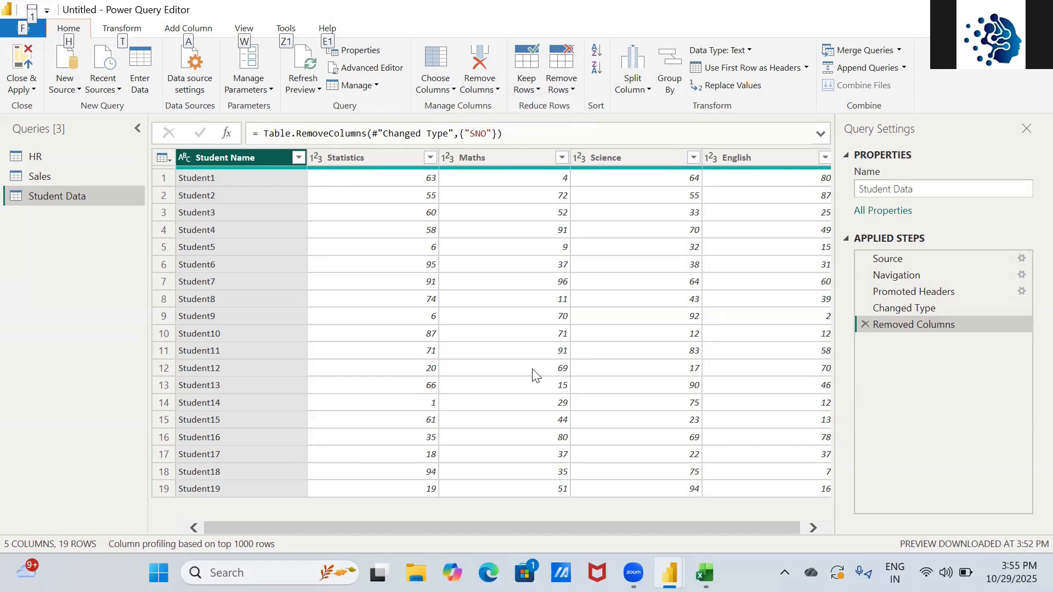
key(h)
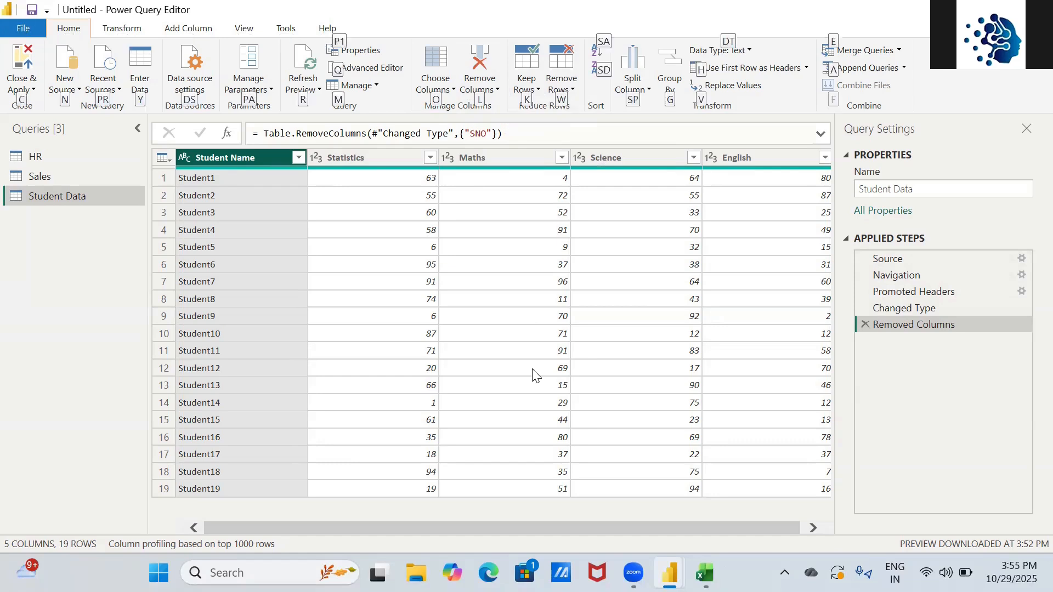
key(l)
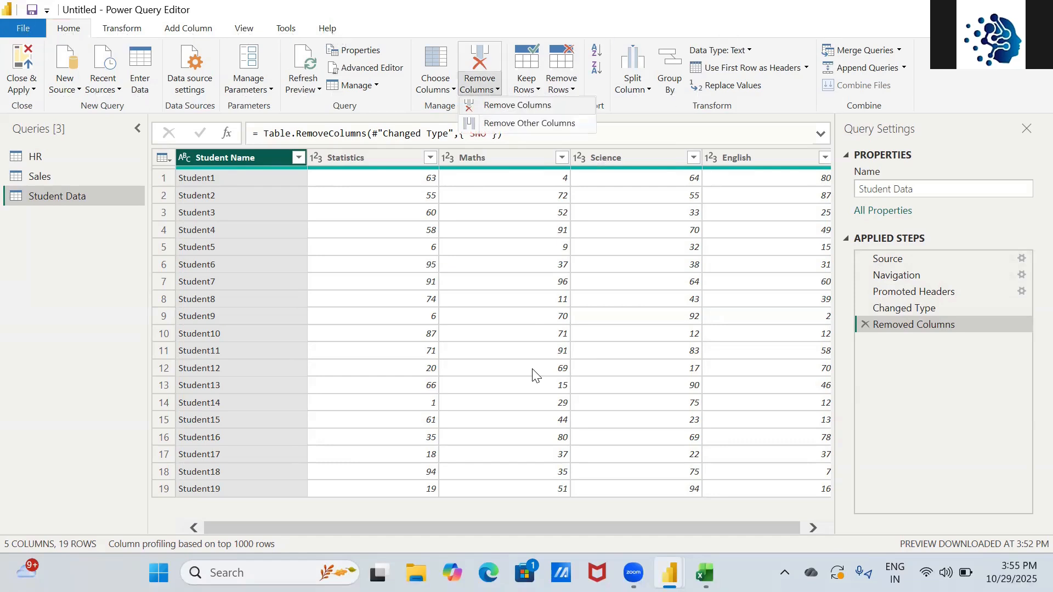
key(Down)
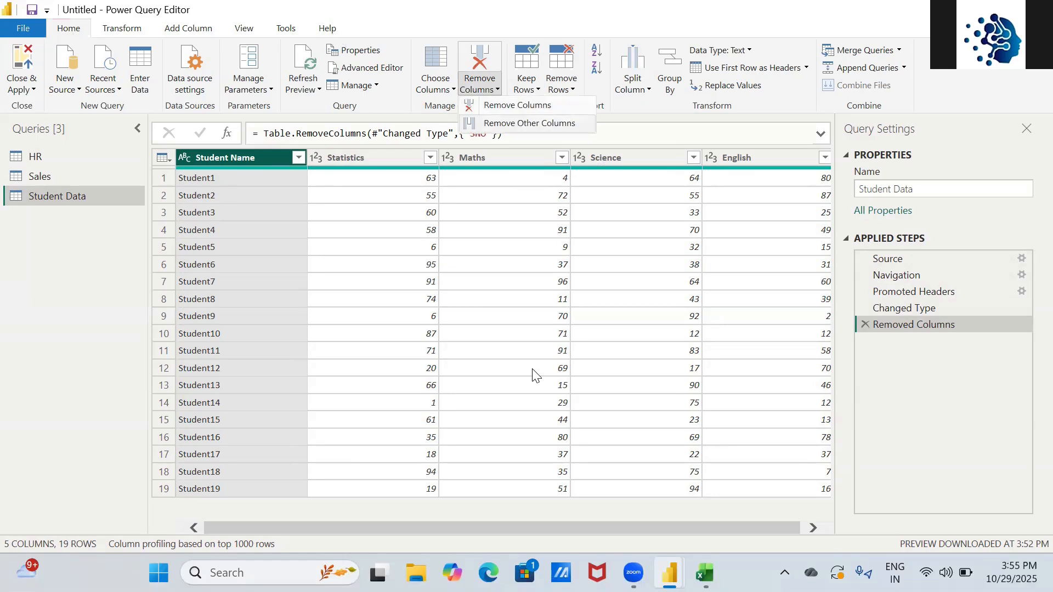
key(Return)
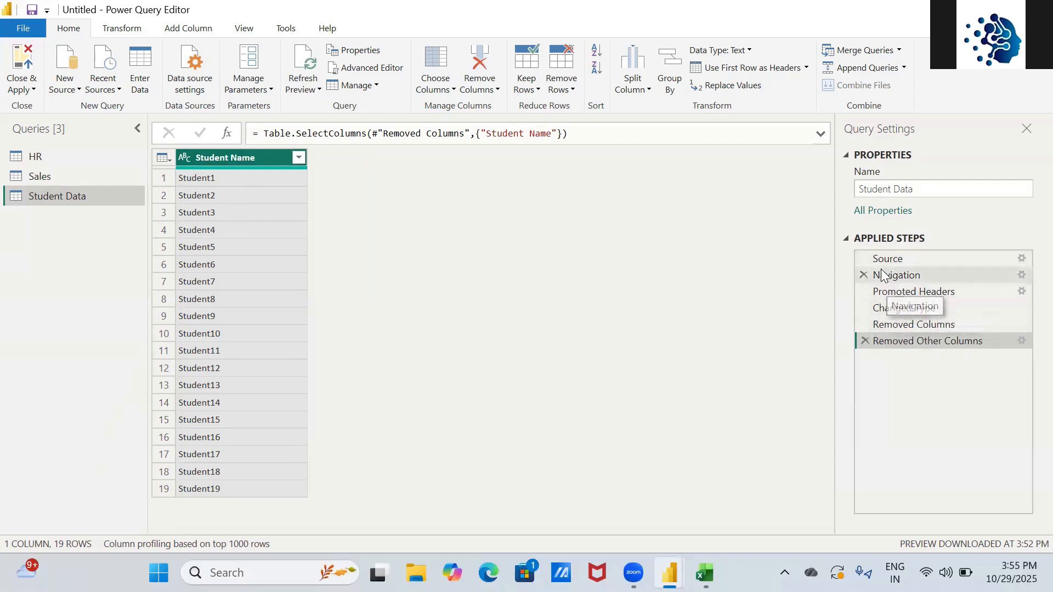
click(862, 342)
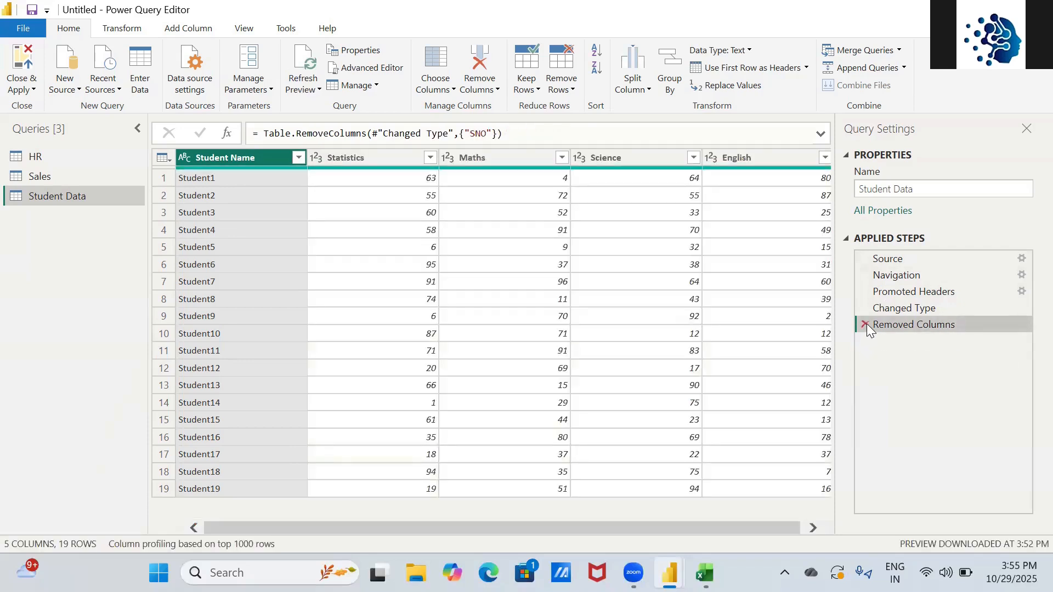
- Delete the Removed Columns step from Applied Steps to restore SNO
click(866, 324)
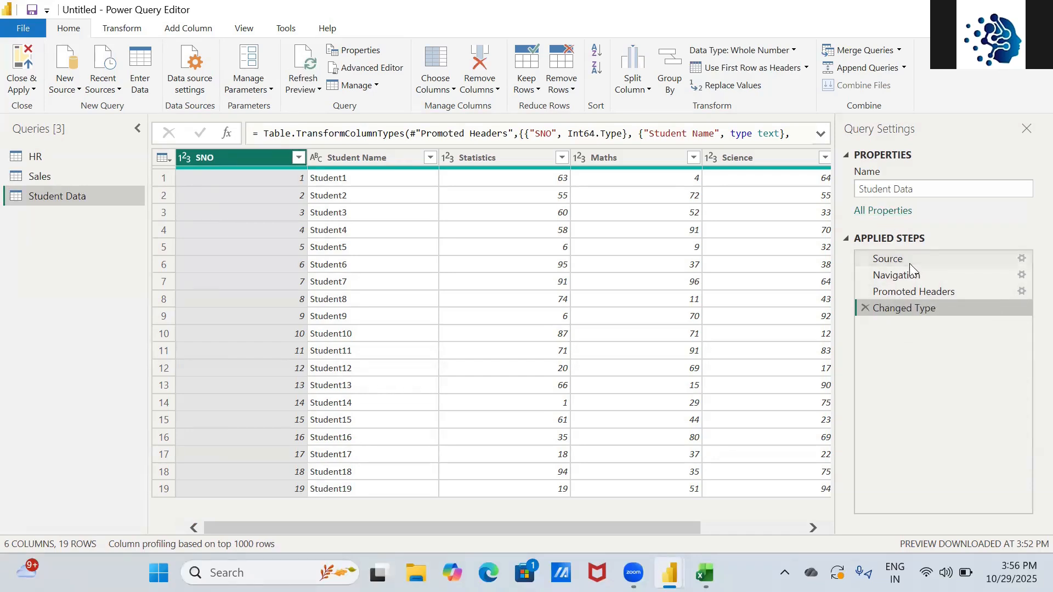
- On the Index sheet, enter =UNICHAR(10004) as a check mark in Get Data's Status cell
key(alt+Tab)
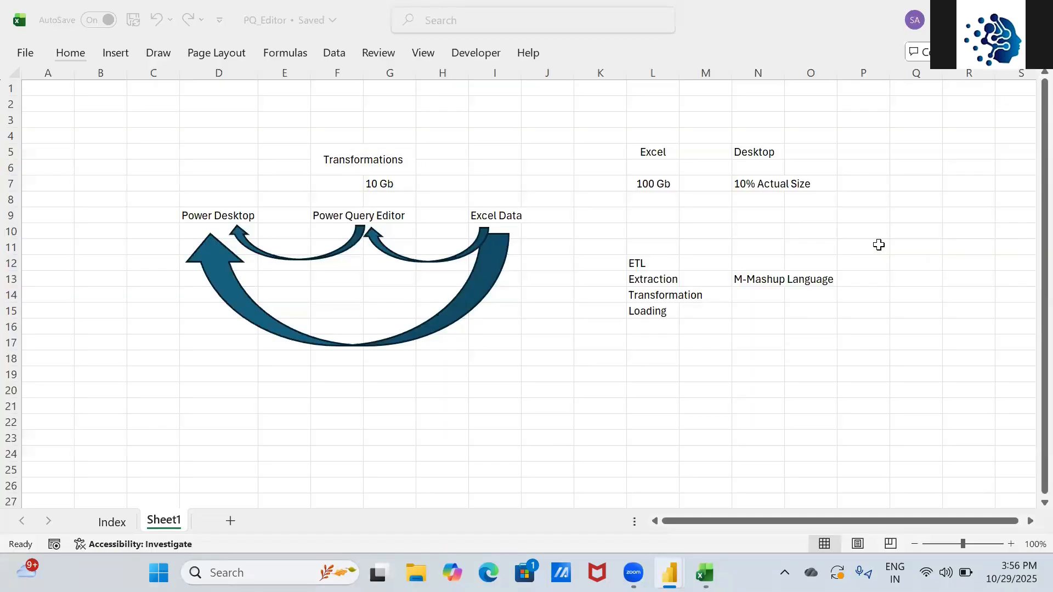
key(alt+Tab)
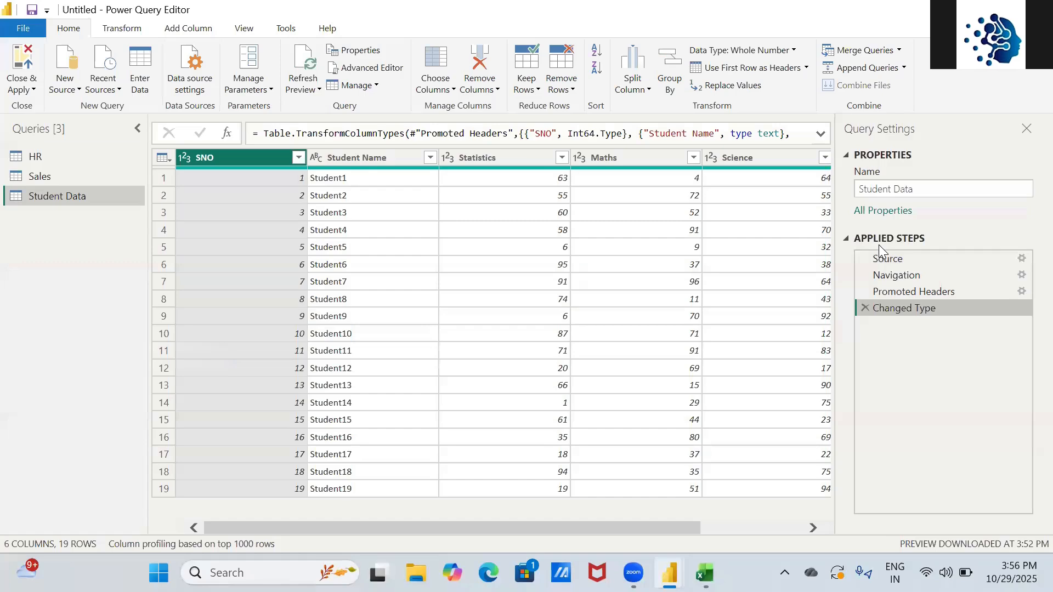
key(alt+Tab)
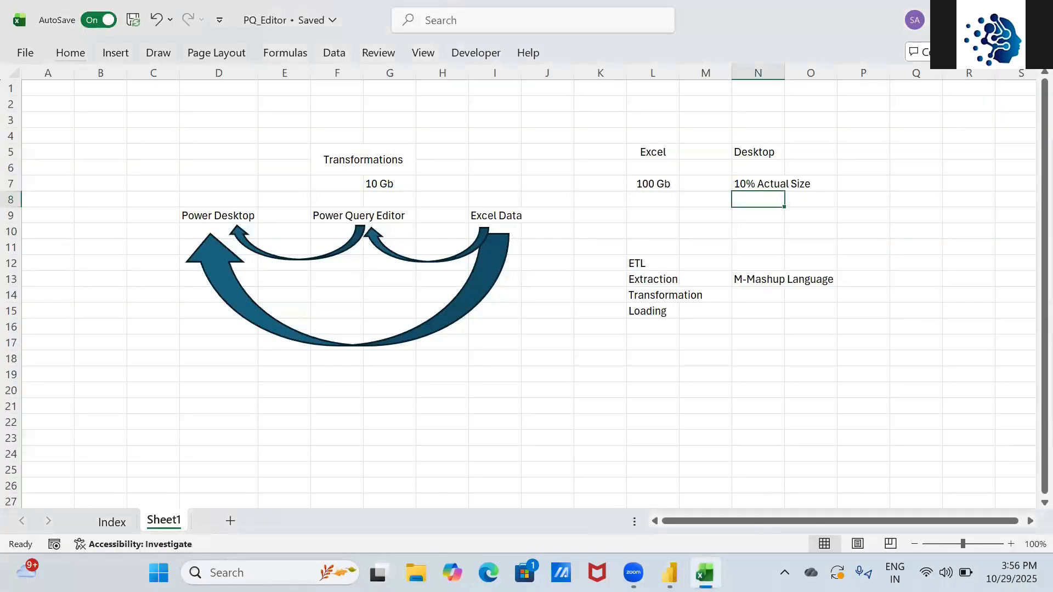
click(115, 524)
click(266, 104)
key(Right)
text(=)
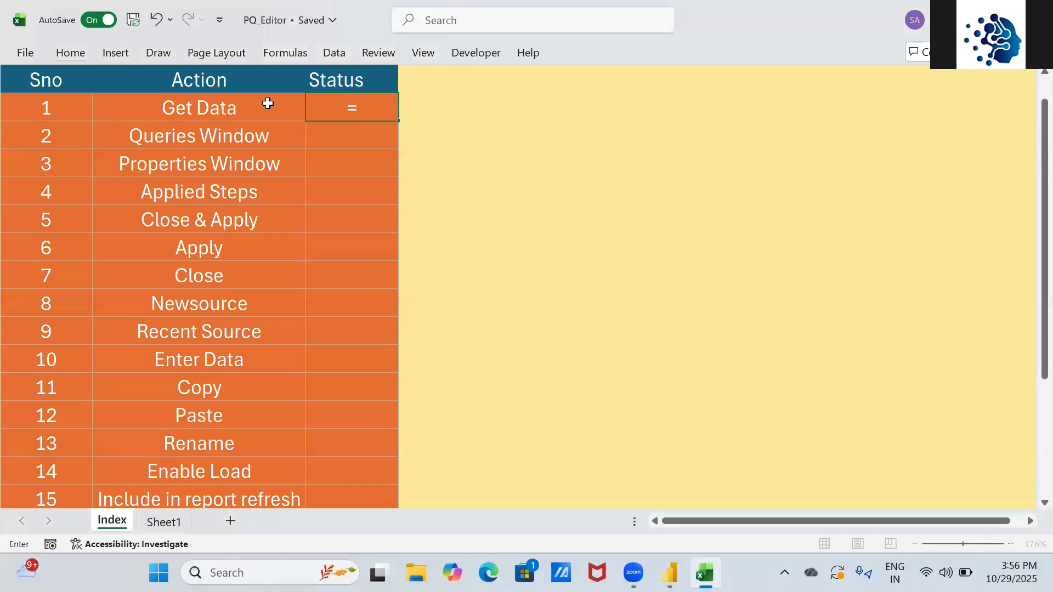
text(cun)
key(BackSpace)
key(BackSpace)
key(BackSpace)
text(uni)
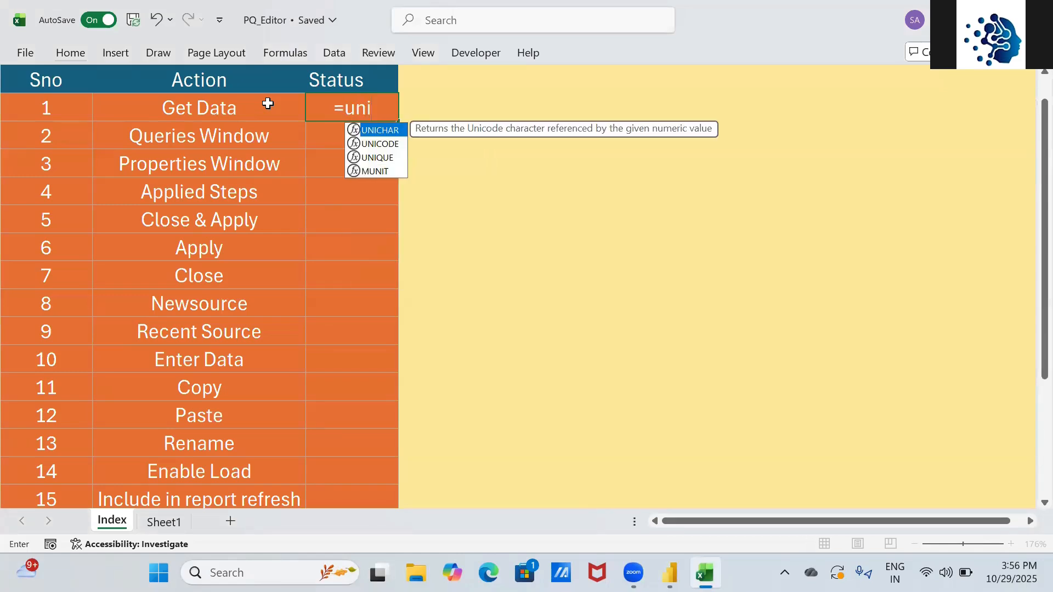
key(Tab)
text(10004)
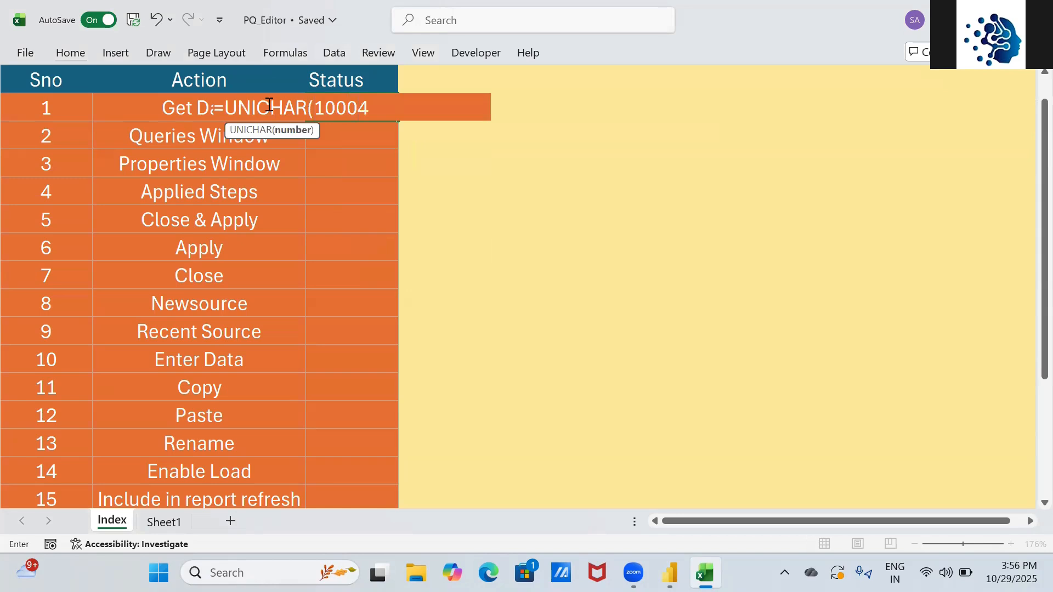
key(Up)
- Copy the check mark down to Queries Window, Properties Window and Applied Steps
key(Down)
key(Down)
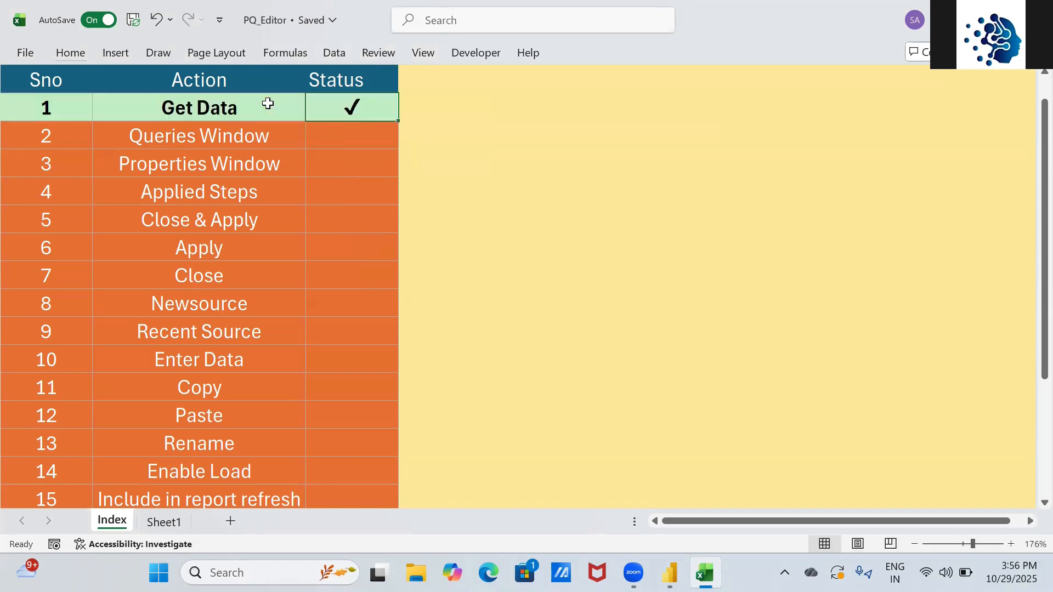
key(ctrl+v)
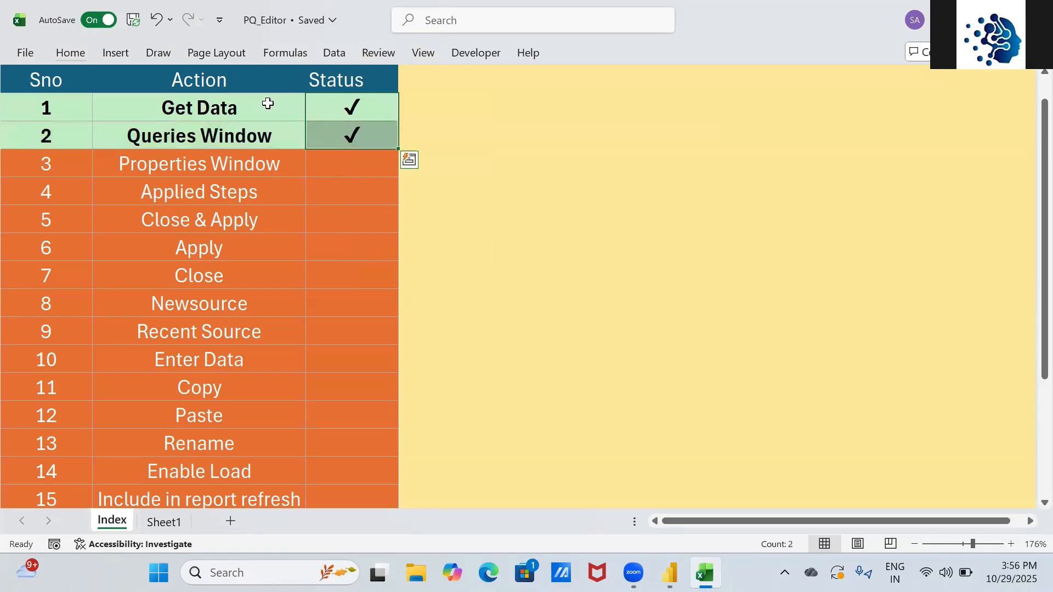
key(alt+Tab)
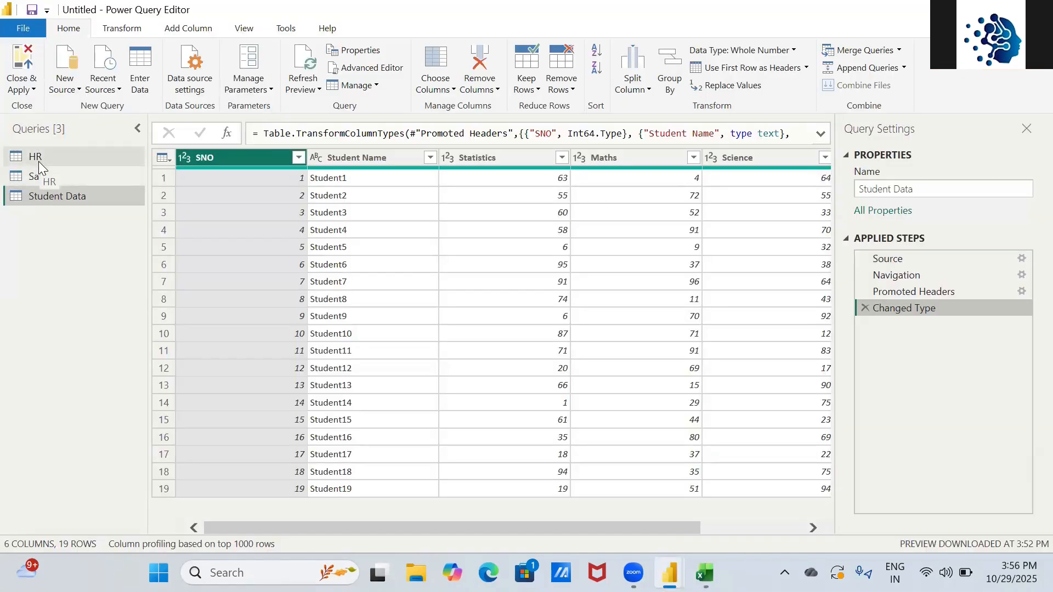
key(alt+Tab)
key(Down)
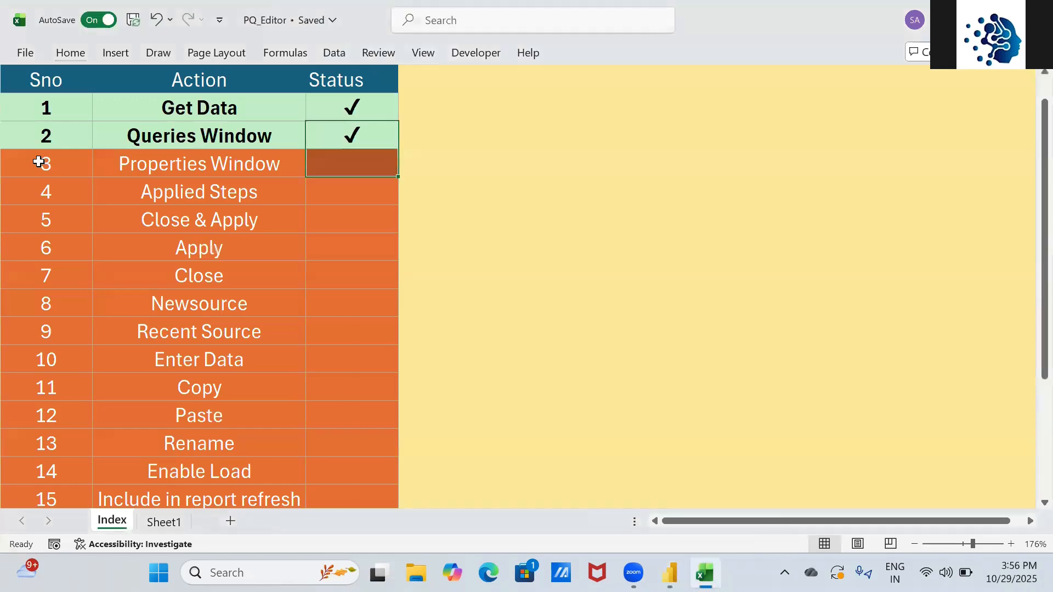
text(✓)
key(alt+Tab)
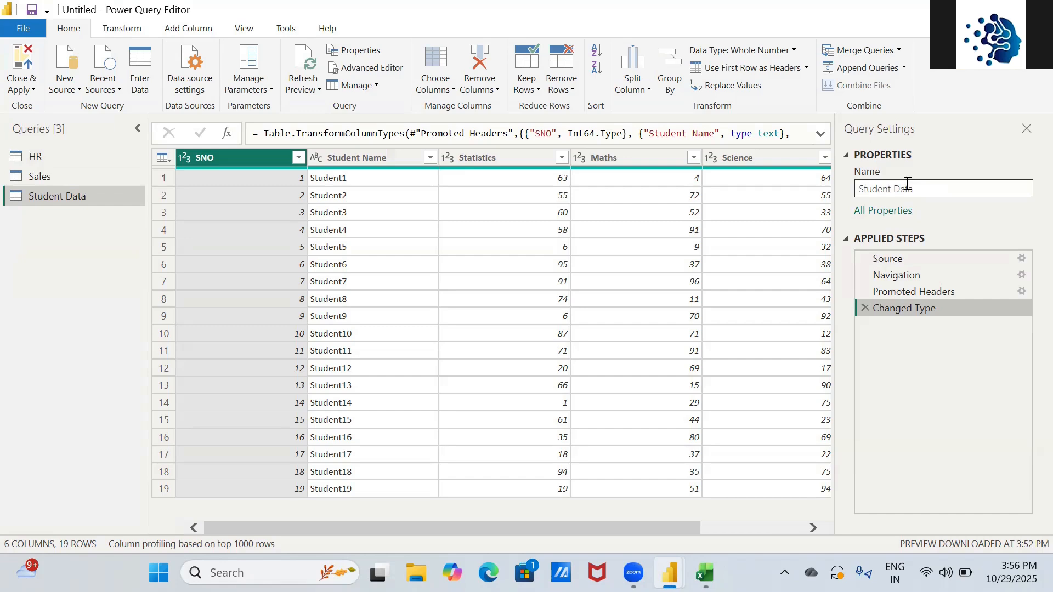
key(alt+Tab)
key(shift+Down)
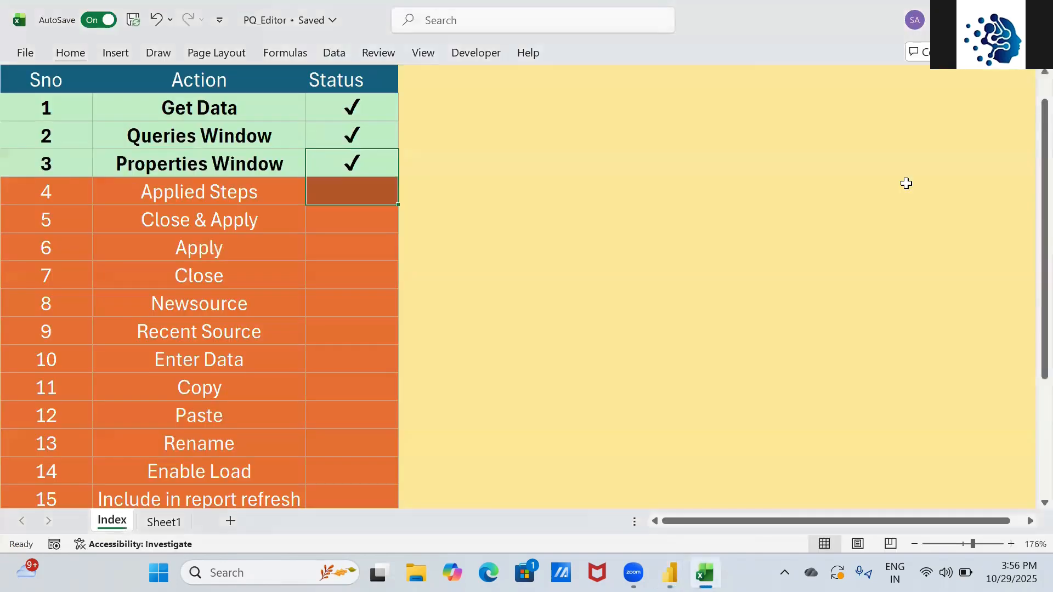
key(ctrl+d)
key(Down)
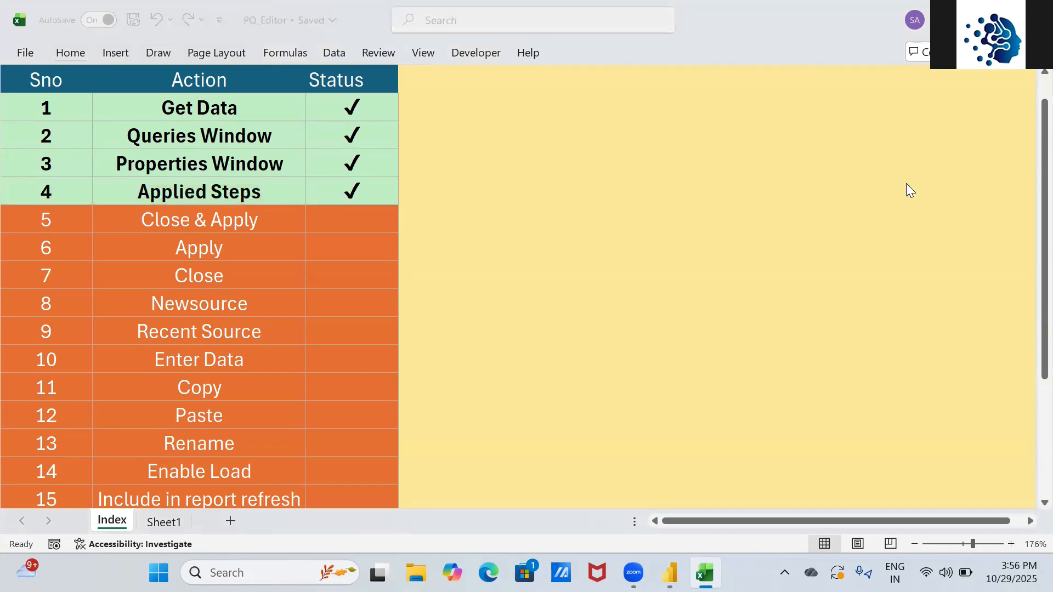
key(alt+Tab)
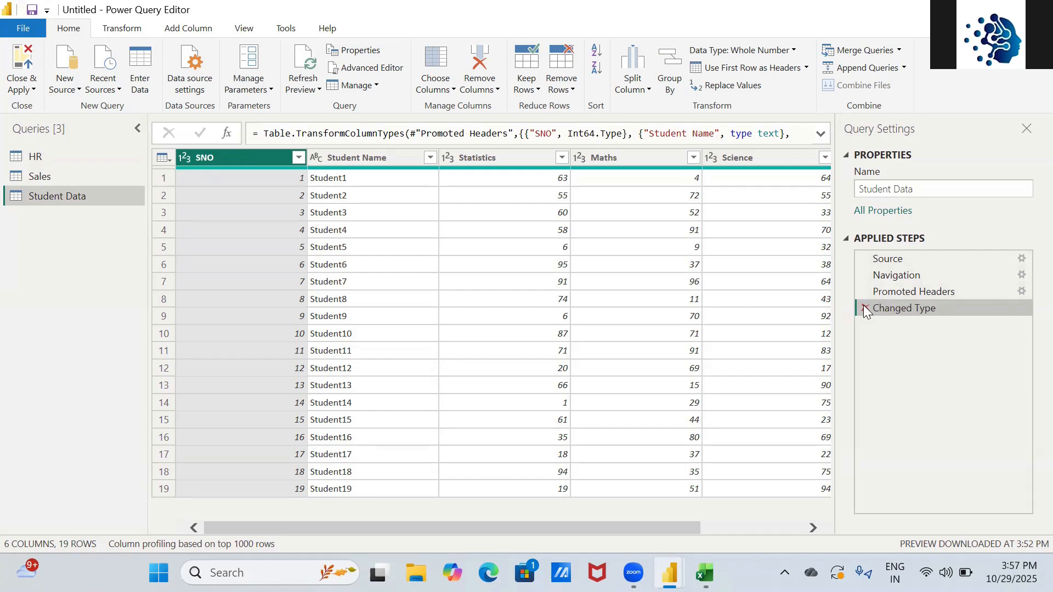
- Check the Excel checklist, then open the HR query and scroll across its 12 columns
key(alt+Tab)
key(alt+Tab)
click(98, 157)
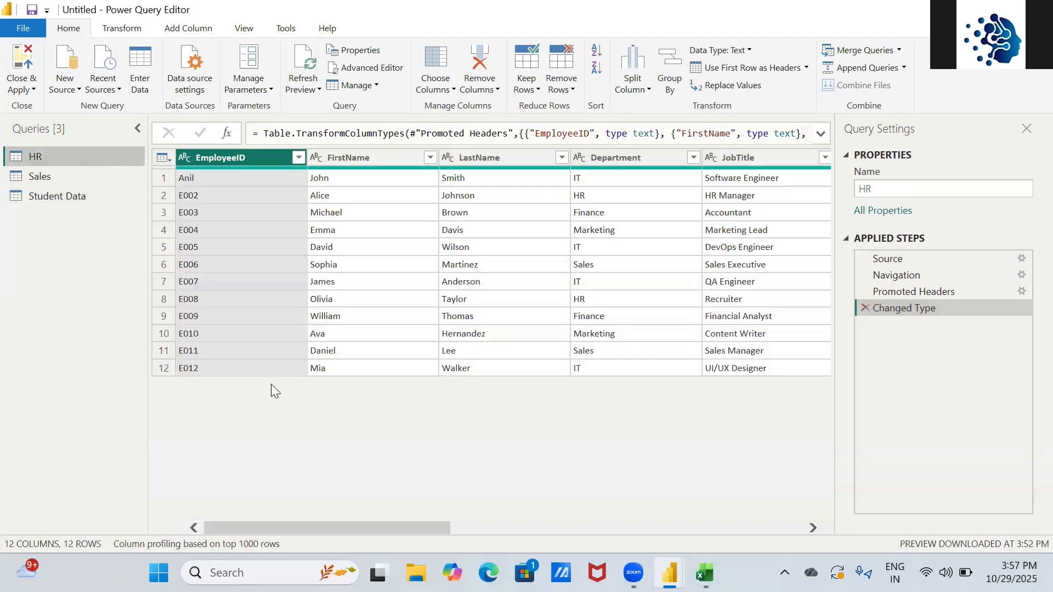
drag(365, 528, 330, 471)
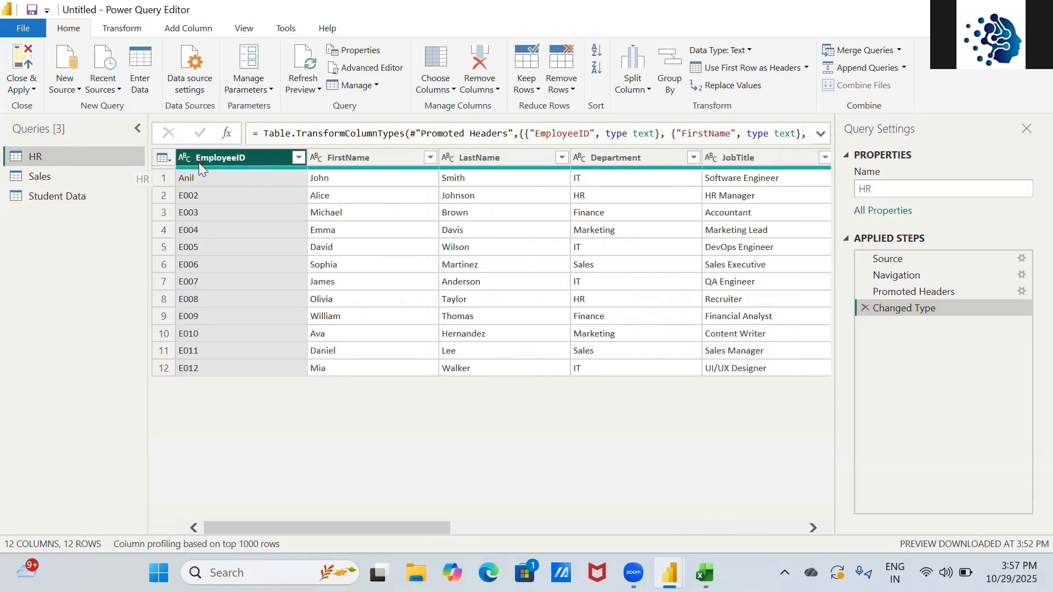
key(alt+Tab)
key(alt+Tab)
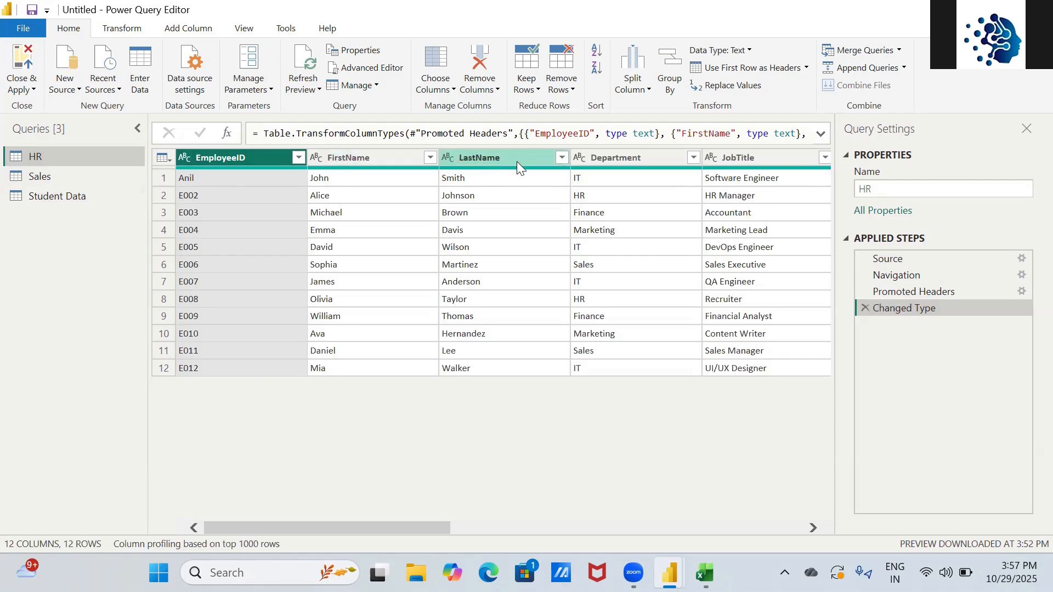
- Try keeping only FirstName and LastName, then delete that Removed Other Columns step
click(415, 158)
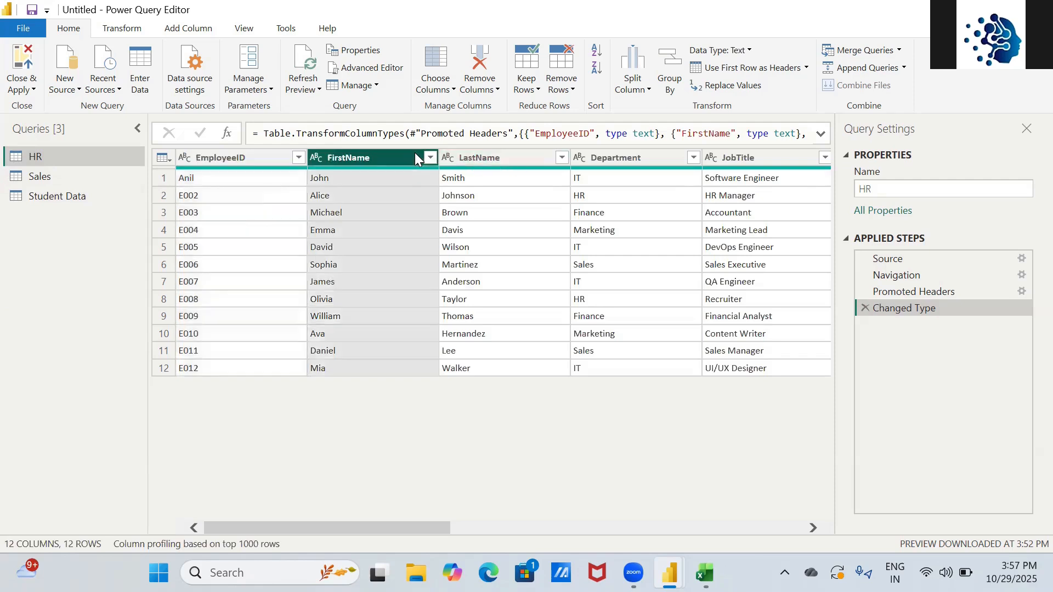
key(shift+Right)
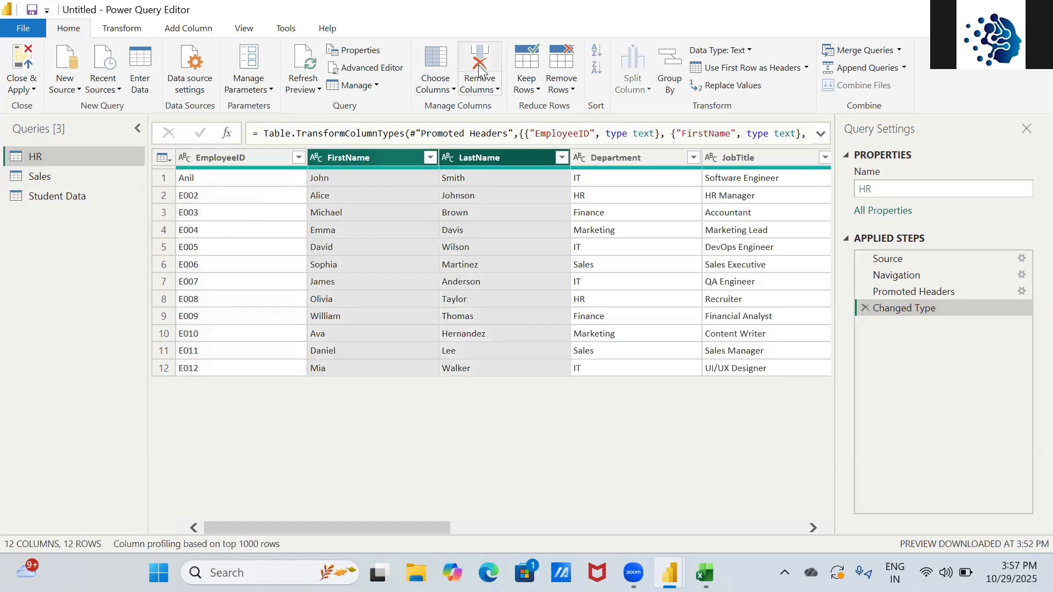
click(501, 92)
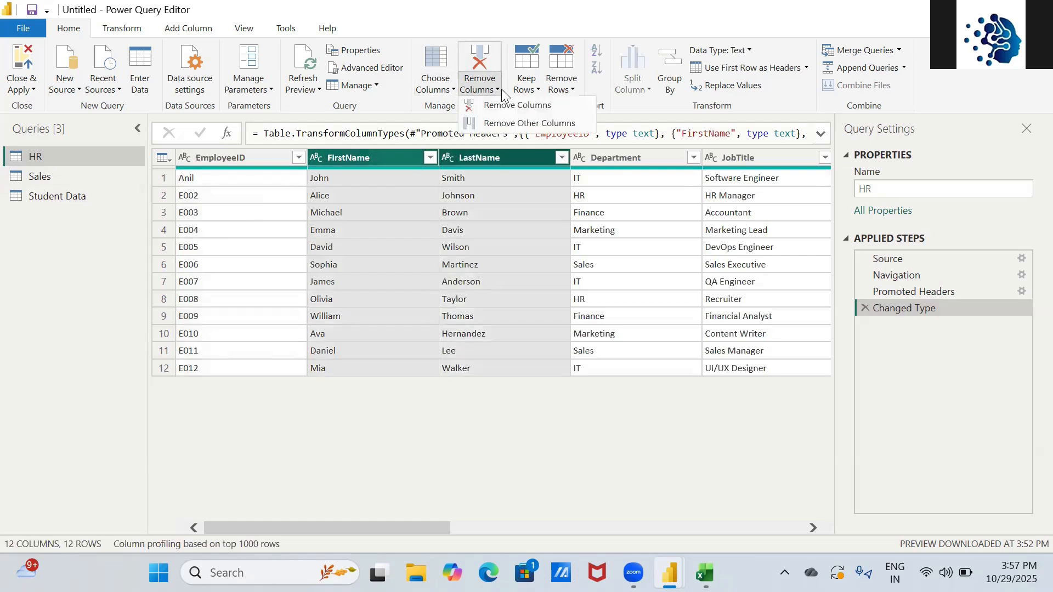
click(507, 125)
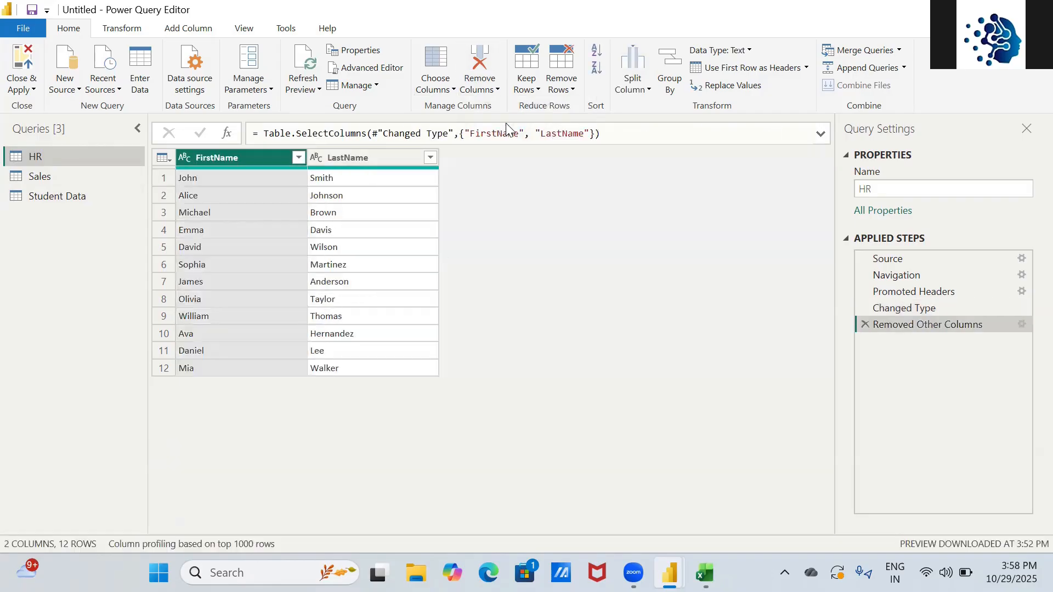
click(865, 325)
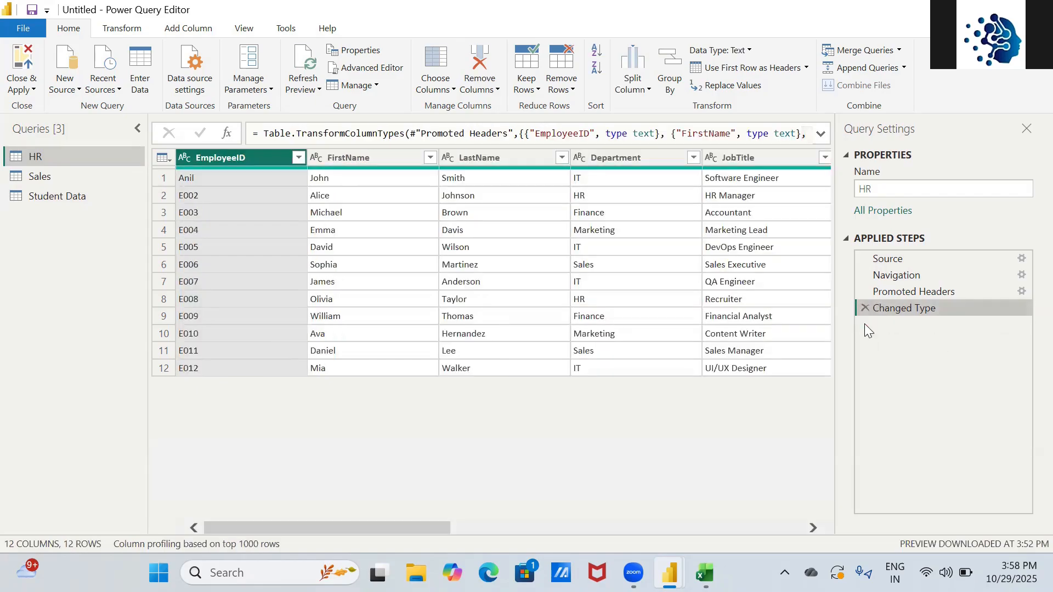
- Remove the FirstName and LastName columns from the HR query
click(379, 160)
key(shift+Right)
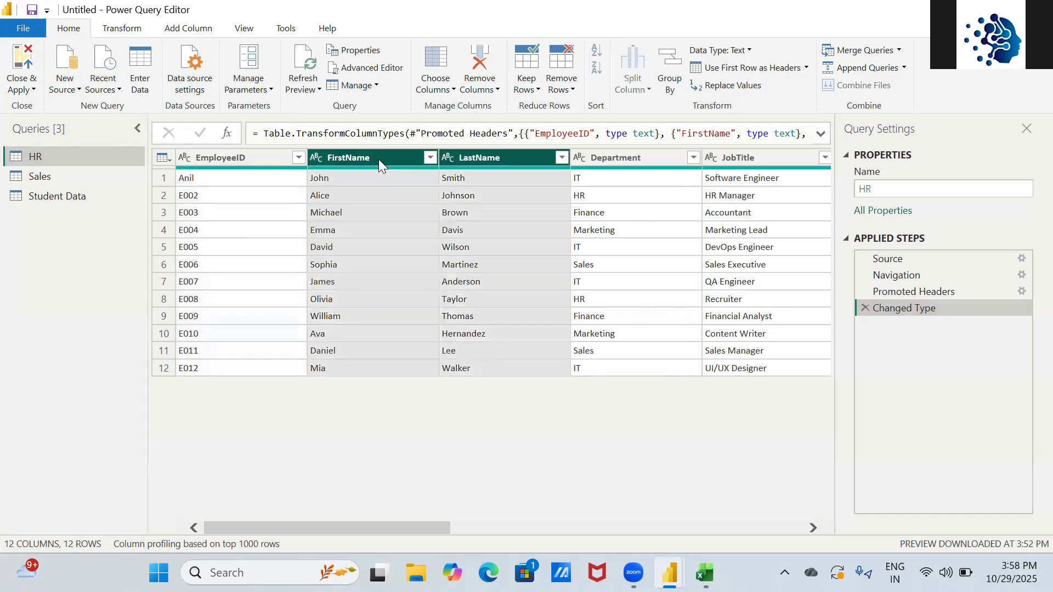
click(439, 90)
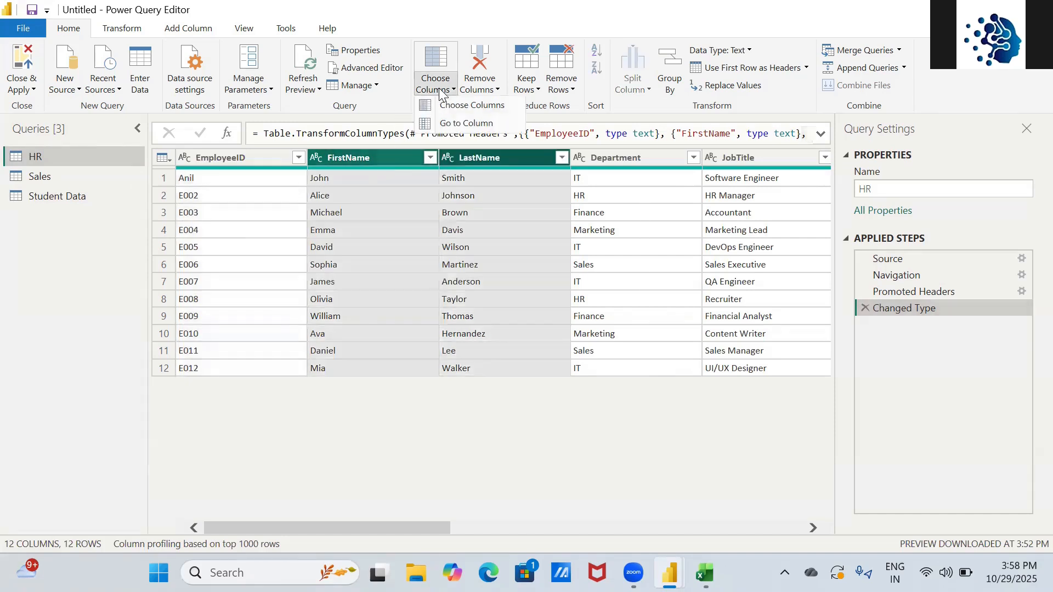
click(495, 89)
click(500, 107)
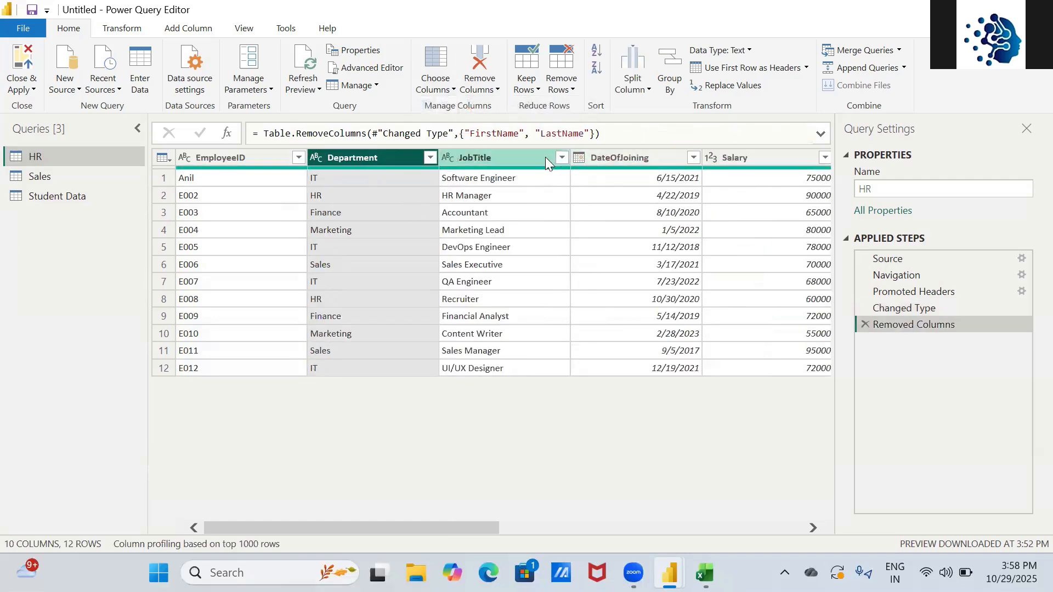
- Remove the Age, Gender, Location and Email columns as well, leaving 6 columns
key(Right)
key(Right)
key(Right)
key(Right)
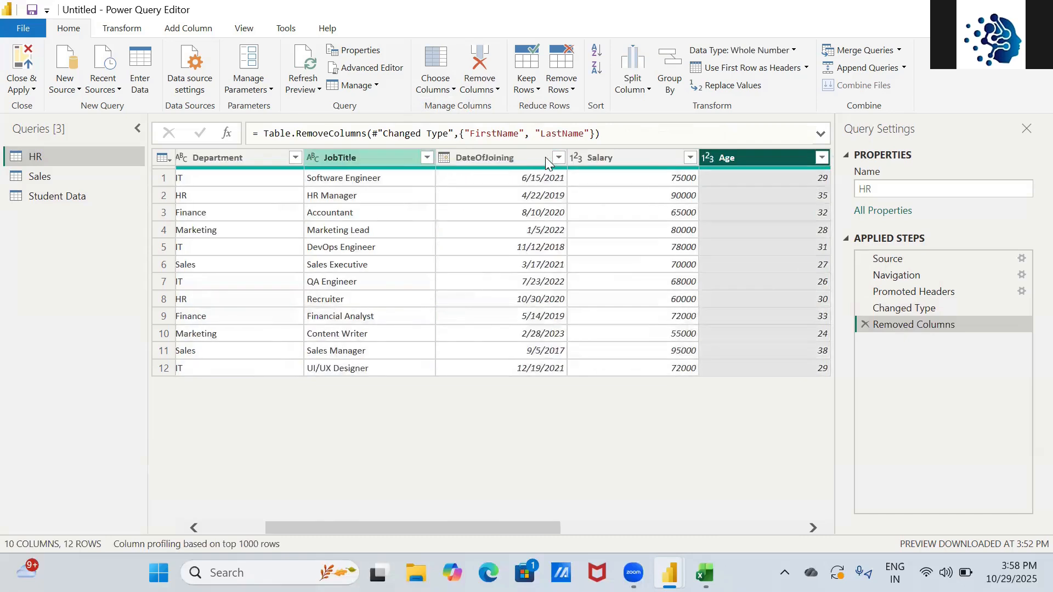
key(Right)
key(Left)
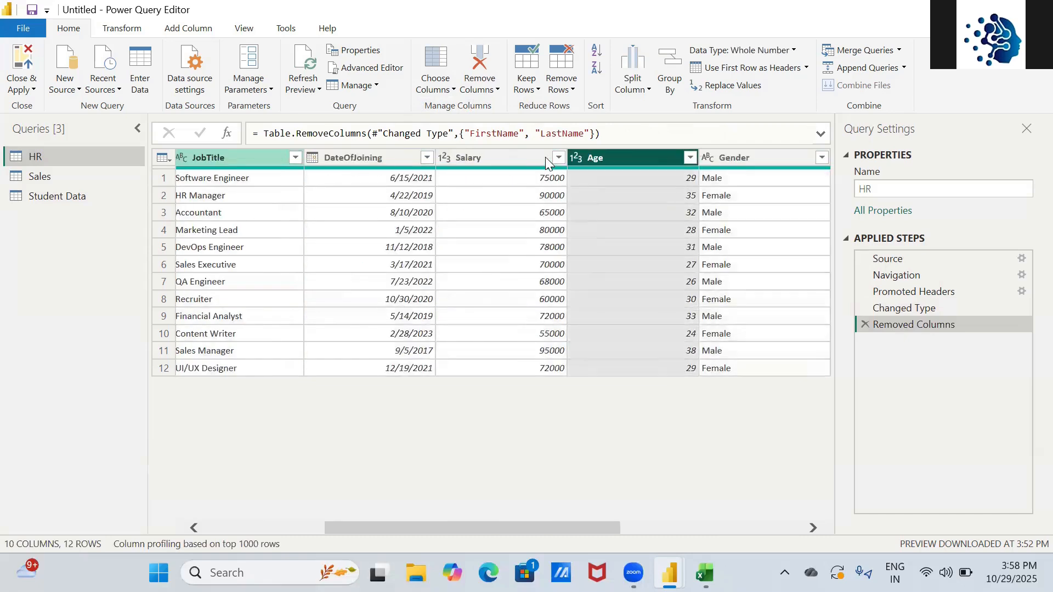
key(shift+Right)
key(shift+Right)
key(shift+Right)
key(shift+Right)
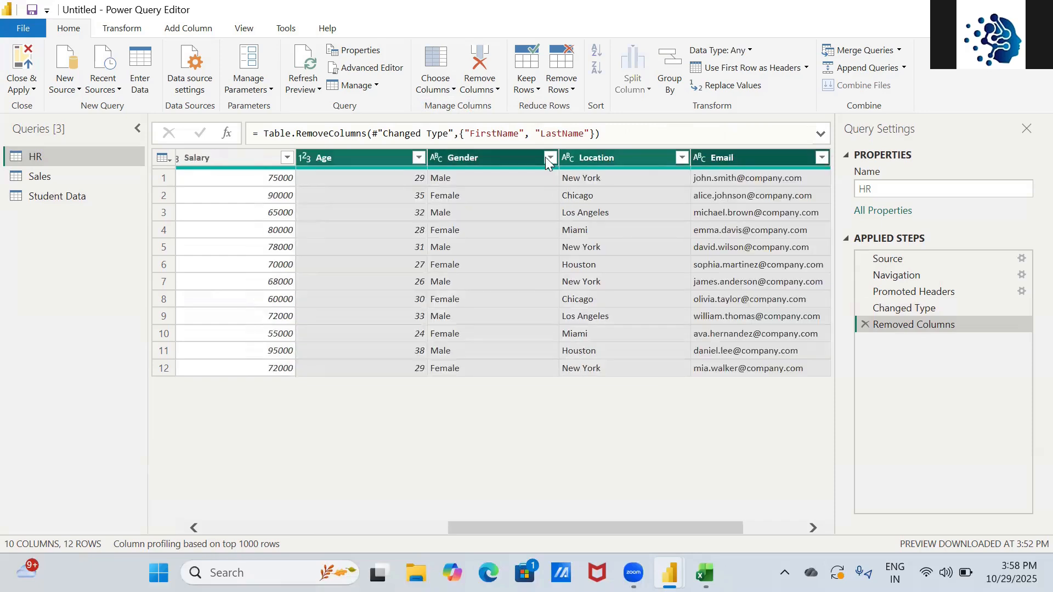
key(shift+Left)
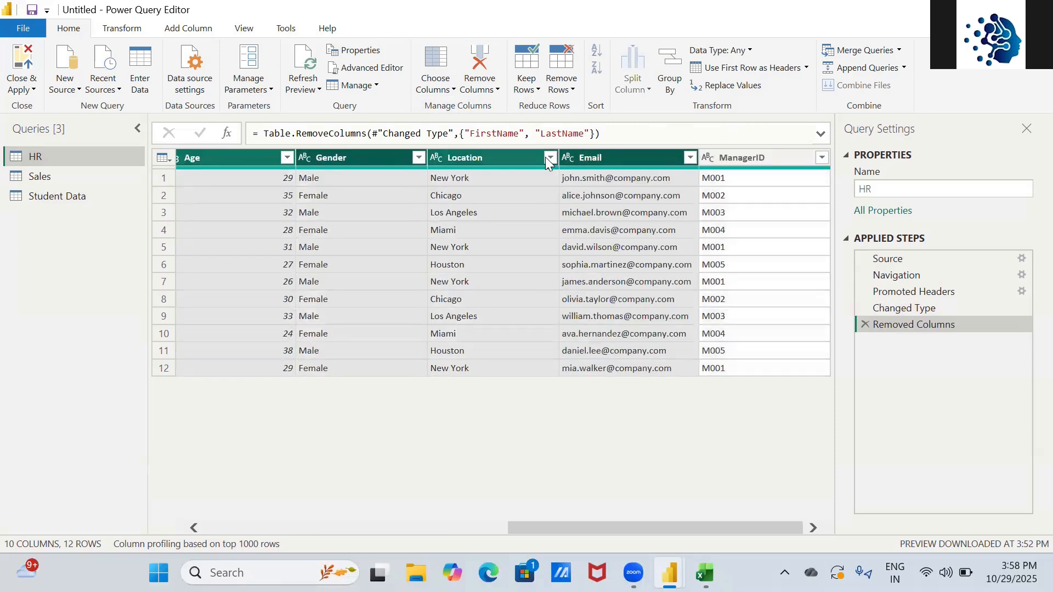
click(498, 90)
click(493, 108)
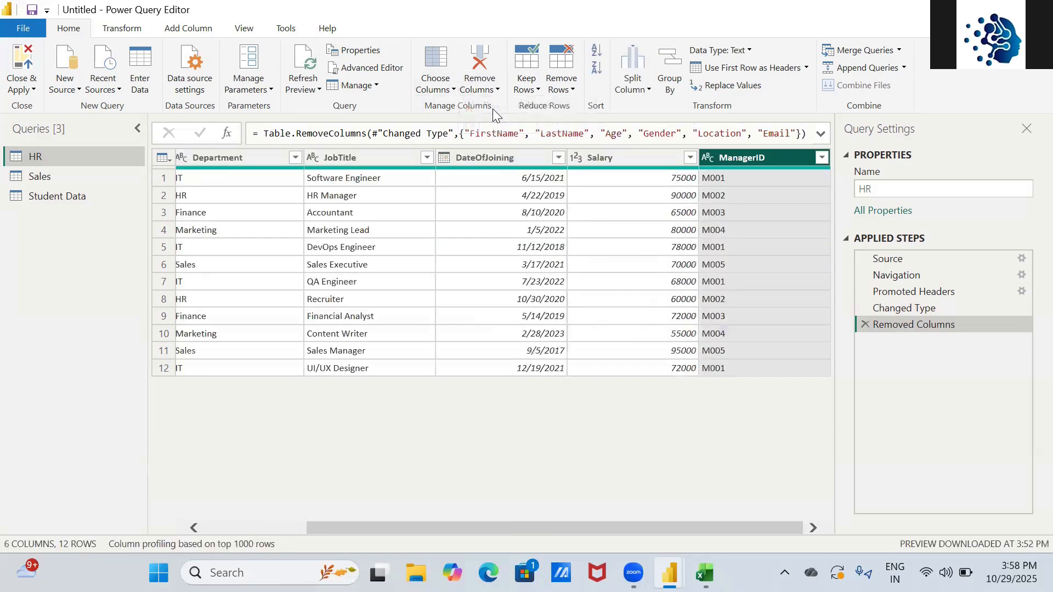
click(271, 203)
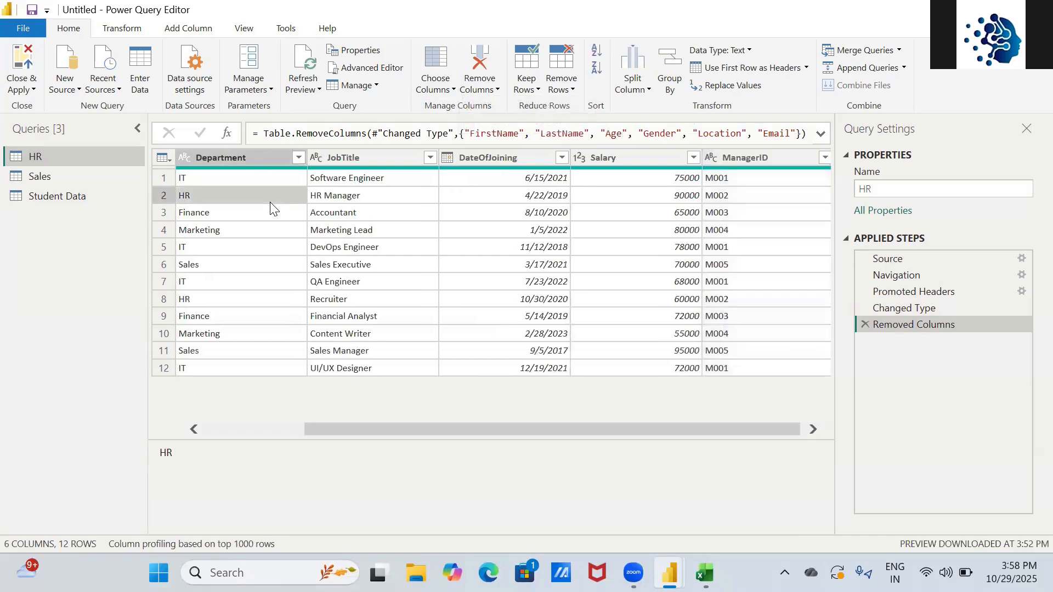
- Check row 2's values across the remaining columns, then show the Close & Apply options
key(Right)
key(Right)
key(Right)
key(Right)
key(Right)
key(Right)
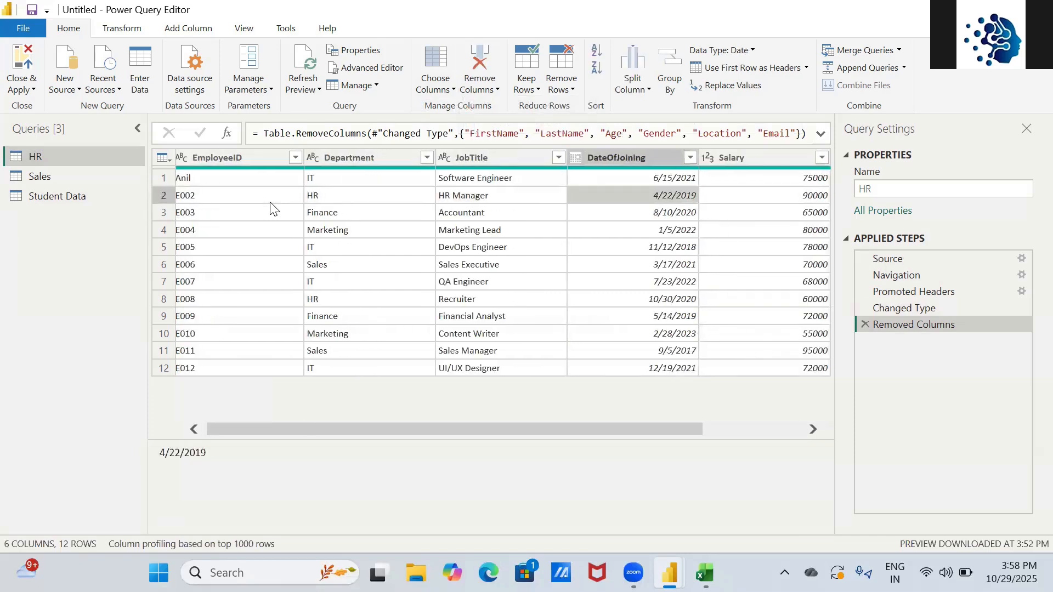
key(Left)
key(Left)
key(Left)
key(Left)
key(Left)
key(Left)
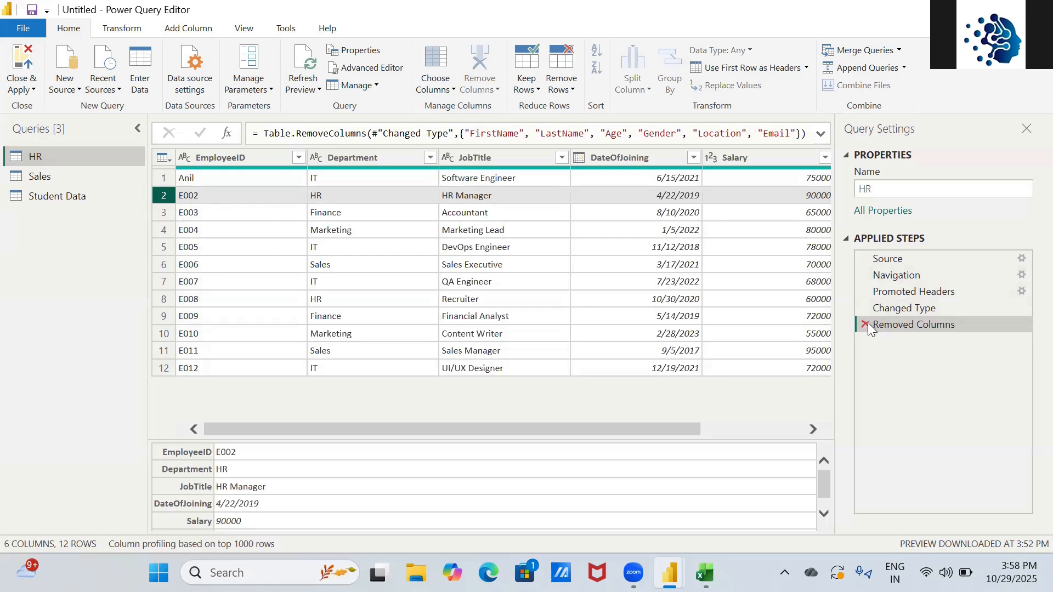
click(25, 91)
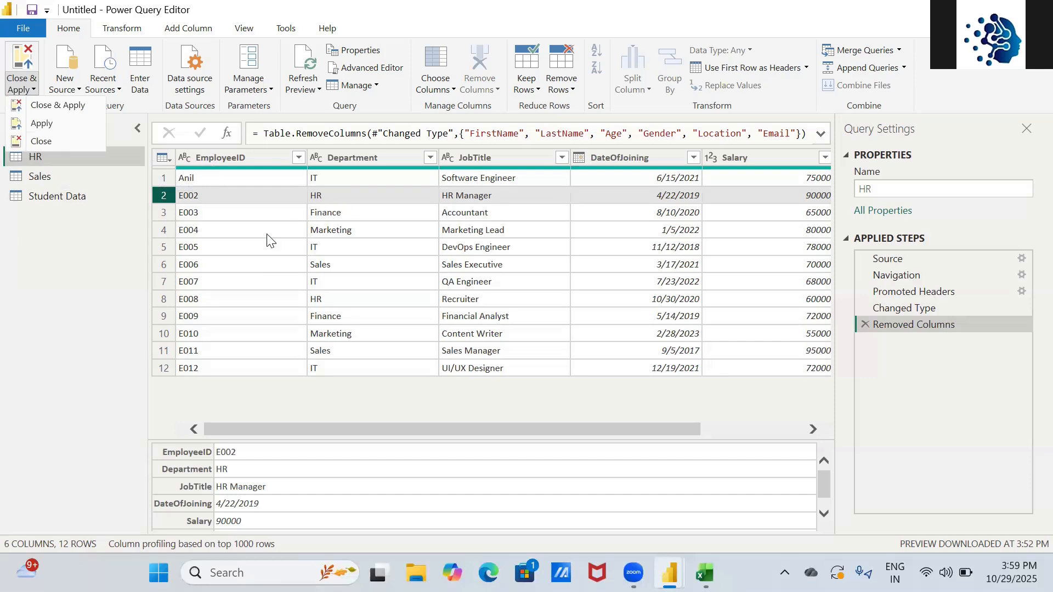
- Close the Close & Apply menu and copy the HR query from its context menu
click(204, 317)
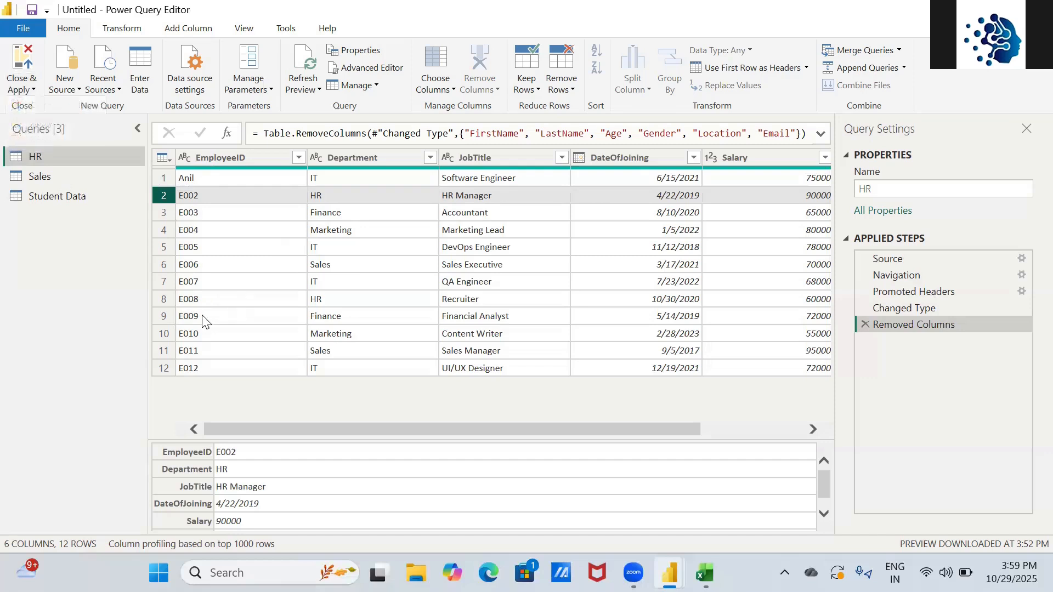
right_click(81, 157)
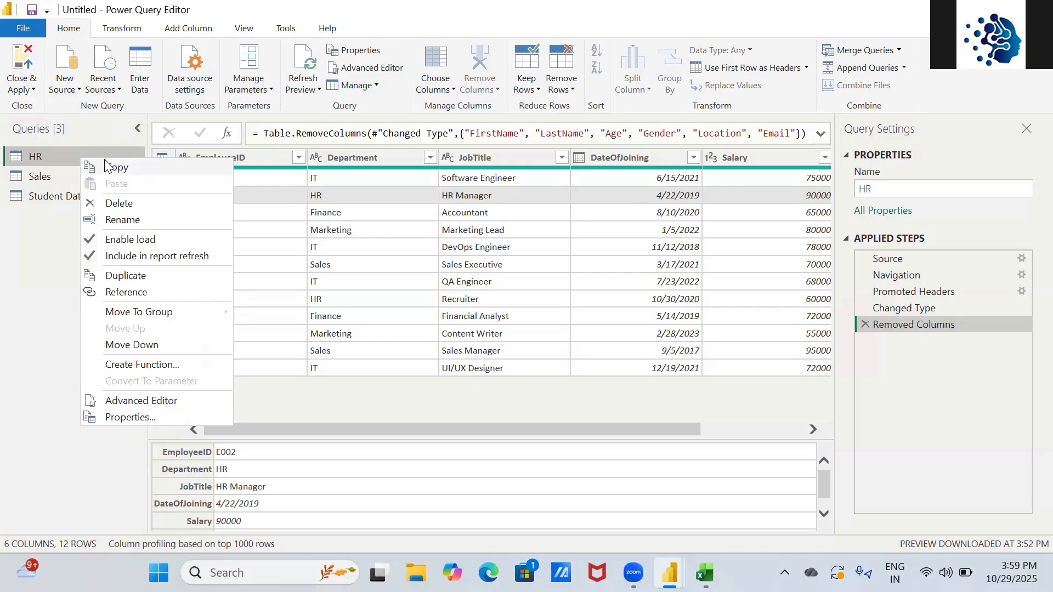
right_click(68, 158)
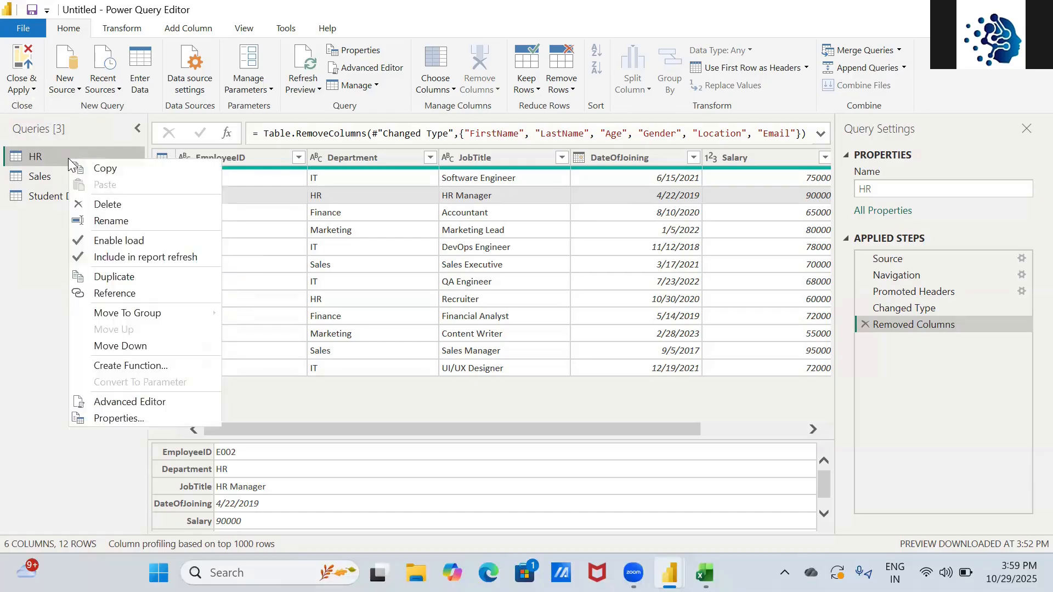
click(98, 169)
- Paste the HR query as HR (2) and rename the copy to Hr_Working
key(ctrl+v)
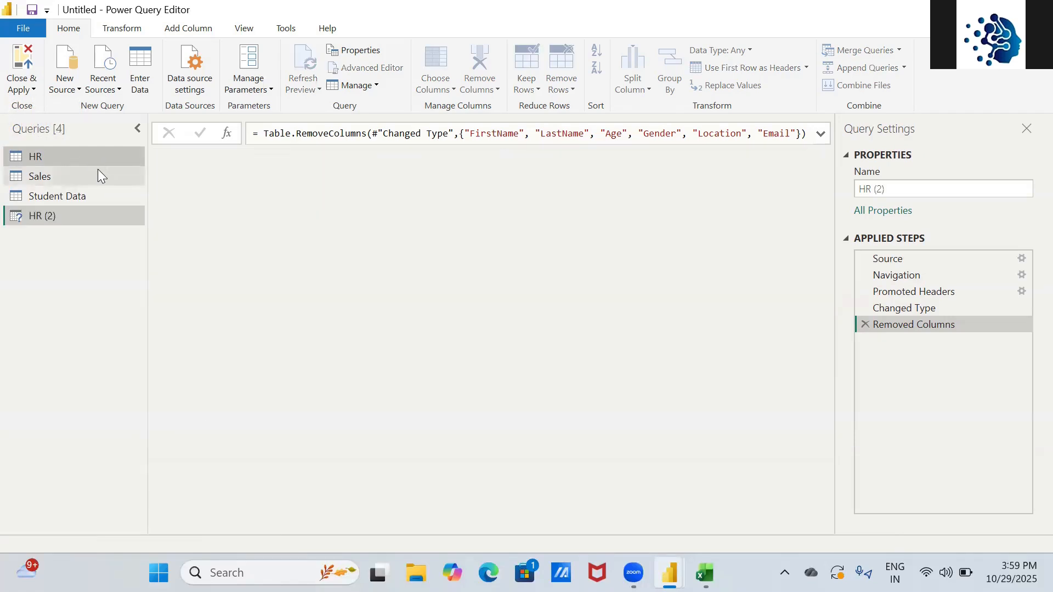
right_click(73, 213)
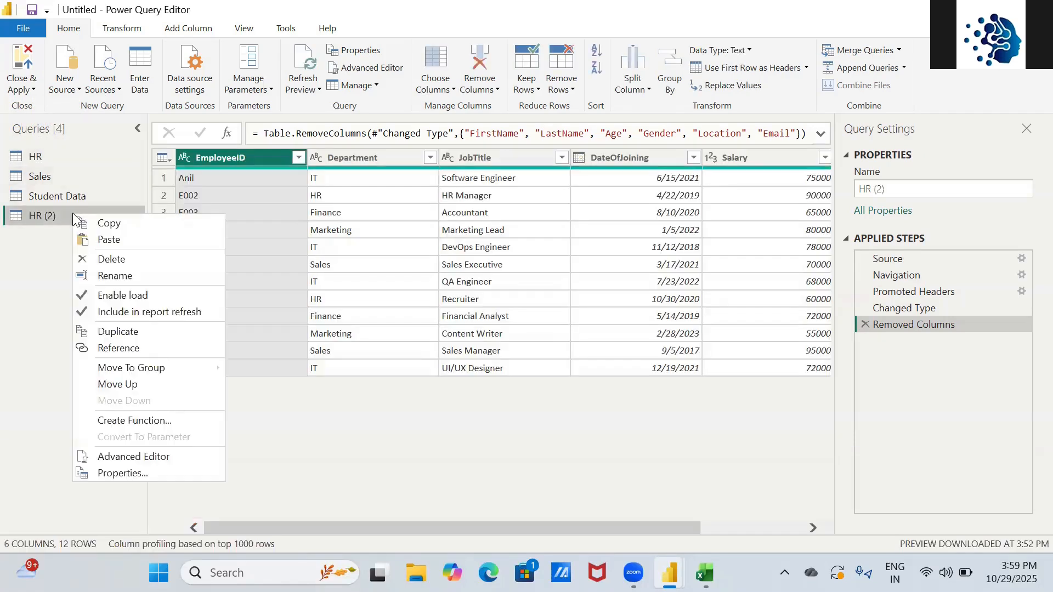
click(132, 272)
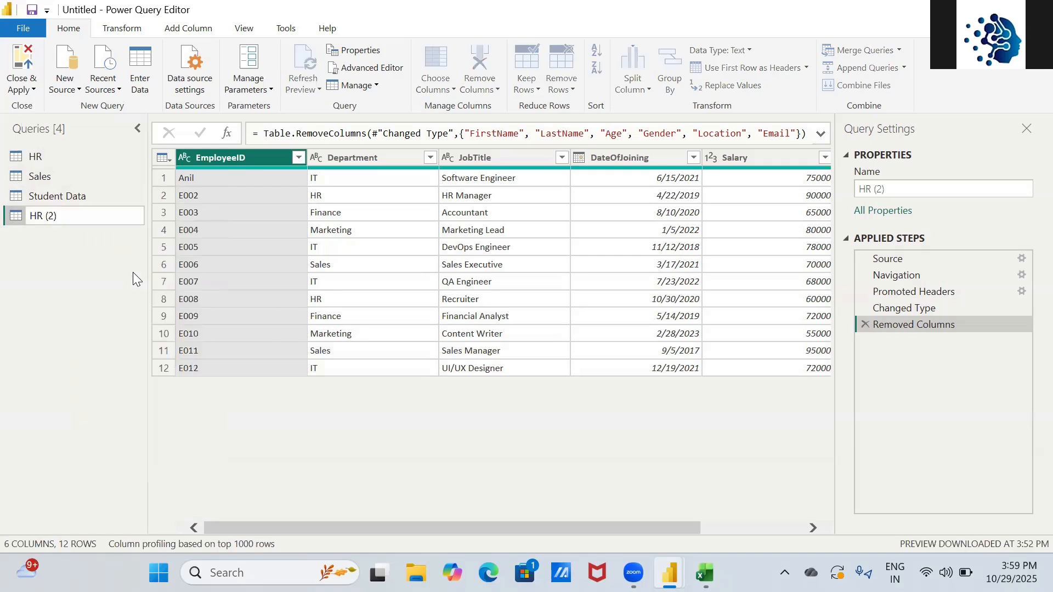
right_click(67, 216)
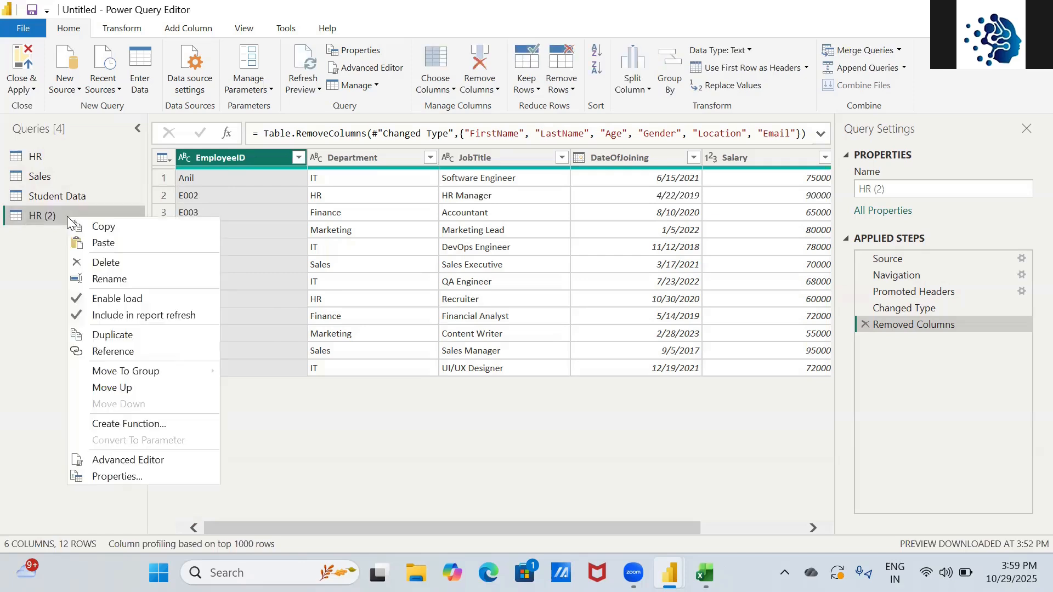
click(126, 280)
key(BackSpace)
key(BackSpace)
key(BackSpace)
key(BackSpace)
key(BackSpace)
key(BackSpace)
text(Hr_)
text(Wroki)
key(BackSpace)
key(BackSpace)
key(BackSpace)
key(BackSpace)
text(orkgin)
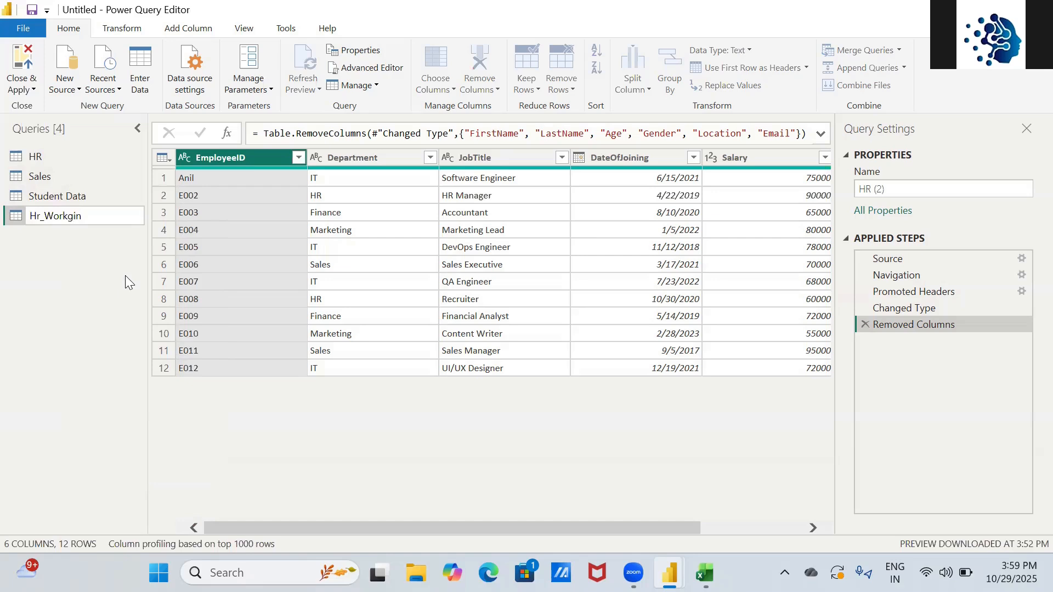
key(BackSpace)
key(BackSpace)
key(BackSpace)
key(BackSpace)
text(king)
key(Return)
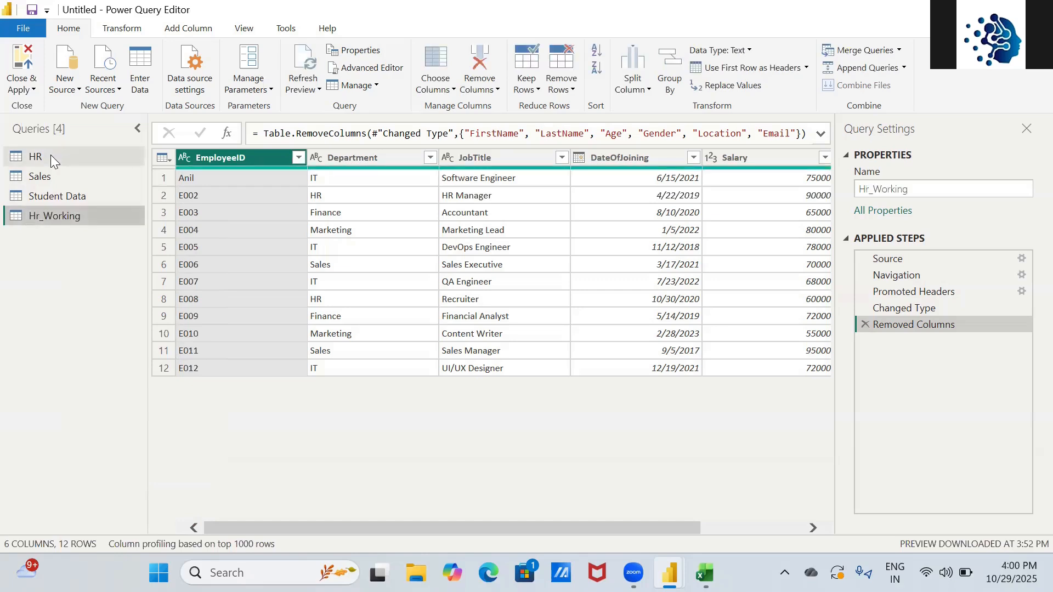
- Rename the original HR query to HR_Master and check its context menu
right_click(50, 156)
click(93, 218)
text(H)
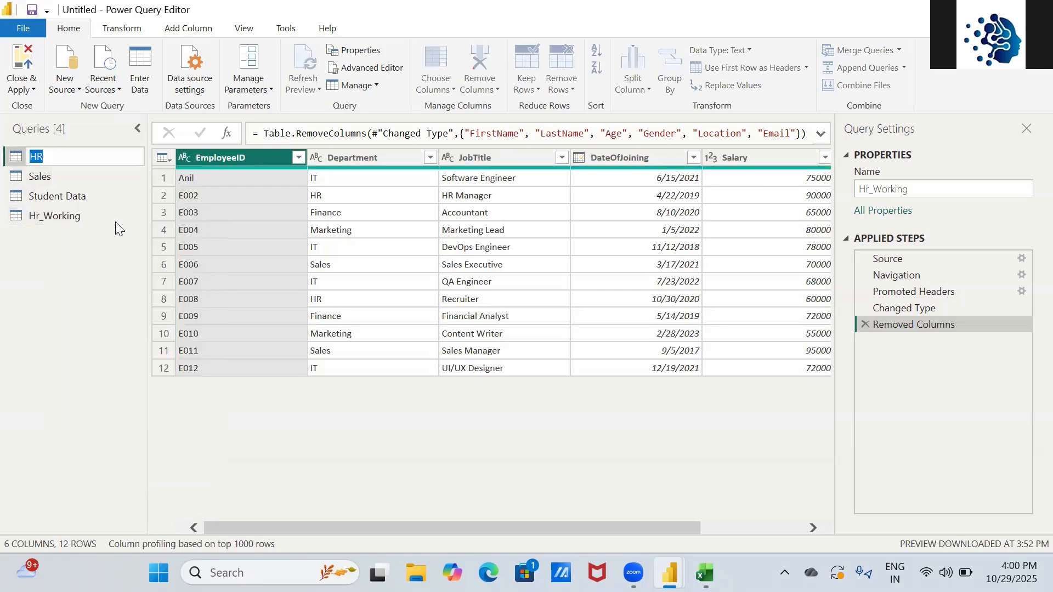
text(r)
key(BackSpace)
text(R_mA)
key(BackSpace)
key(BackSpace)
text(Mats)
key(BackSpace)
key(BackSpace)
text(ster)
key(Return)
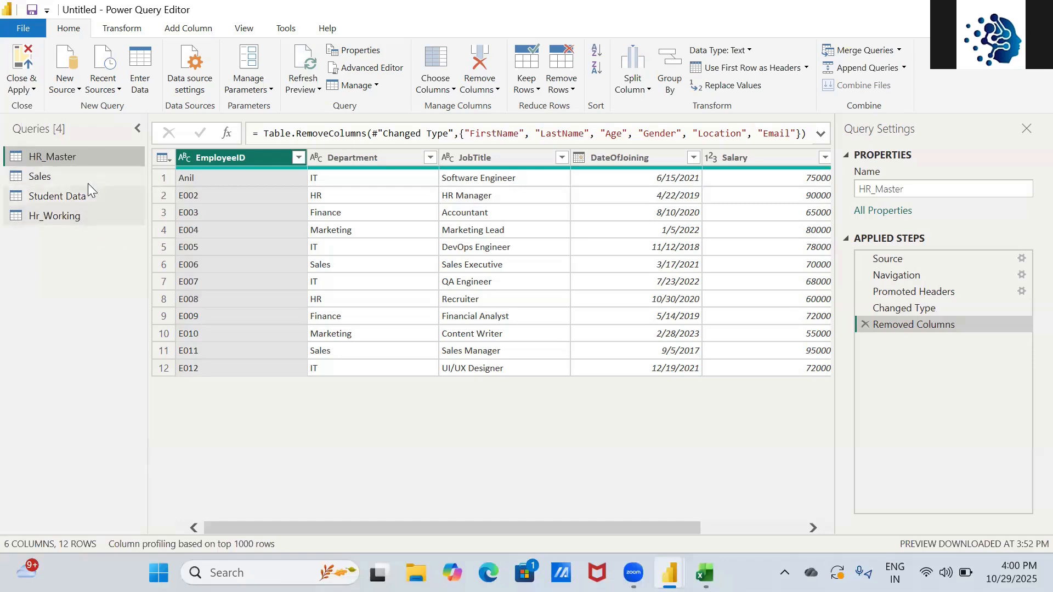
right_click(82, 158)
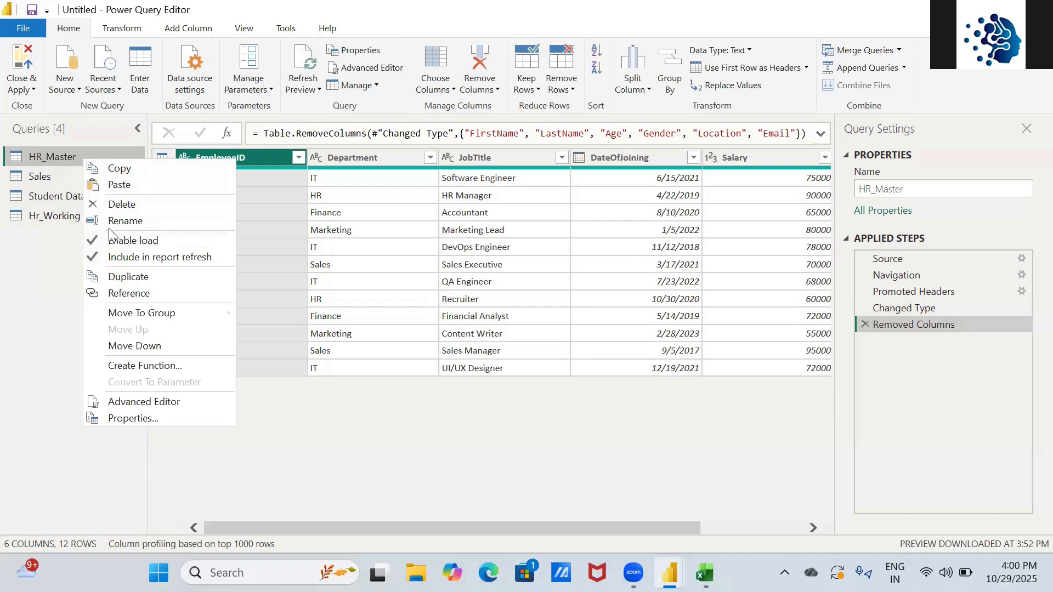
click(64, 219)
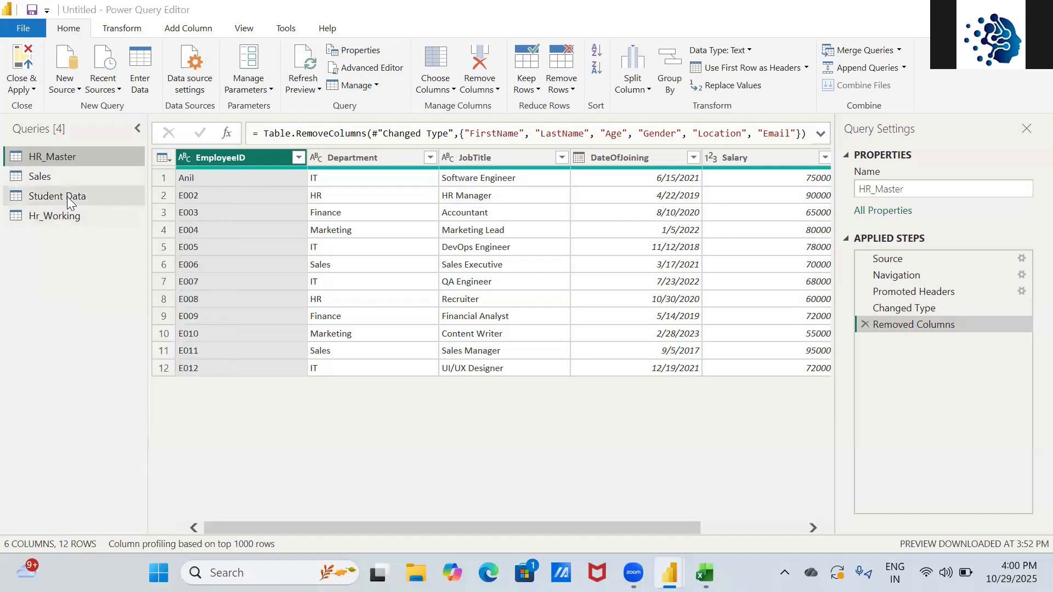
- On Sheet1, enter Hr Master, Sales and Student Data in cells L18 to L20
key(alt+Tab)
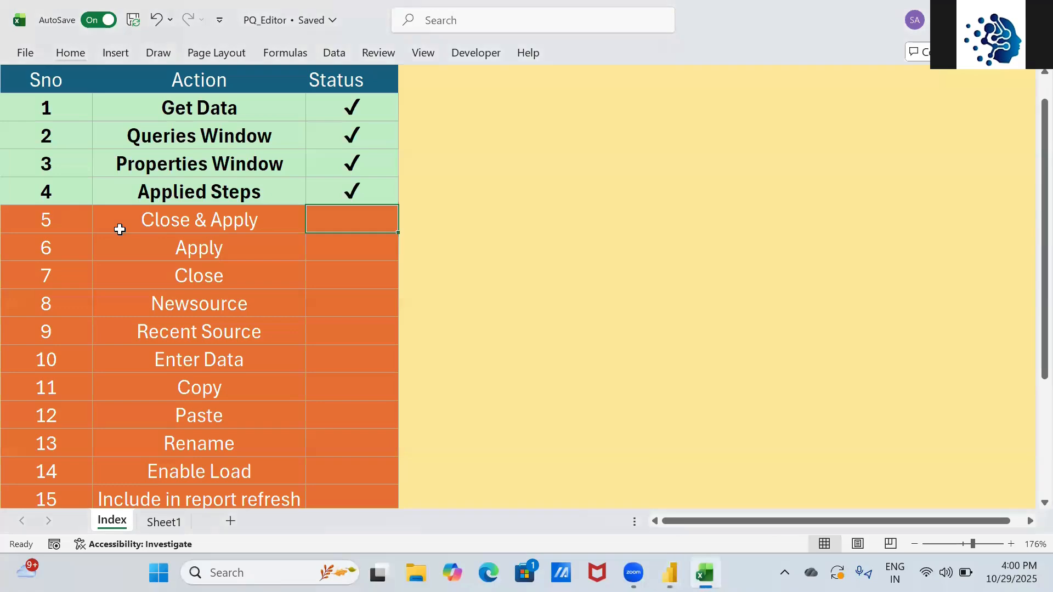
click(164, 524)
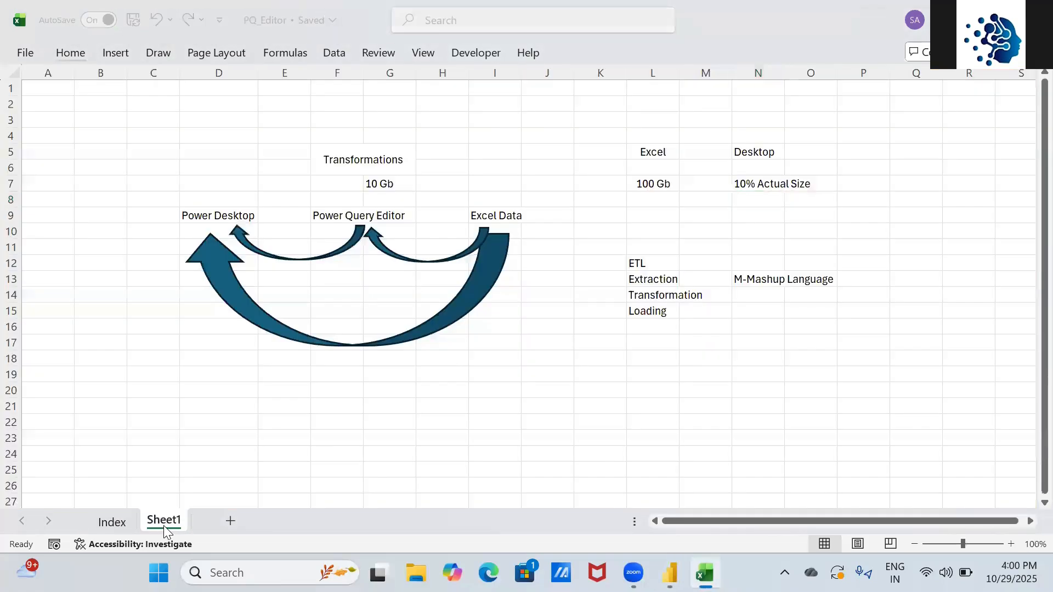
key(alt+Tab)
key(alt+Tab)
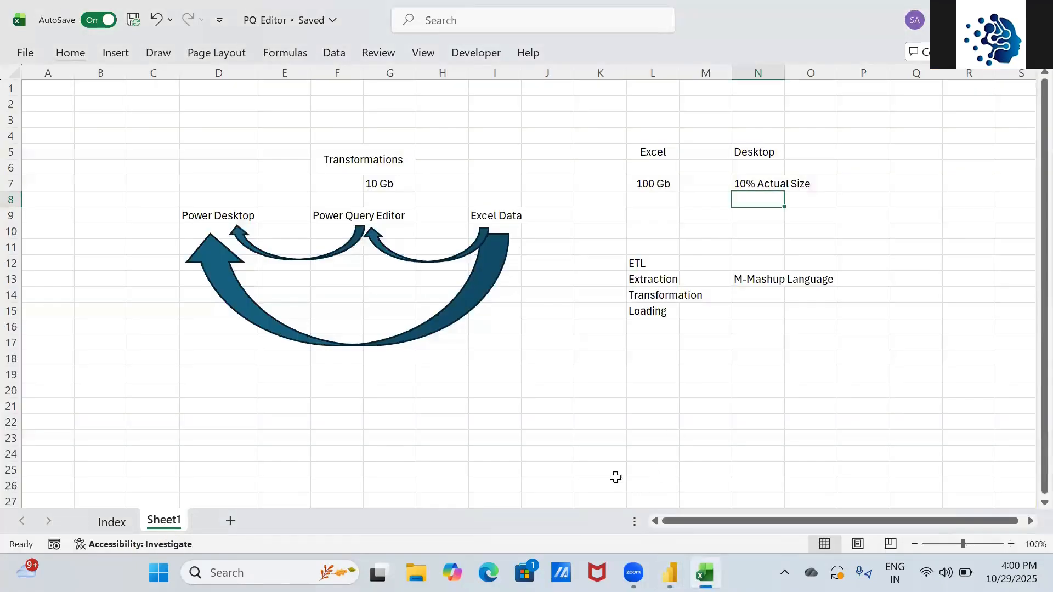
click(657, 364)
double_click(657, 364)
text(NH)
key(BackSpace)
key(BackSpace)
text(No)
key(BackSpace)
key(BackSpace)
text(Hr)
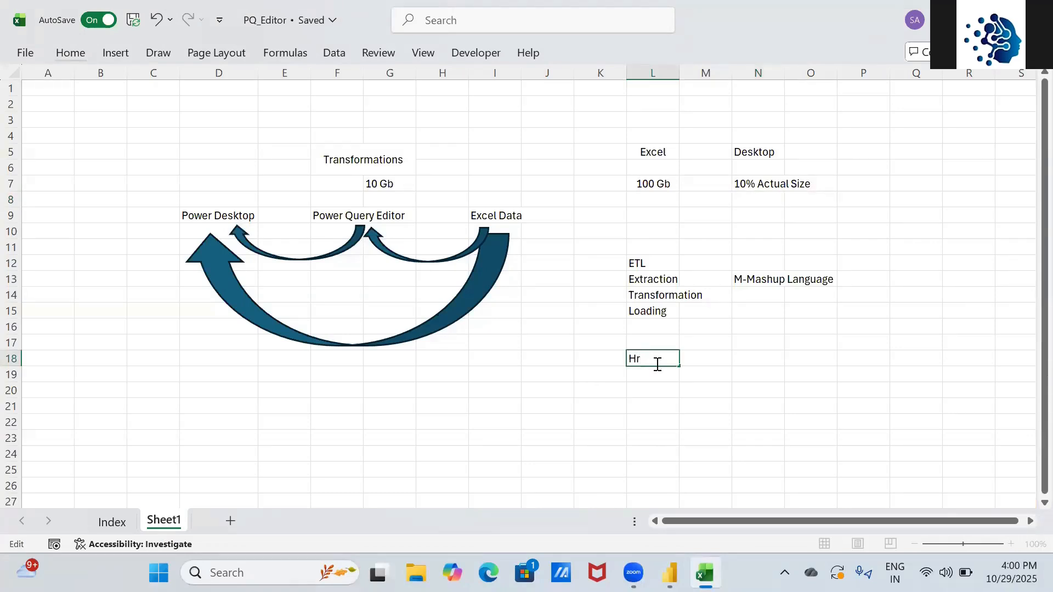
text( Mate)
key(BackSpace)
key(BackSpace)
text(ster)
key(Return)
text(Sales)
key(Return)
text(Student Data)
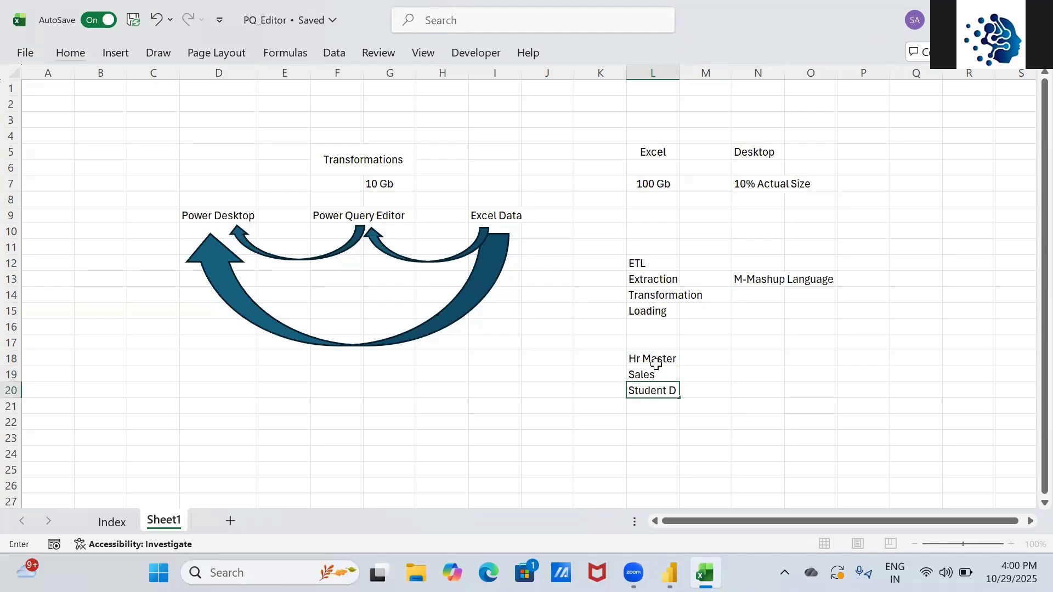
key(Return)
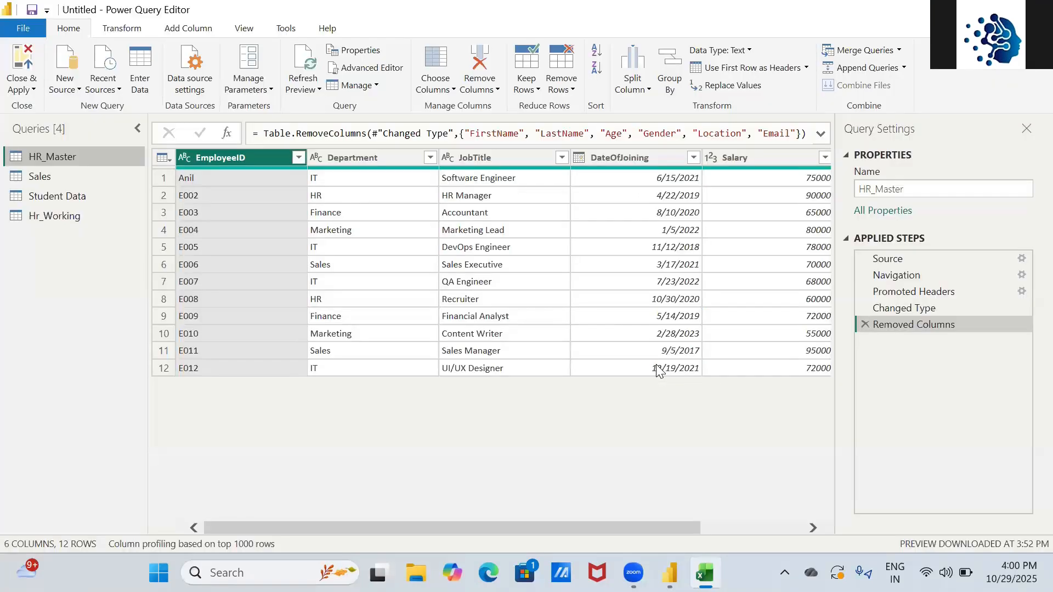
- Add Hr_Working in cell L21
key(alt+Tab)
text(h)
key(BackSpace)
key(BackSpace)
text(HT)
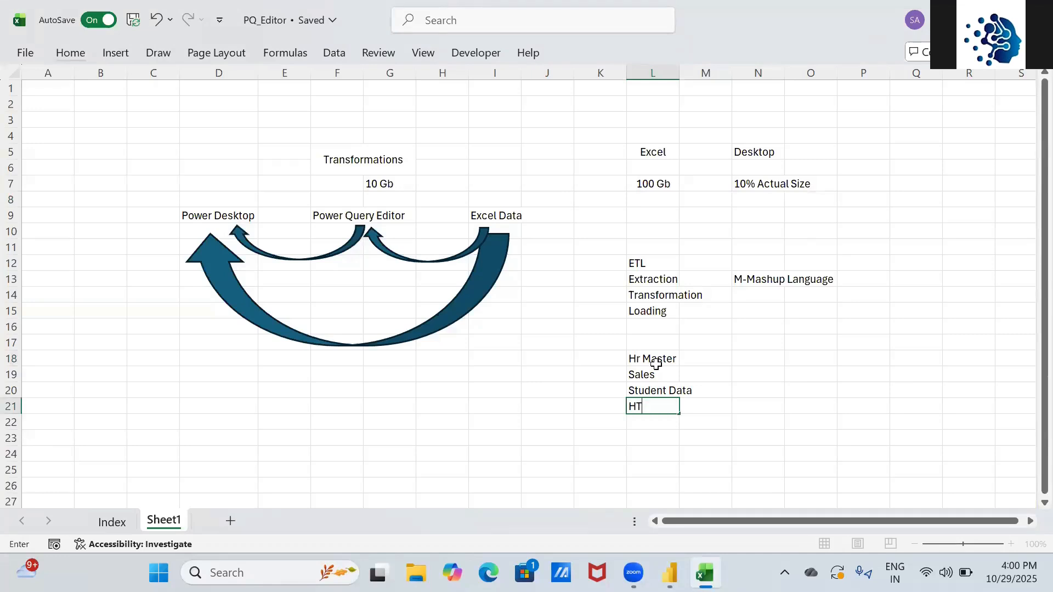
text(r)
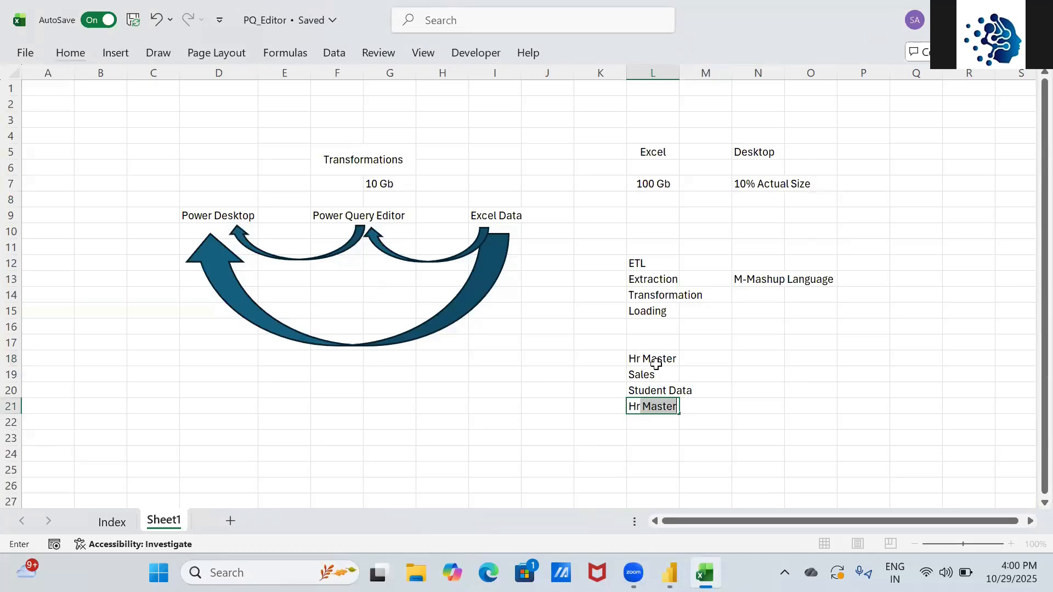
text(_Wr)
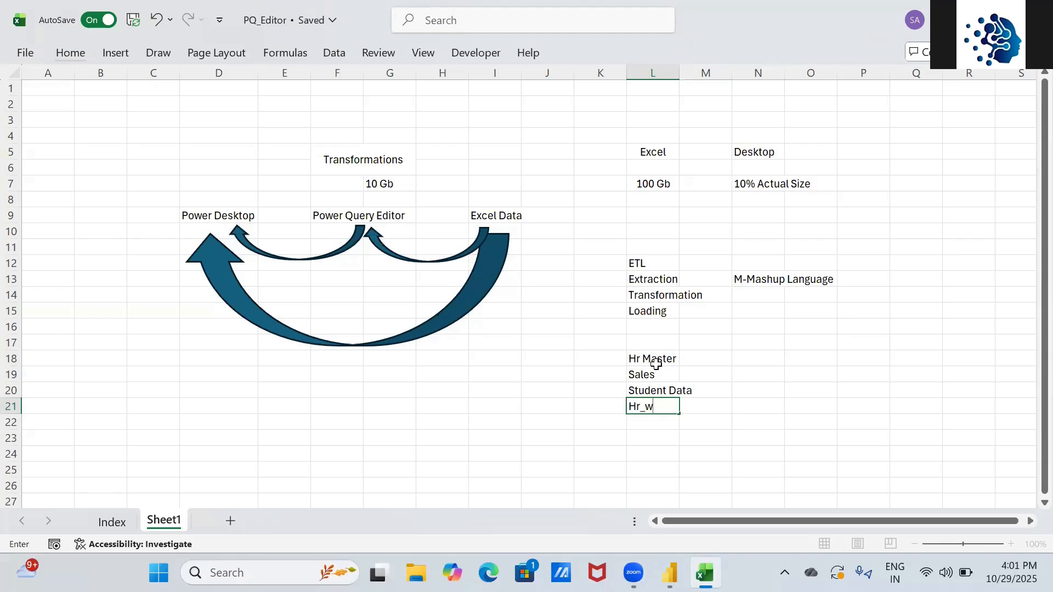
text(orkig)
key(BackSpace)
text(ng)
key(Right)
key(Right)
key(Right)
- List Copy, Paste, Delete, Rename, Duplicate and Reference in column Q starting at Q17
key(Up)
key(Up)
key(Up)
key(Up)
key(Right)
key(Right)
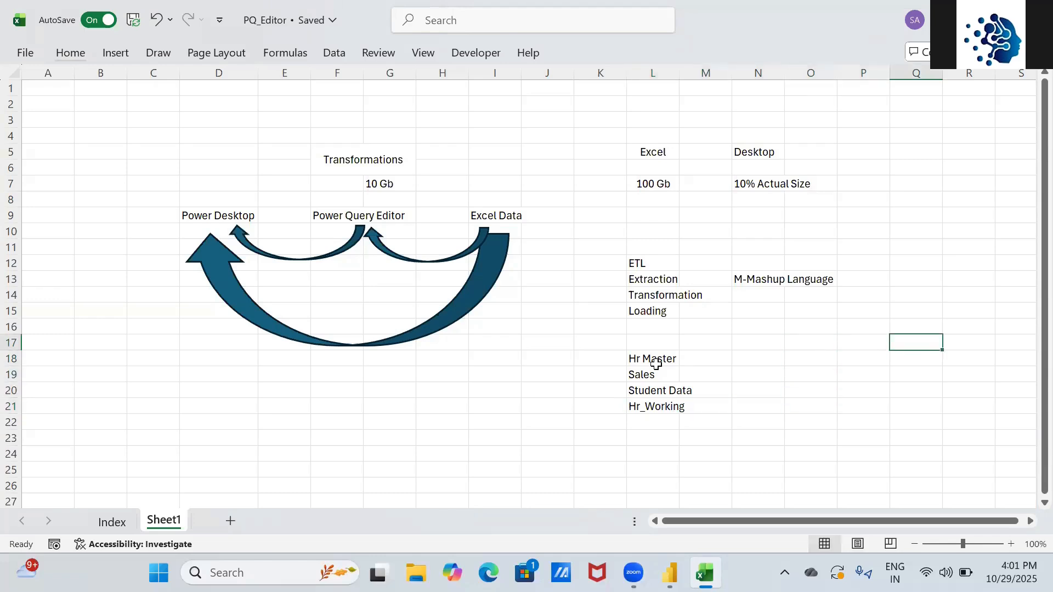
text(Copy)
key(Return)
text(Paste)
key(Return)
text(Delete)
key(Return)
text(Rename)
key(Return)
key(Return)
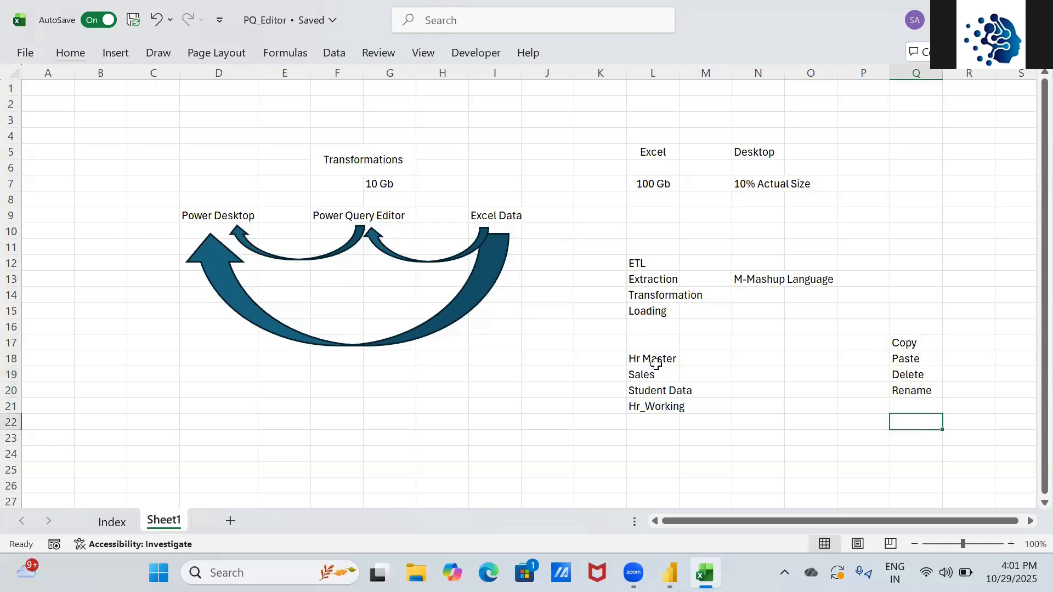
key(Up)
key(Up)
key(Up)
key(Up)
key(Down)
key(Down)
key(Down)
key(Down)
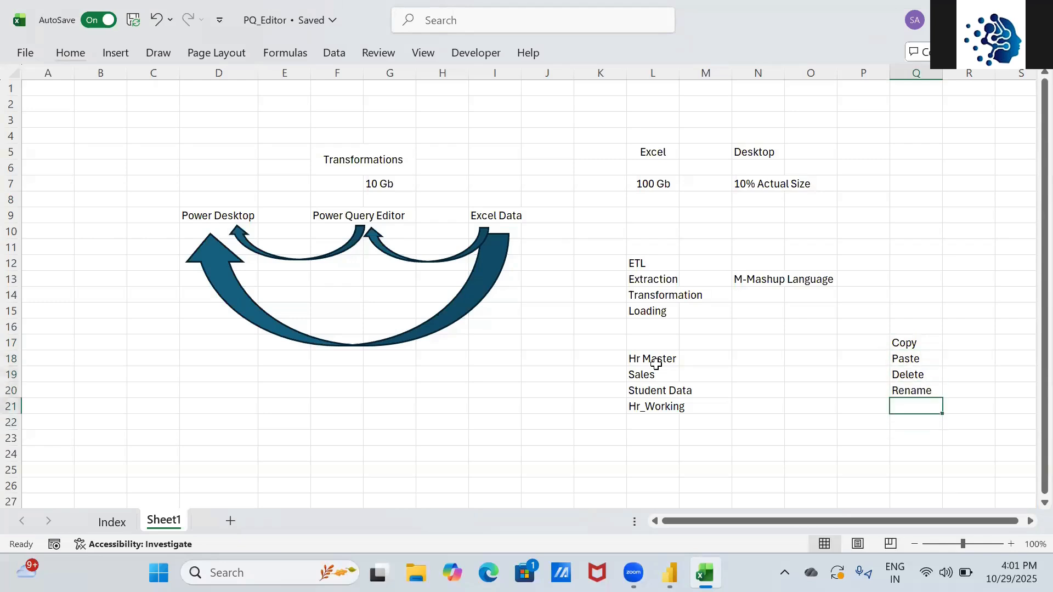
text(Duplicate)
key(Return)
text(Reference)
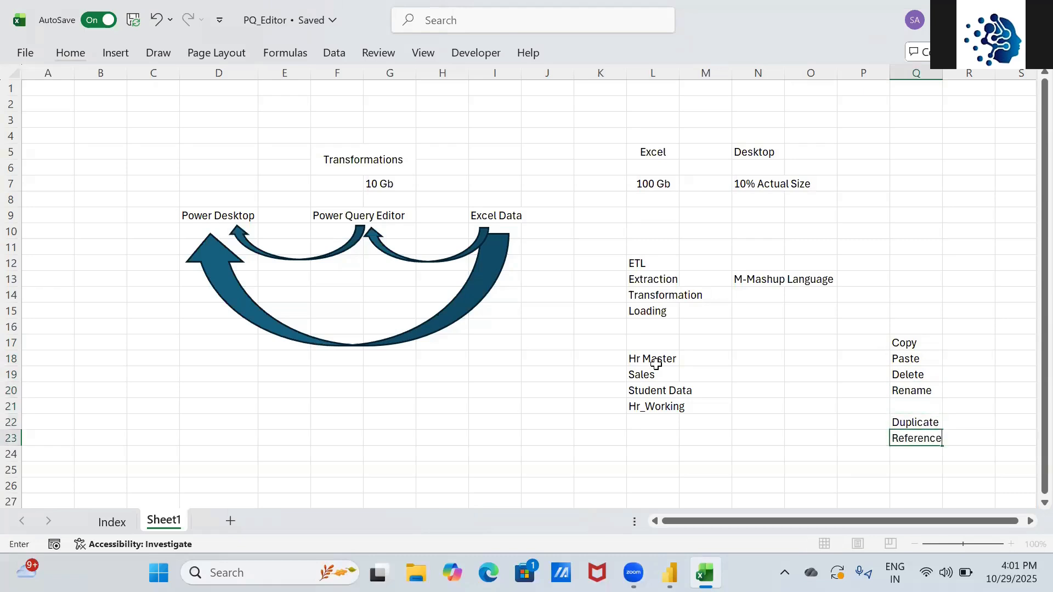
key(Return)
key(Up)
key(alt+Tab)
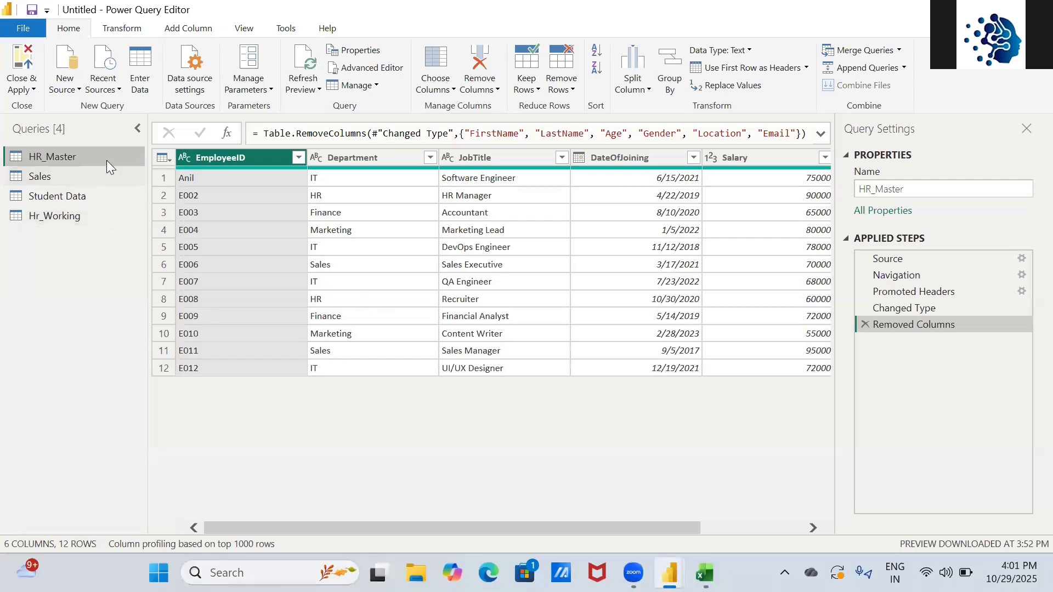
- Review the HR_Master query's context menu, then return to the Excel workbook
right_click(104, 154)
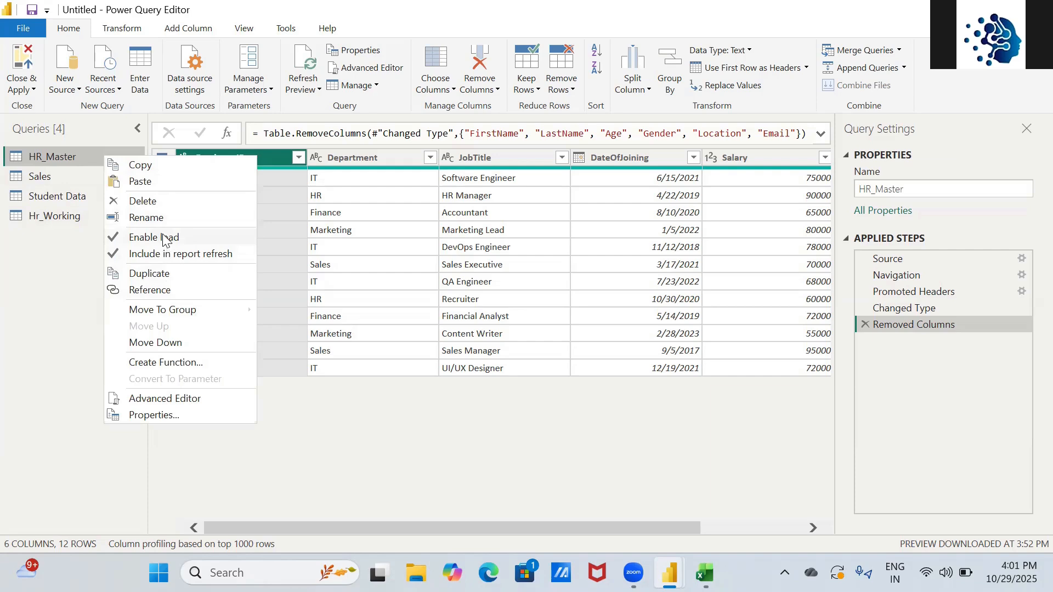
key(alt+Tab)
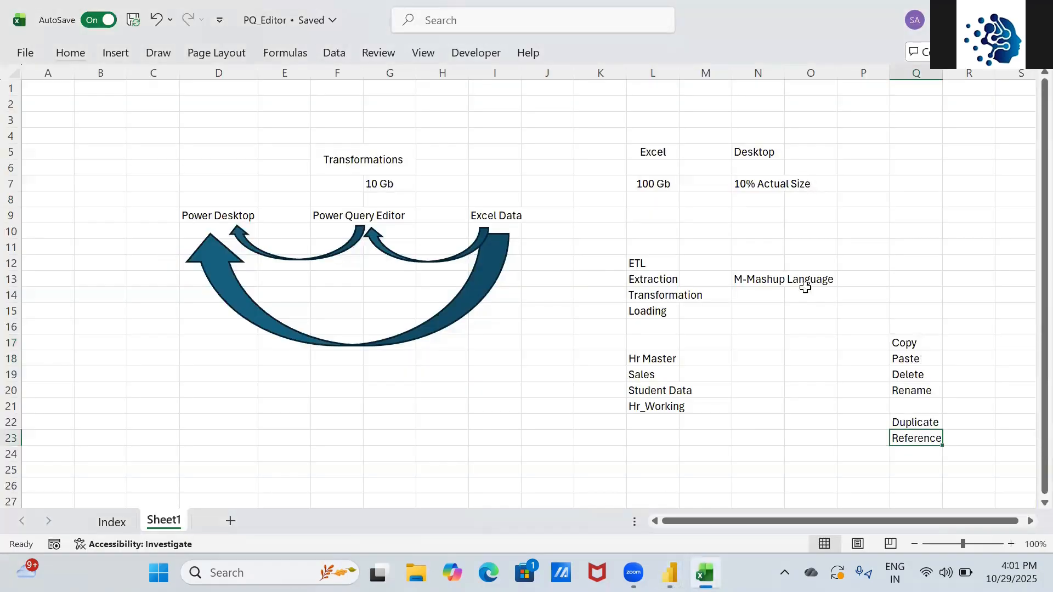
- Enter 'Enable Load' in N17 and 'Include in report refresh' in N18
click(901, 210)
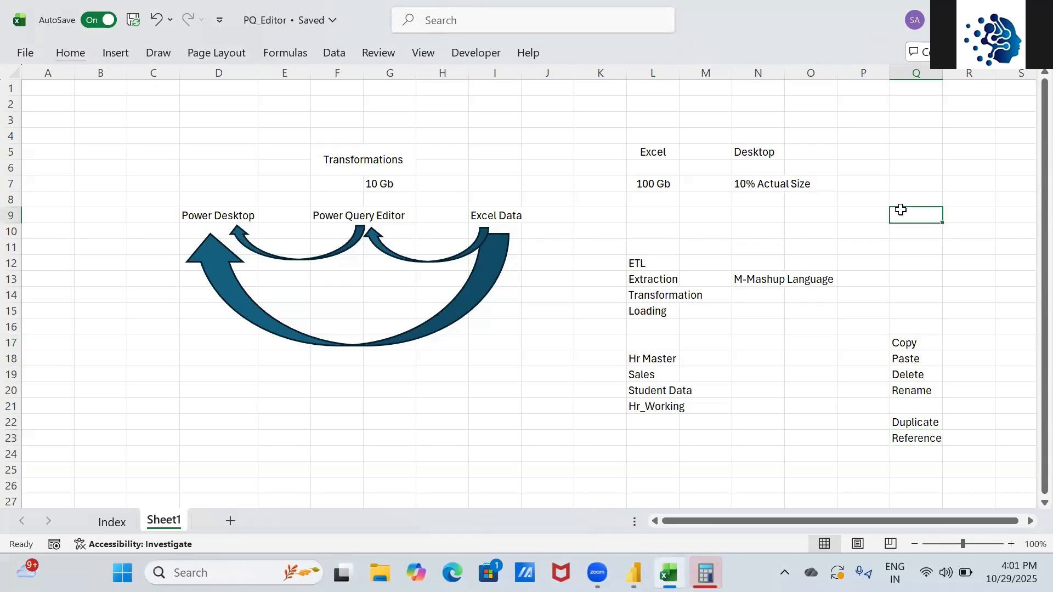
click(794, 347)
key(Left)
text(Enable Load)
key(Return)
text(Include in report )
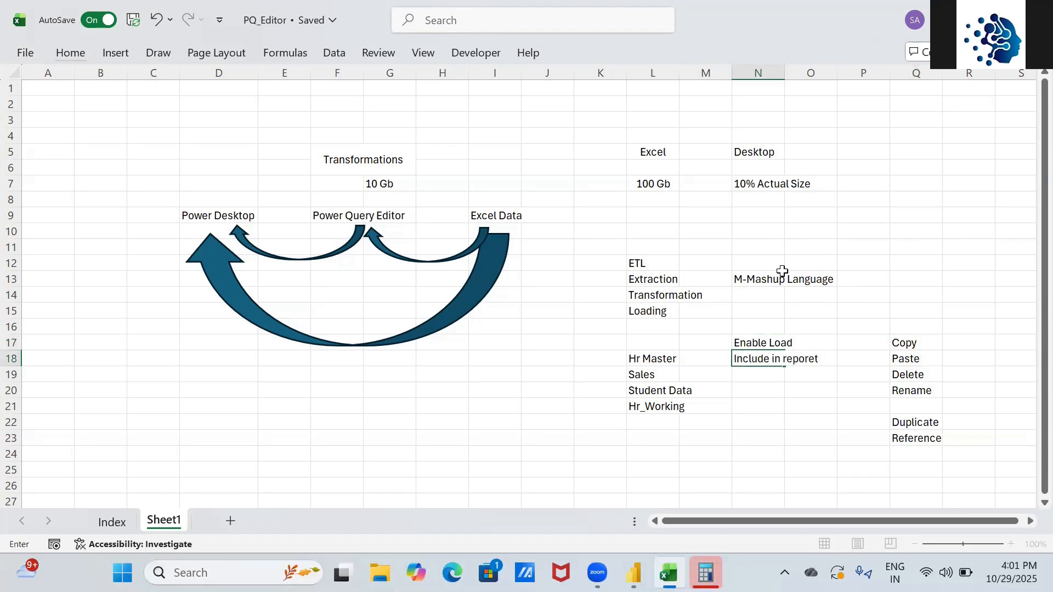
text(refer)
key(BackSpace)
key(BackSpace)
text(resh)
key(Return)
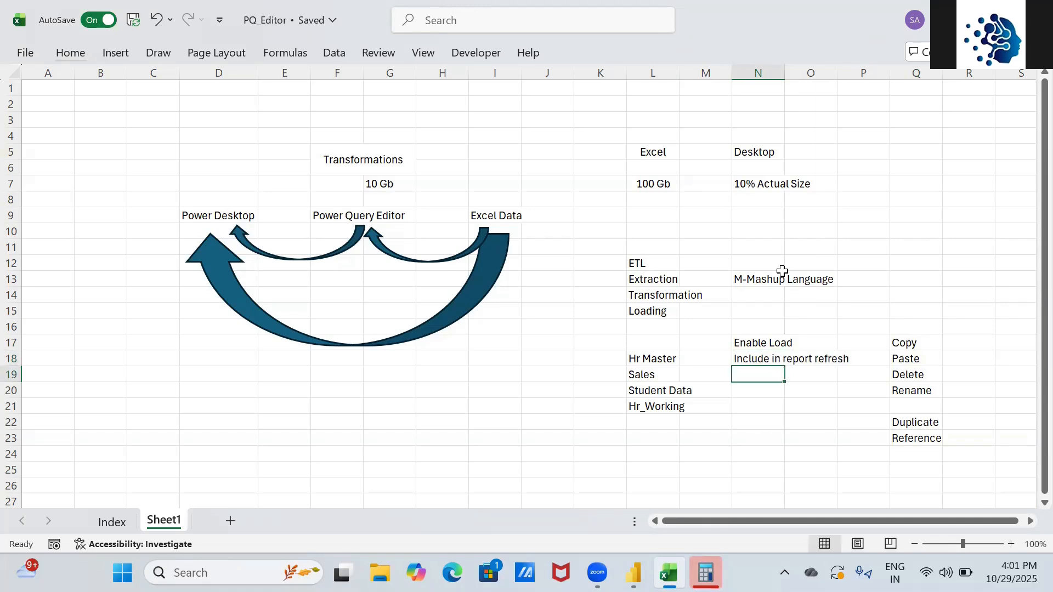
key(Up)
key(Up)
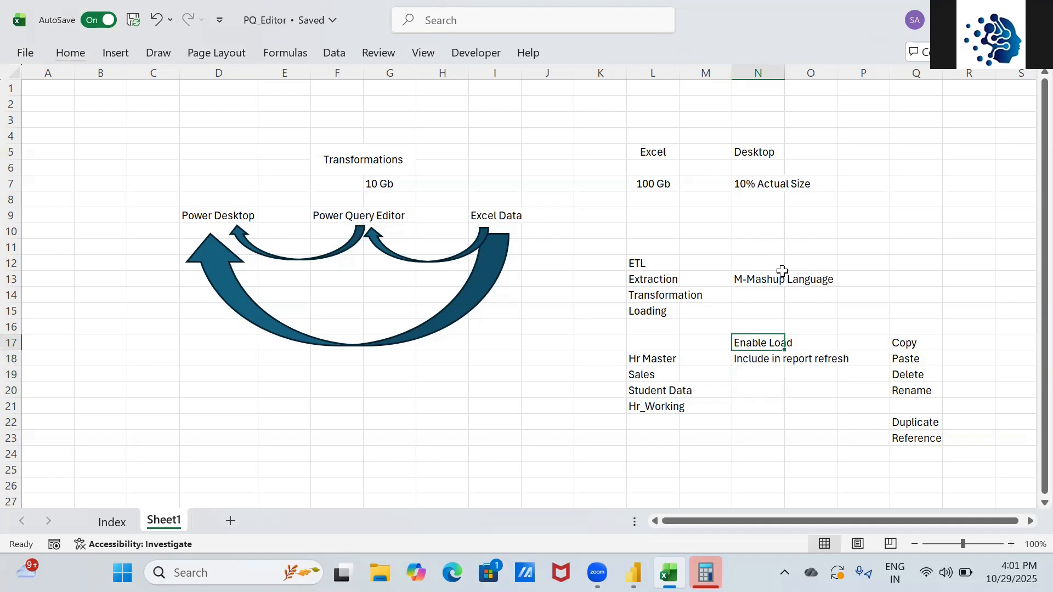
key(alt+Tab)
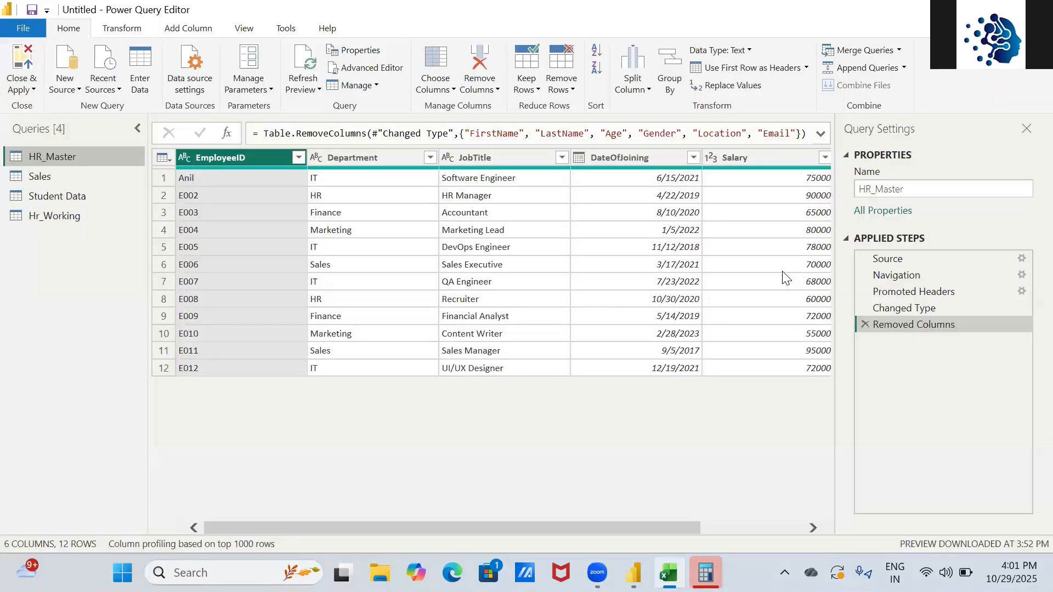
click(22, 87)
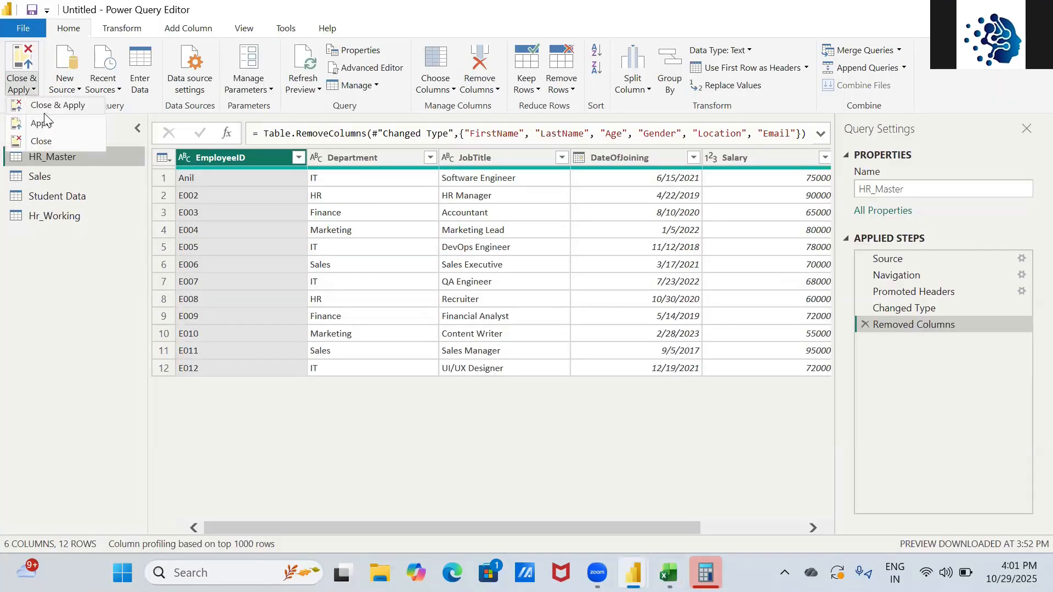
key(alt+Tab)
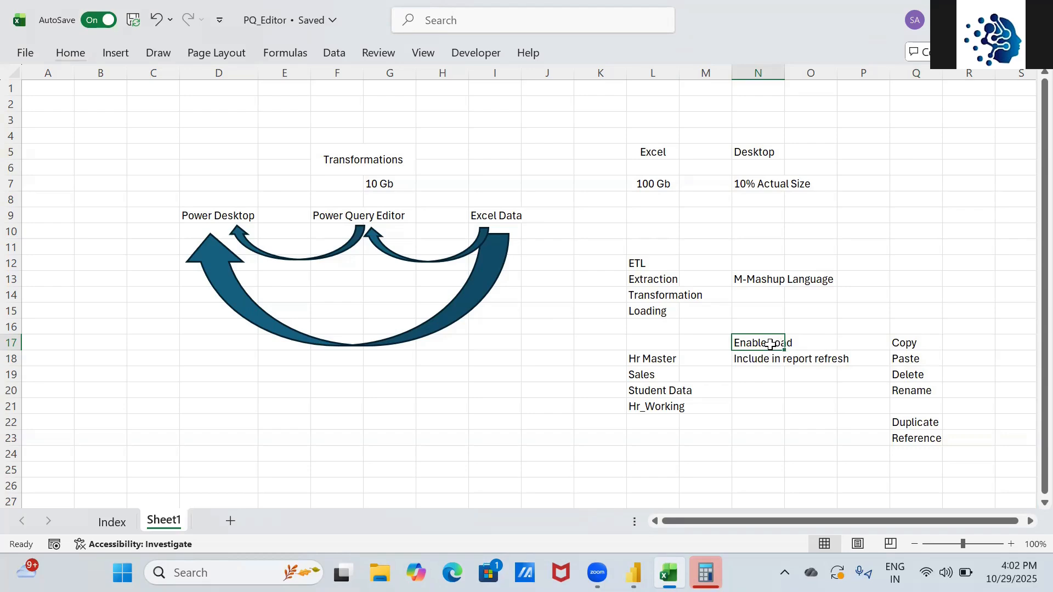
key(alt+Tab)
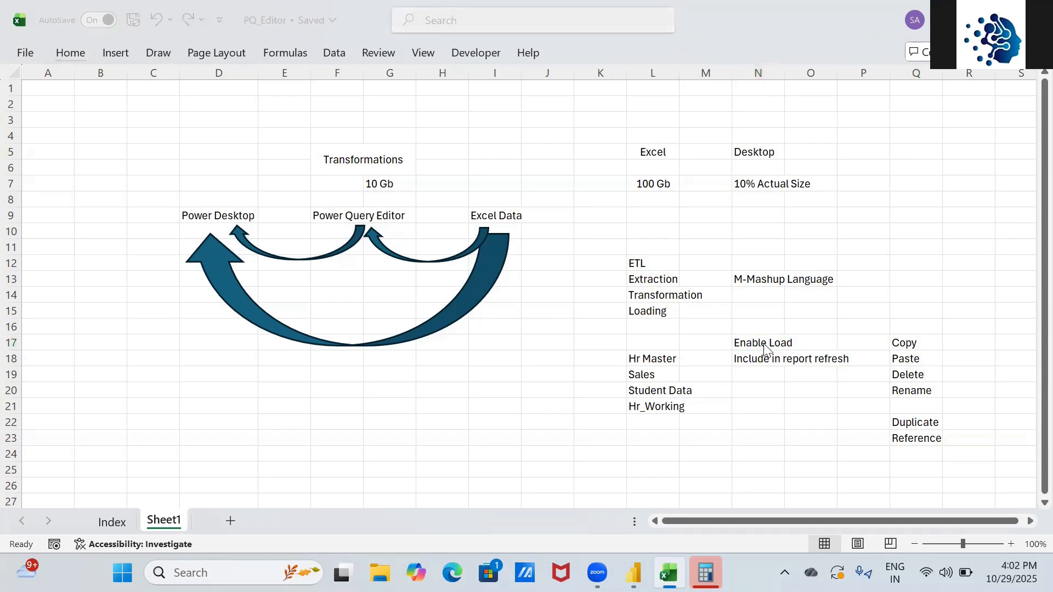
- Uncheck Enable load for the HR_Master, Sales and Student Data queries
right_click(111, 158)
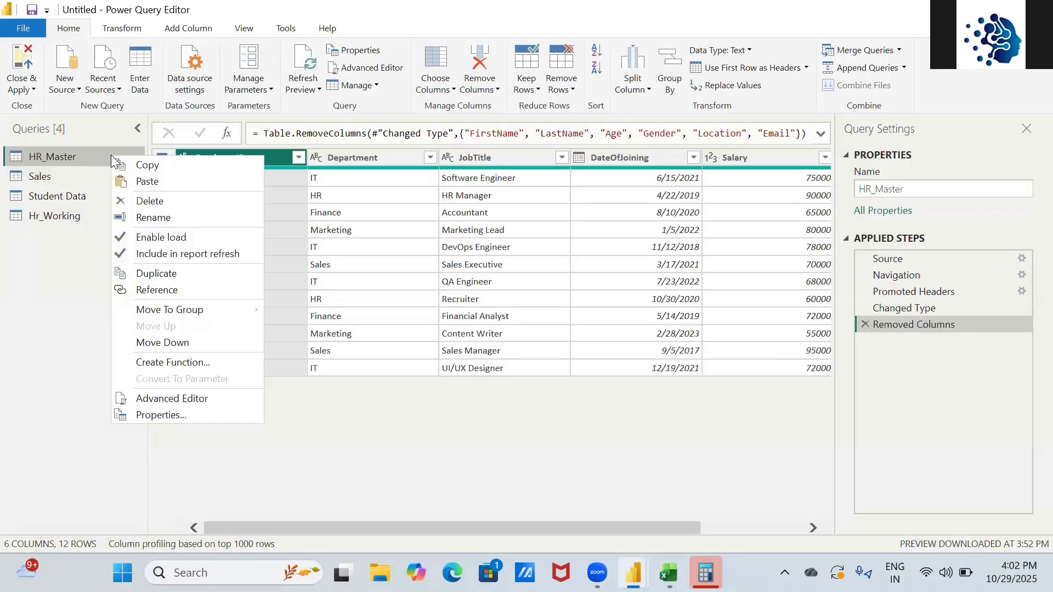
click(130, 234)
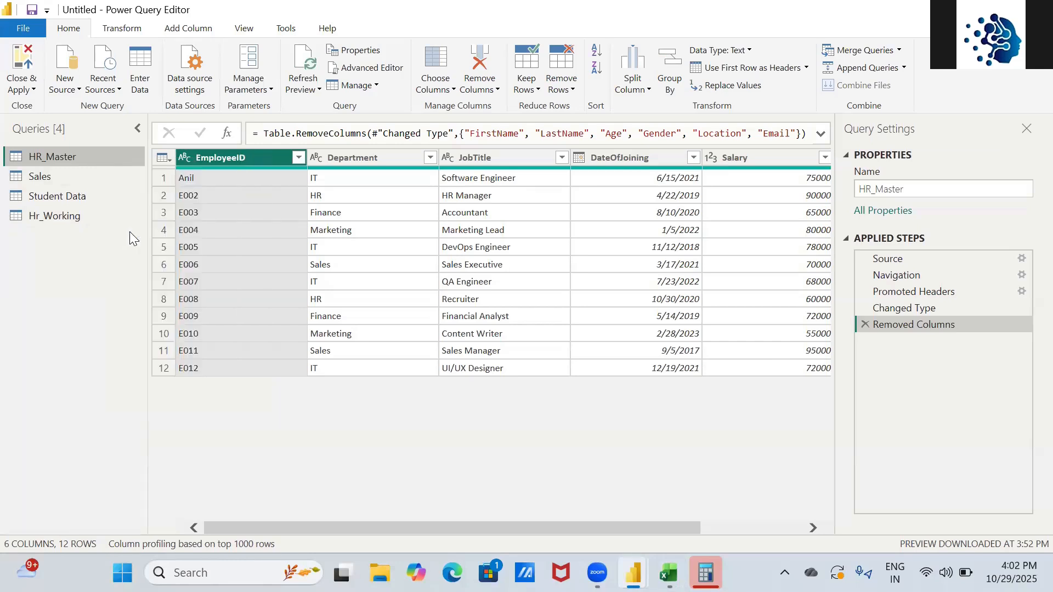
right_click(63, 180)
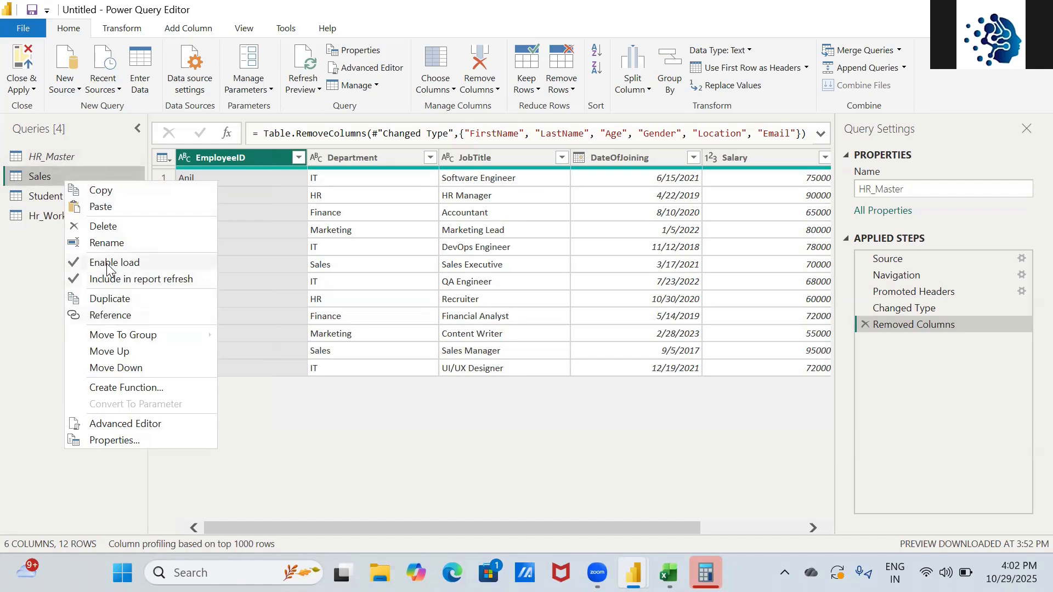
click(107, 263)
right_click(66, 202)
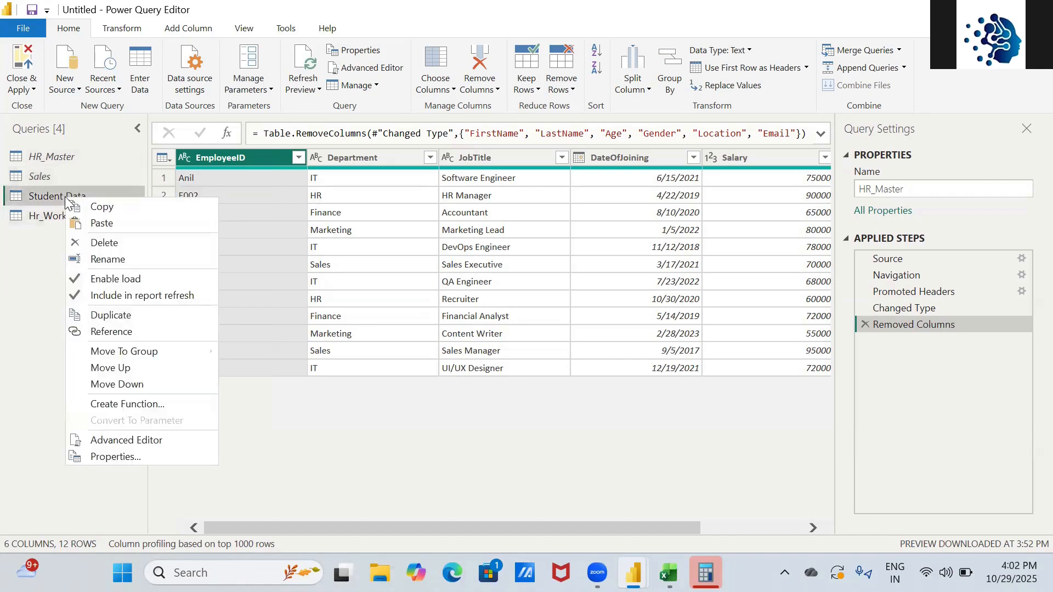
click(115, 280)
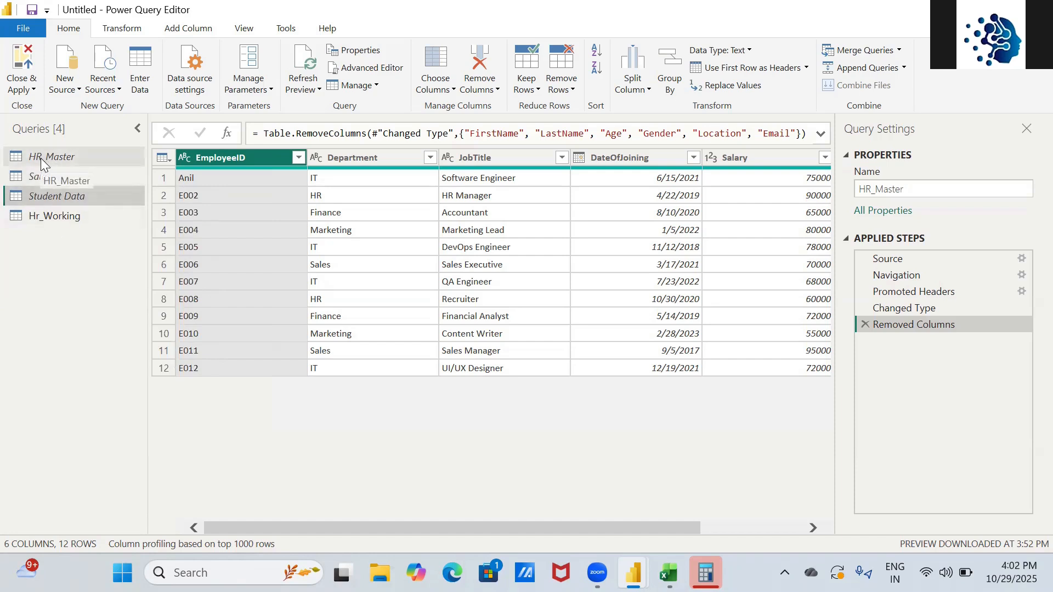
- Select Hr_Working and apply the query changes with Close & Apply > Apply
click(62, 217)
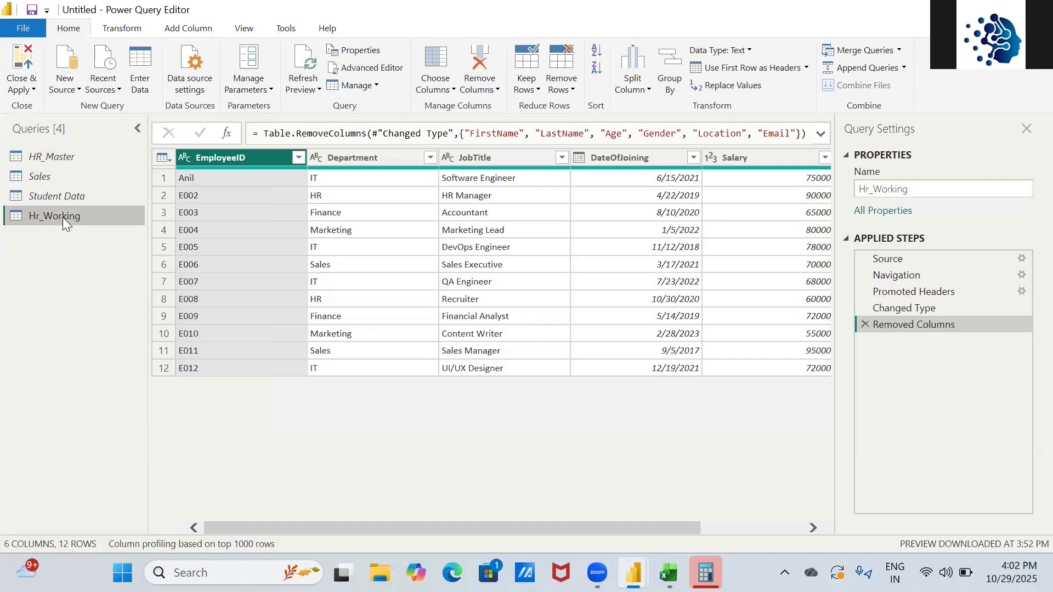
click(32, 91)
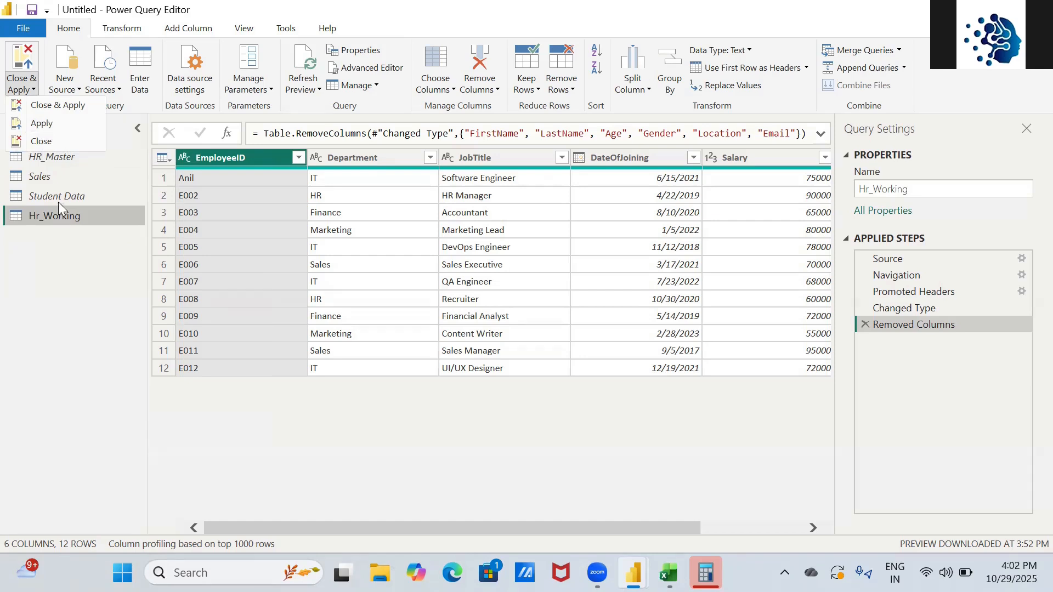
click(47, 125)
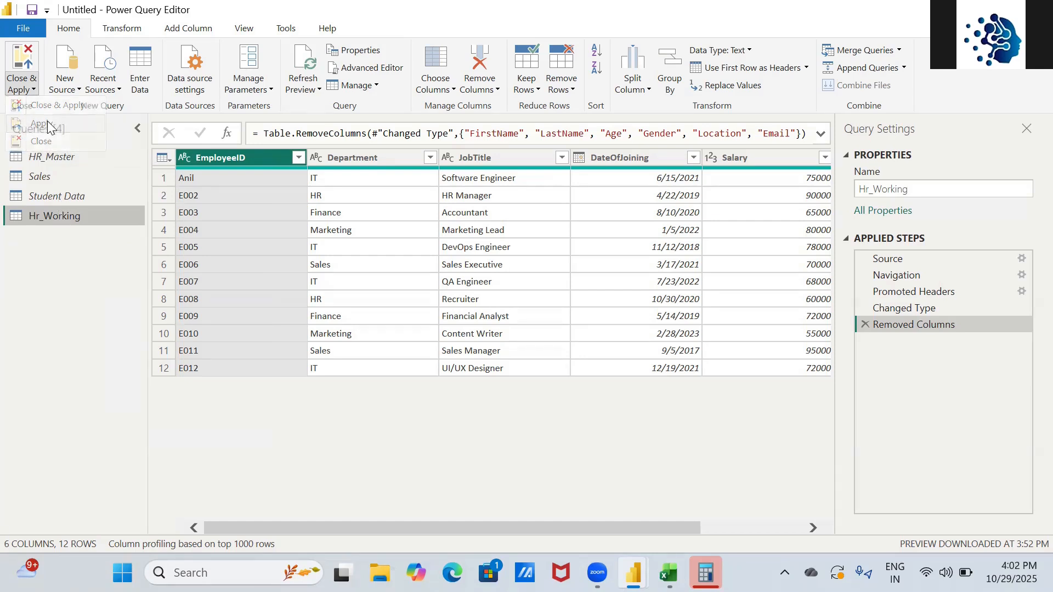
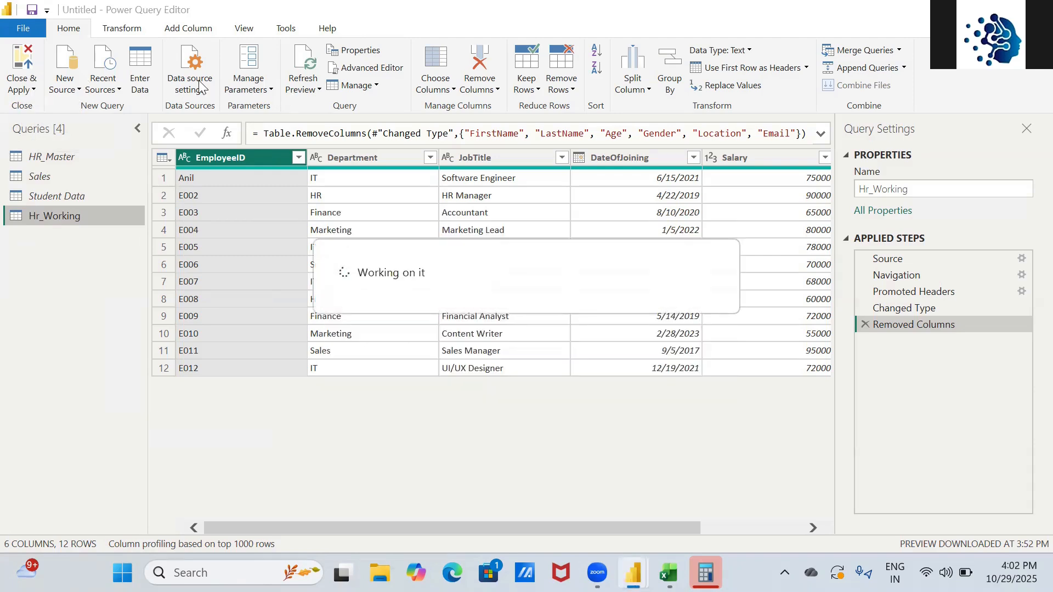
- Expand the Hr_Working table in Power BI Desktop's Data pane, then move to the Excel notes
key(alt+Tab)
key(Tab)
key(Tab)
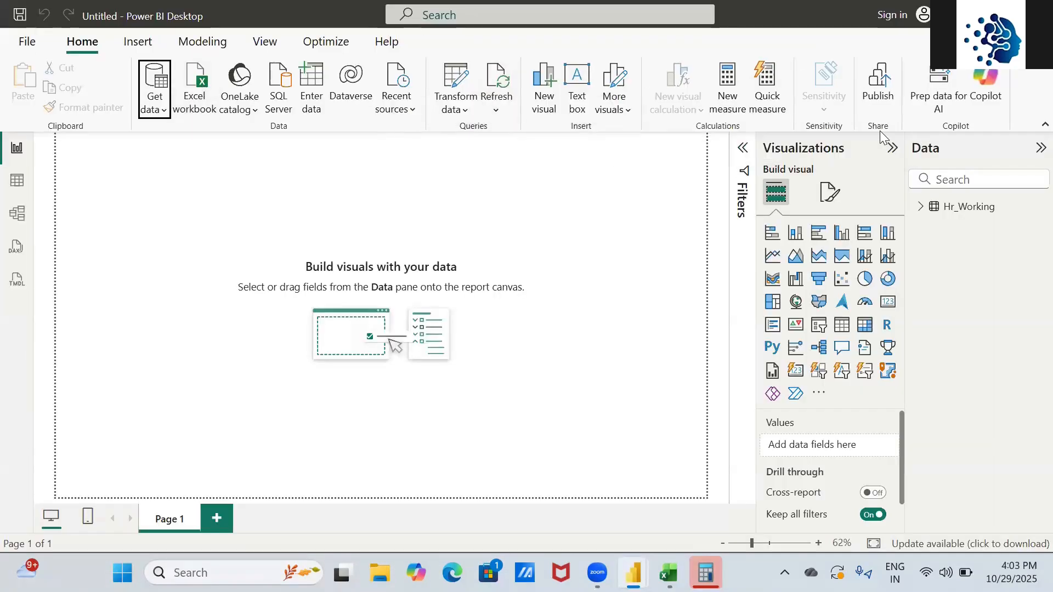
click(922, 208)
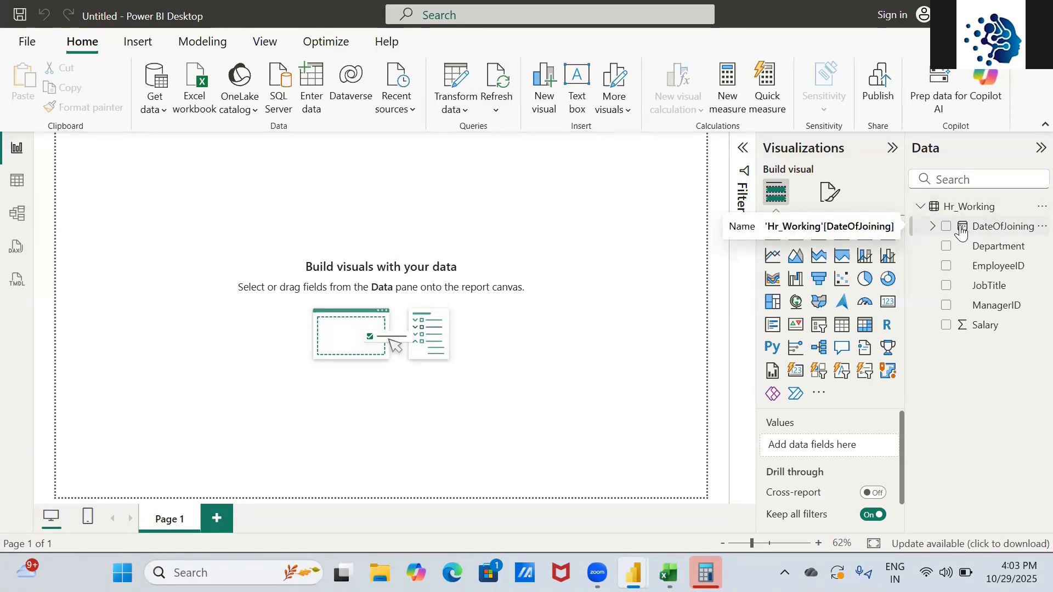
key(alt+Tab)
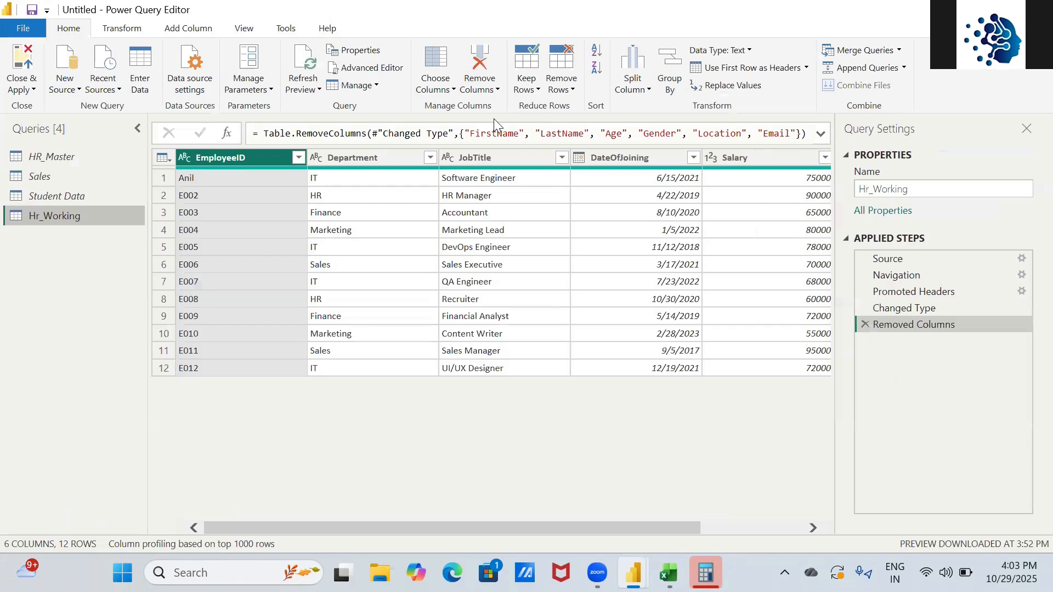
key(alt+Tab)
key(alt+Tab)
key(alt+Tab)
key(alt+Tab)
key(alt+Tab)
key(alt+Tab)
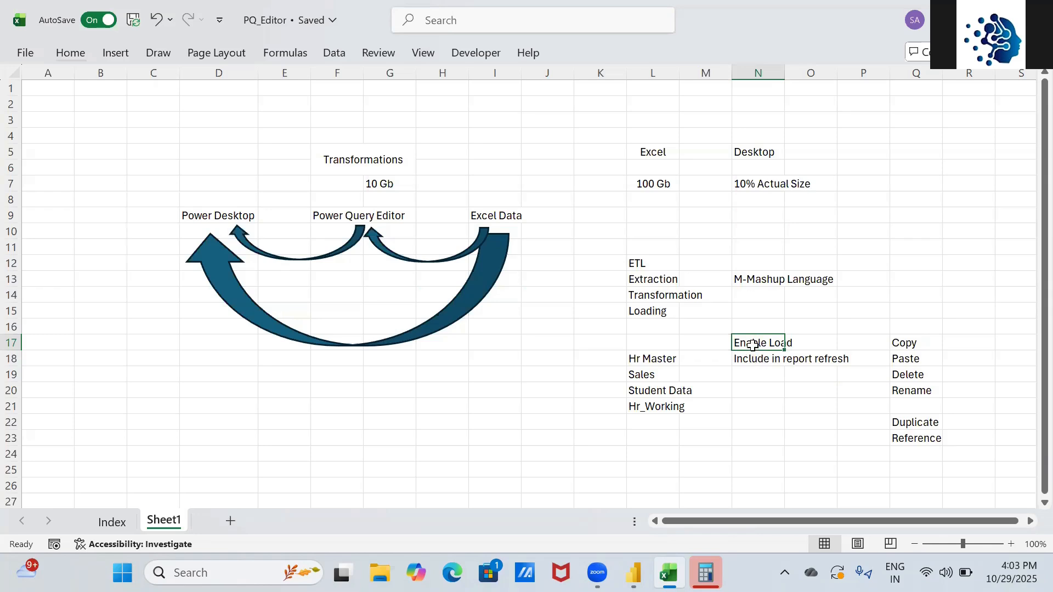
- Review the Include in report refresh note in N18, then return to Power Query Editor
click(759, 358)
key(Down)
key(Up)
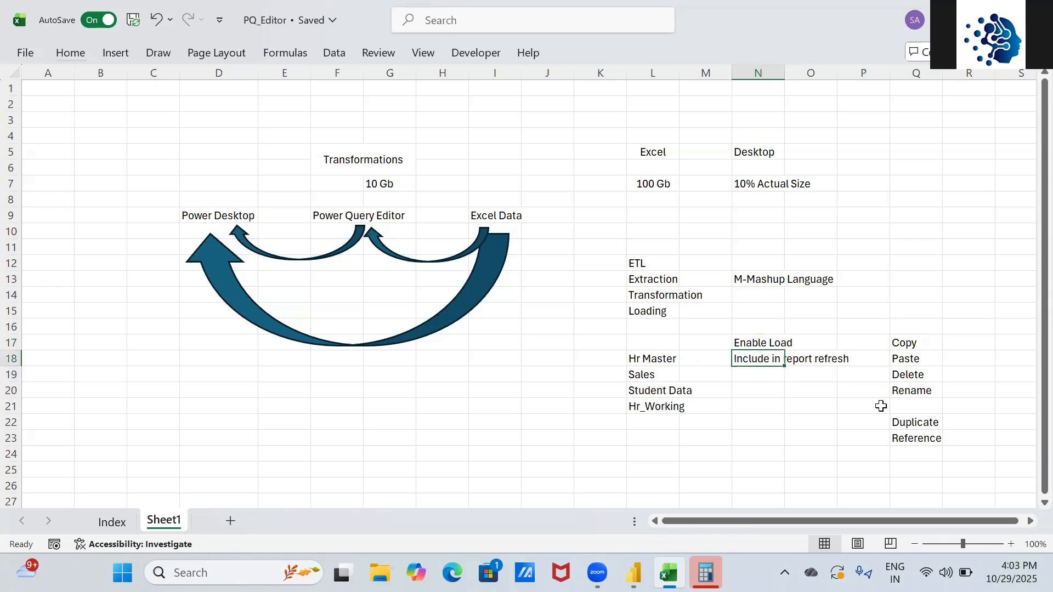
key(alt+Tab)
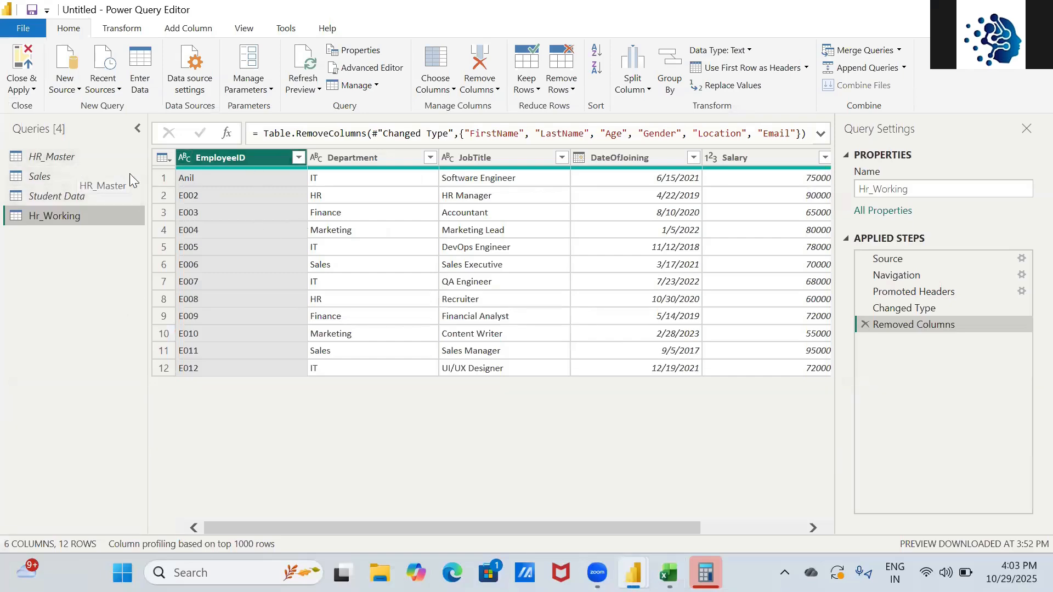
- Look over the HR_Master and Sales queries and the Sales query's options
click(94, 157)
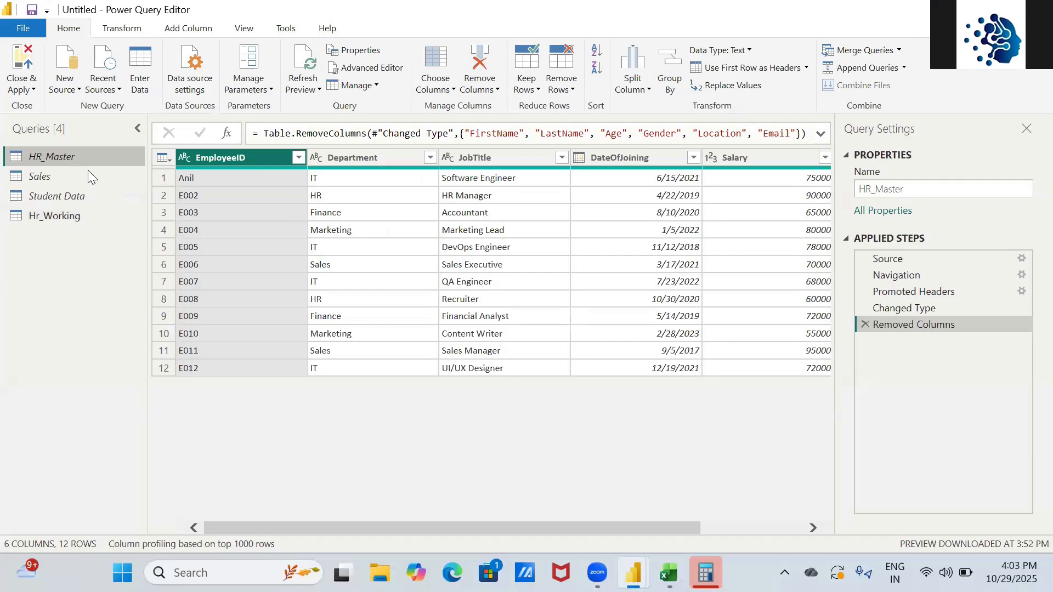
click(87, 176)
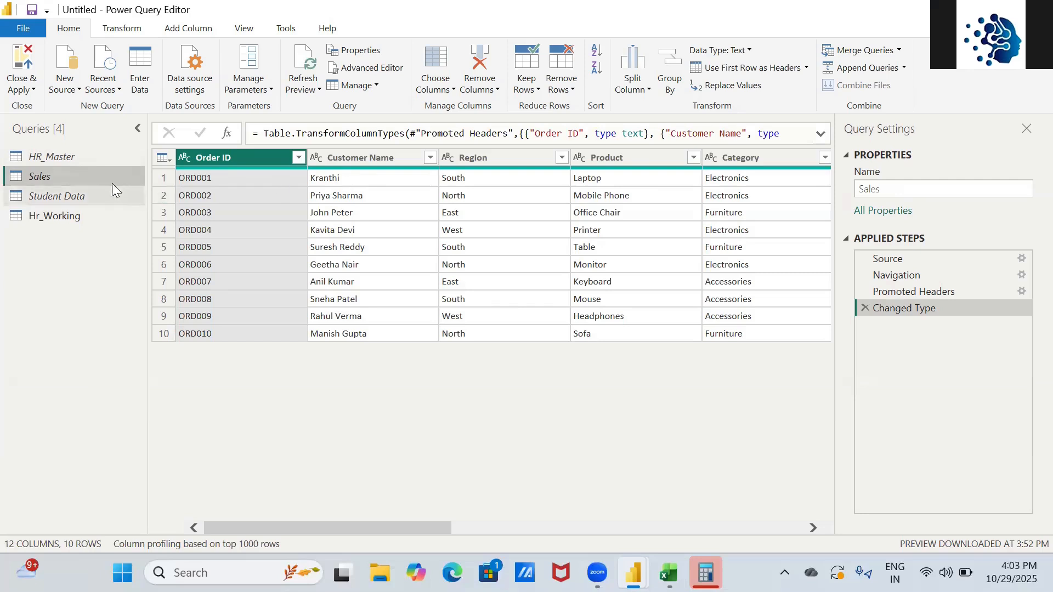
right_click(98, 174)
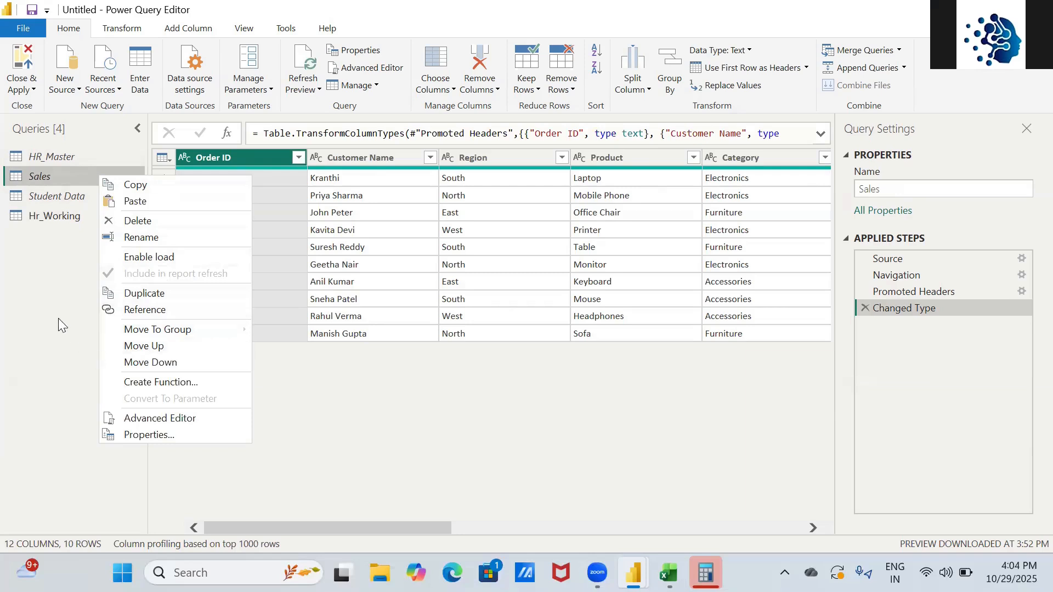
click(2, 295)
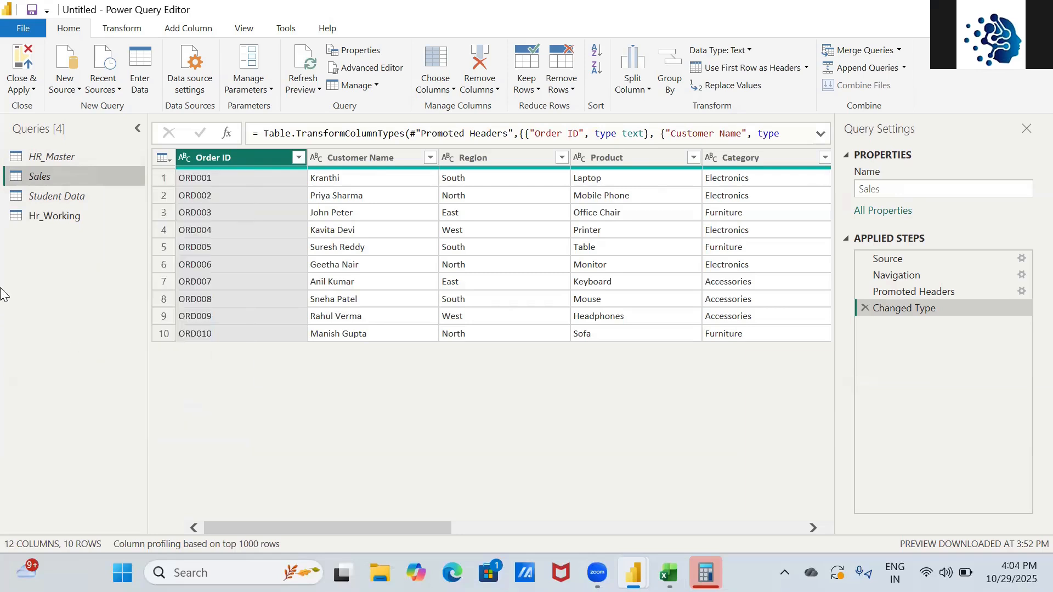
key(alt+Tab)
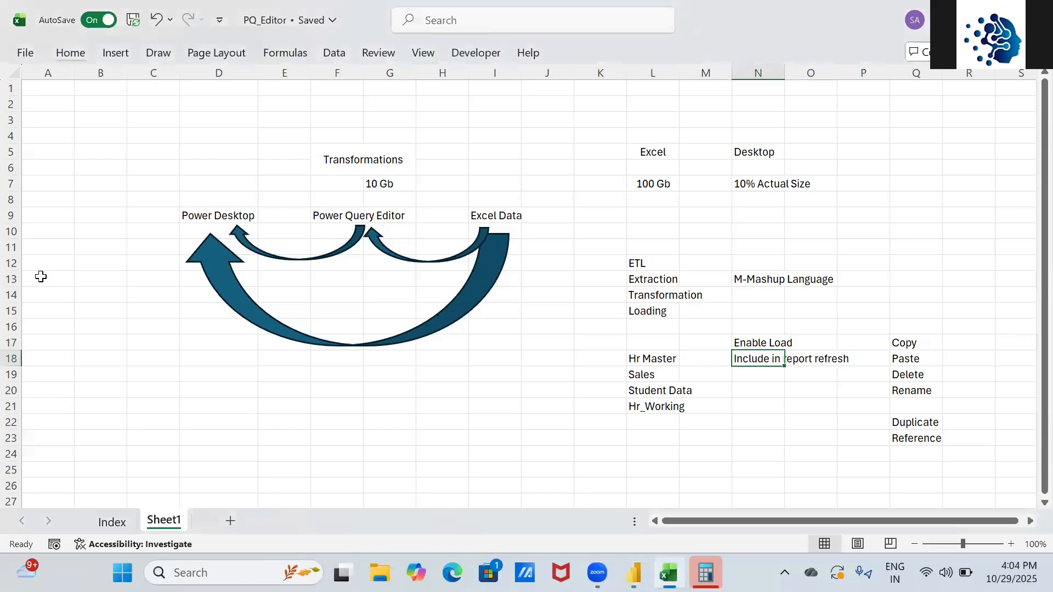
key(alt+Tab)
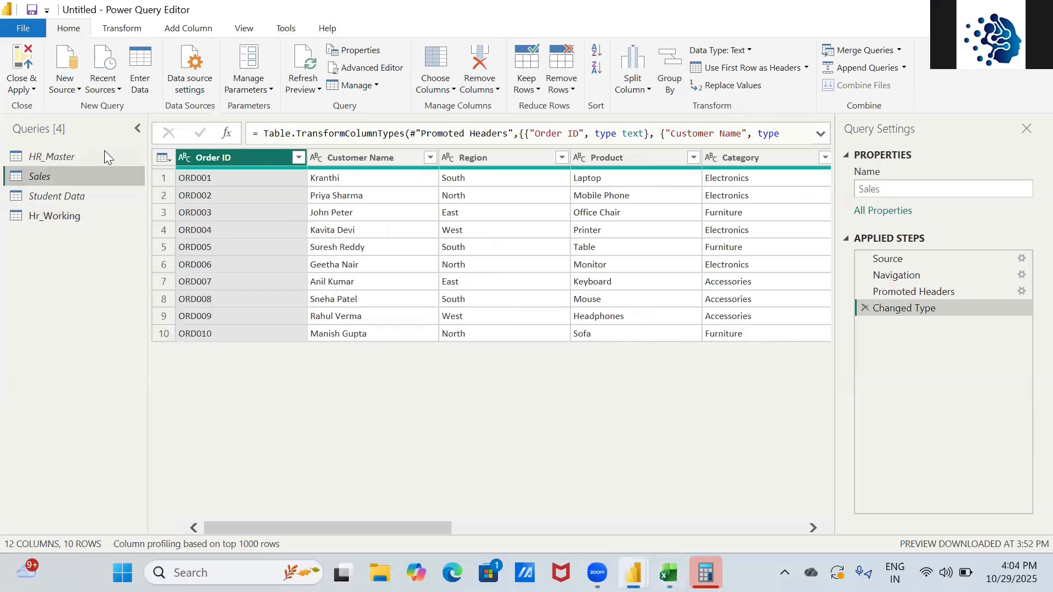
- Enable load for the HR_Master, Sales and Student Data queries
right_click(90, 149)
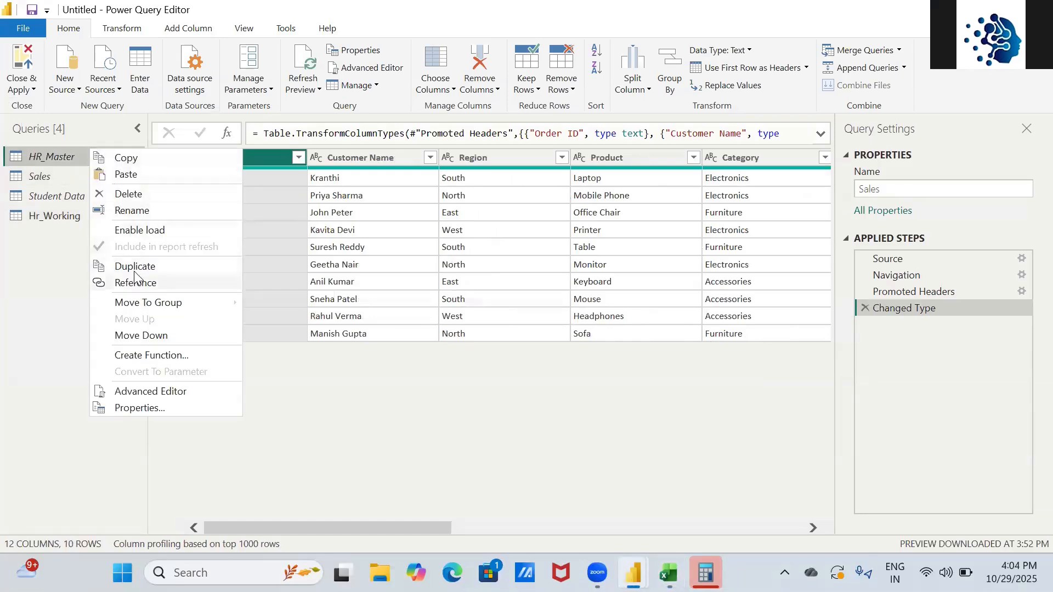
click(138, 229)
right_click(52, 177)
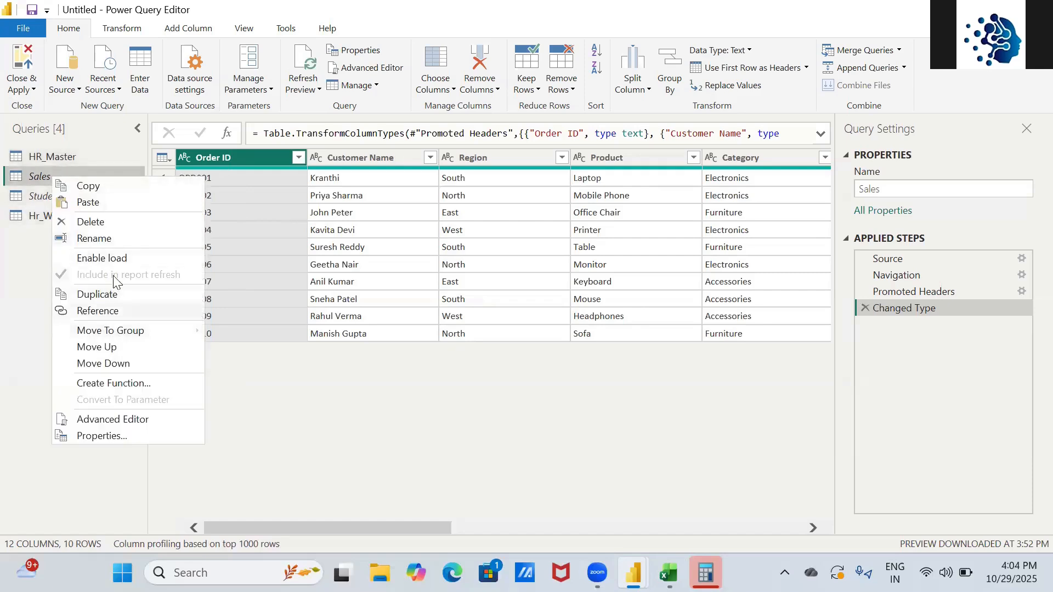
click(116, 259)
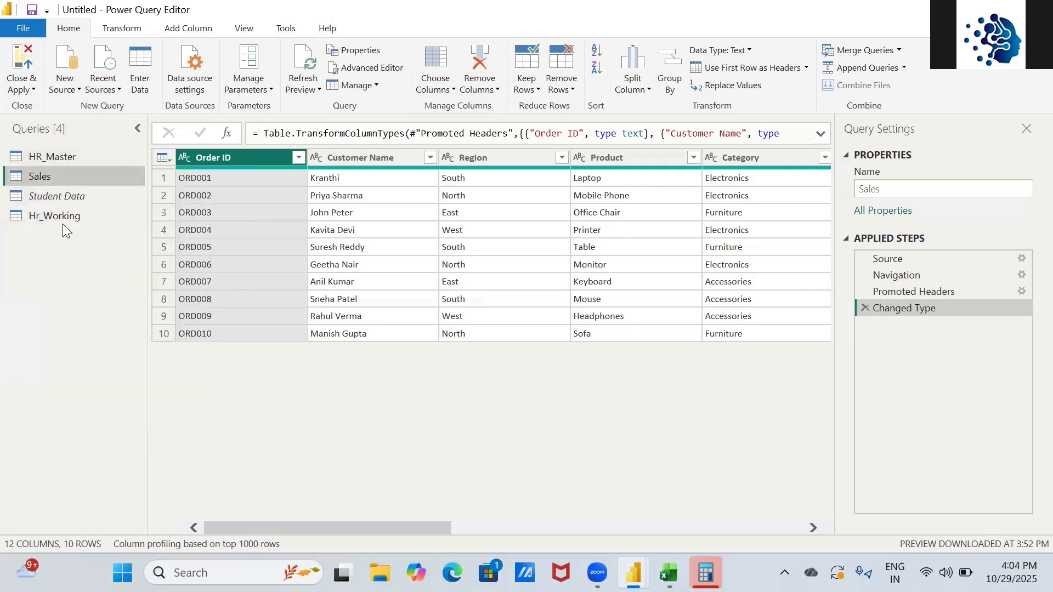
right_click(53, 198)
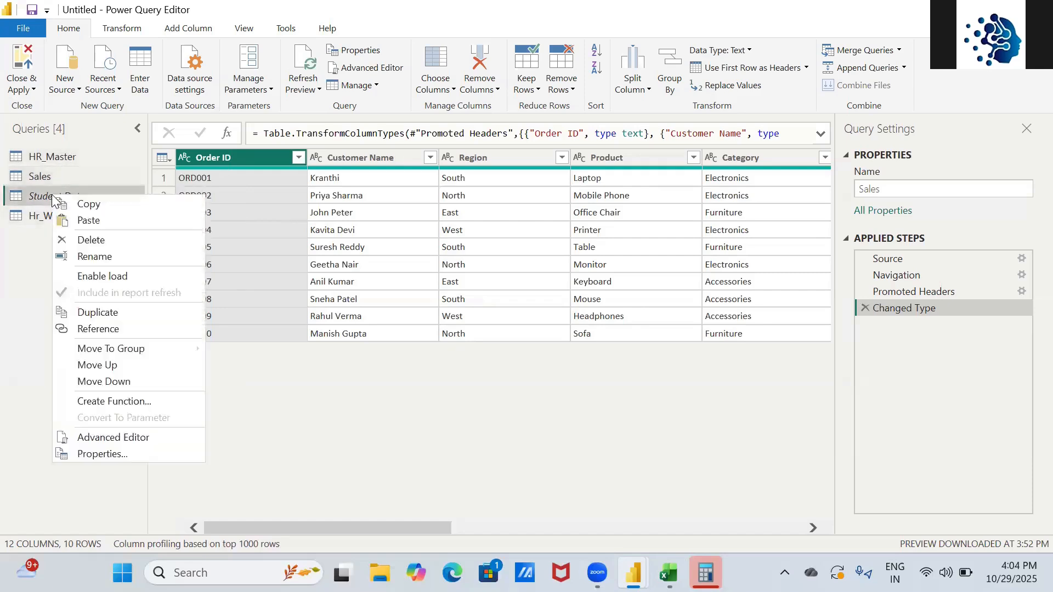
click(108, 277)
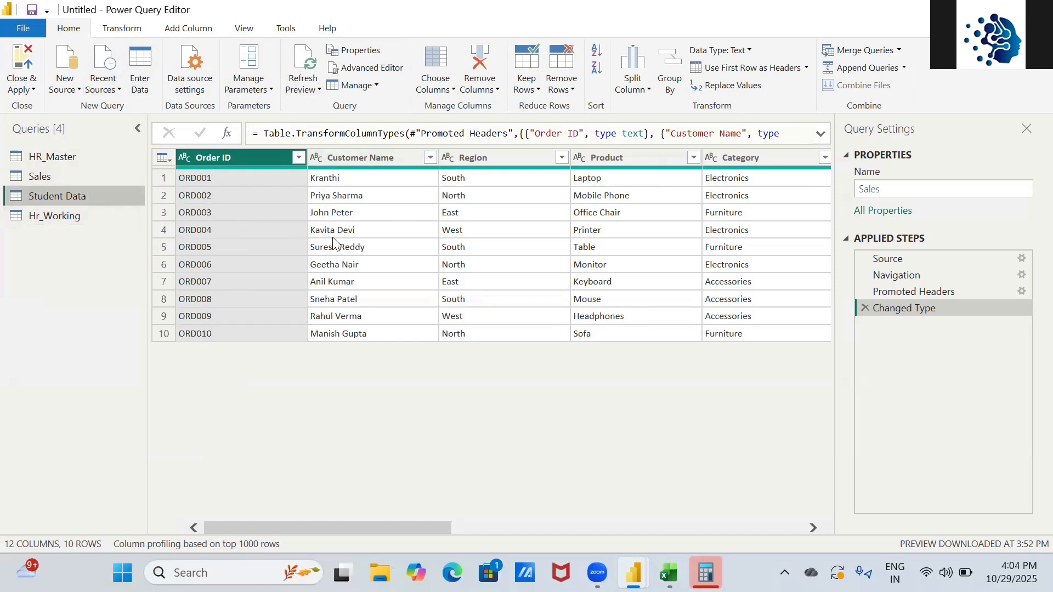
- Fill the Enable Load notes in N17:N18 with light orange
key(alt+Tab)
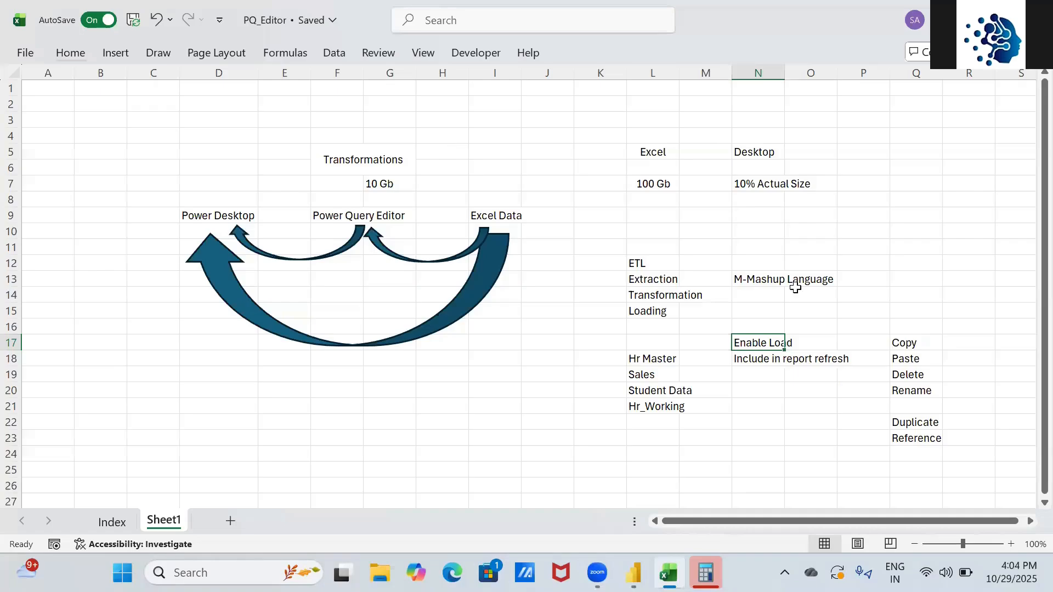
key(shift+Down)
key(alt+h)
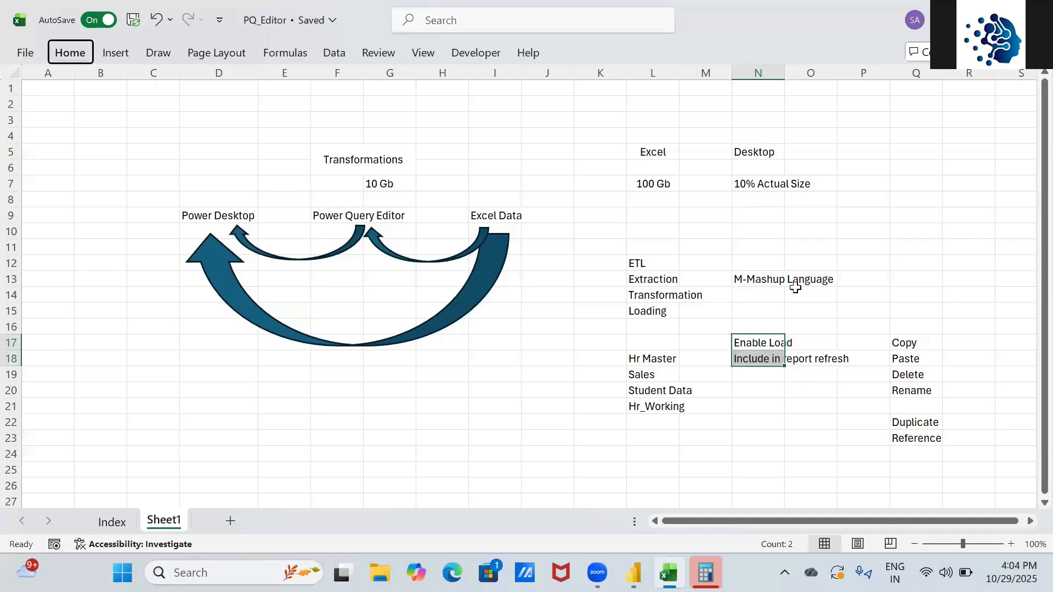
key(h)
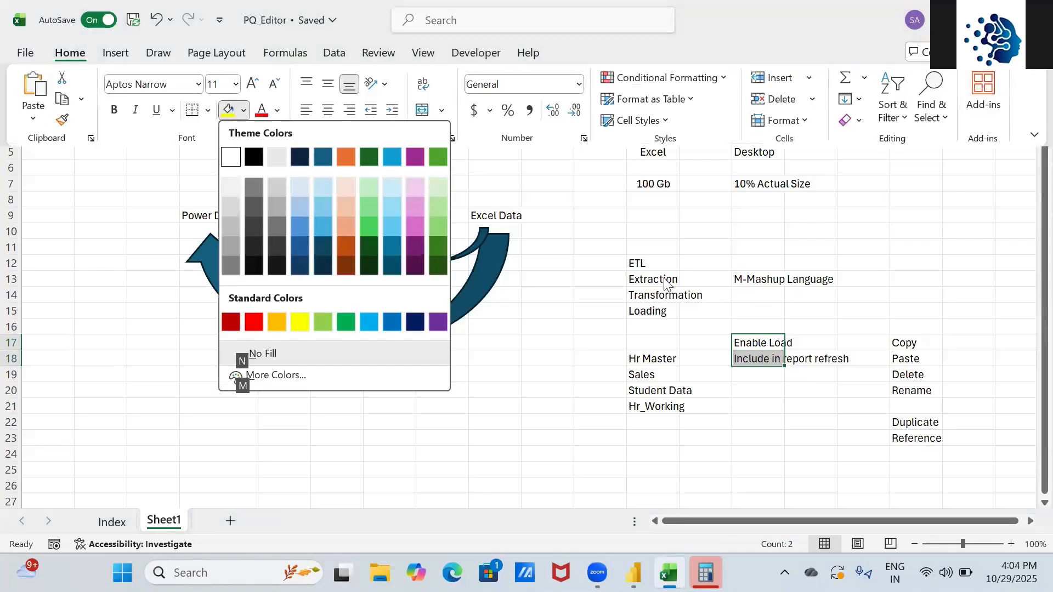
click(346, 189)
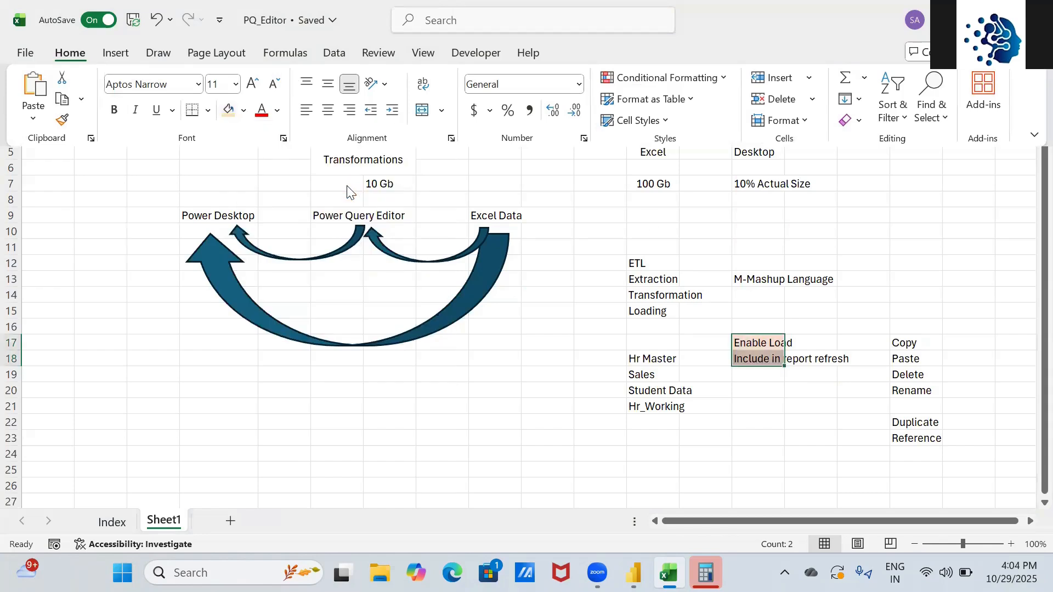
- Enter 2 in cells D21 and D24
click(900, 421)
click(899, 422)
key(shift+Down)
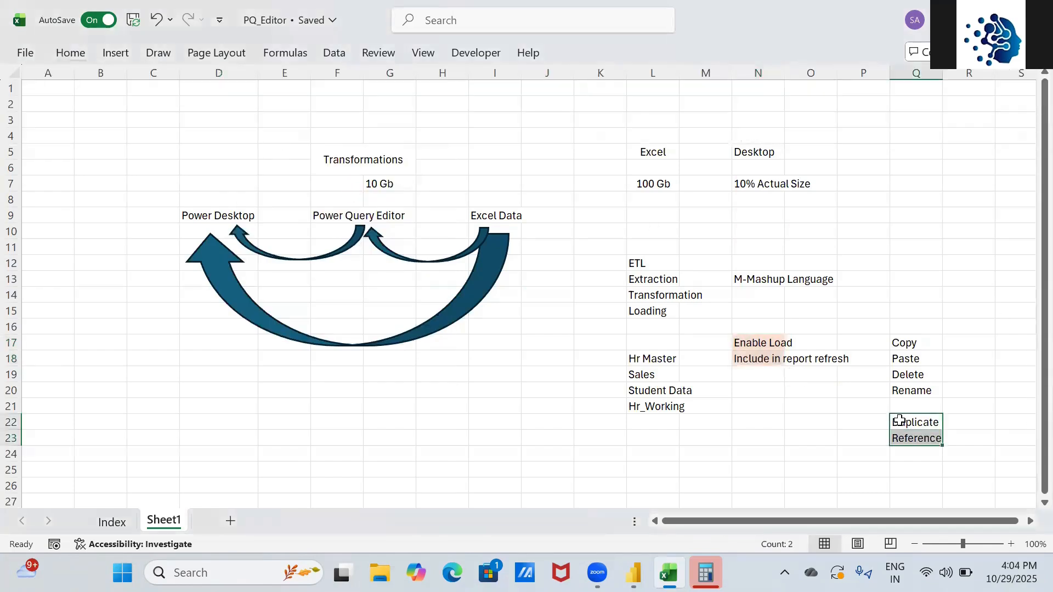
key(Left)
key(Left)
key(Left)
key(Left)
key(Left)
key(Left)
key(Left)
key(Left)
key(Left)
key(Left)
key(Left)
key(Left)
key(Left)
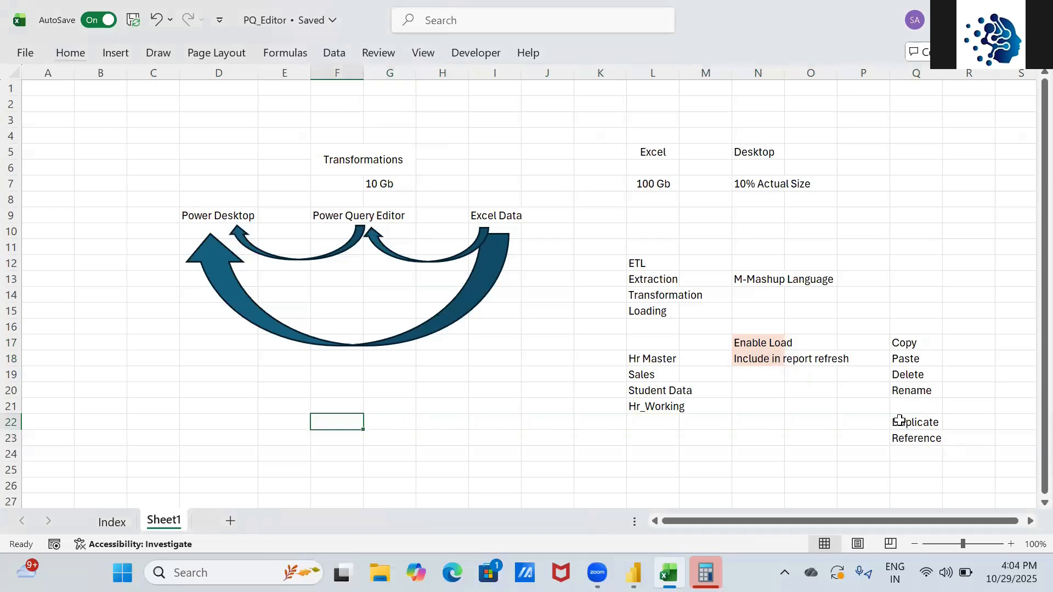
key(Up)
text(2)
key(Return)
key(Down)
key(Down)
text(2)
key(Up)
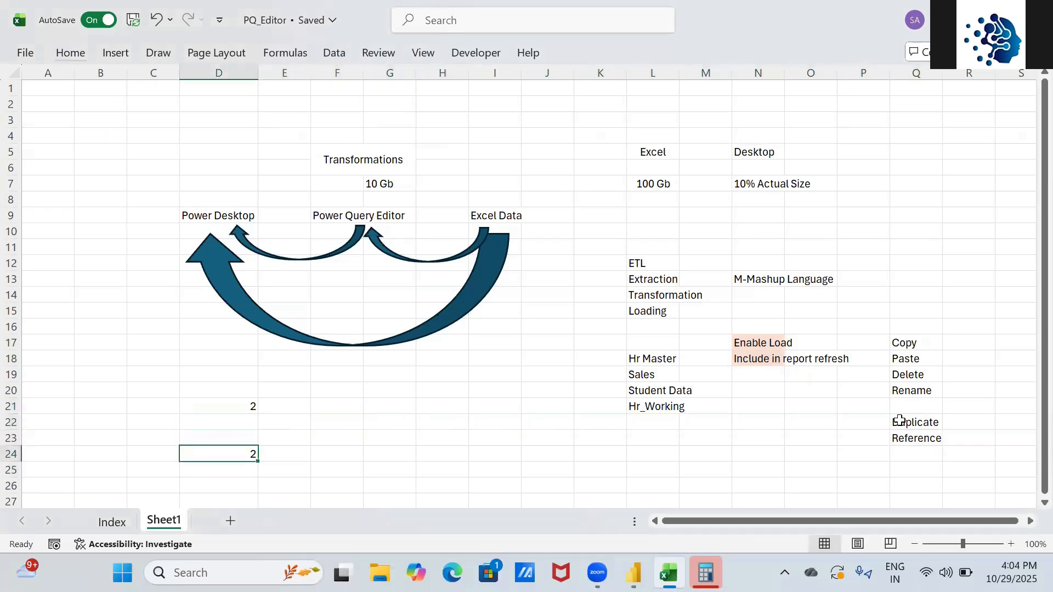
- Copy the 2 from D21 into G21
key(Right)
key(Right)
key(Up)
key(Up)
key(Up)
key(Left)
key(Left)
key(Down)
key(ctrl+c)
key(Right)
key(Right)
key(Right)
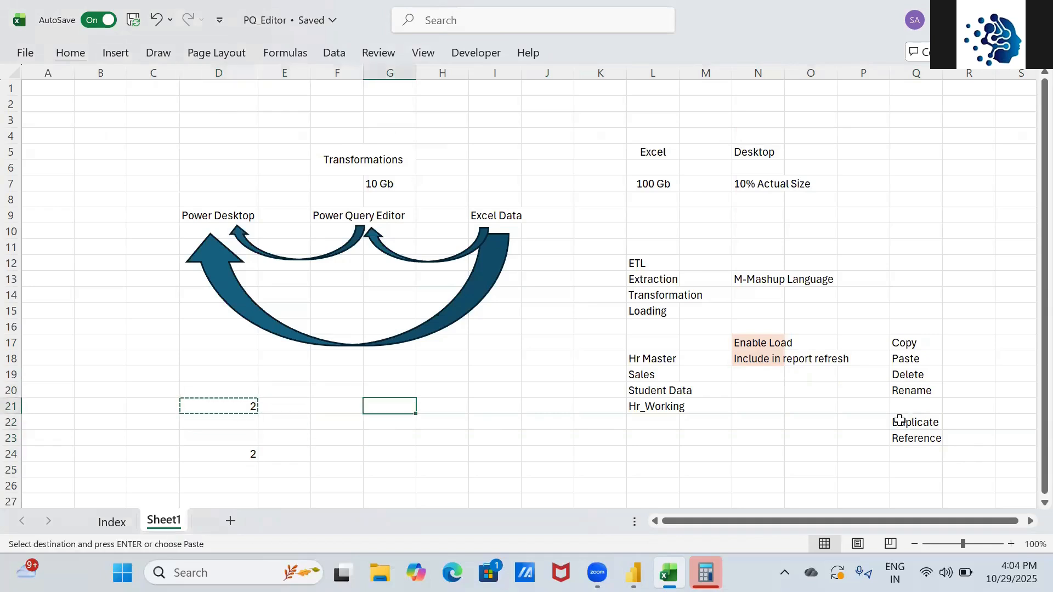
key(ctrl+v)
ctrl+click(899, 421)
key(Escape)
key(Left)
key(Left)
key(Left)
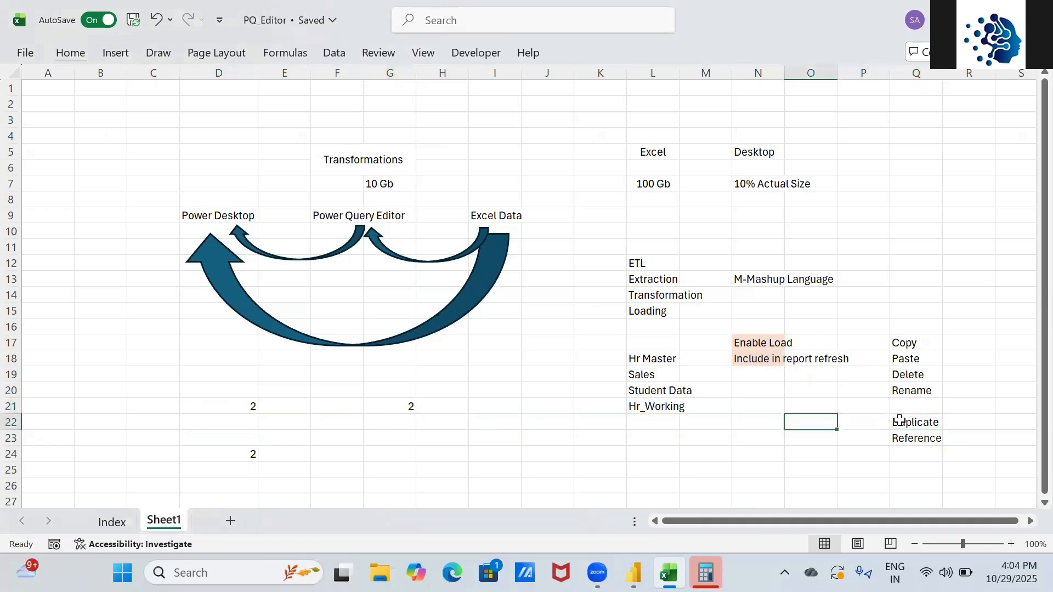
- Clear the extra 2 from D24 and add a formula in G25 referencing D21
click(218, 453)
key(Delete)
key(Up)
key(Up)
key(Up)
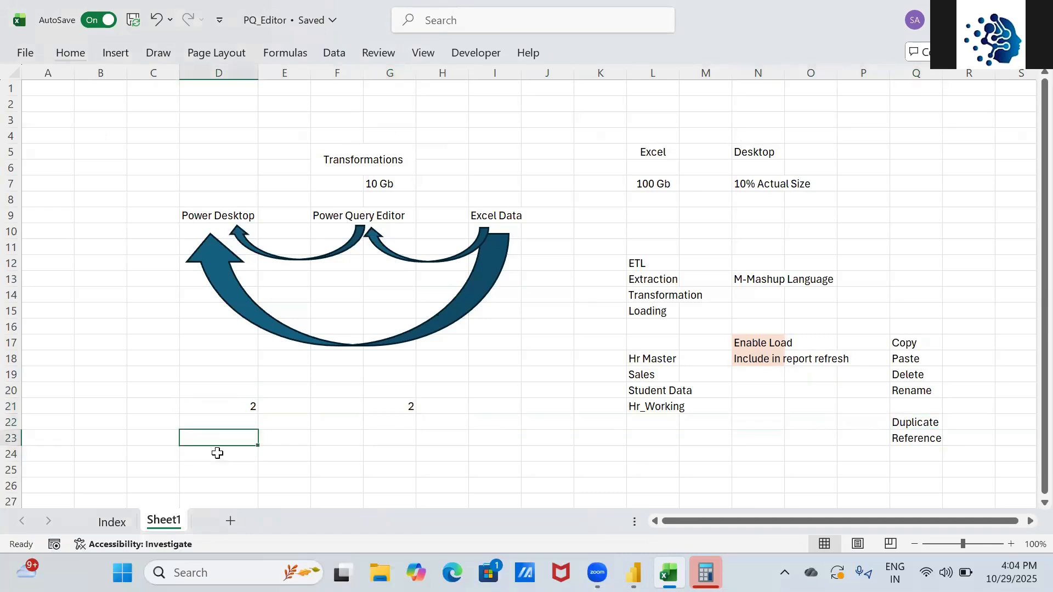
key(Right)
key(Right)
key(Right)
key(Right)
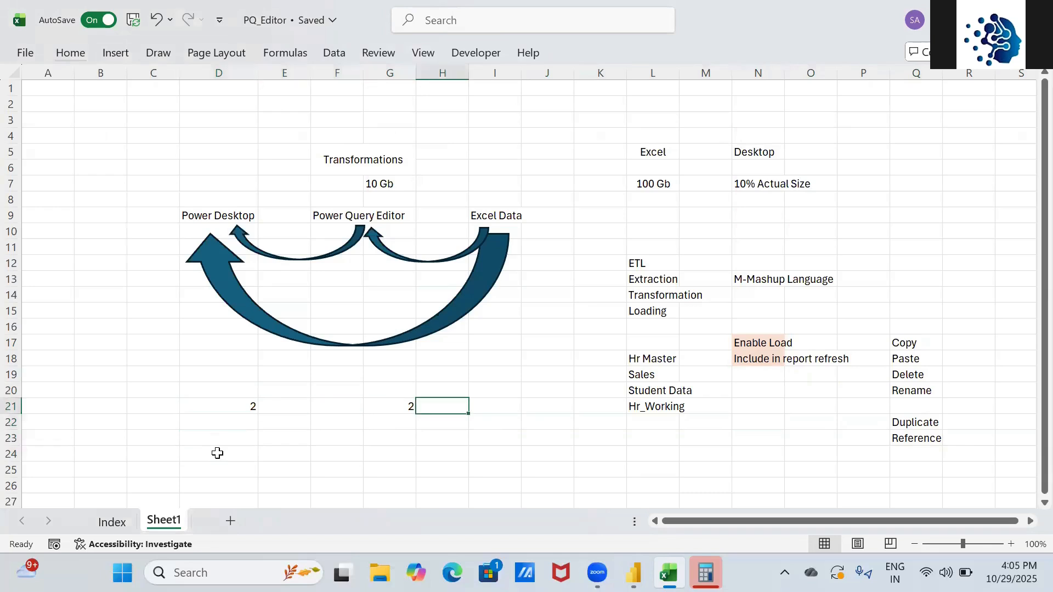
key(Left)
key(Down)
key(Down)
key(Down)
key(Down)
text(=)
key(Left)
key(Left)
key(Left)
key(Left)
key(Up)
key(Up)
key(Up)
key(Up)
key(Right)
key(Return)
text(\)
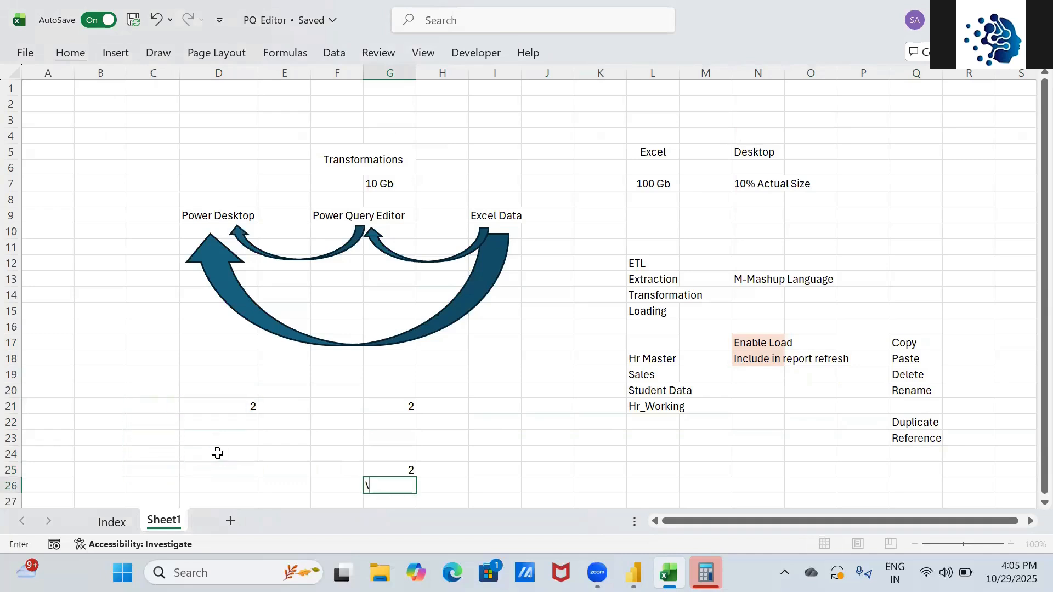
key(Escape)
key(Up)
key(Up)
key(Up)
key(Up)
key(Up)
- Label I21 'Copy & Paste' and I25 'Reference'
key(Right)
key(Right)
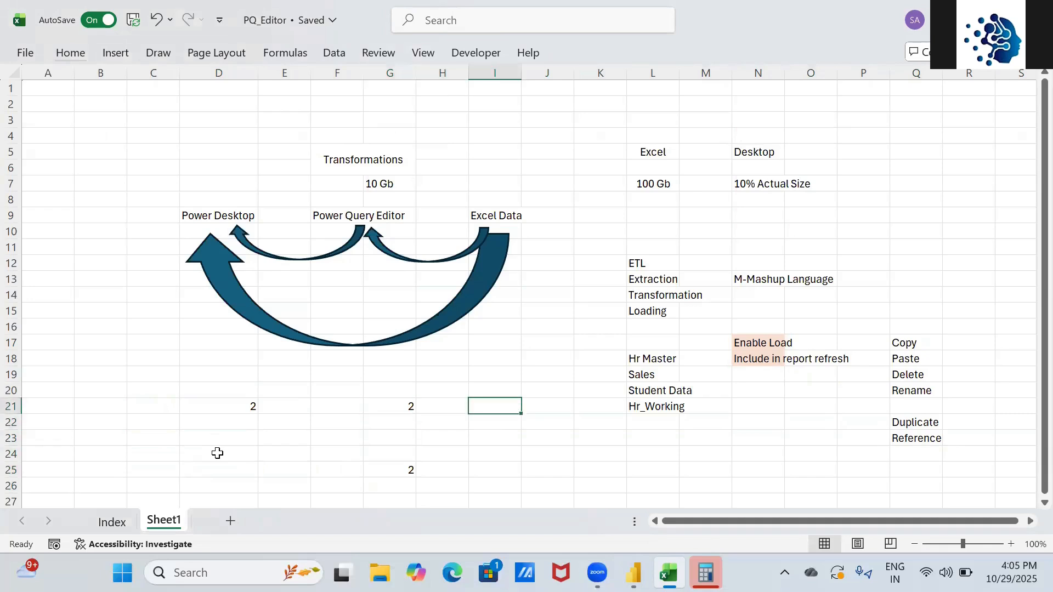
text(Copy & )
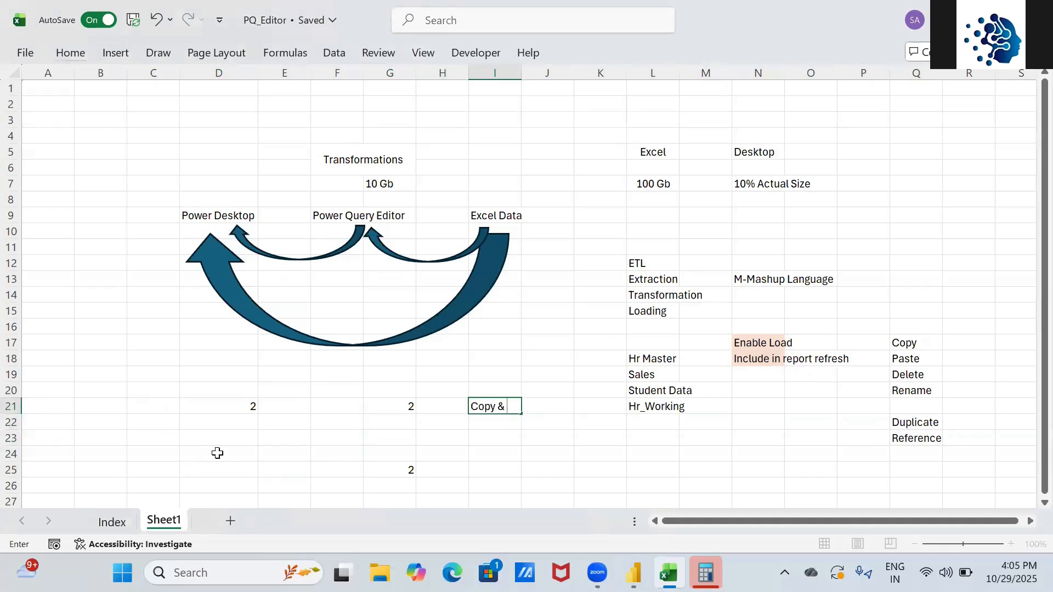
text(Paste)
key(Return)
key(Return)
key(Return)
key(Return)
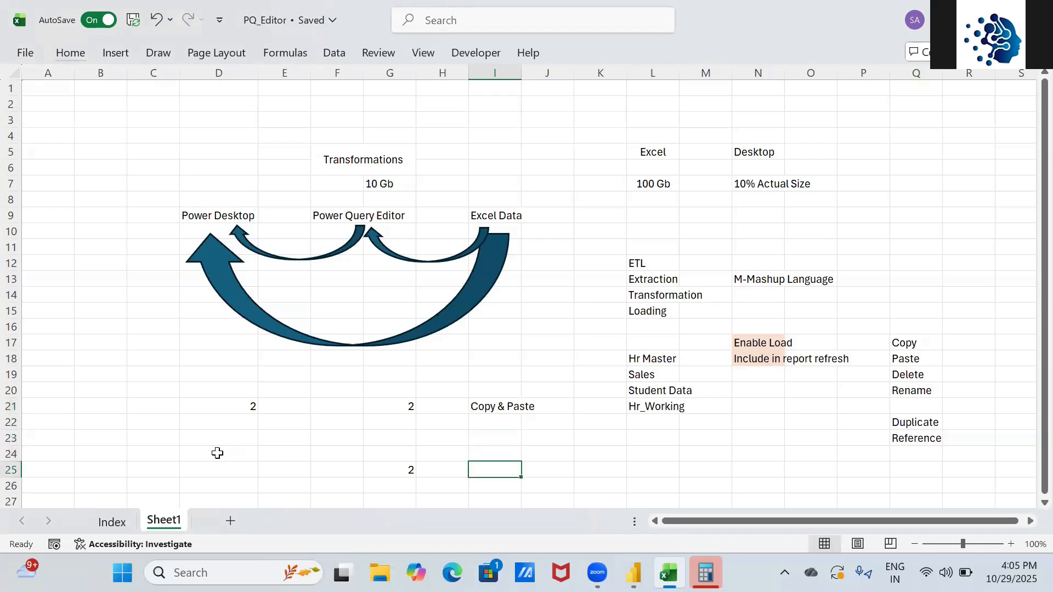
text(Refre)
key(BackSpace)
key(BackSpace)
text(efe)
key(BackSpace)
text(rn)
key(BackSpace)
text(ence)
key(Up)
key(Up)
key(Up)
key(Up)
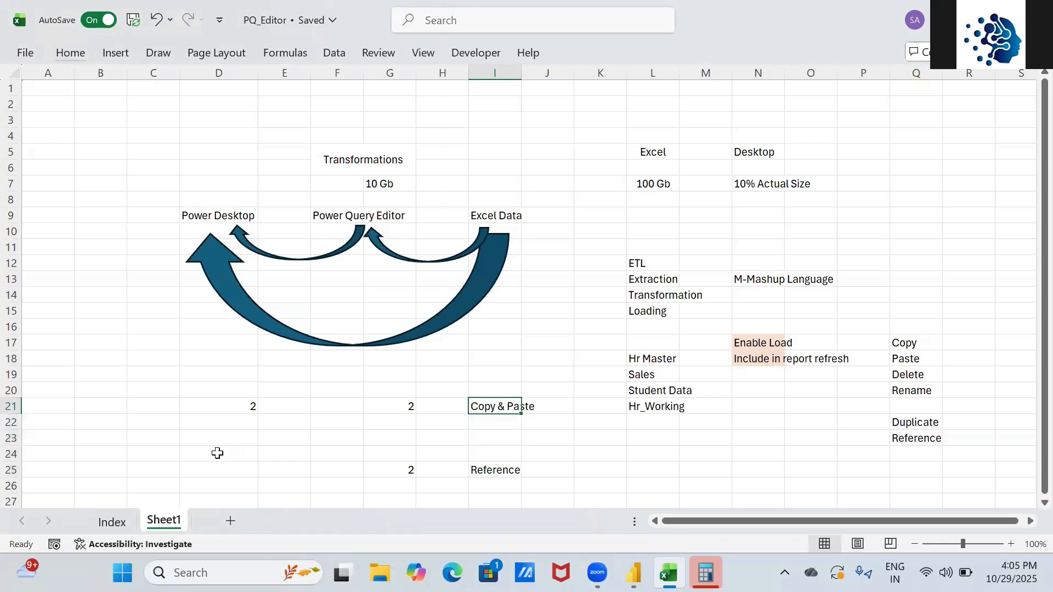
- Replace D21's 2 with 'Powerbi' and check the values in G25 and G21
key(Left)
key(Left)
key(Left)
key(Left)
key(Left)
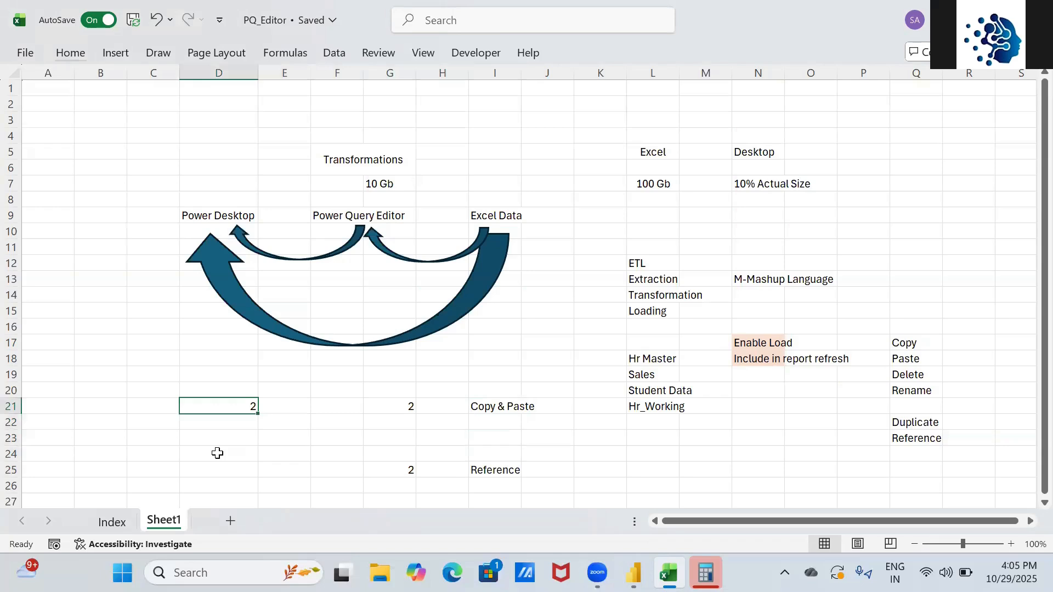
text(Powerbi)
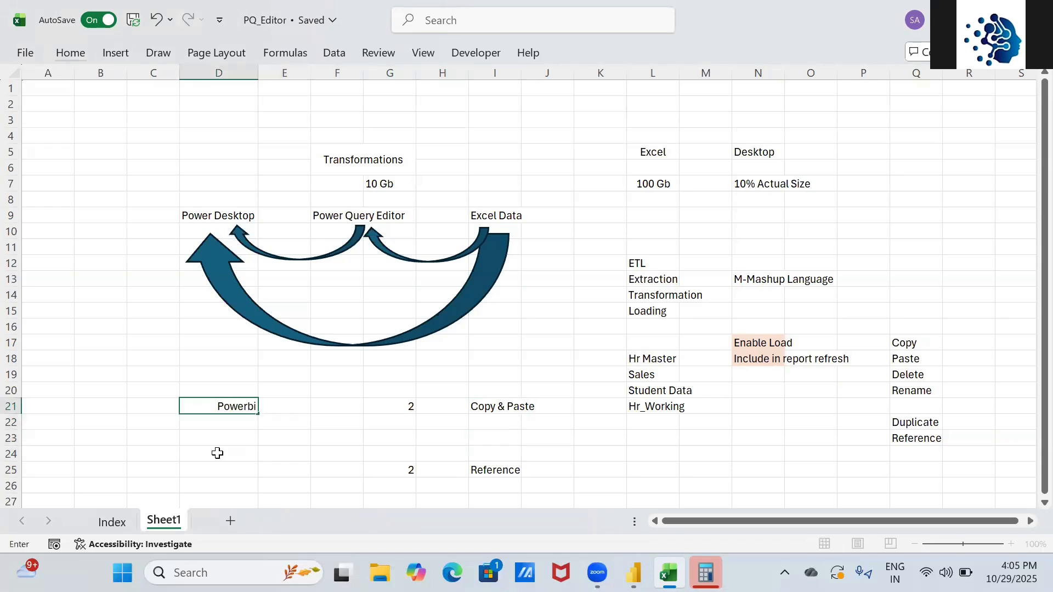
key(Return)
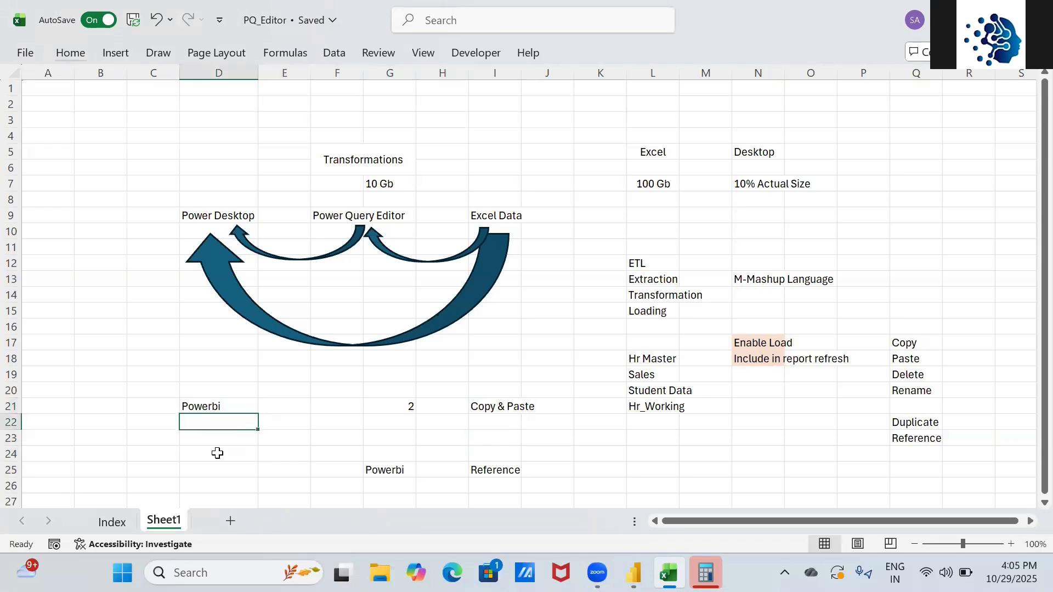
click(384, 470)
click(393, 405)
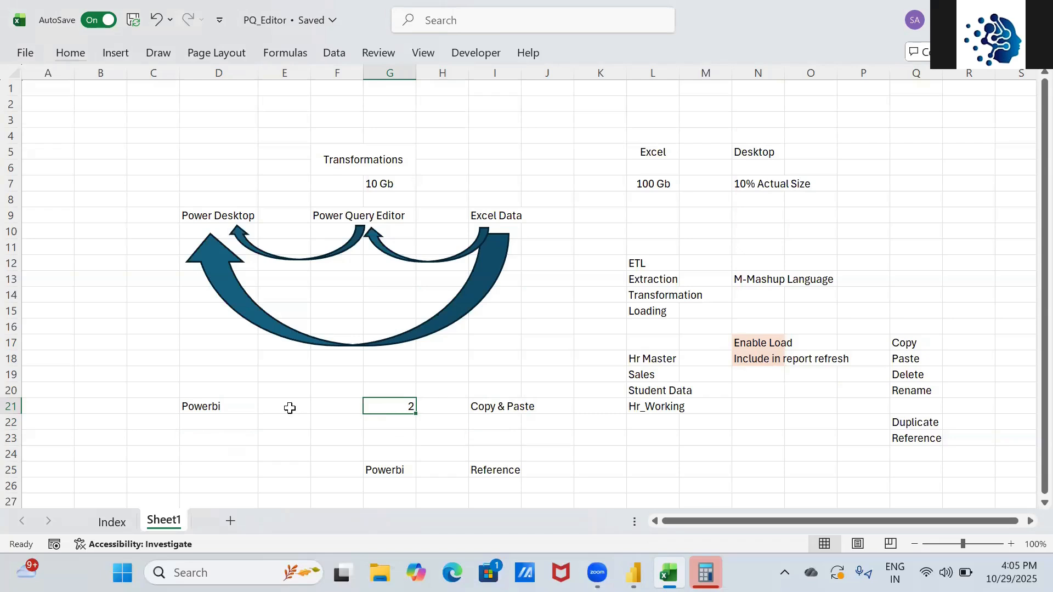
- Review the Reference and Copy & Paste labels, then return to Power Query Editor
key(alt+Tab)
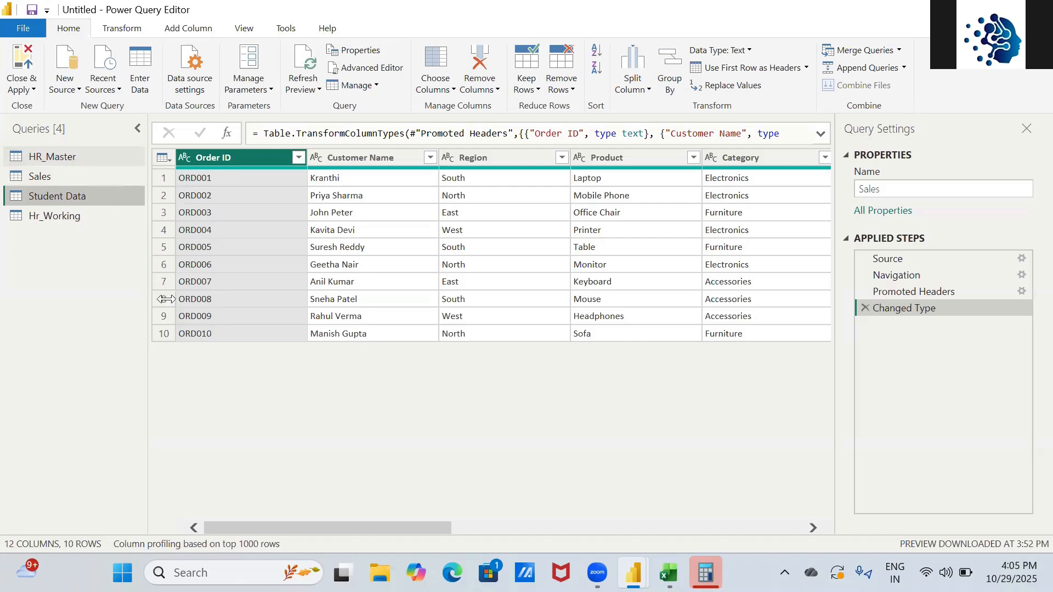
key(alt+Tab)
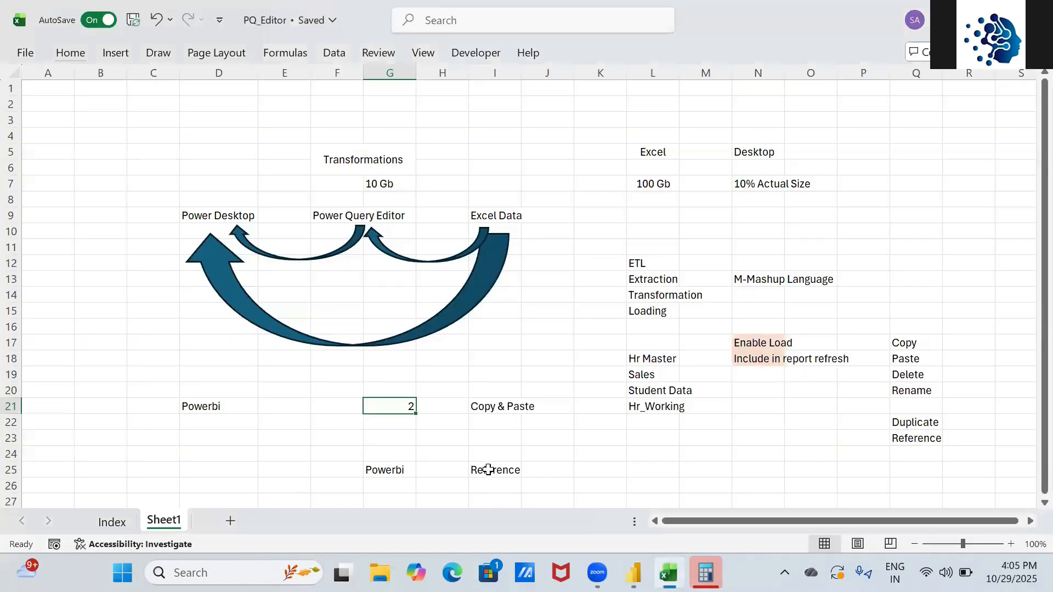
click(488, 470)
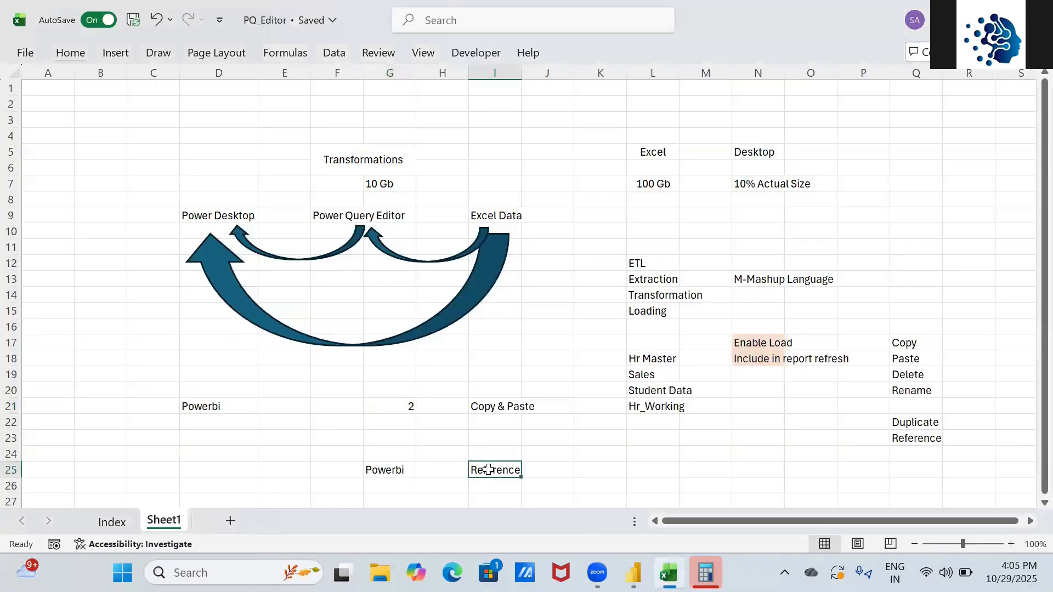
click(489, 401)
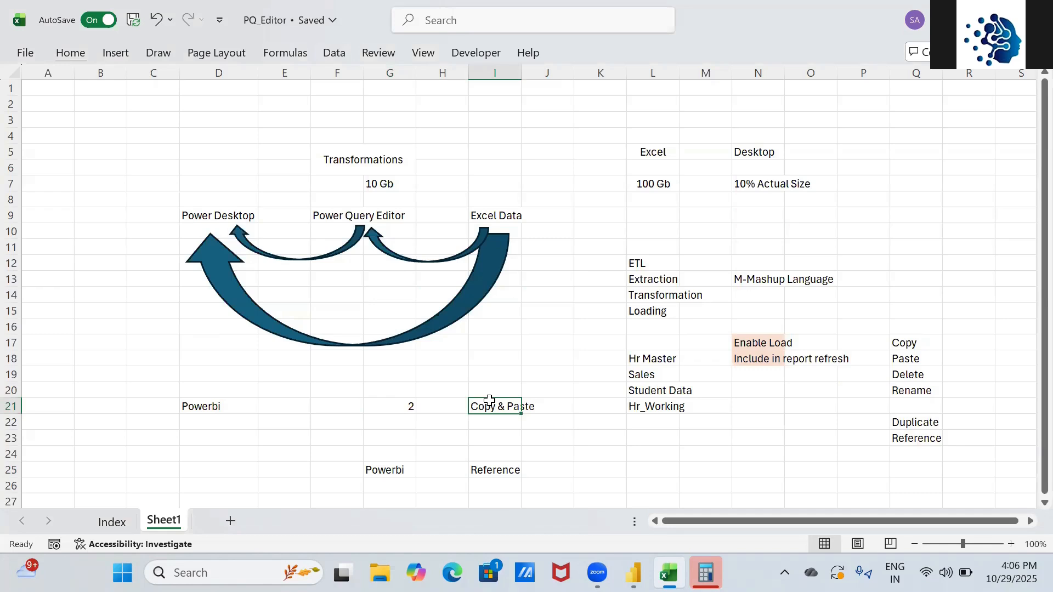
key(alt+Tab)
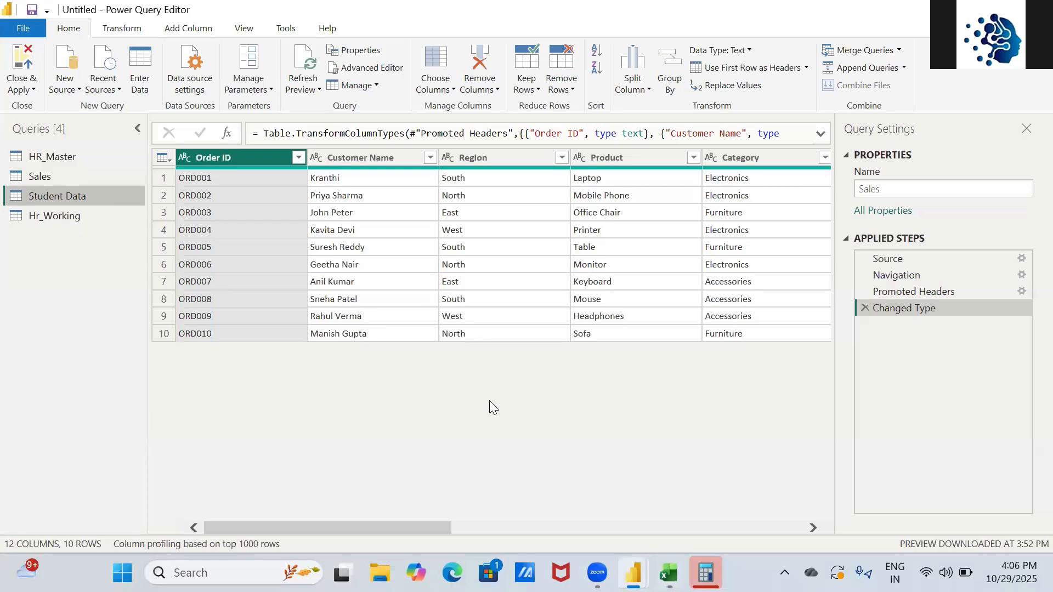
- Add a new query group named 'Student Data' from the Queries pane's context menu
right_click(95, 195)
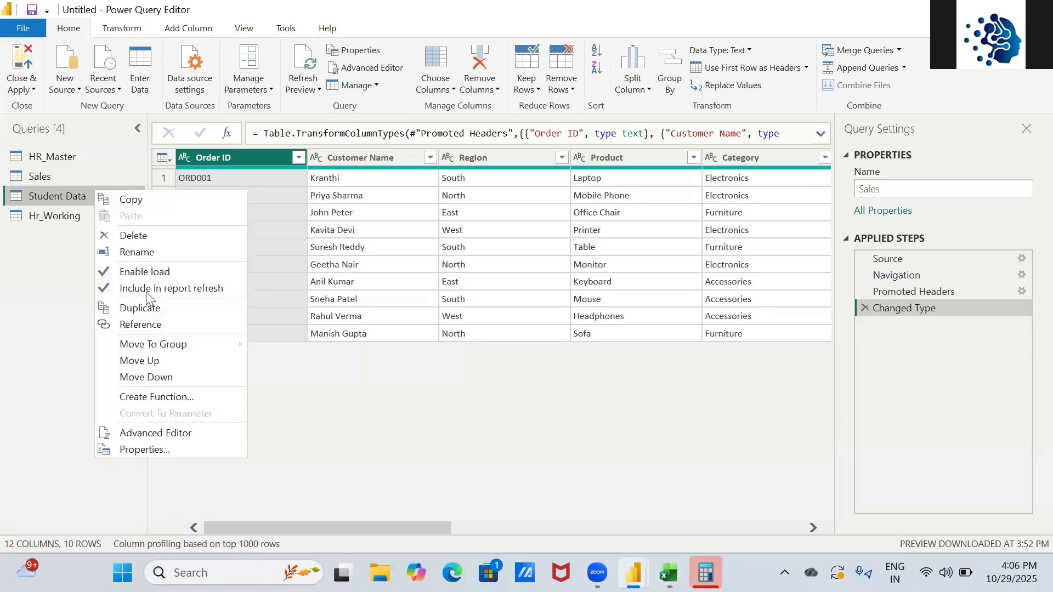
mouse_move(155, 347)
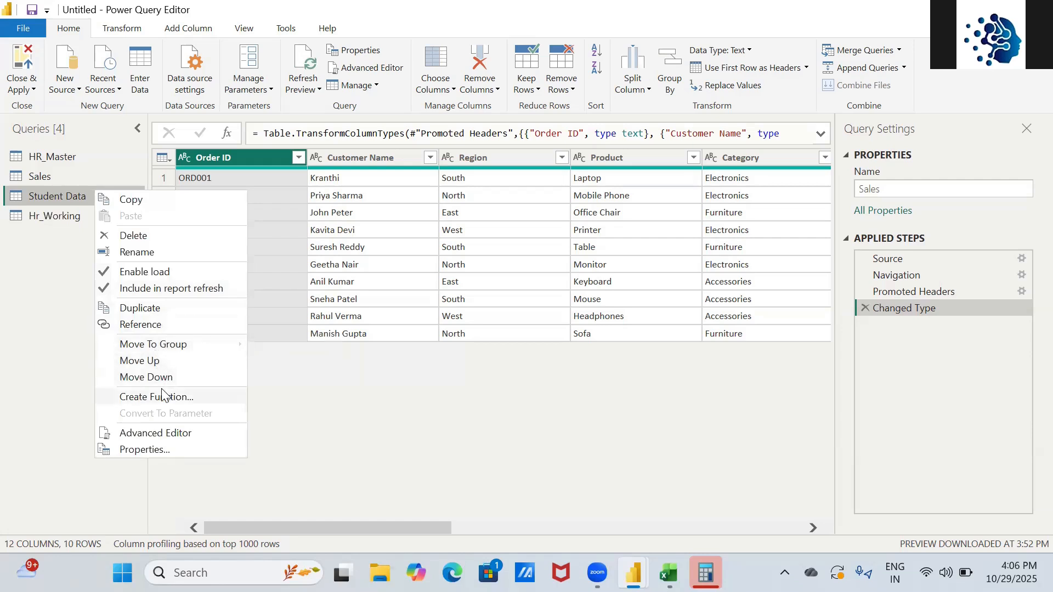
click(41, 288)
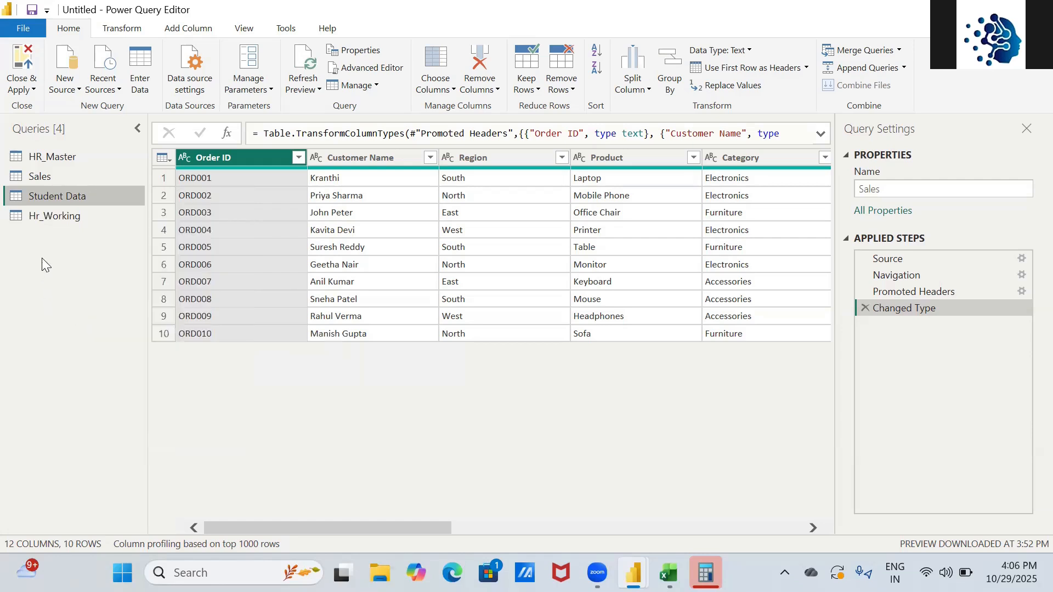
right_click(42, 258)
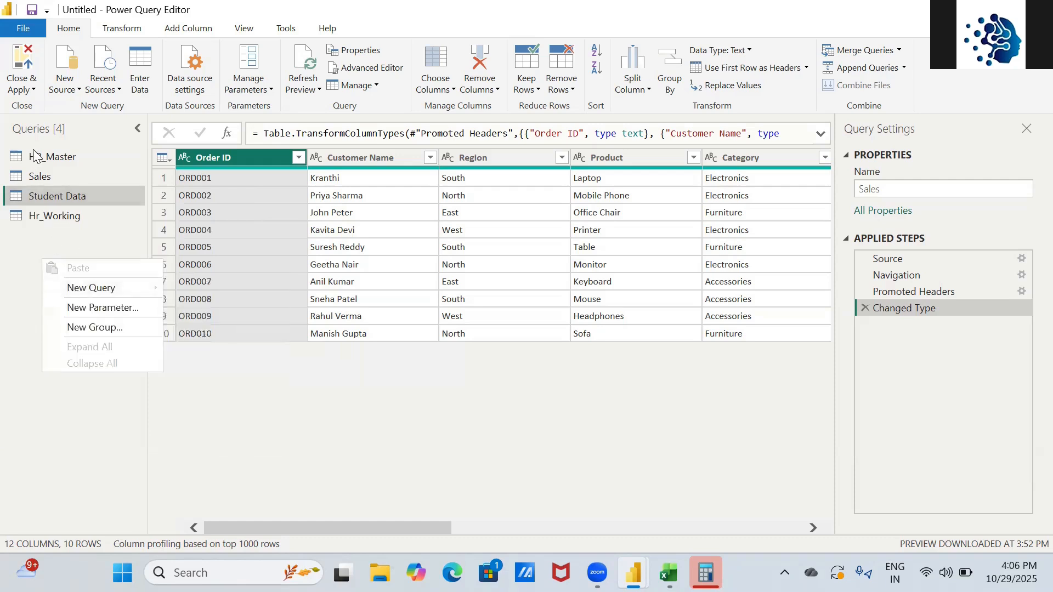
click(92, 330)
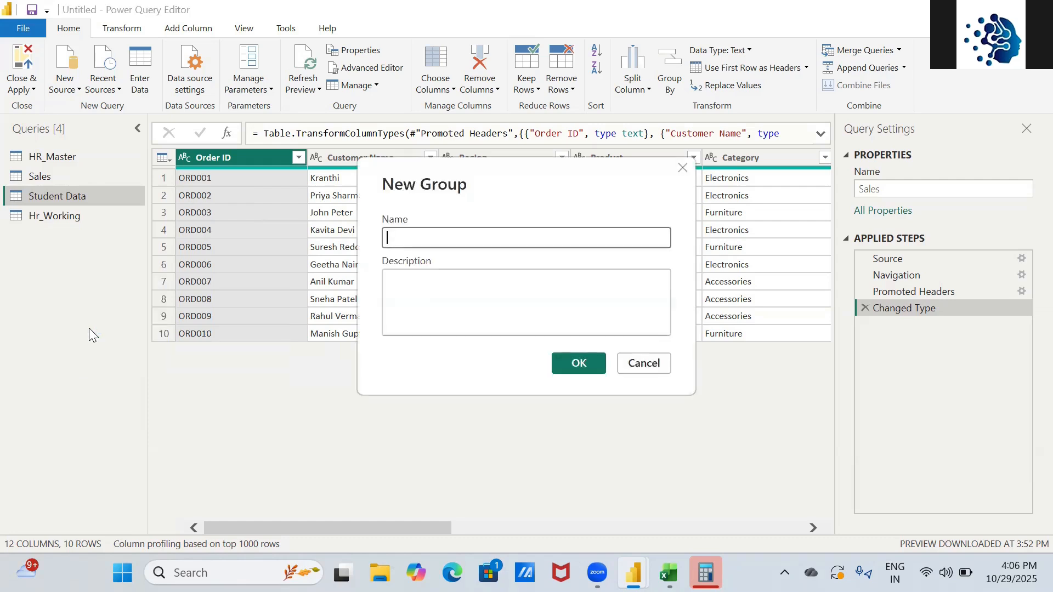
text(Student Data)
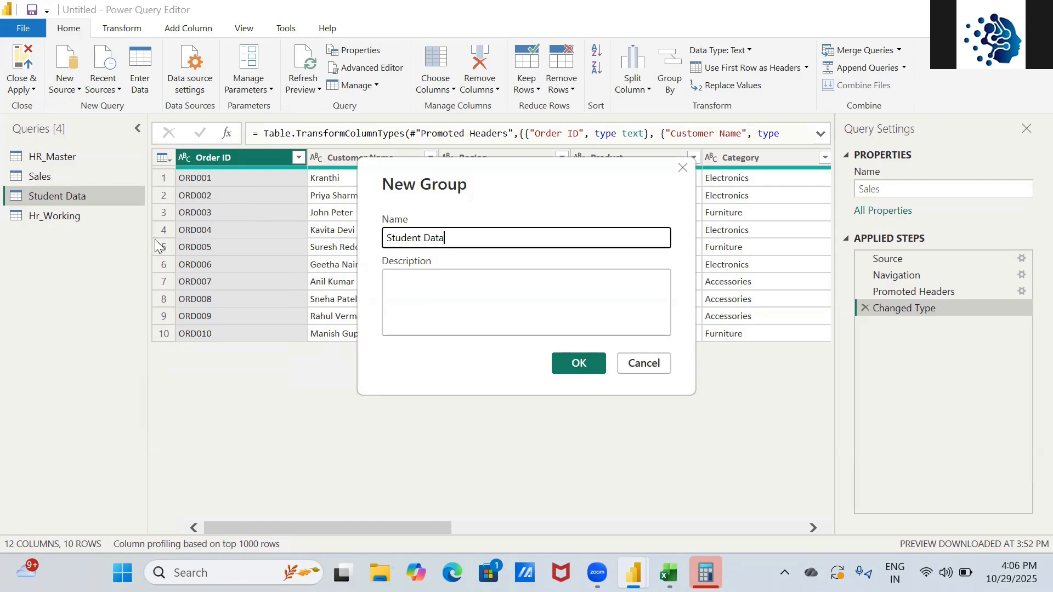
click(442, 303)
click(563, 358)
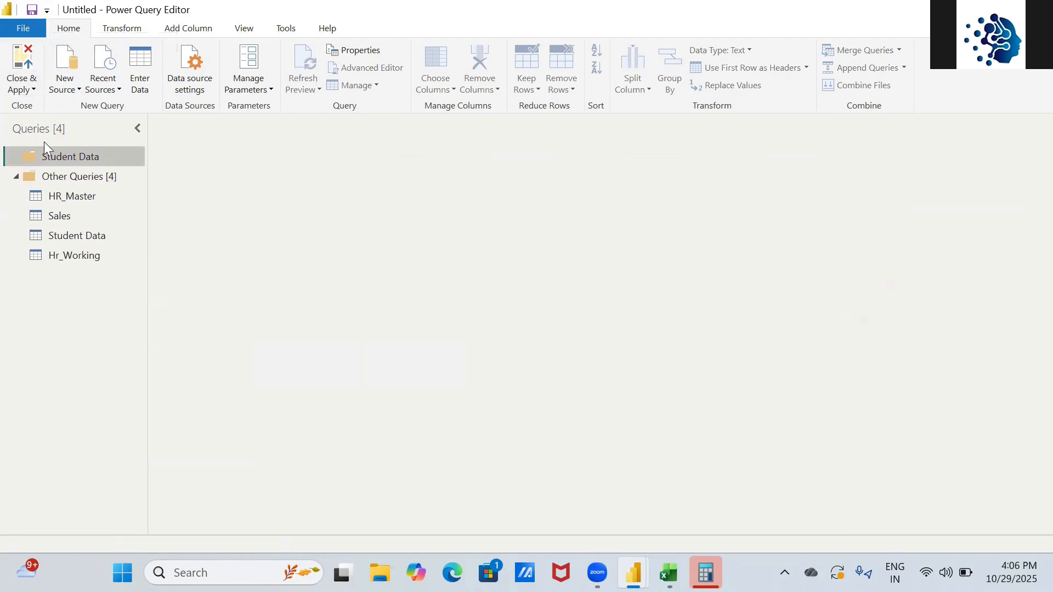
- Move the Student Data query into the Student Data group
click(69, 238)
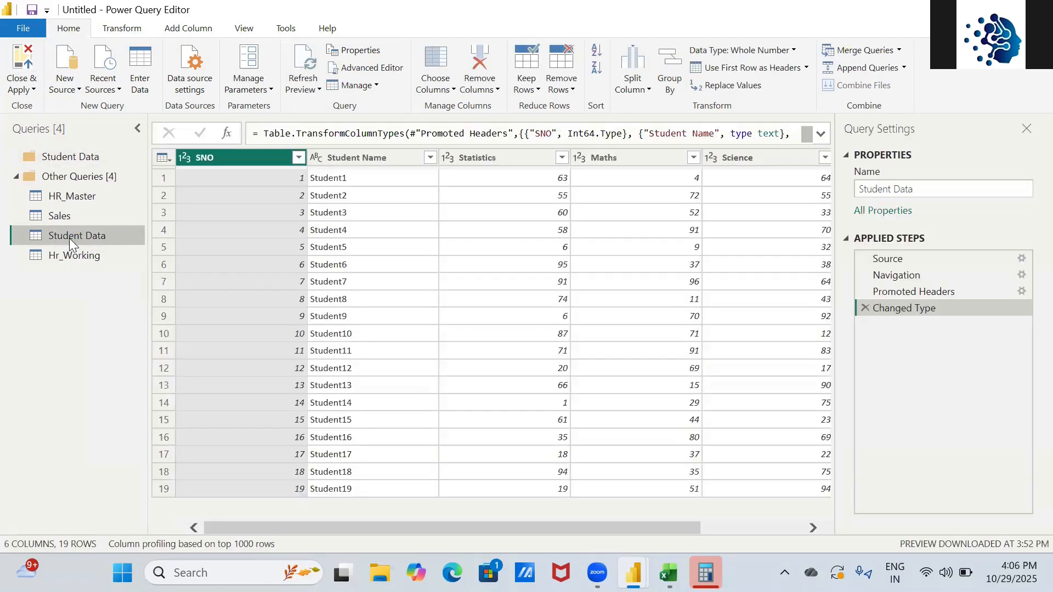
drag(69, 238, 85, 156)
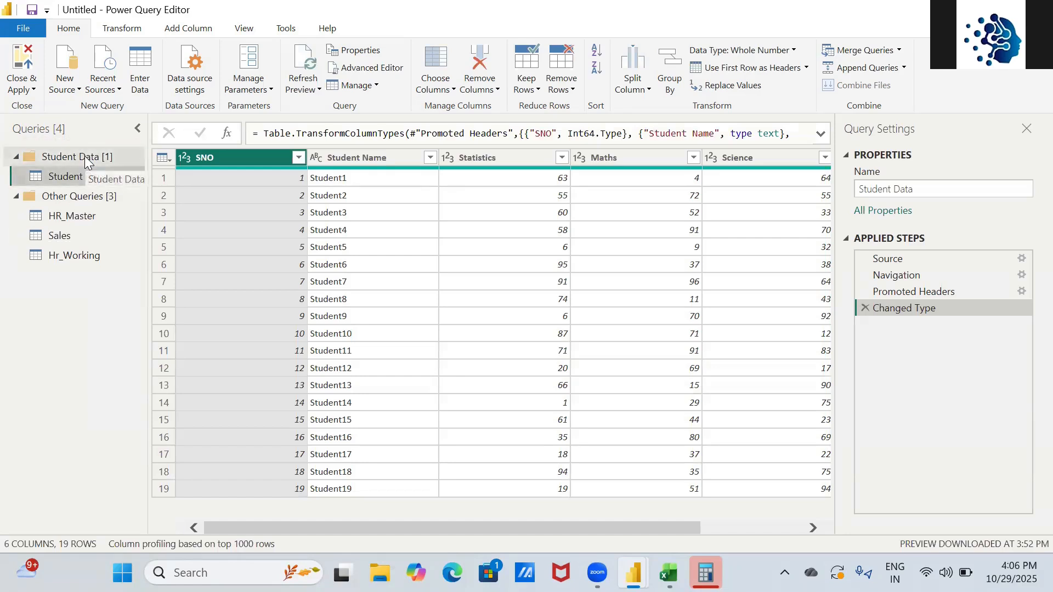
right_click(65, 239)
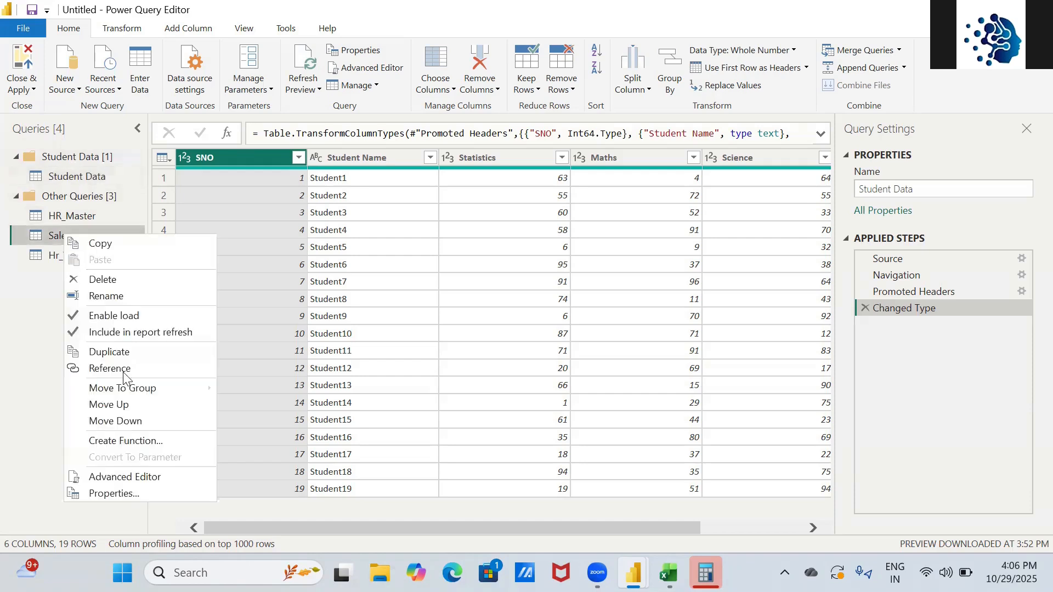
mouse_move(131, 393)
click(15, 282)
- Create another query group named 'HR'
right_click(66, 258)
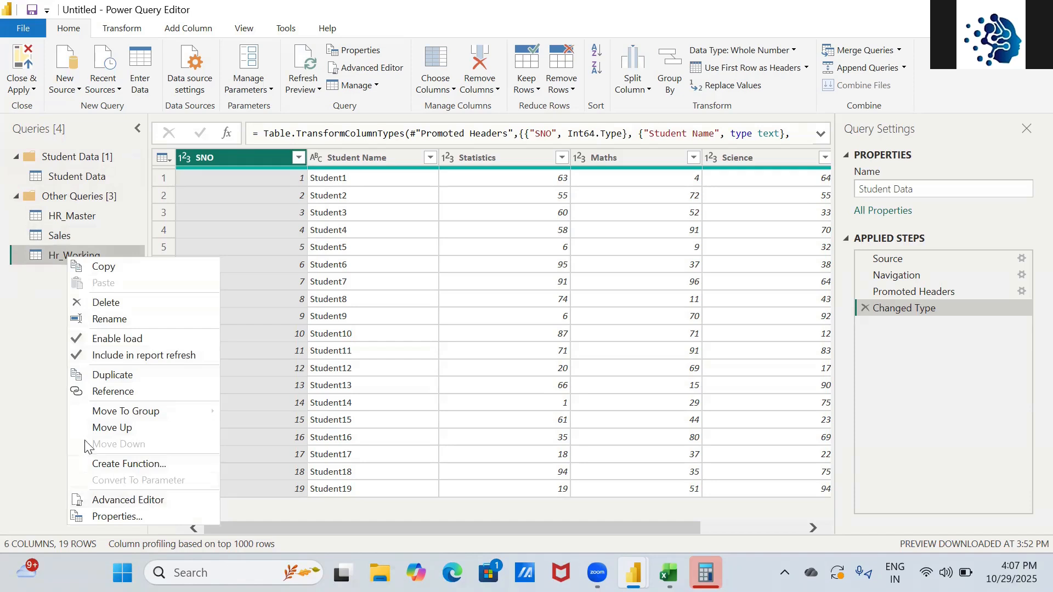
right_click(18, 328)
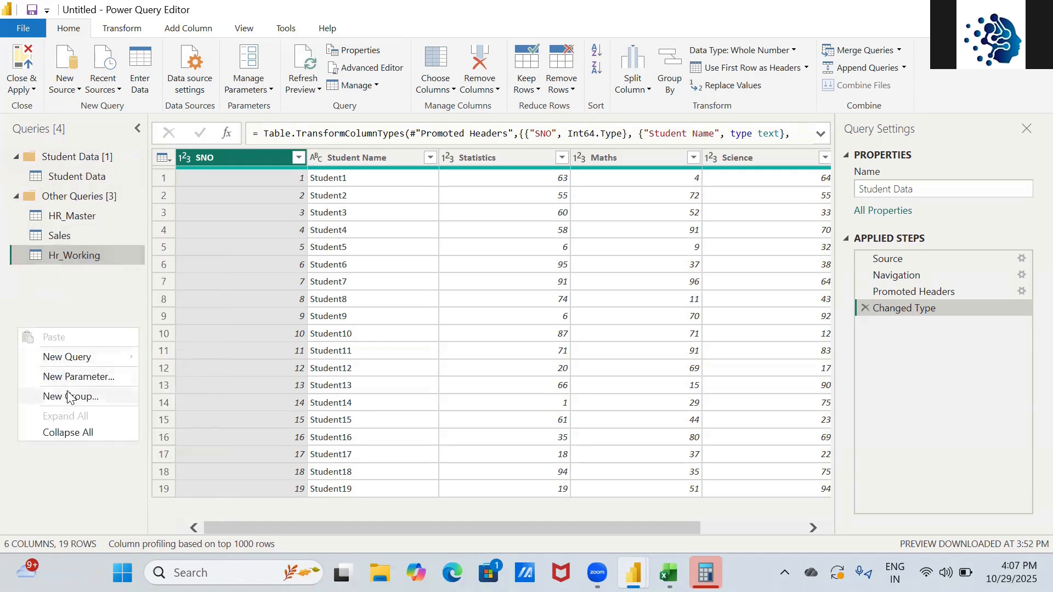
click(70, 401)
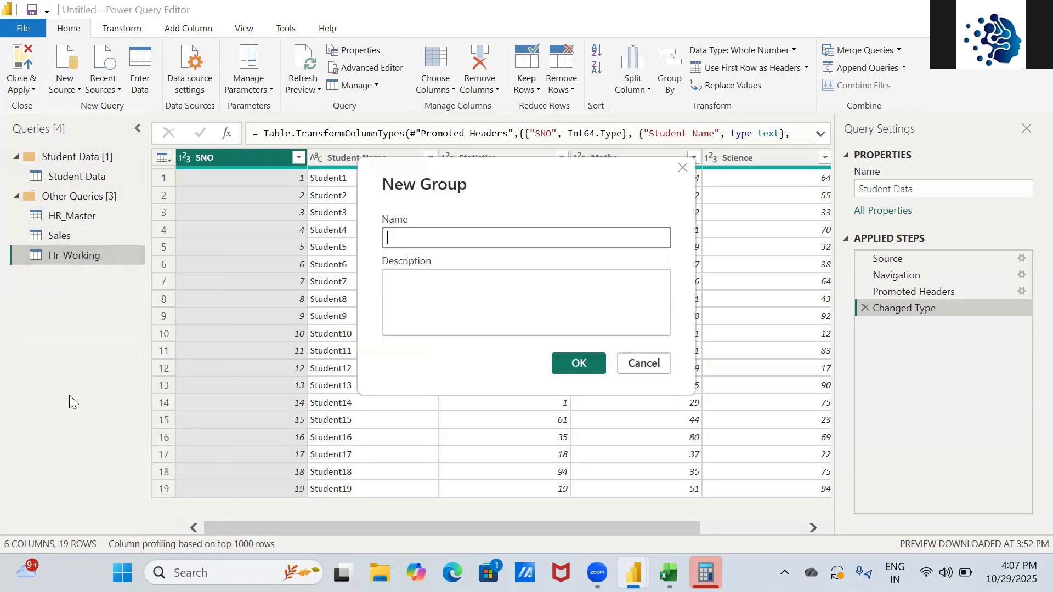
text(HR)
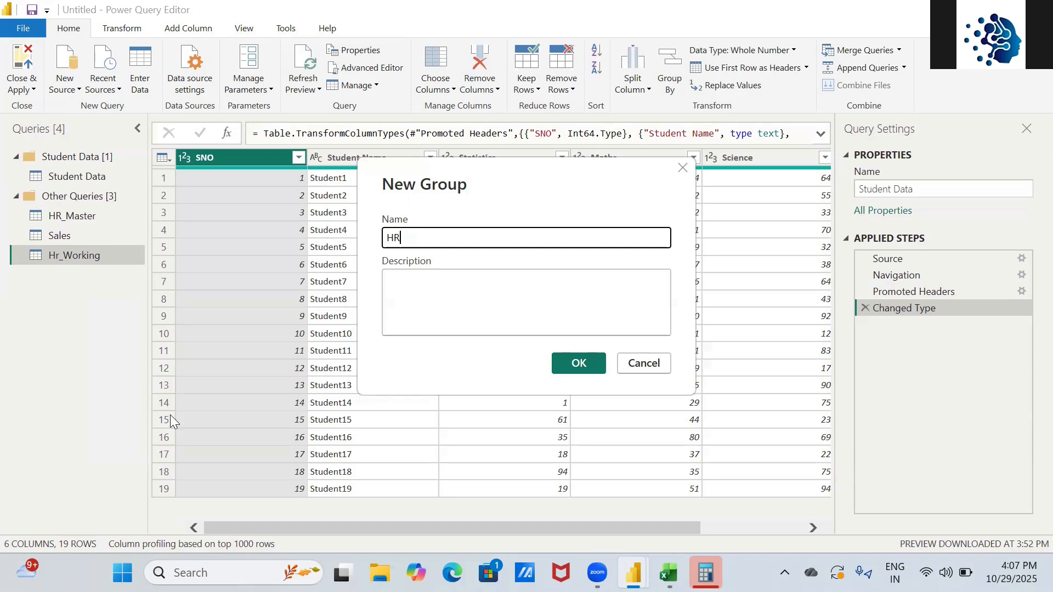
key(Return)
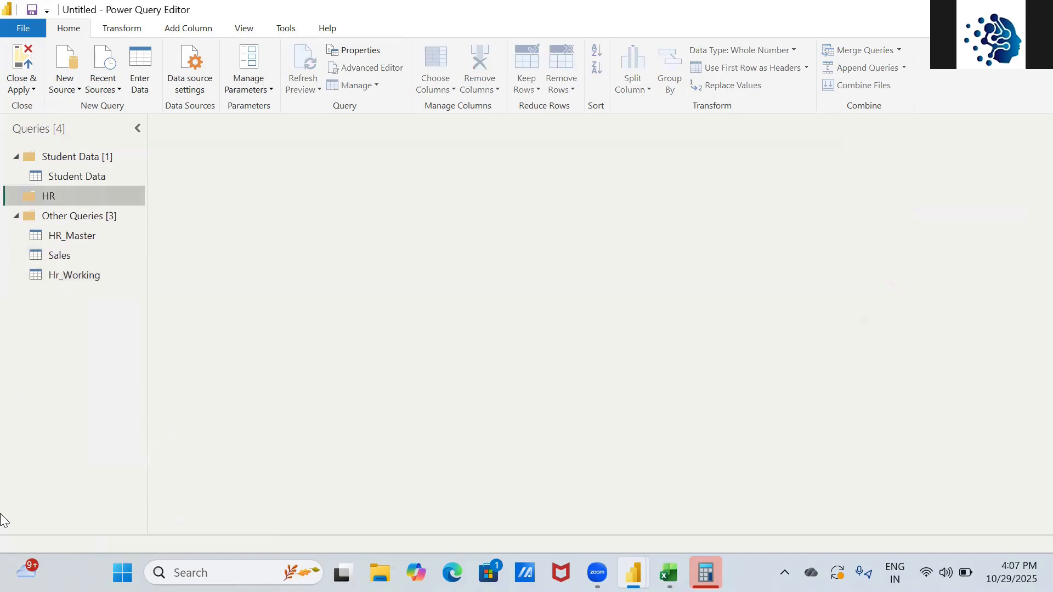
- Move the HR_Master and Hr_Working queries into the HR group
click(81, 239)
drag(77, 227, 73, 202)
drag(82, 280, 73, 208)
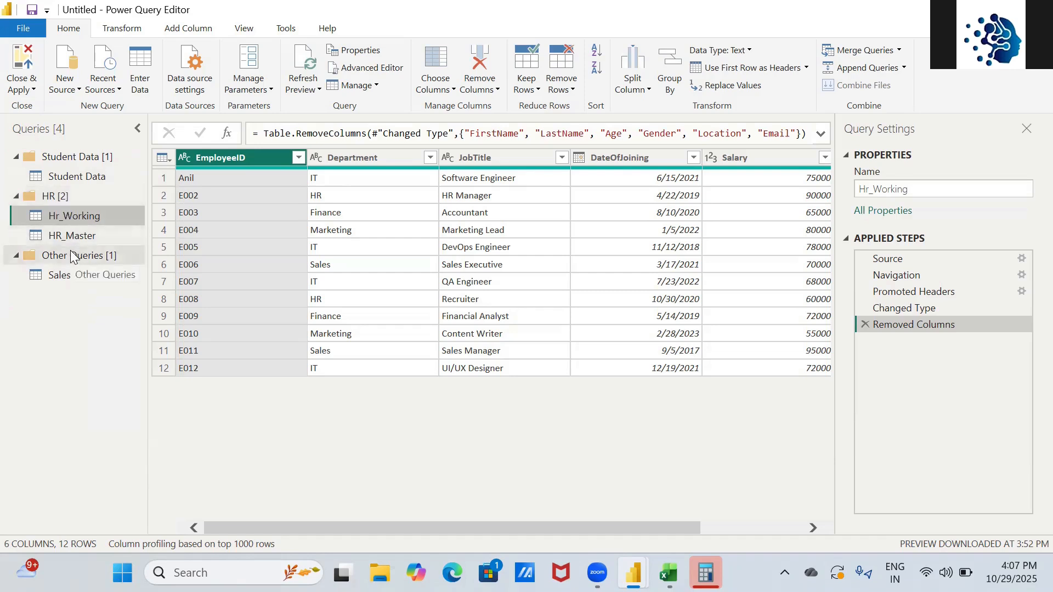
- Create a 'Sales' query group and move the Sales query into it
right_click(60, 308)
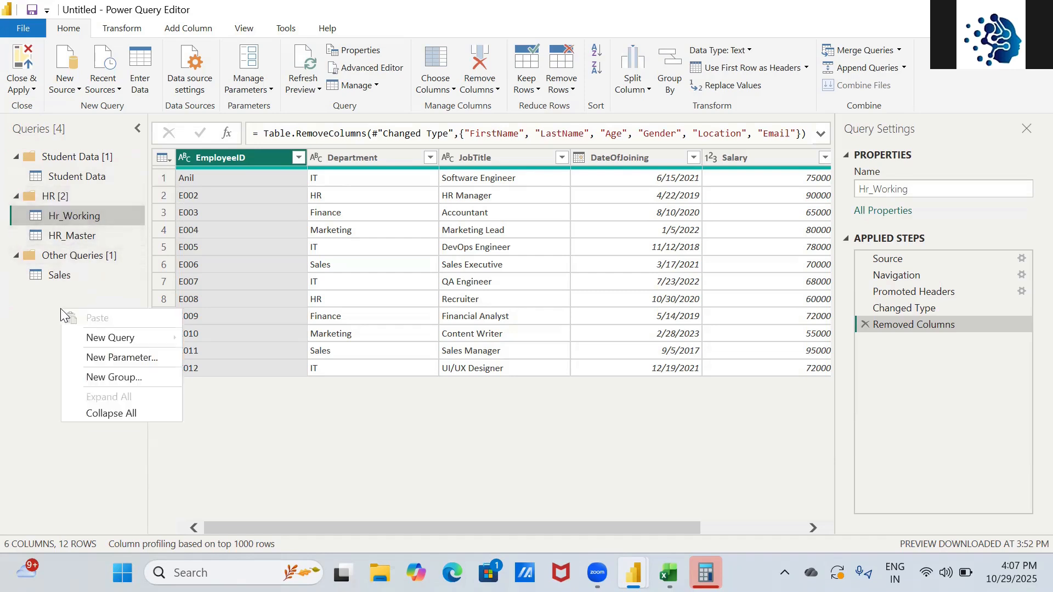
click(101, 376)
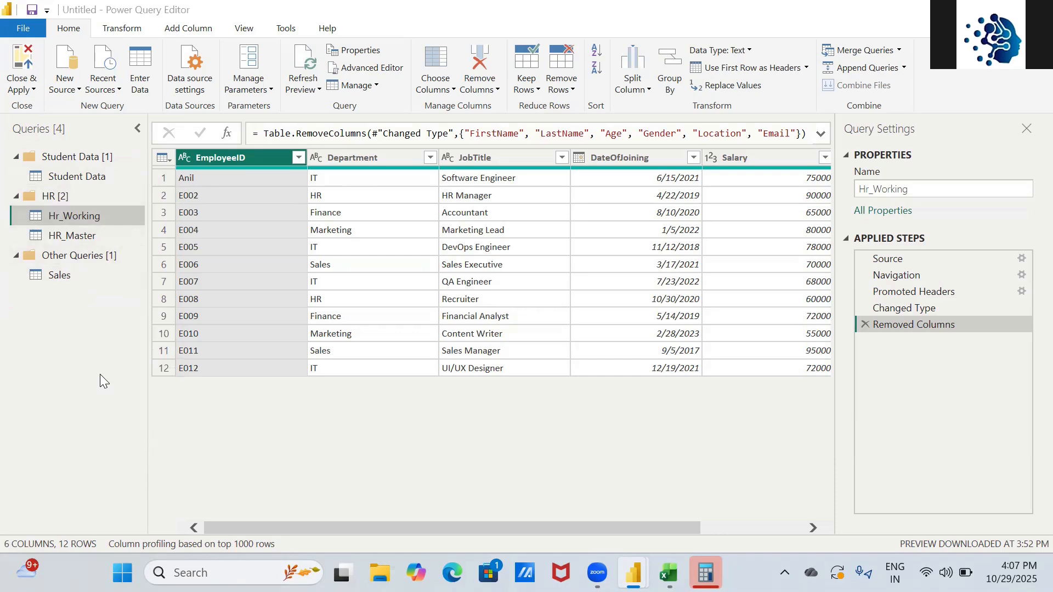
text(Sales)
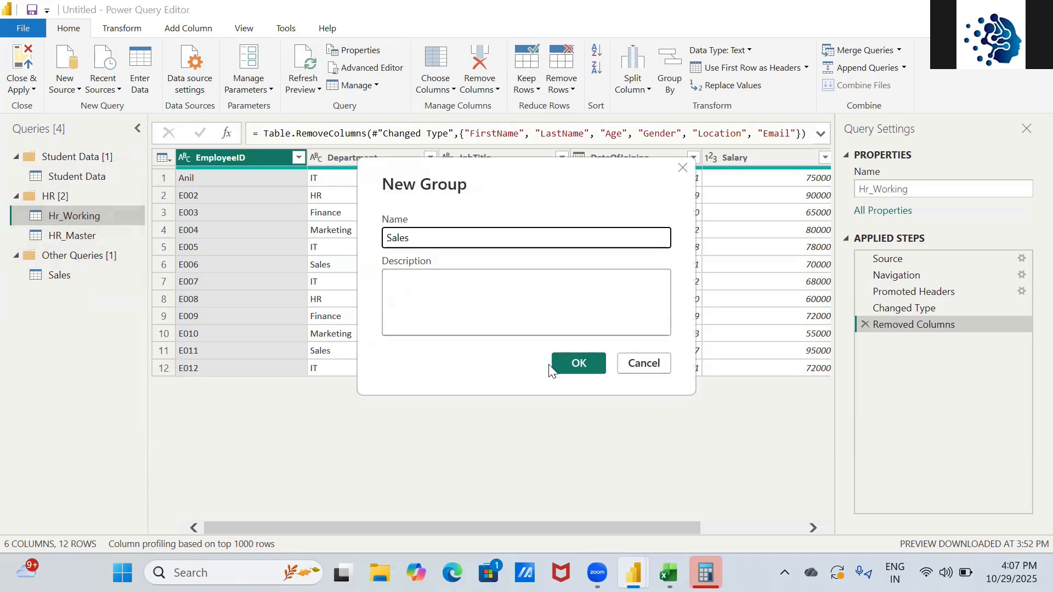
click(581, 362)
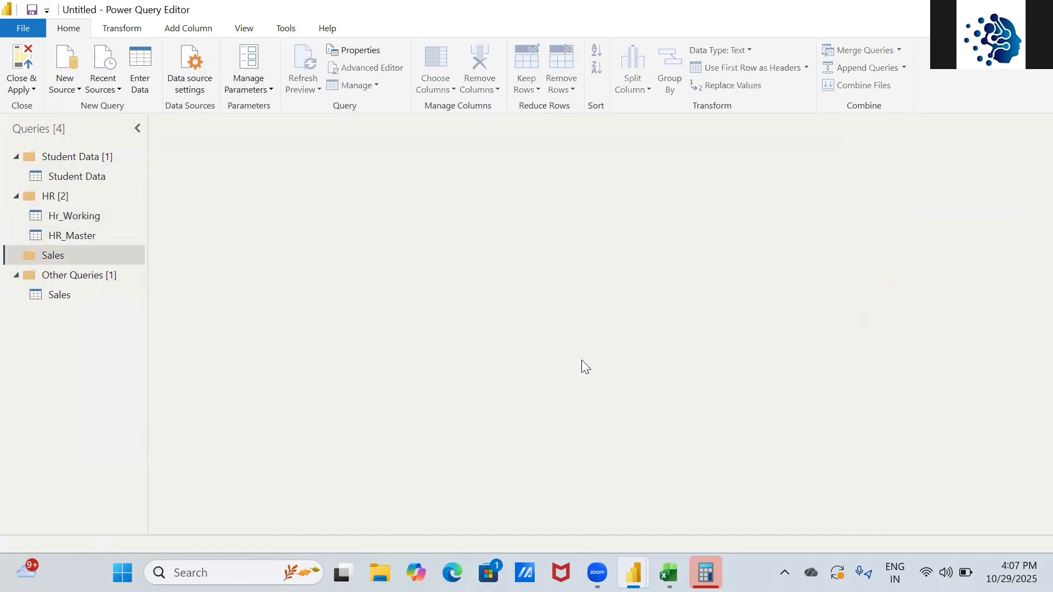
drag(44, 293, 48, 256)
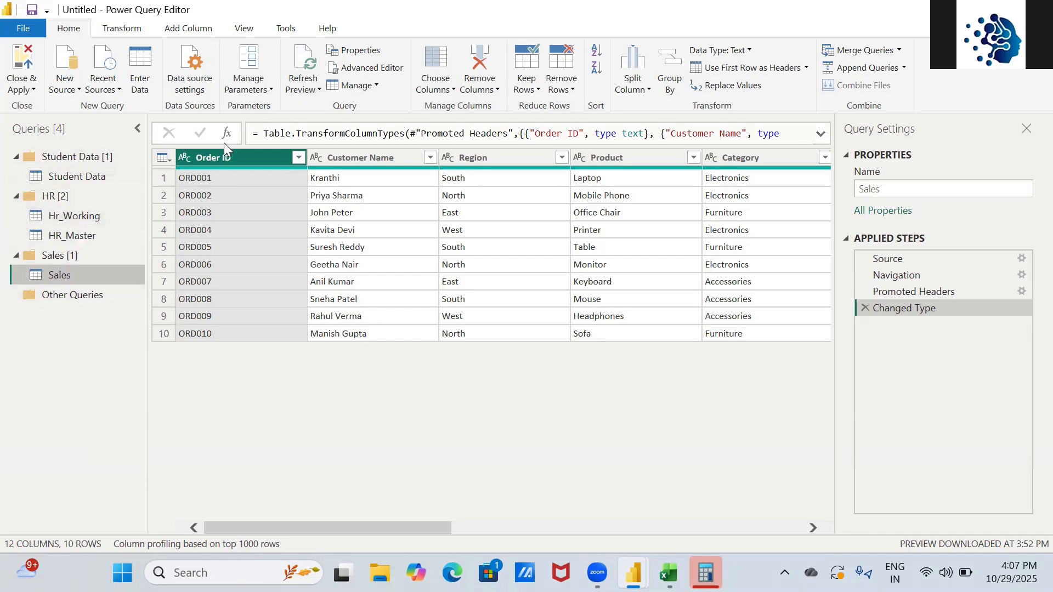
- Collapse the Hr_Working field list in Power BI Desktop
key(alt+Tab)
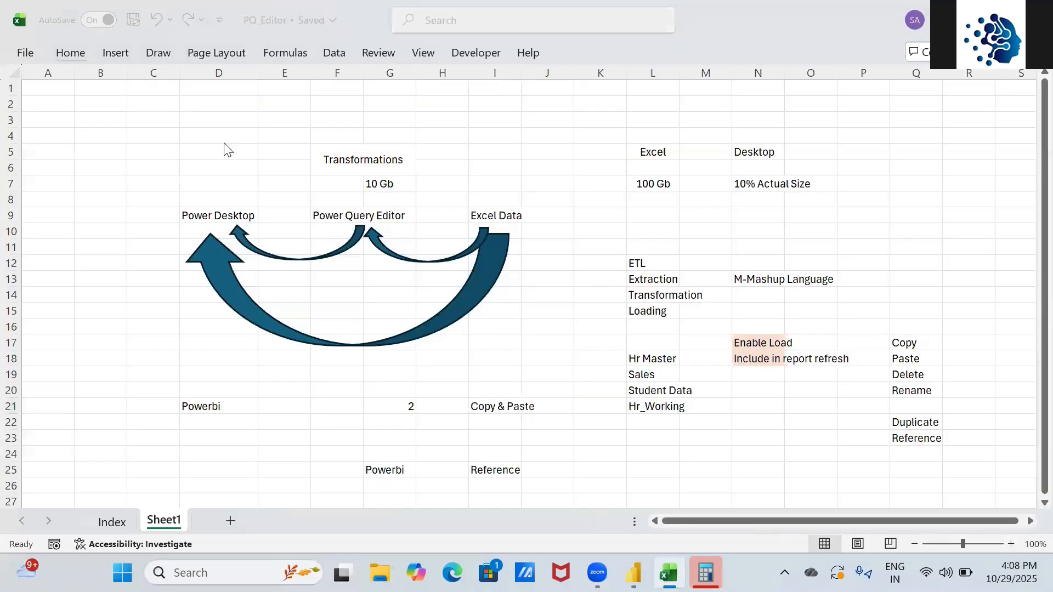
key(alt+Tab)
key(alt+Tab)
key(alt+shift+Tab)
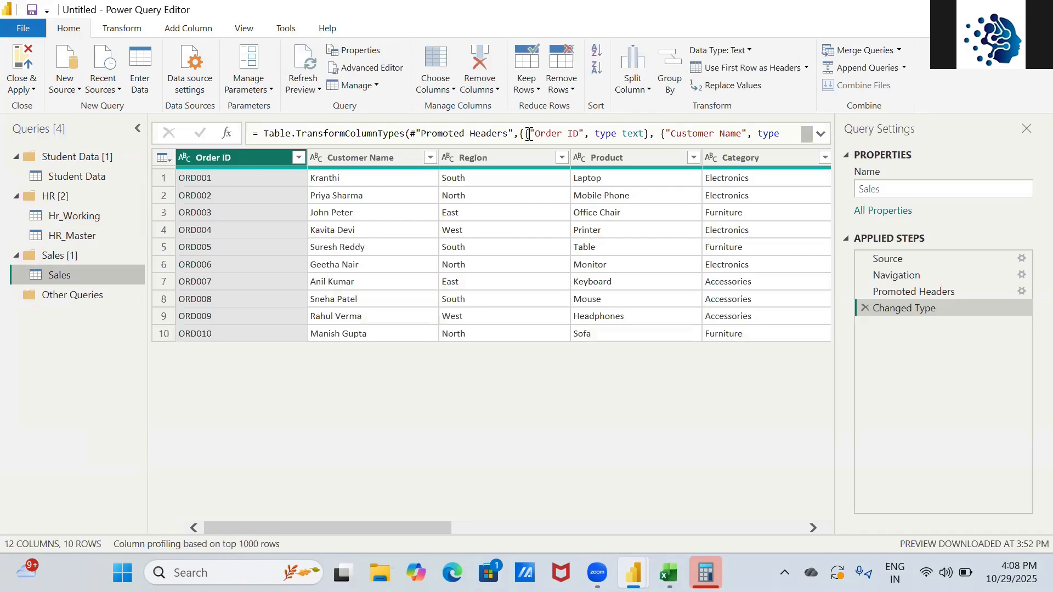
key(alt+Tab)
key(alt+Tab)
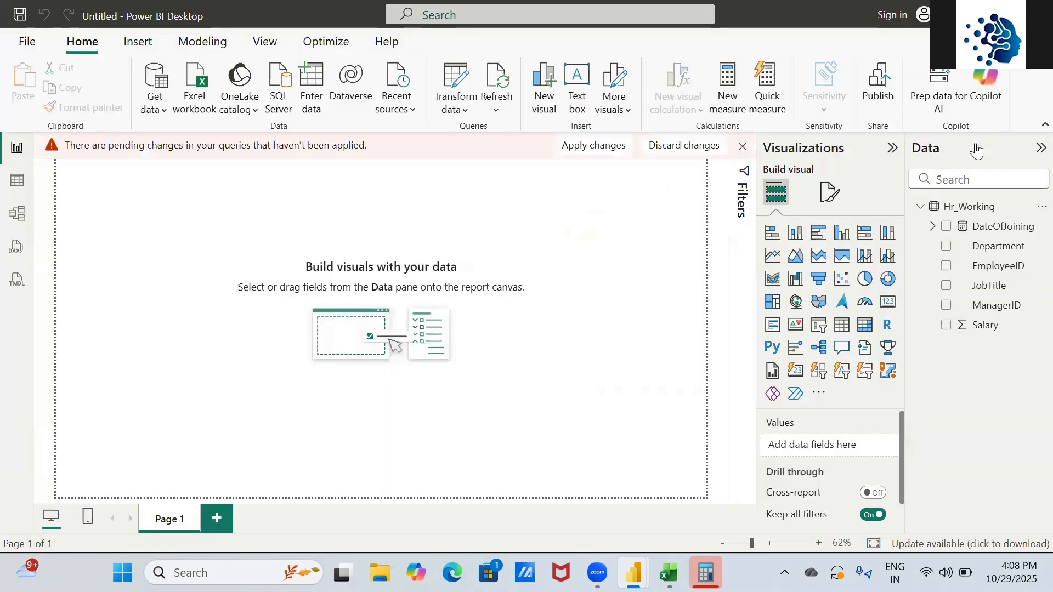
click(922, 207)
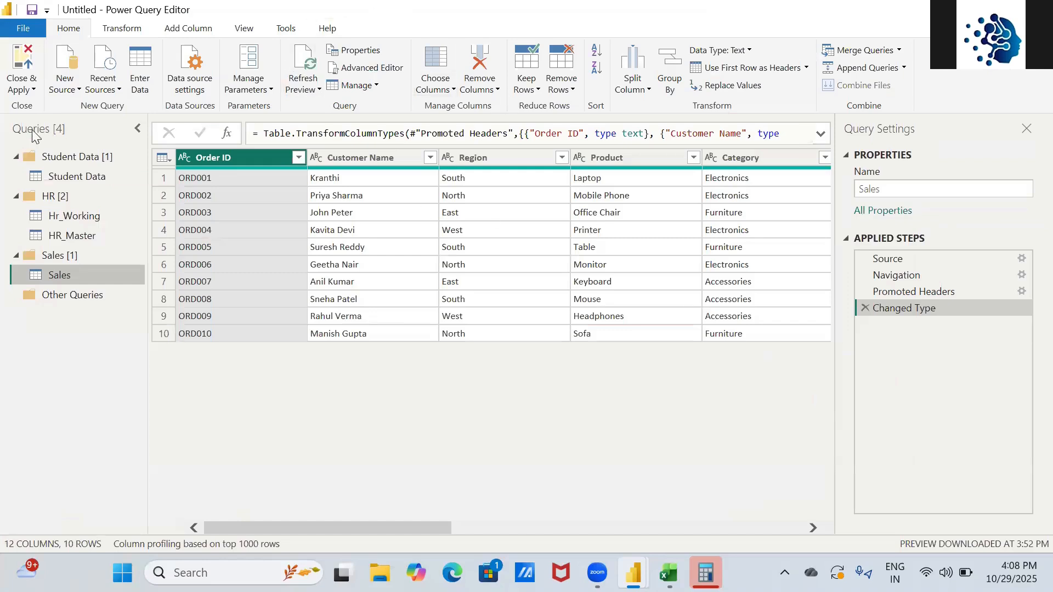
- Apply the pending query changes via Close & Apply > Apply and return to Power BI
click(30, 88)
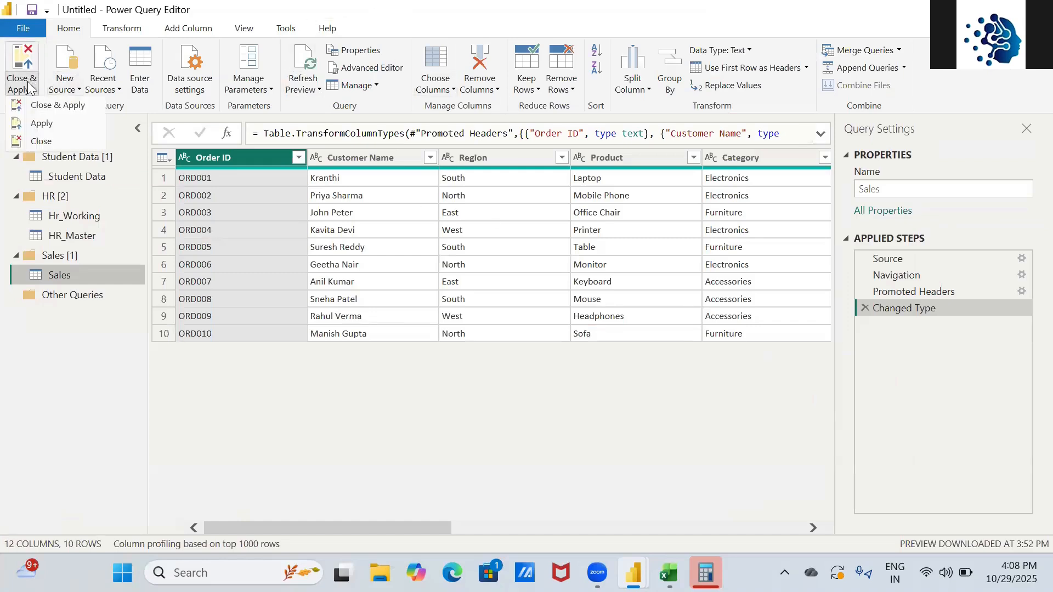
click(40, 130)
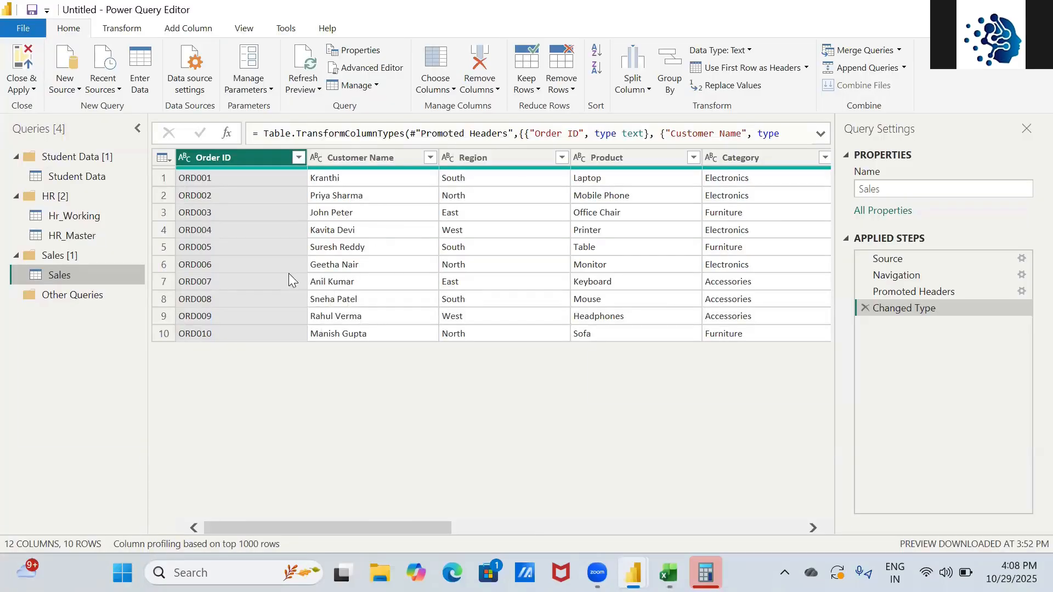
key(alt+Tab)
key(Tab)
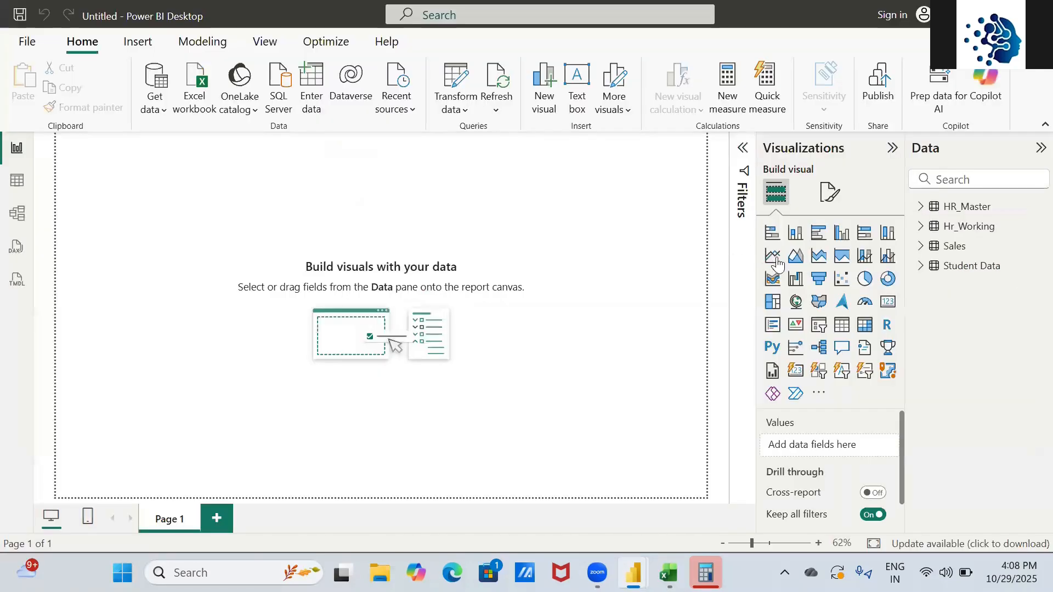
- Expand HR_Master and Hr_Working in the Data pane to compare their six fields
click(921, 209)
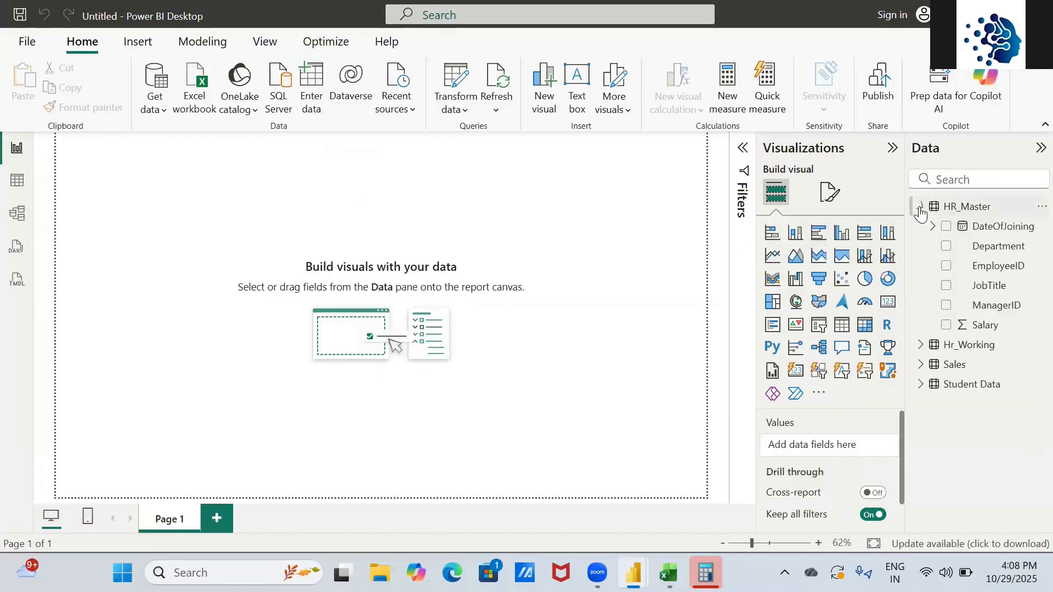
click(920, 344)
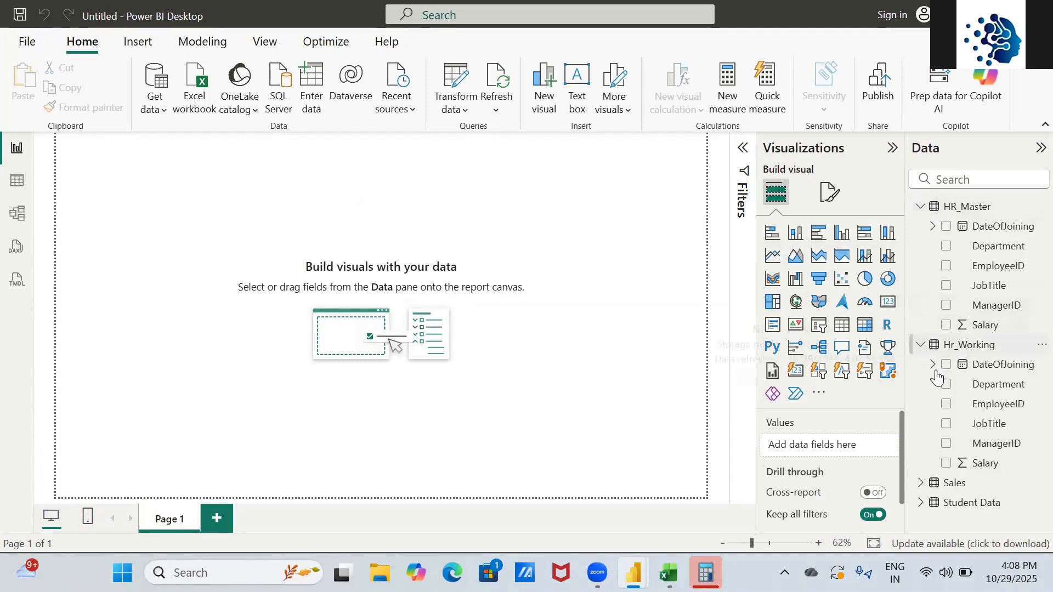
click(922, 208)
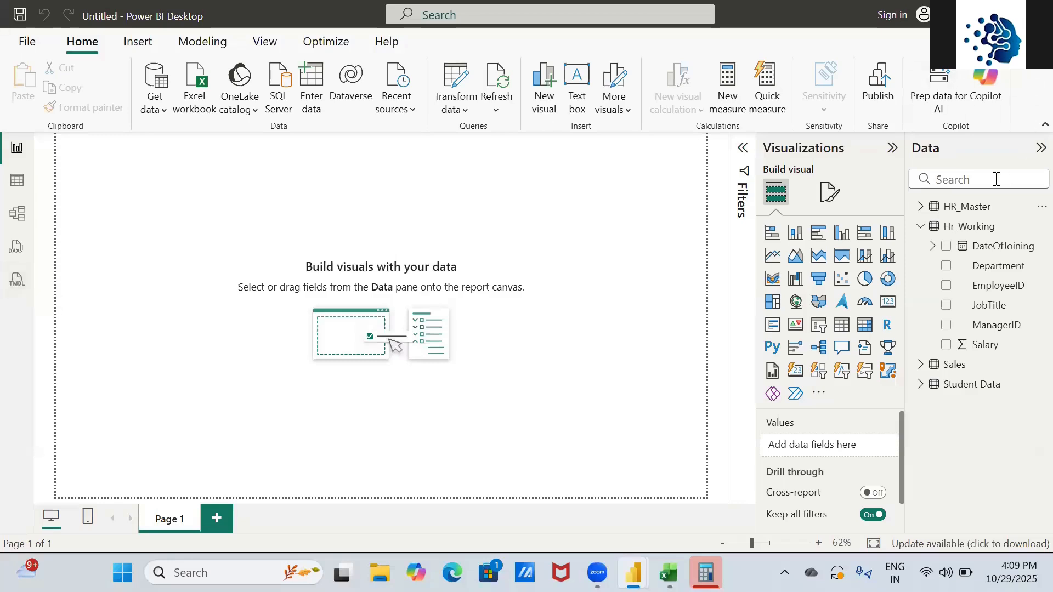
click(918, 208)
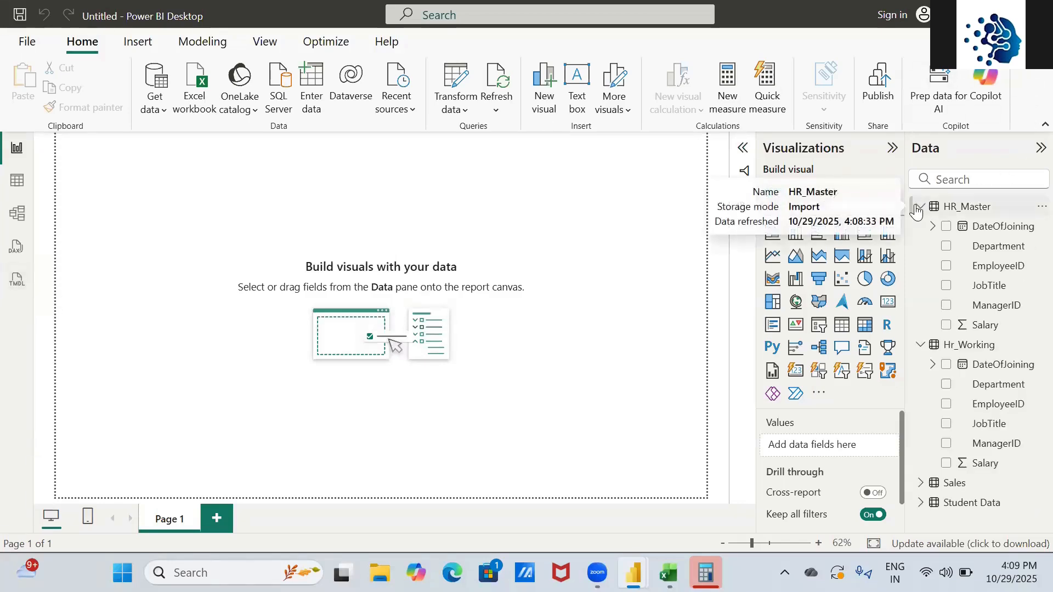
- In Table view, preview the rows of HR_Master, Hr_Working, Sales and Student Data
click(18, 186)
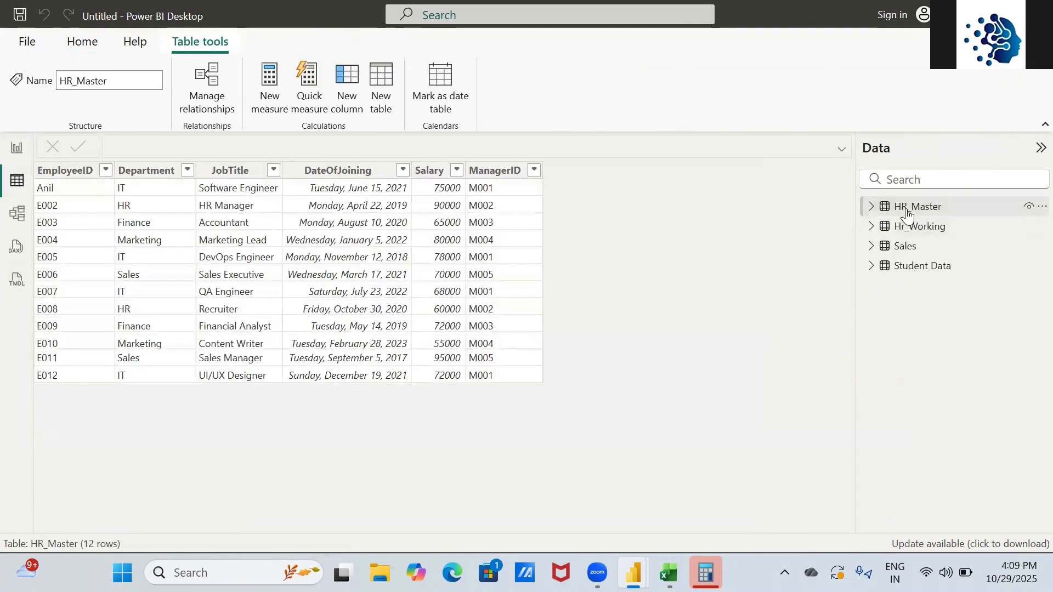
click(870, 208)
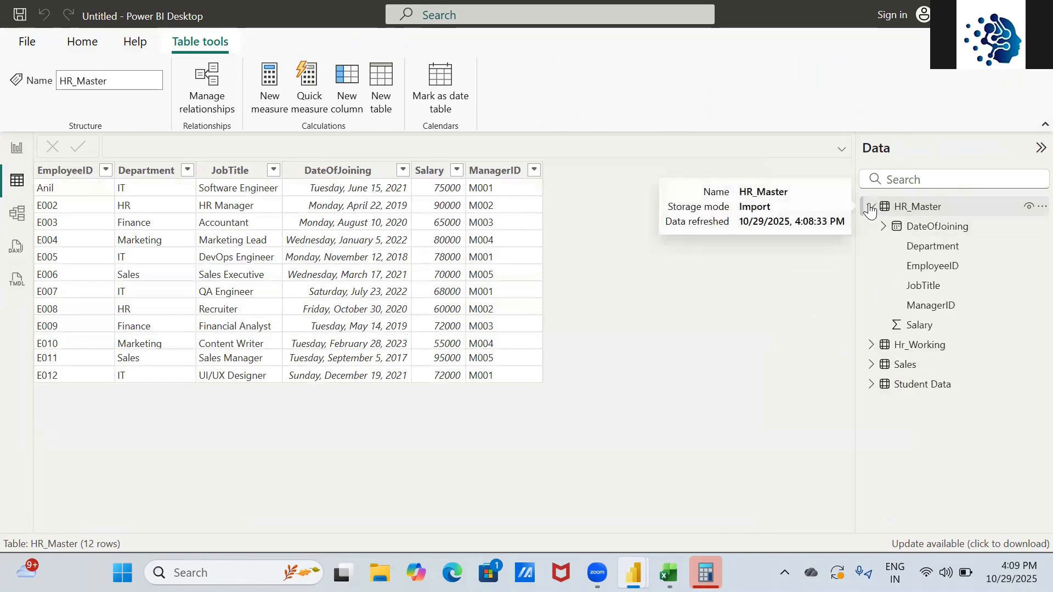
click(912, 349)
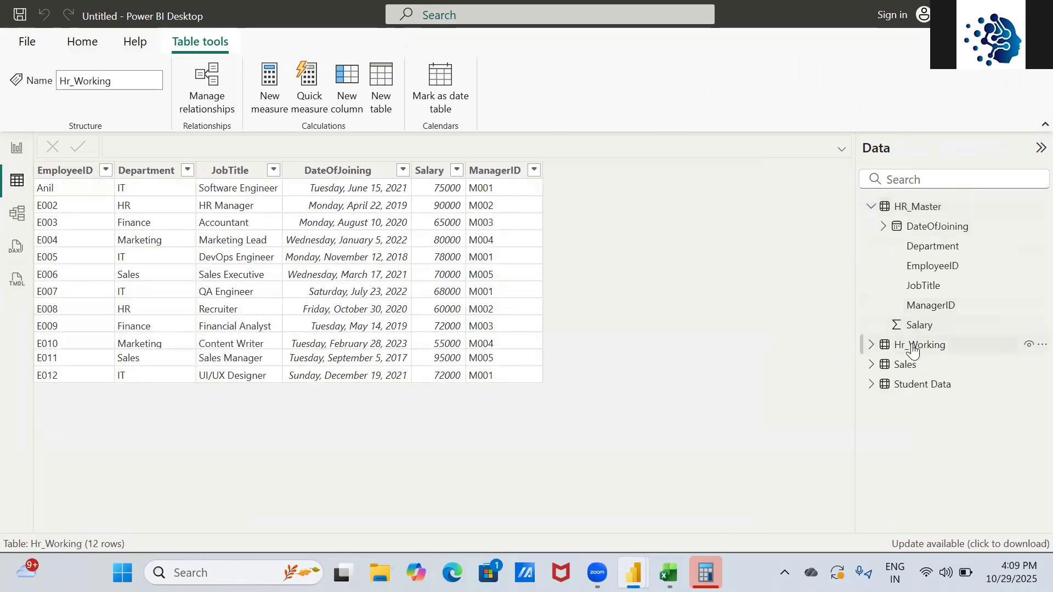
click(906, 365)
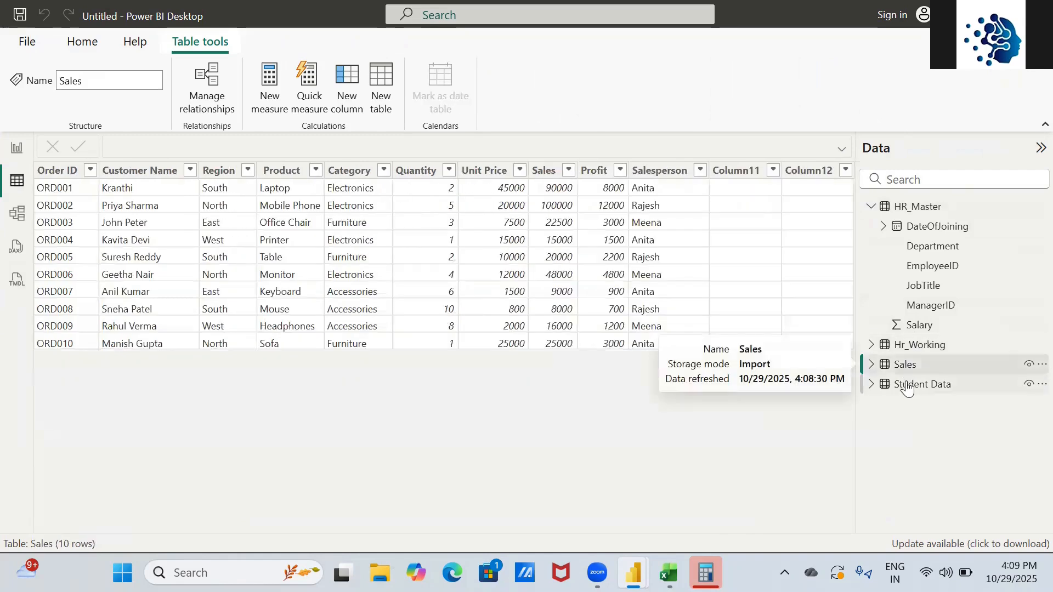
click(908, 386)
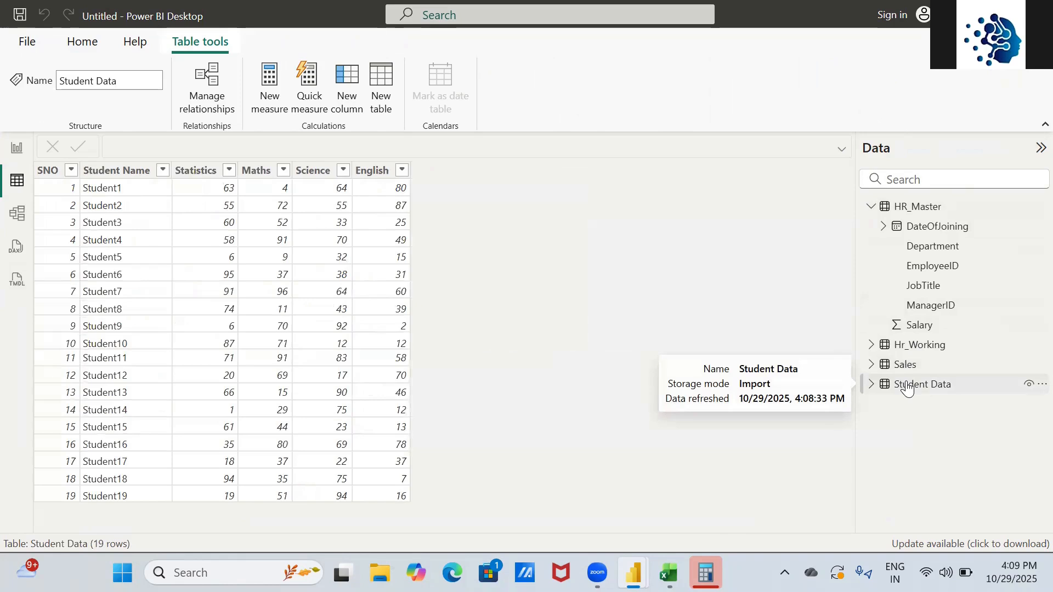
key(alt+Tab)
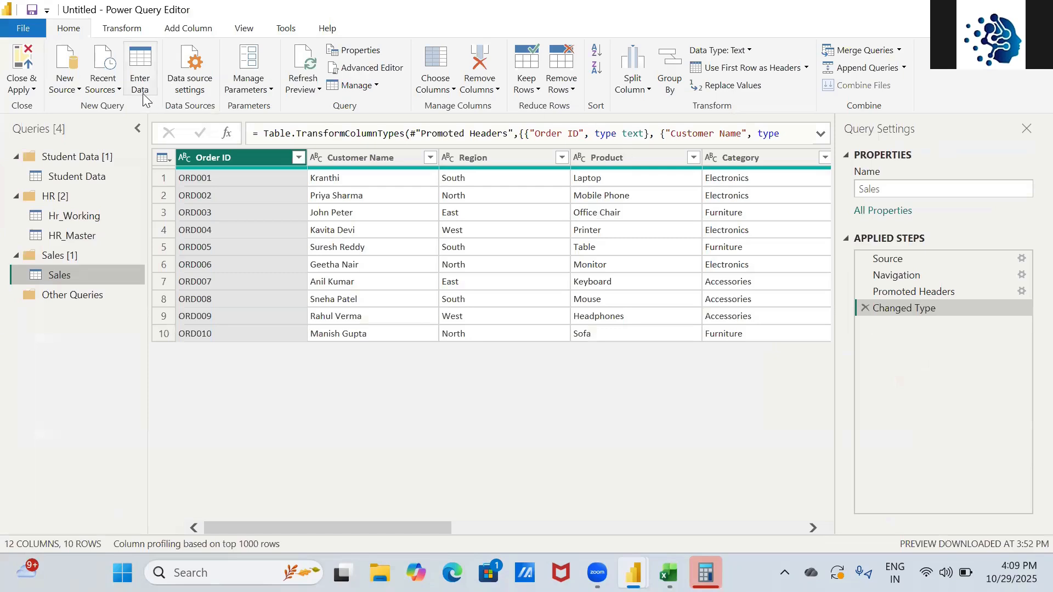
- Look through the Close & Apply and New Source menus, then open the Recent Sources list
click(28, 91)
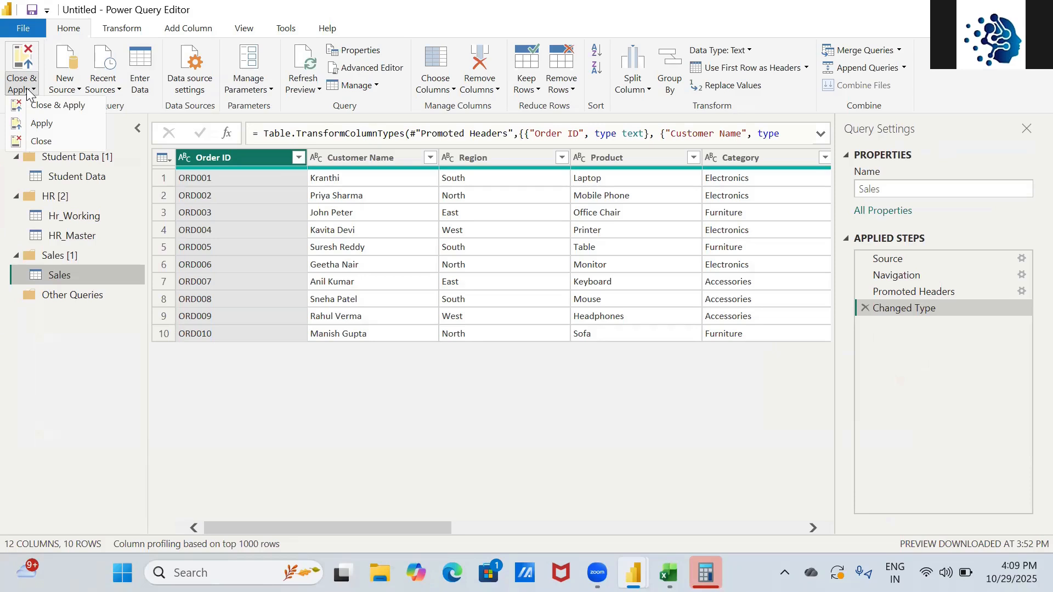
click(76, 89)
click(77, 91)
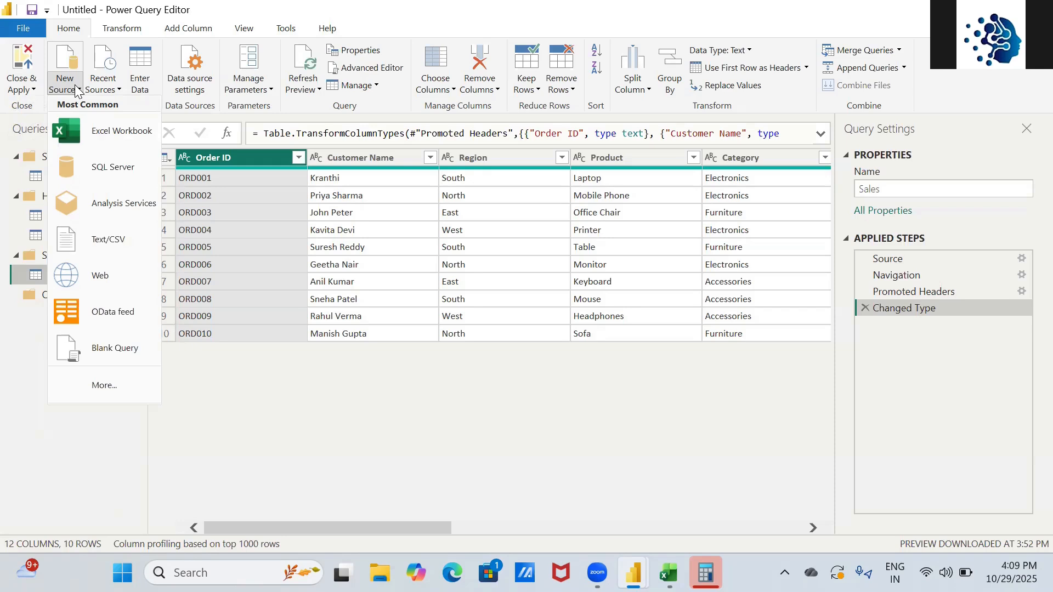
click(117, 89)
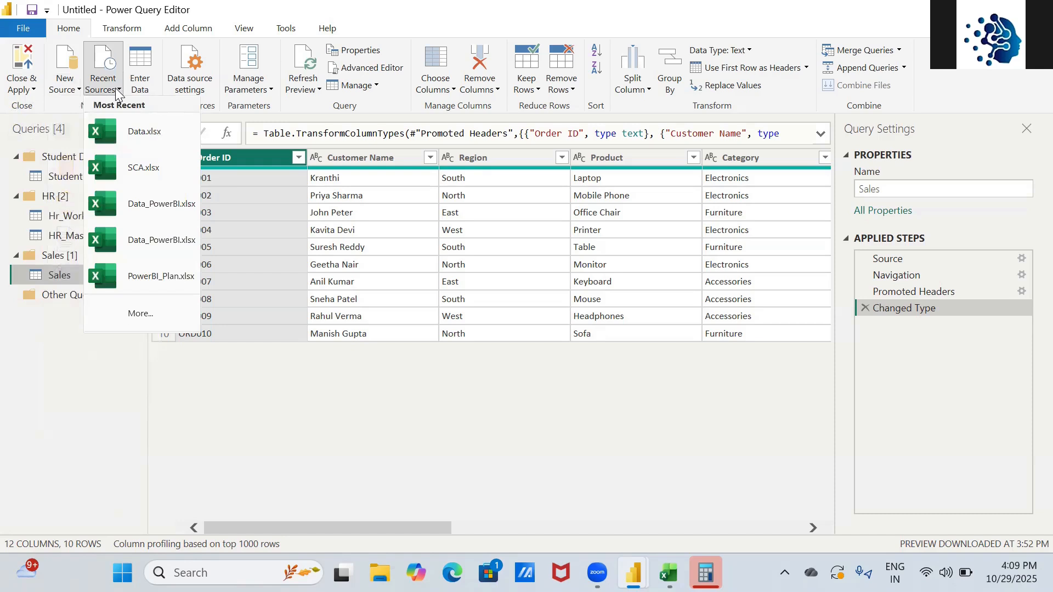
- Start an Enter Data table with the header row Sno, EmpNames, Salary and Branch
click(137, 63)
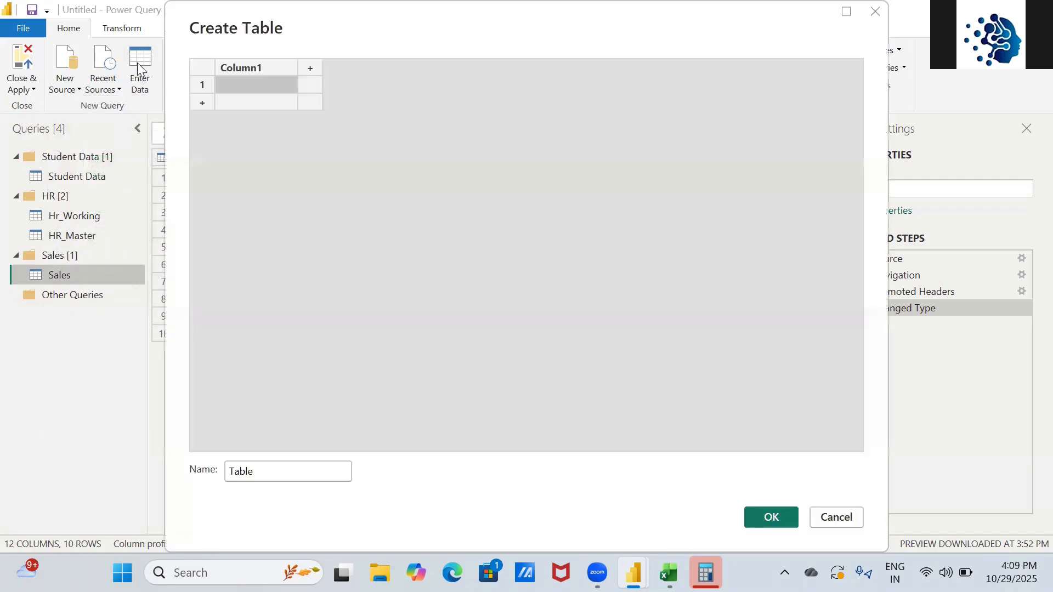
text(sn)
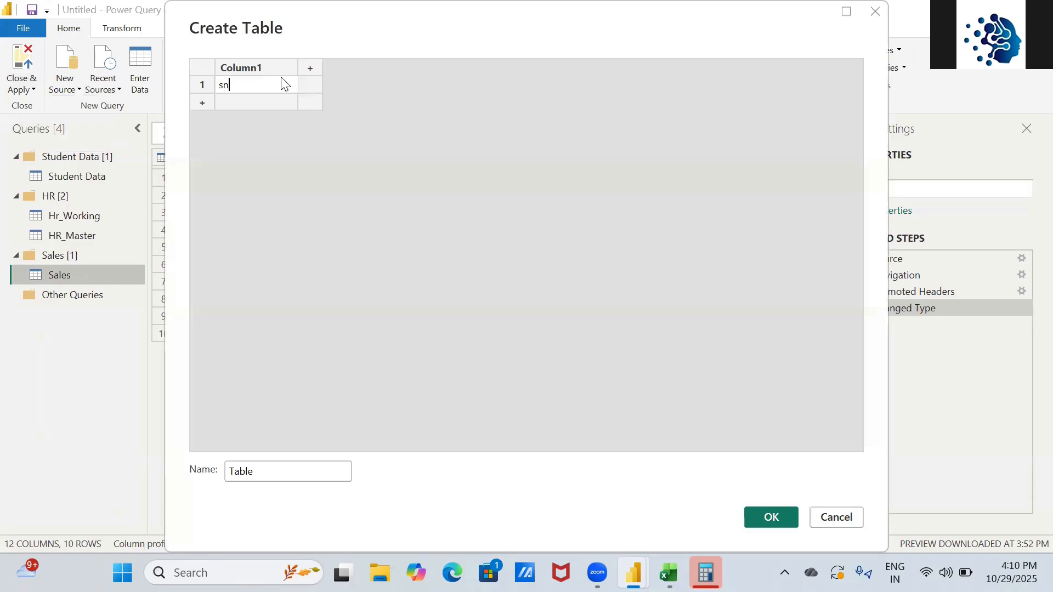
key(BackSpace)
key(BackSpace)
text(Sno)
key(Tab)
text(Emp)
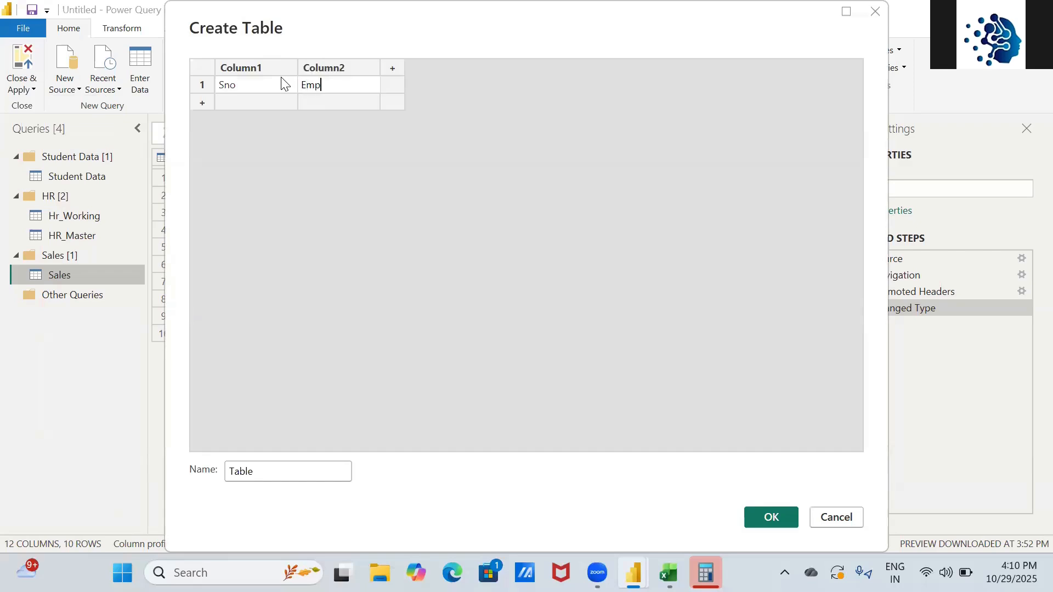
text(Names)
key(Tab)
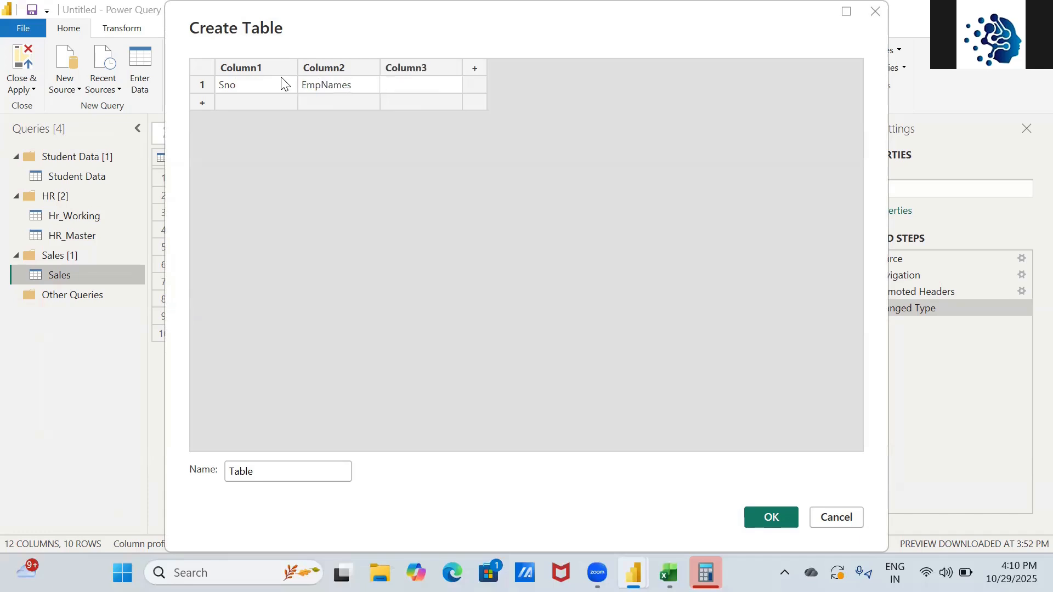
text(Salary)
key(Tab)
text(Branch)
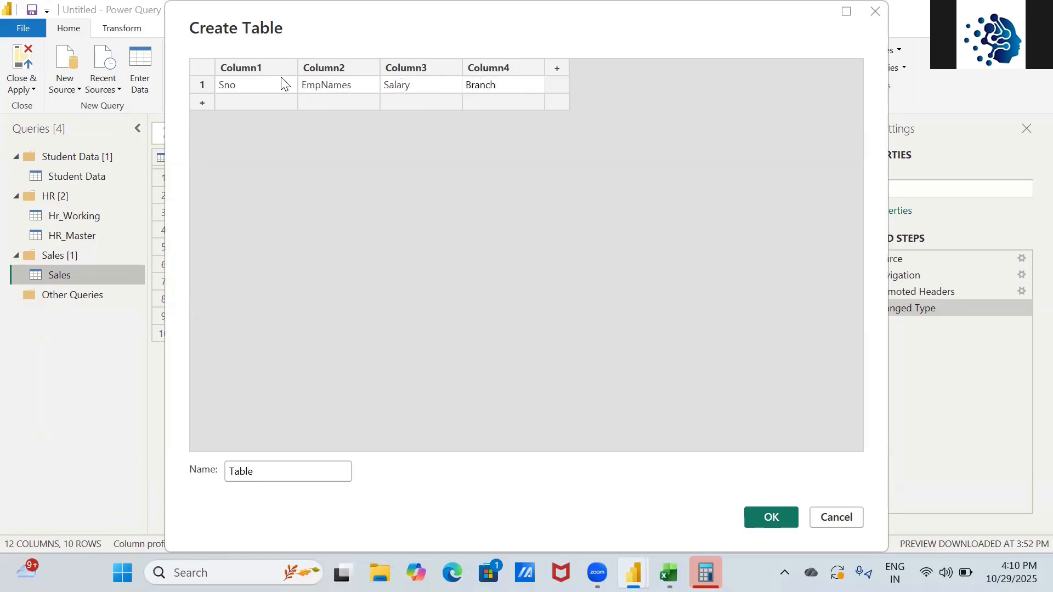
key(Return)
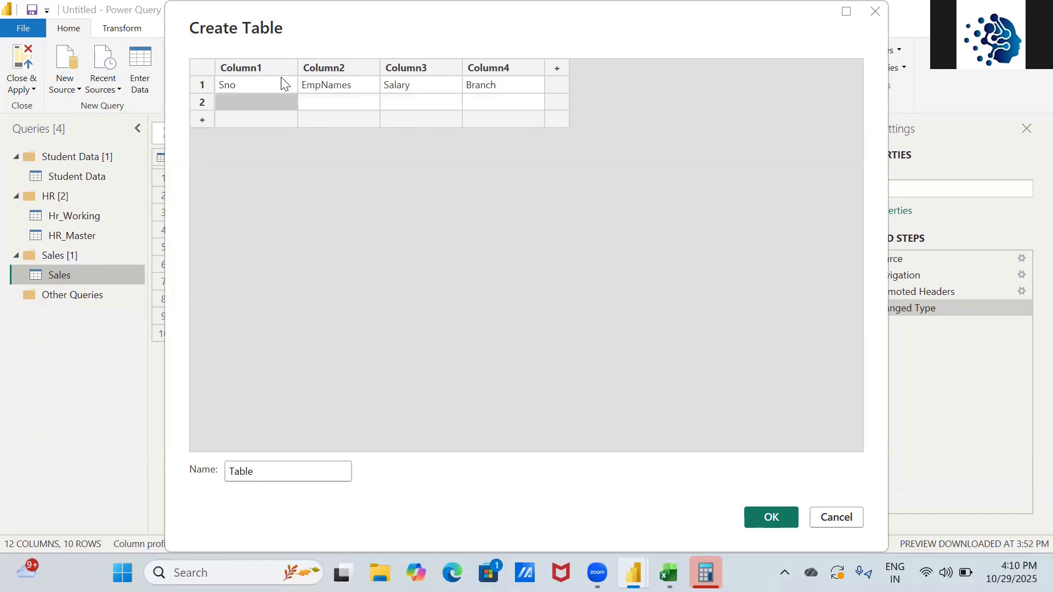
- Enter employee rows 1 and 2 with salaries 10000 and 20000, branches Hyd and Chennai
text(1)
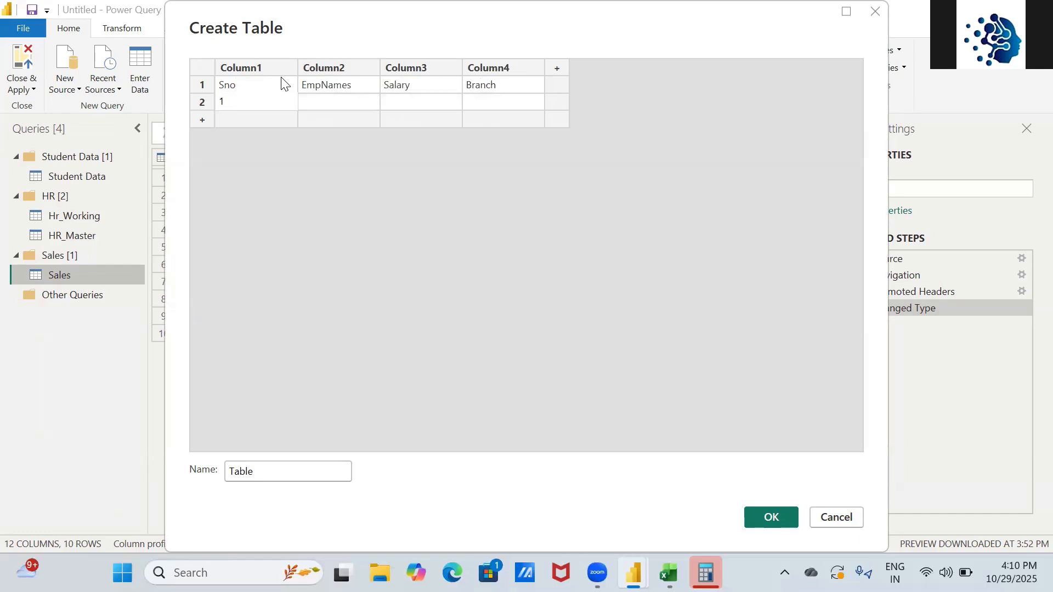
key(Return)
key(Return)
key(Up)
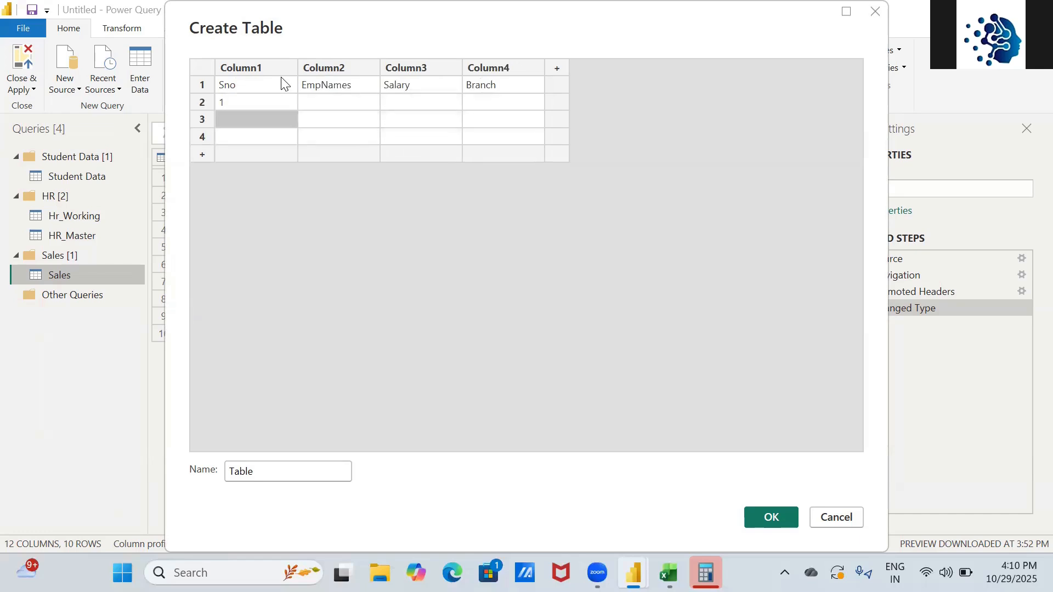
key(Up)
key(Right)
text(Emp)
key(BackSpace)
key(BackSpace)
key(BackSpace)
text(Suresh)
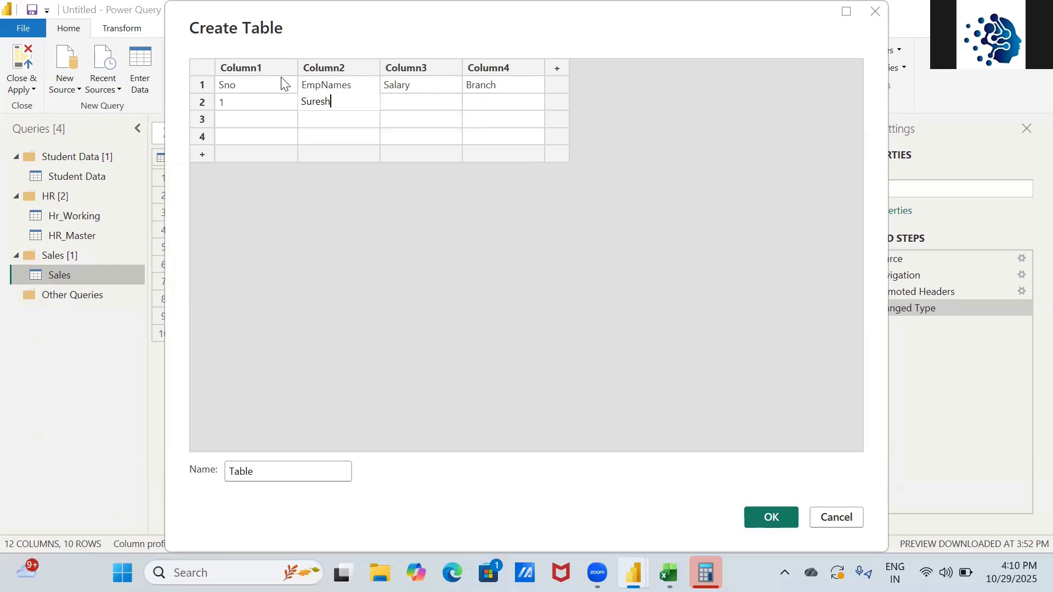
key(Tab)
text(10000)
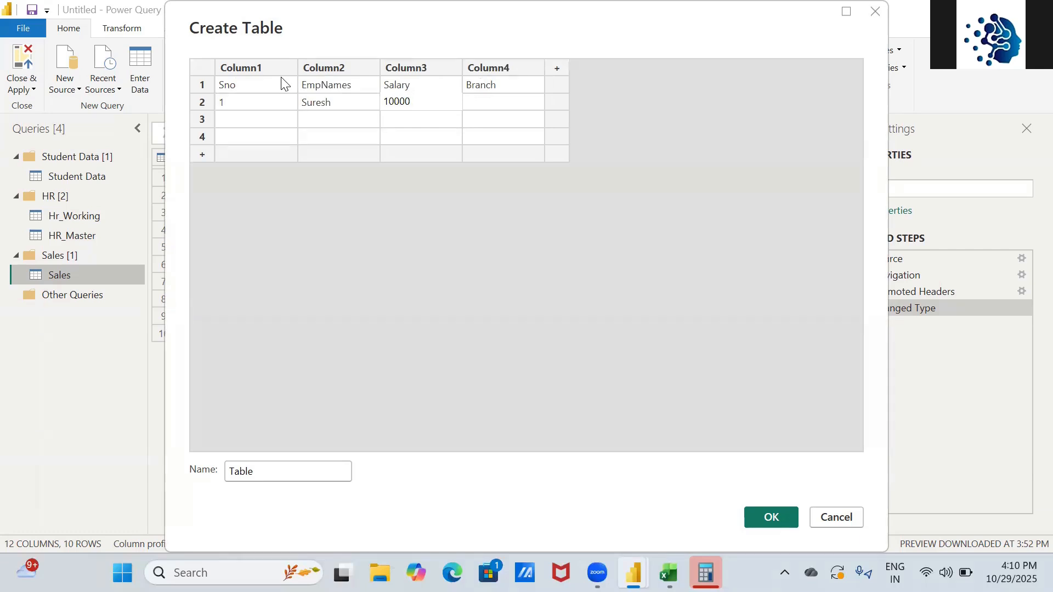
key(Tab)
text(Hyd)
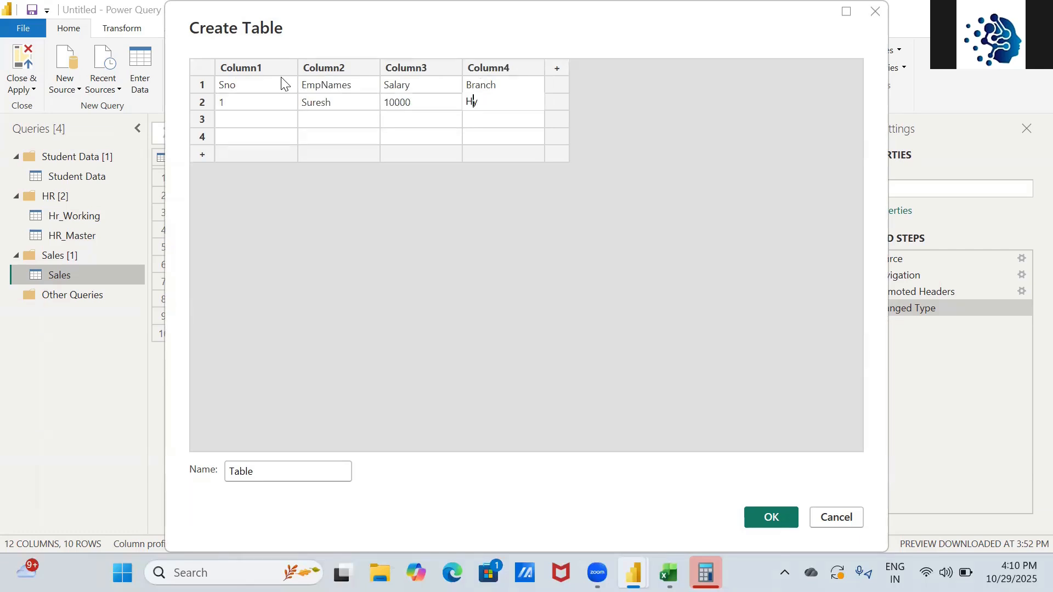
key(Return)
key(Left)
key(Left)
key(Left)
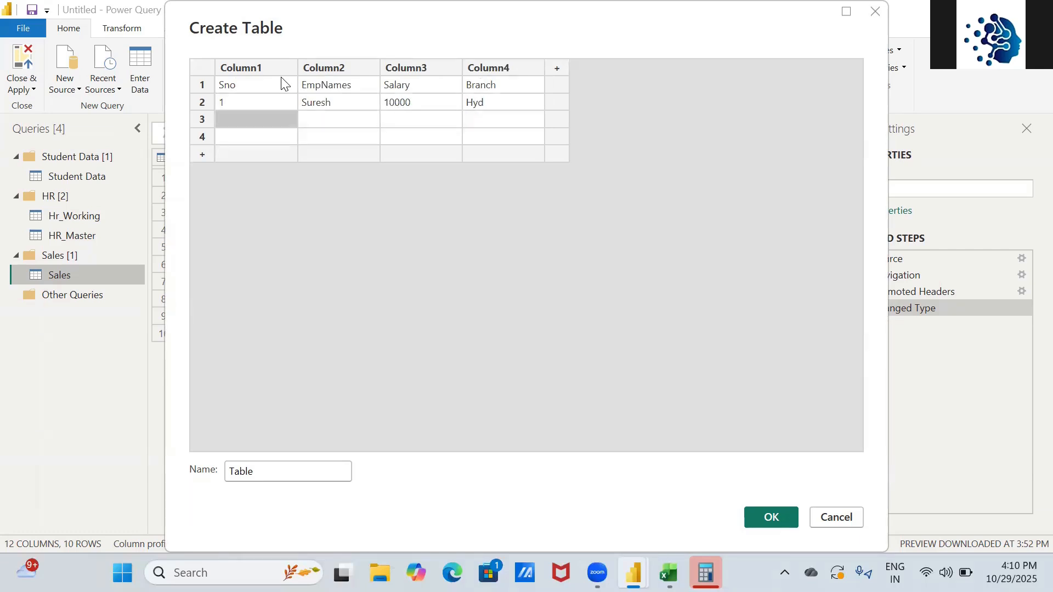
text(2)
key(Tab)
text(Ramesh)
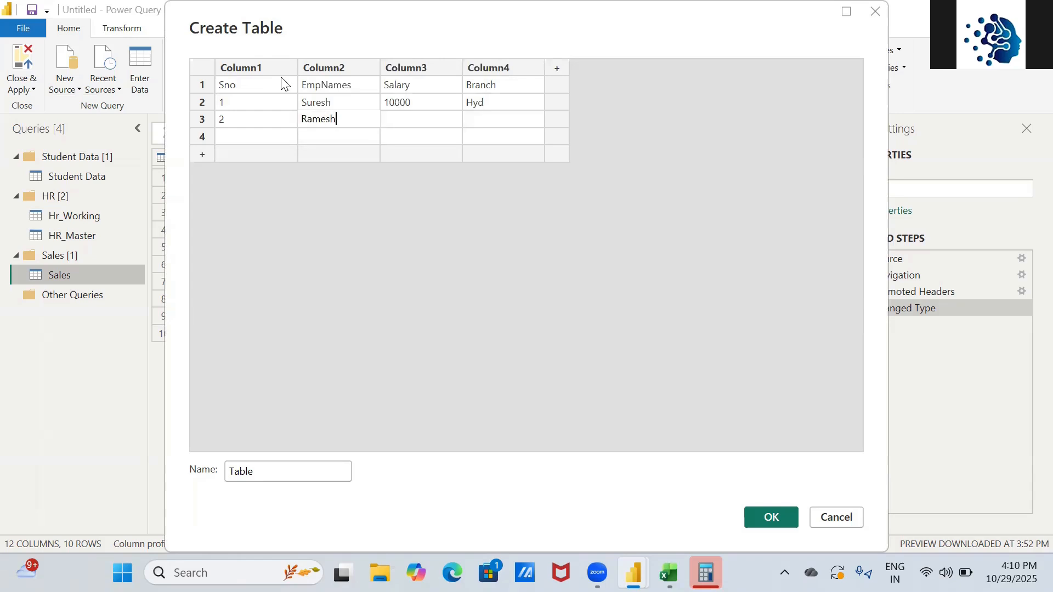
key(Tab)
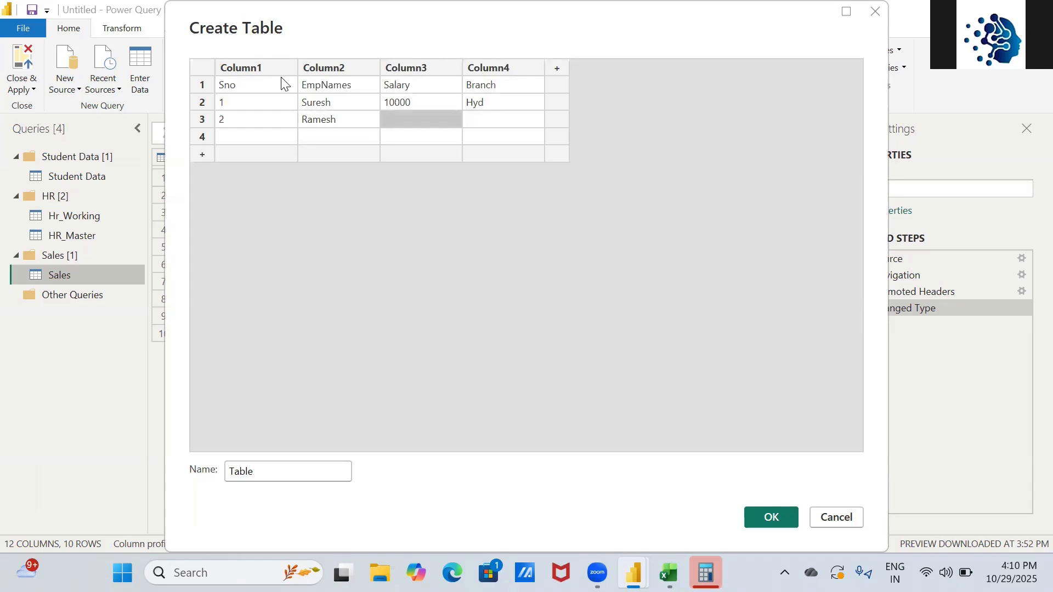
text(20000)
key(Tab)
text(Chennai)
key(Return)
- Add employee rows 3 and 4 with salaries 40000 and 50000, branches Banglore and Hyd
key(Left)
key(Left)
key(Left)
key(Left)
key(Right)
text(3)
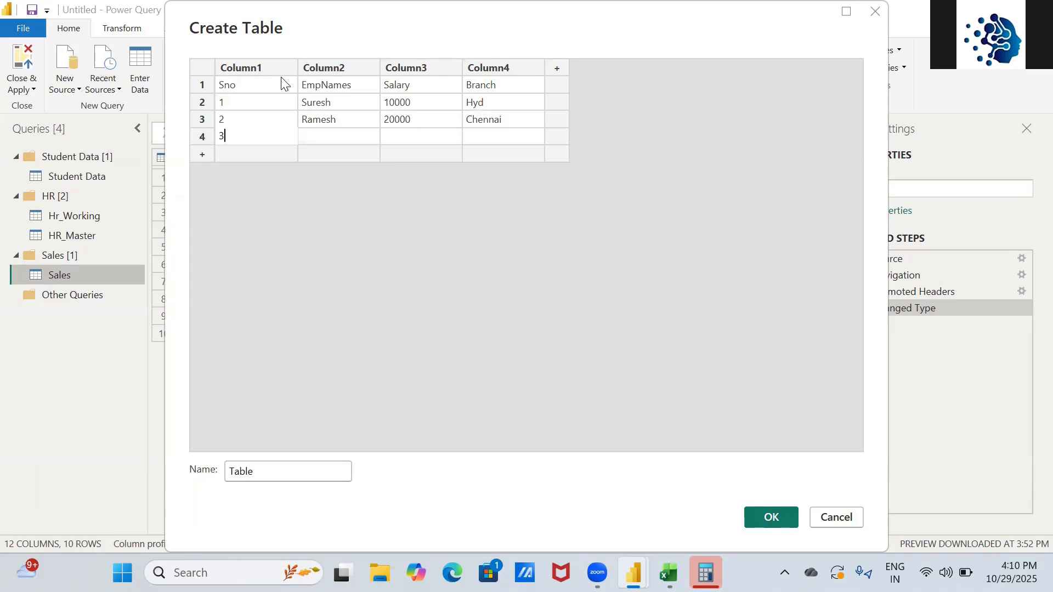
key(Tab)
text(Naresh)
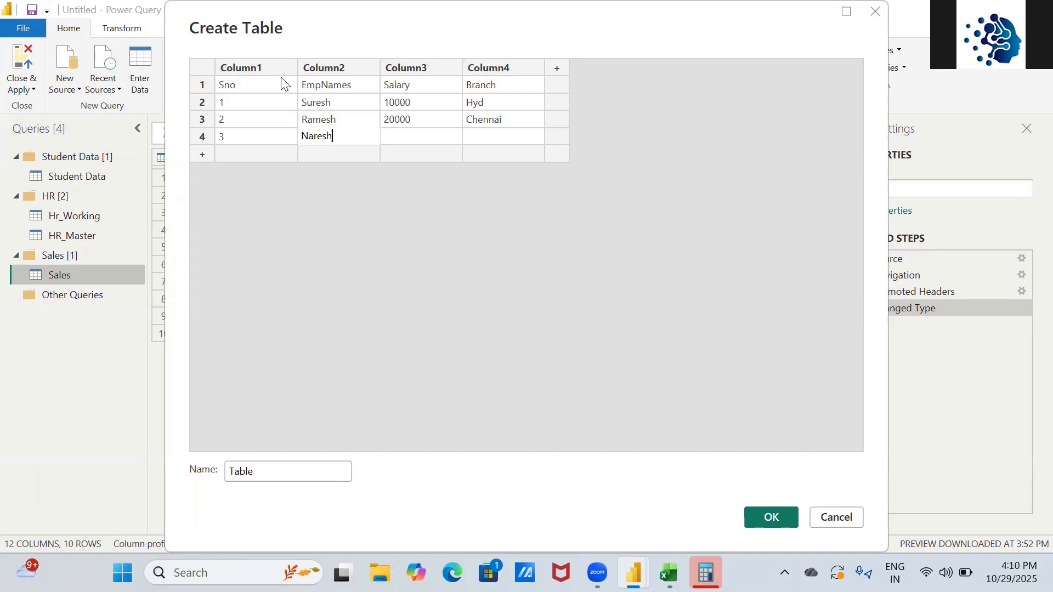
key(Tab)
text(40000)
key(Tab)
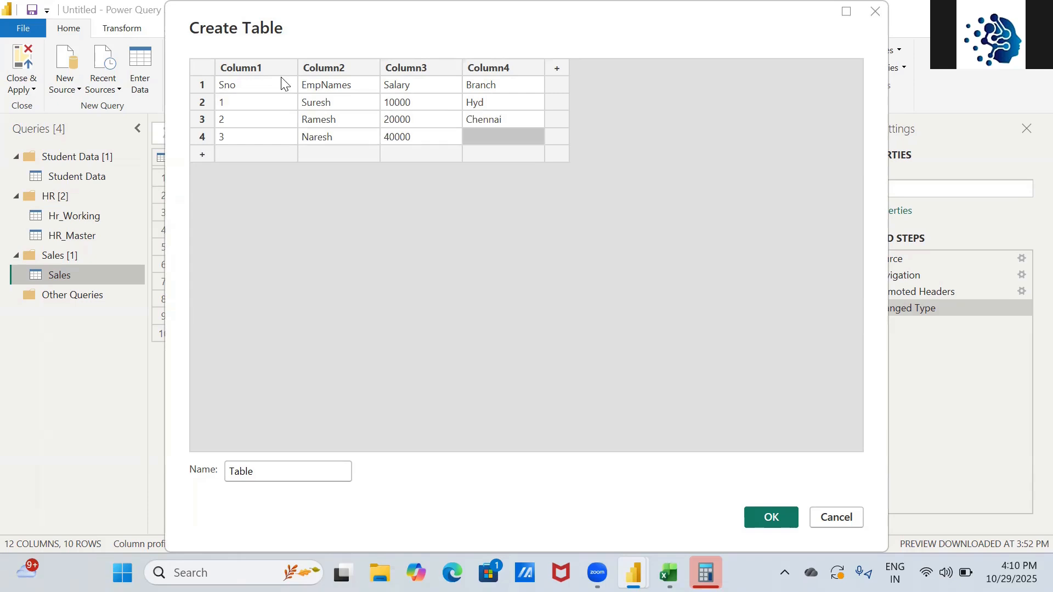
text(Banglore)
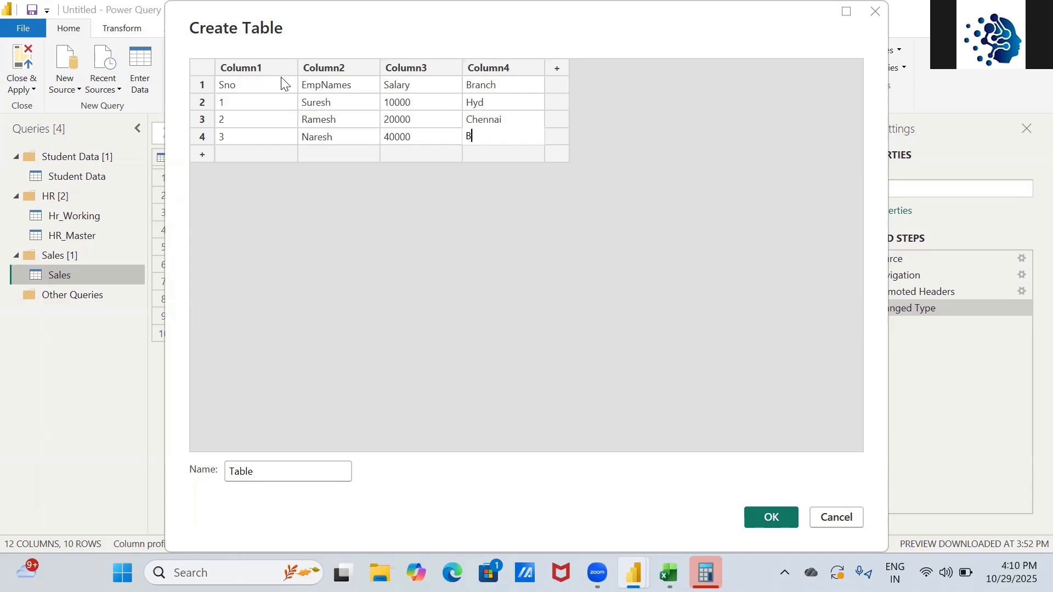
key(Return)
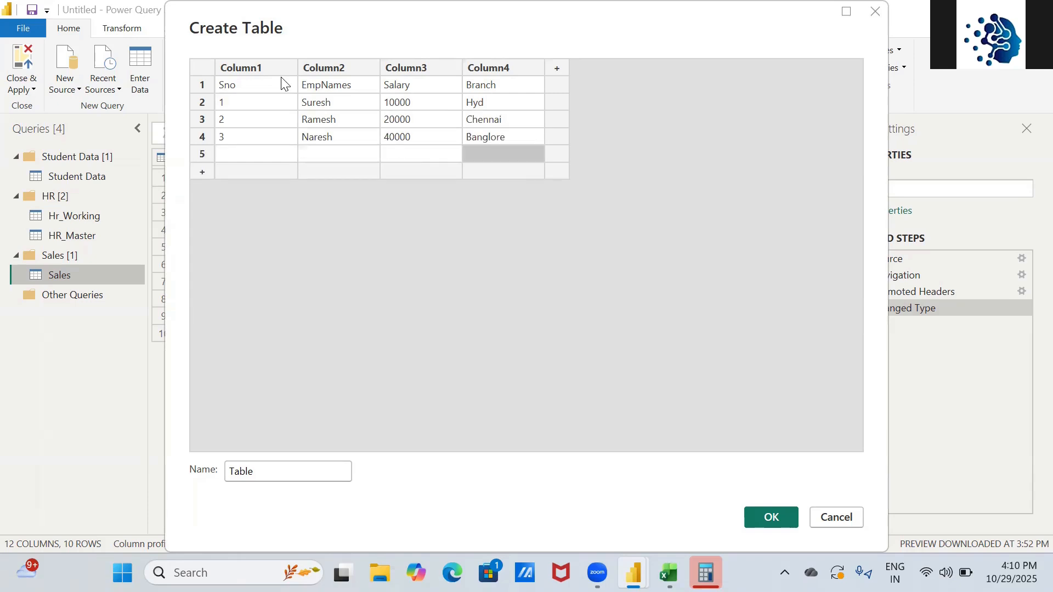
key(Left)
key(Left)
key(Left)
text(4)
key(Tab)
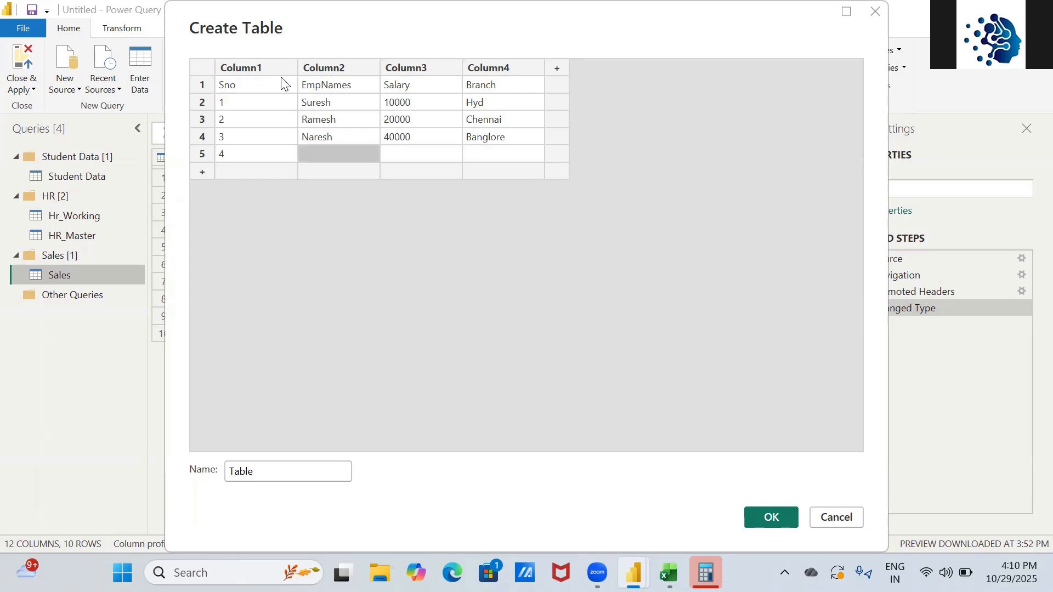
text(Niroop)
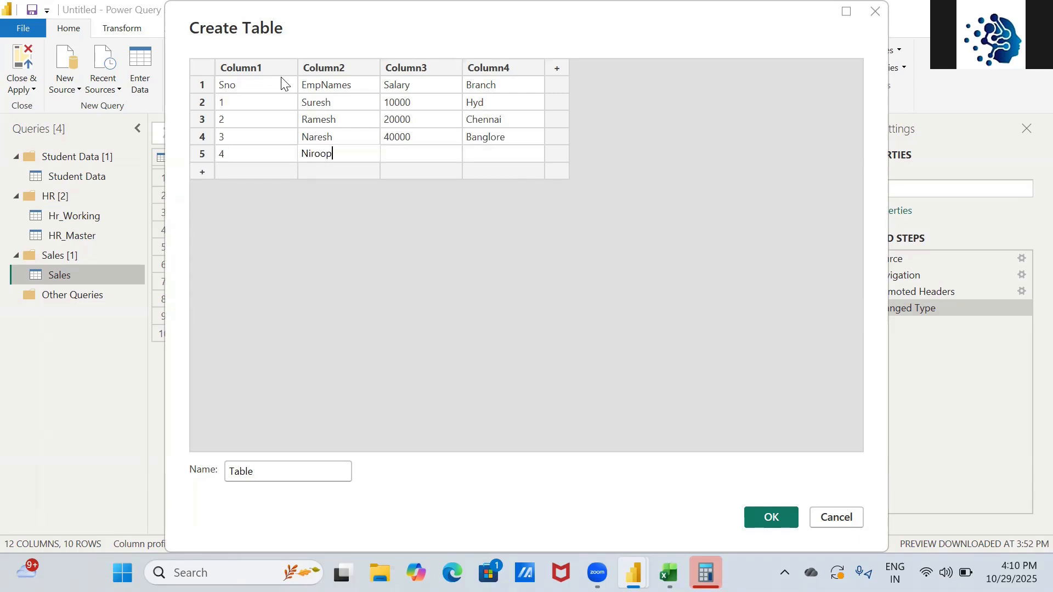
key(Tab)
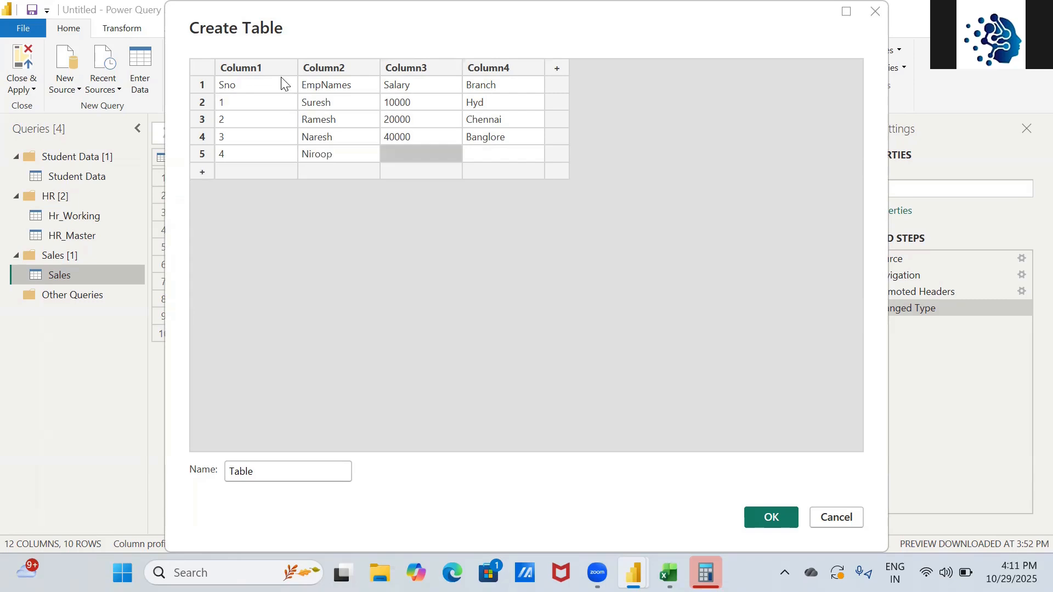
text(50000)
key(Tab)
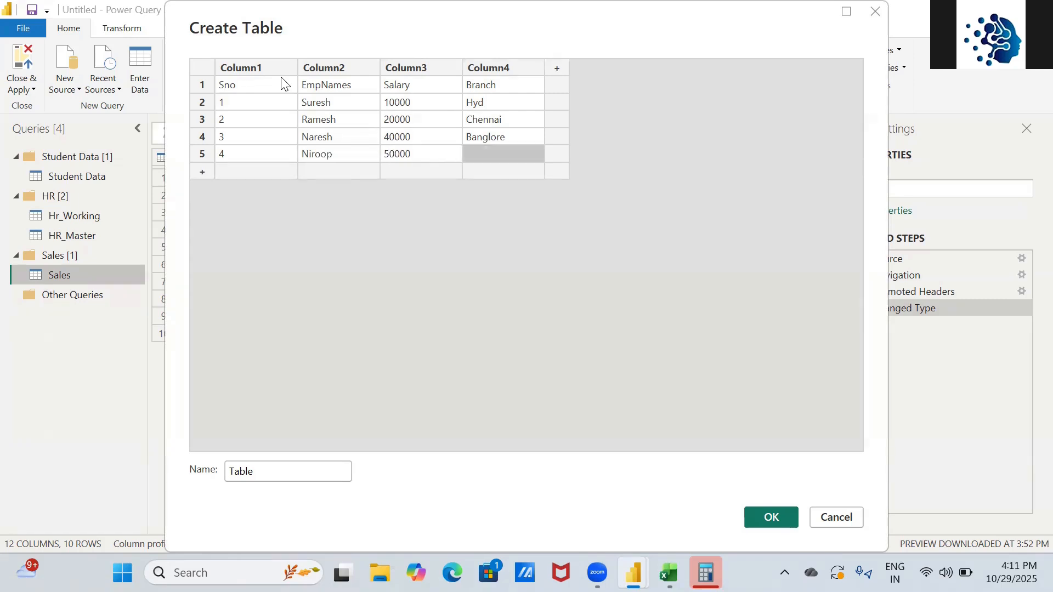
text(Hyd)
key(Return)
- Add employee rows 5 and 6 with salaries 100000 and 200000, branches US and UK
key(Left)
key(Left)
key(Left)
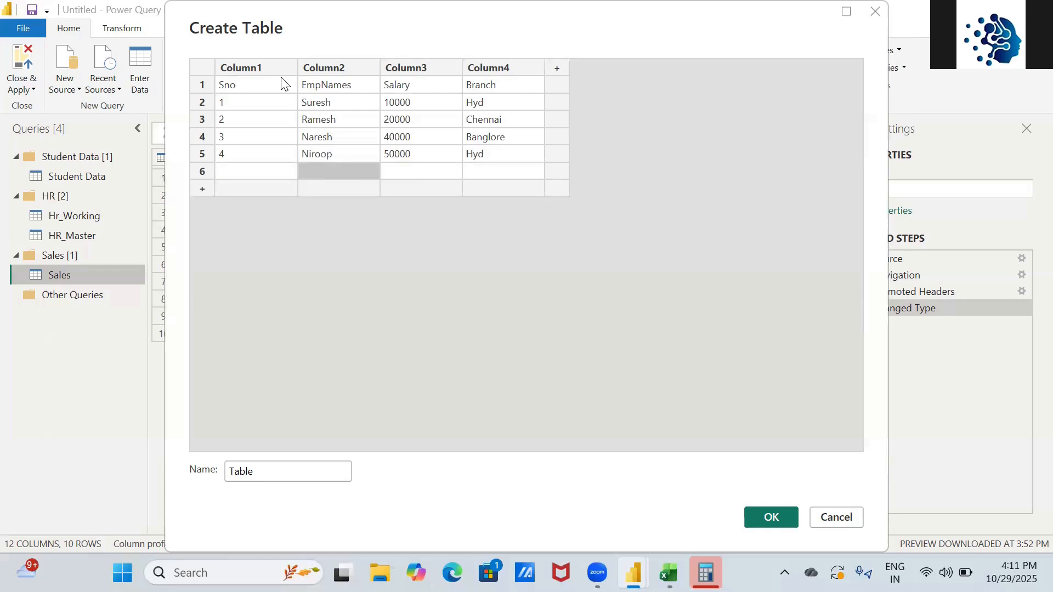
text(5)
key(Tab)
text(Srini)
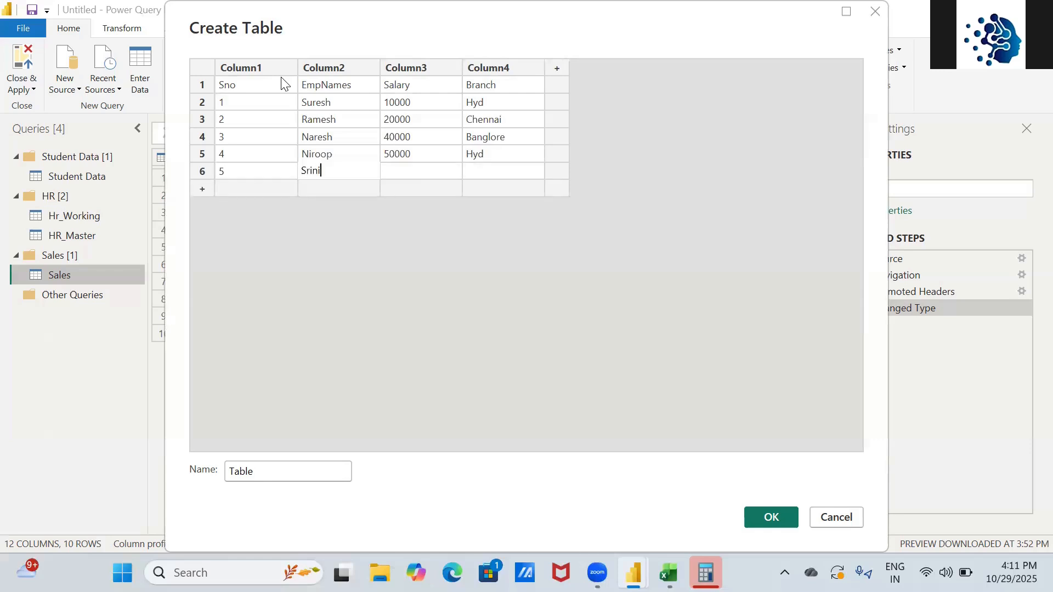
key(Tab)
text(100000)
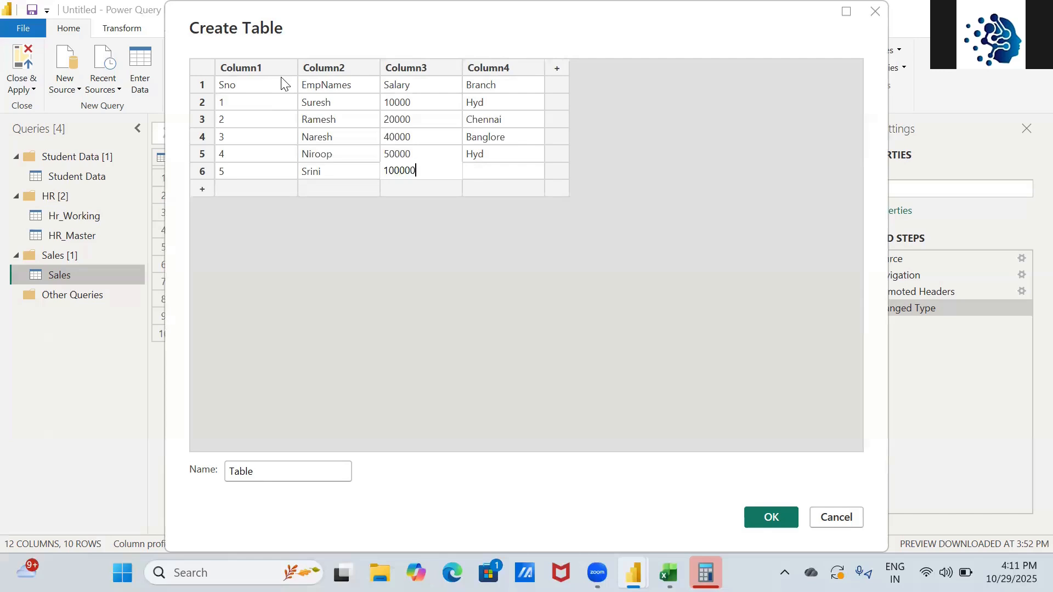
key(Tab)
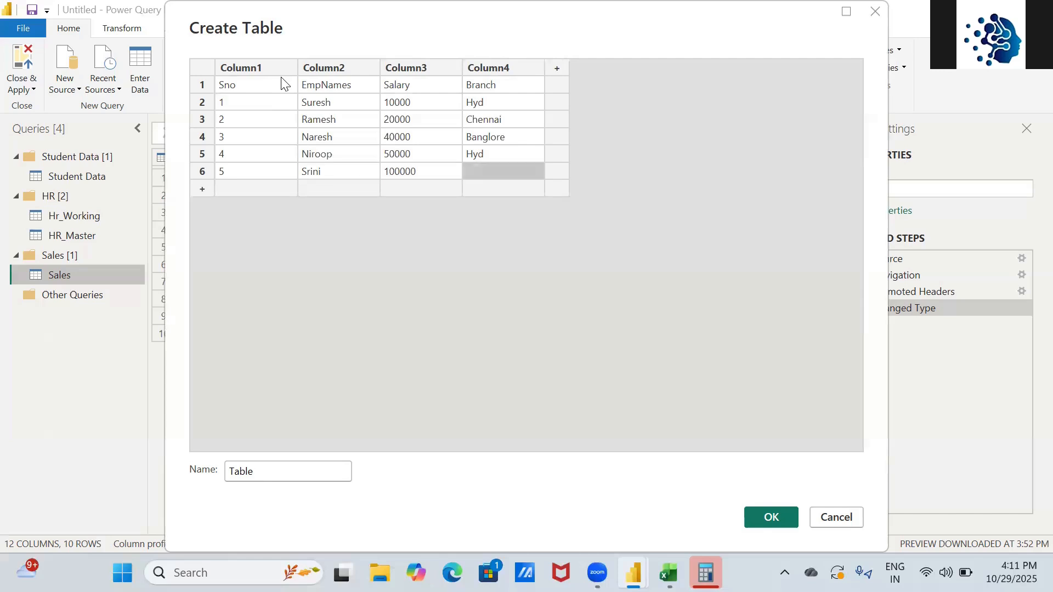
text(US)
key(Return)
key(Left)
key(Left)
key(Left)
text(6)
key(Tab)
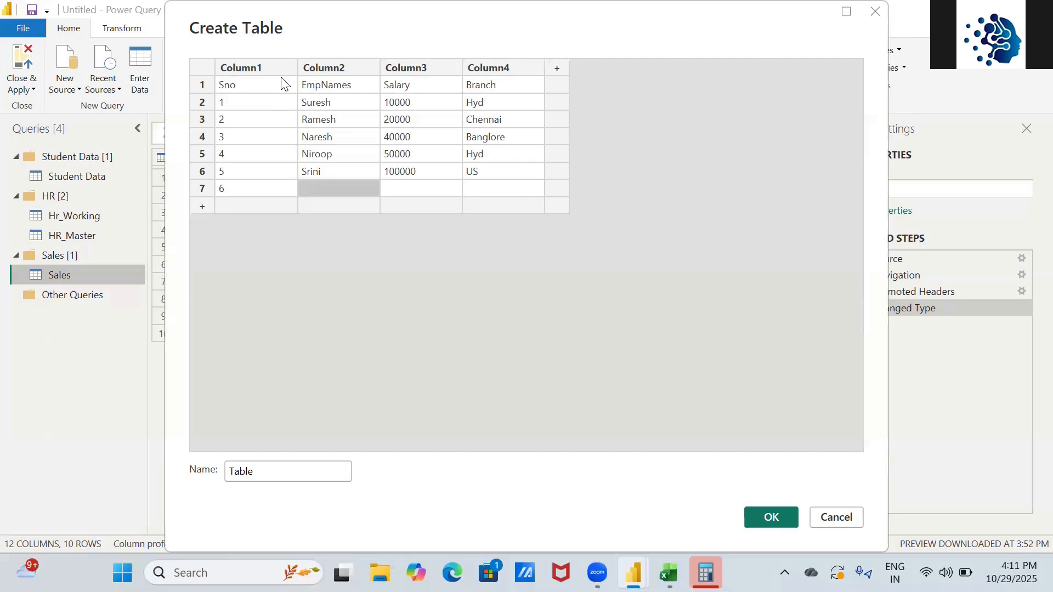
text(Ch)
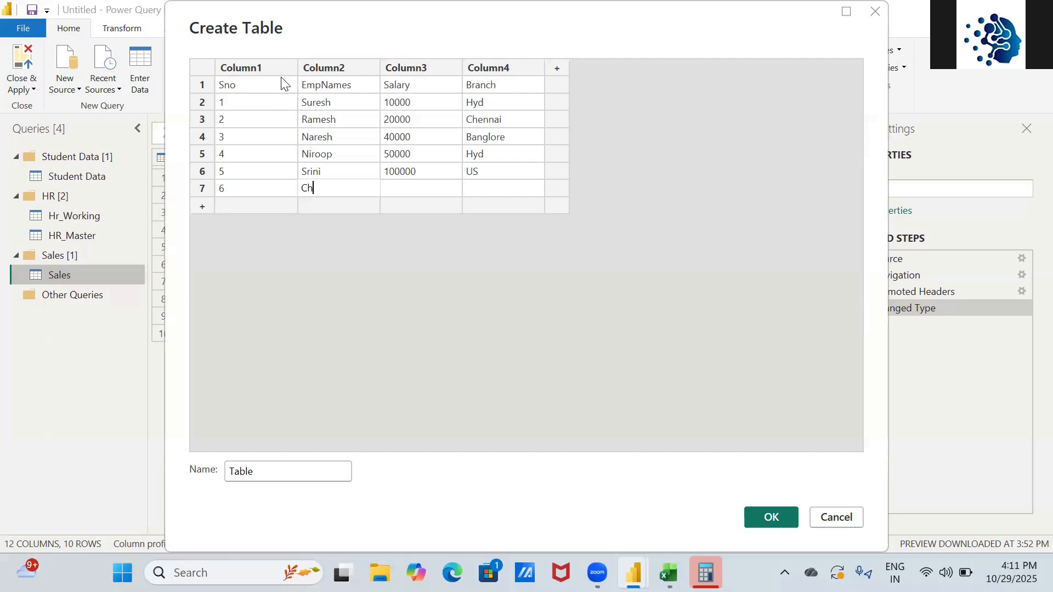
text(inin)
key(BackSpace)
key(BackSpace)
text(ni)
key(Tab)
text(2000)
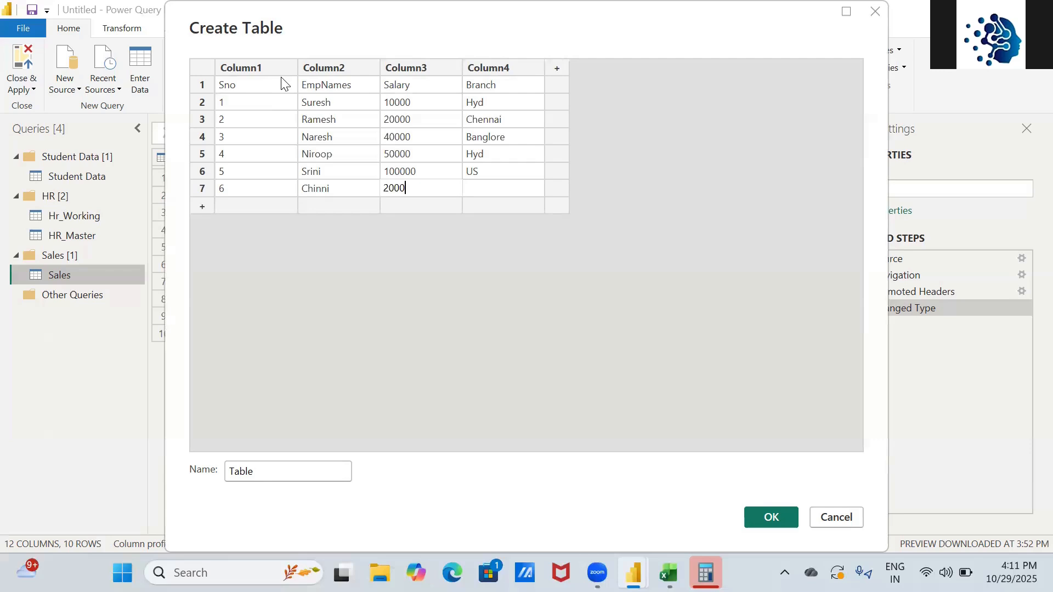
text(00)
key(Tab)
text(UK)
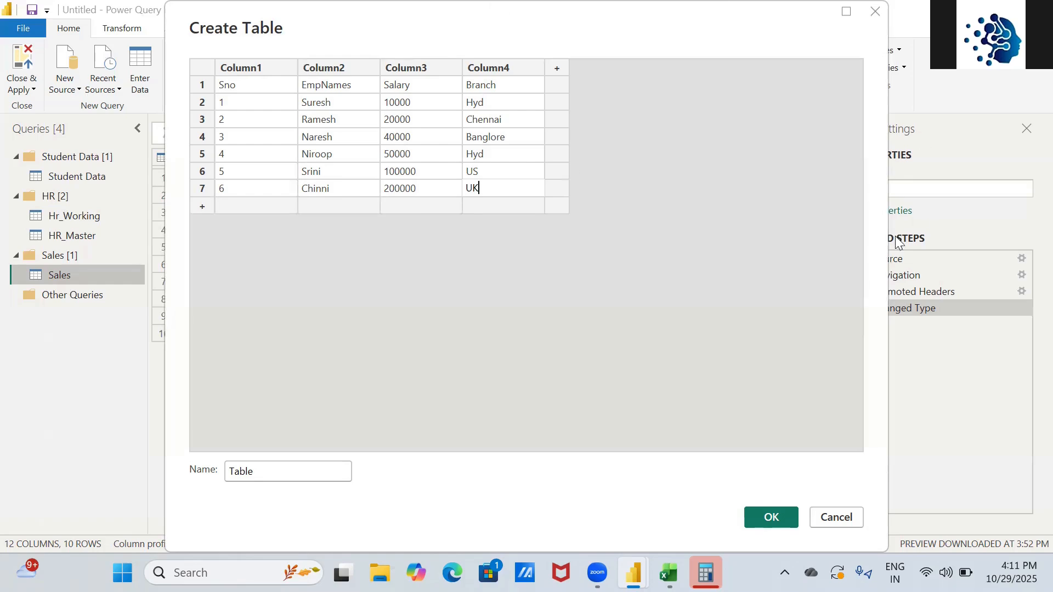
- Create the Table query from the entered data and rename it to 'Employee Data'
click(772, 520)
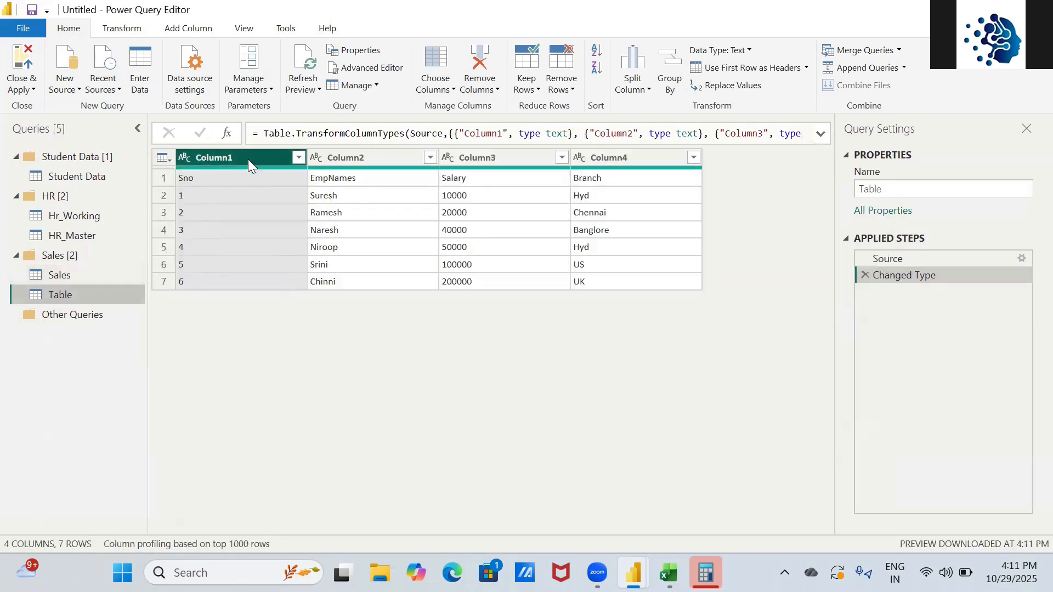
right_click(57, 295)
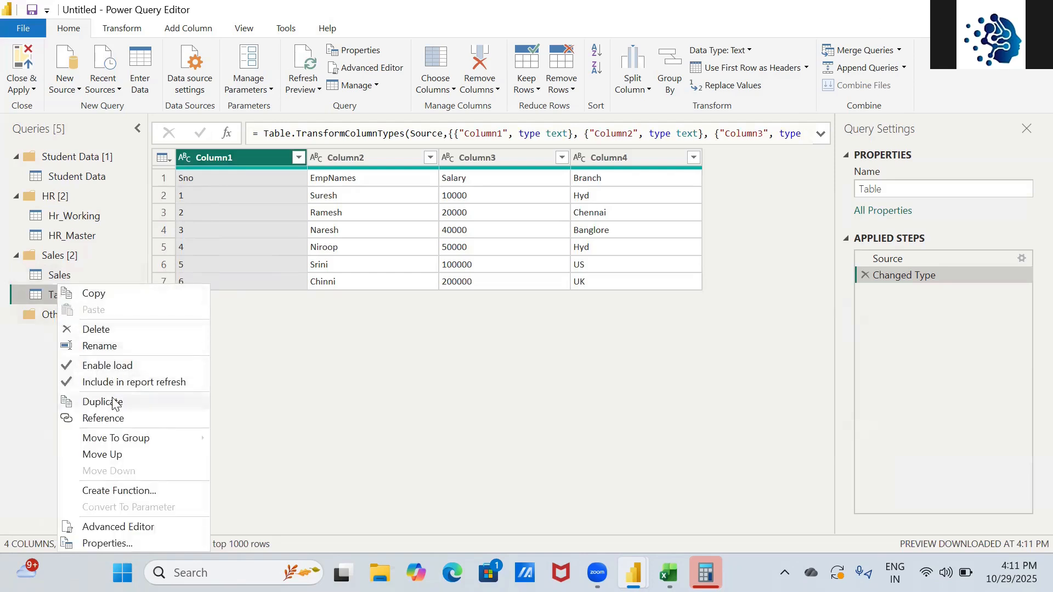
click(114, 344)
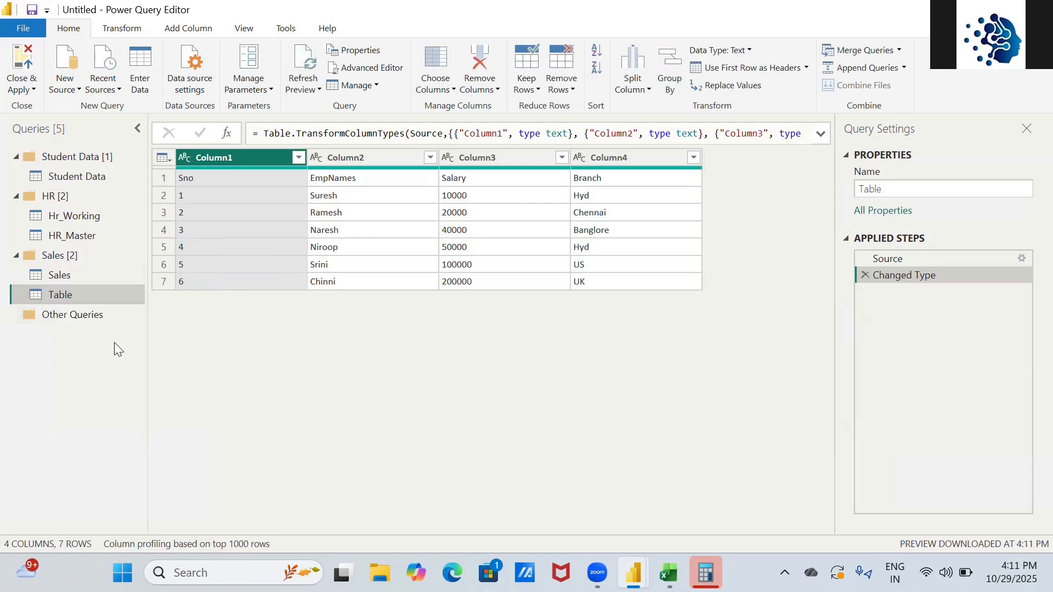
click(903, 185)
key(BackSpace)
key(BackSpace)
key(BackSpace)
key(BackSpace)
key(BackSpace)
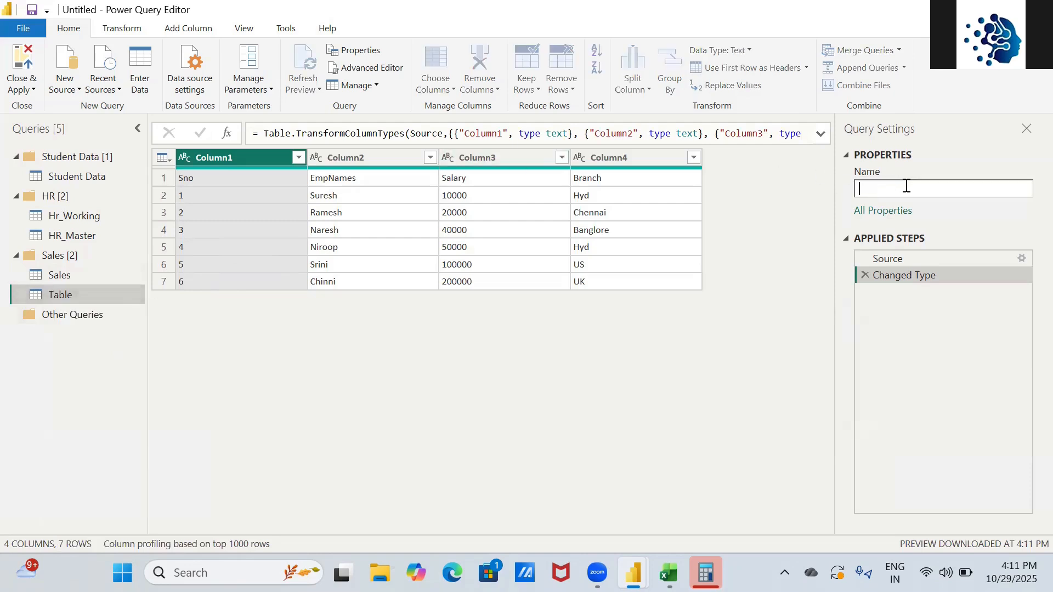
text(Employee Data)
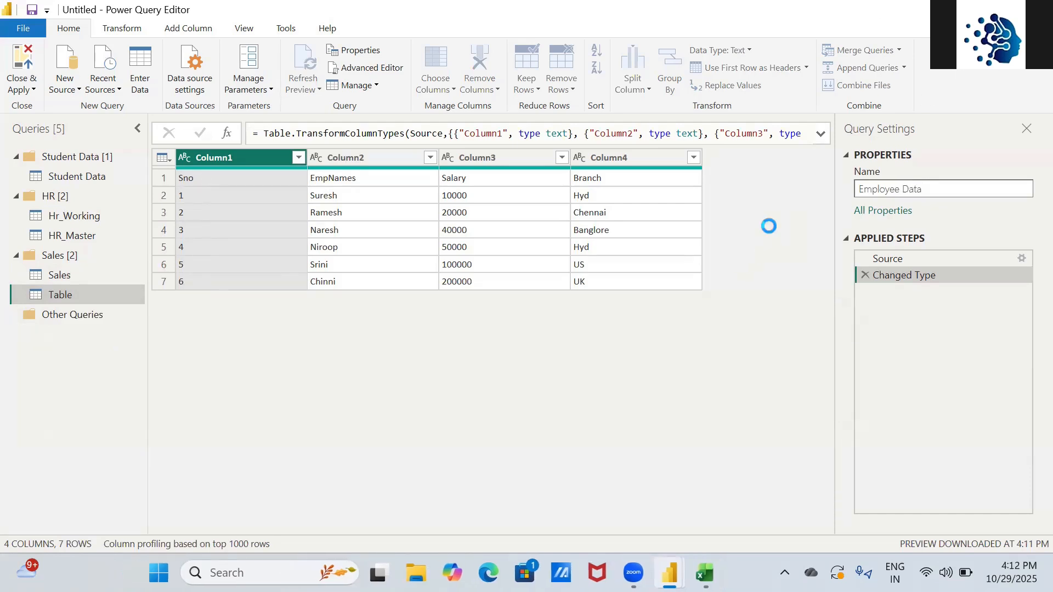
key(Return)
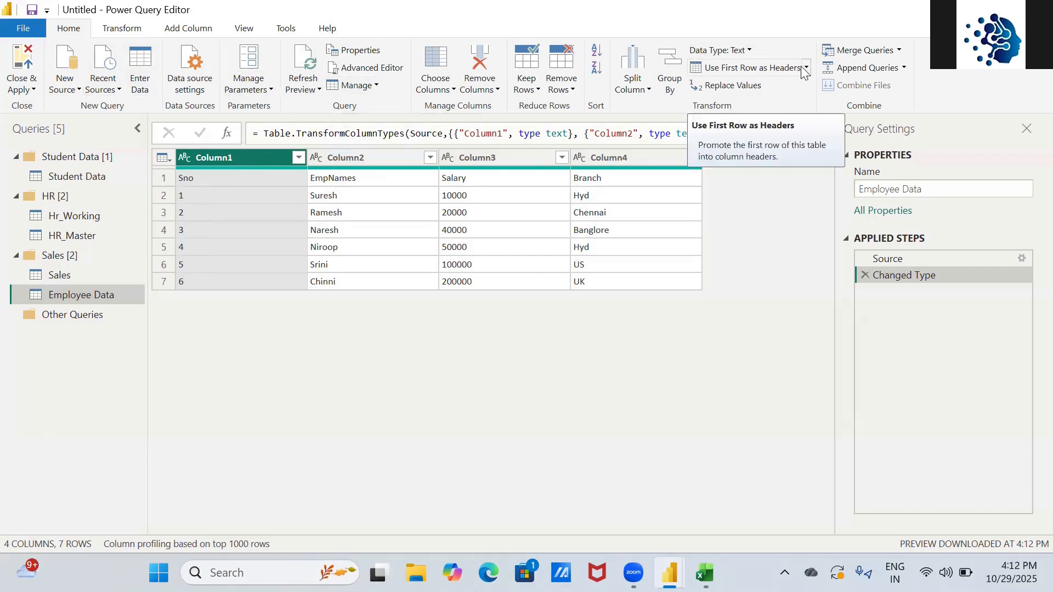
- Select Employee Data's Source step and open the Use First Row as Headers dropdown
click(888, 260)
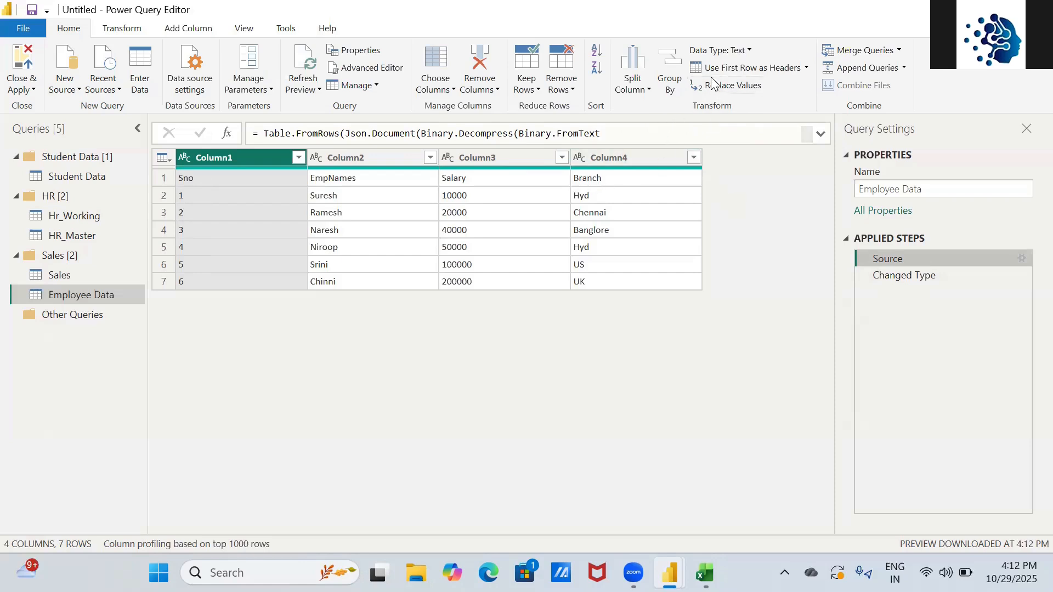
click(807, 68)
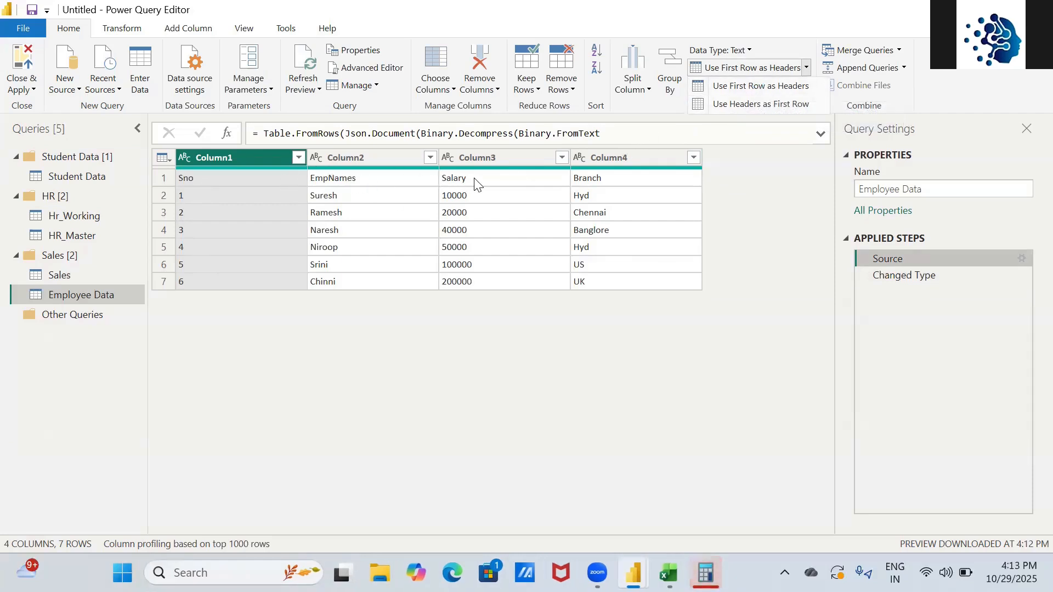
- Insert a Use First Row as Headers step into Employee Data, then switch to Excel
click(769, 88)
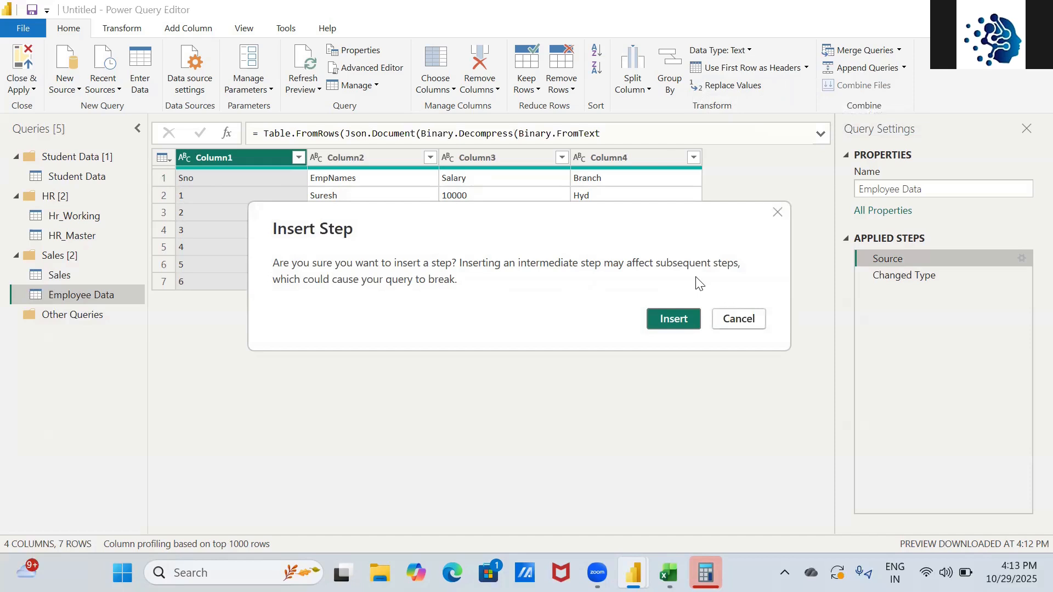
click(685, 323)
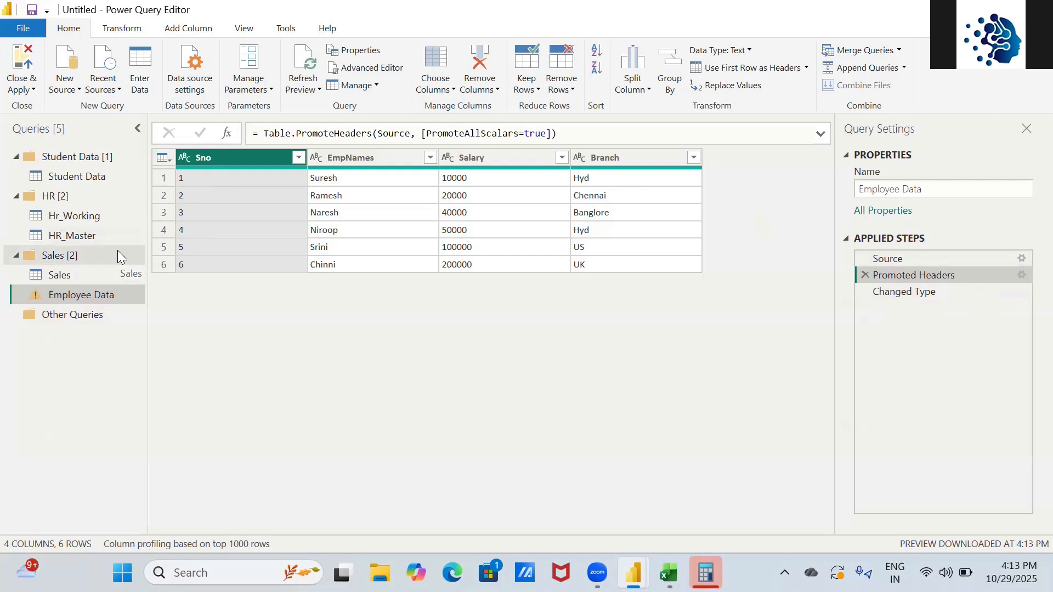
key(alt+Tab)
key(alt+Tab)
key(alt+Tab)
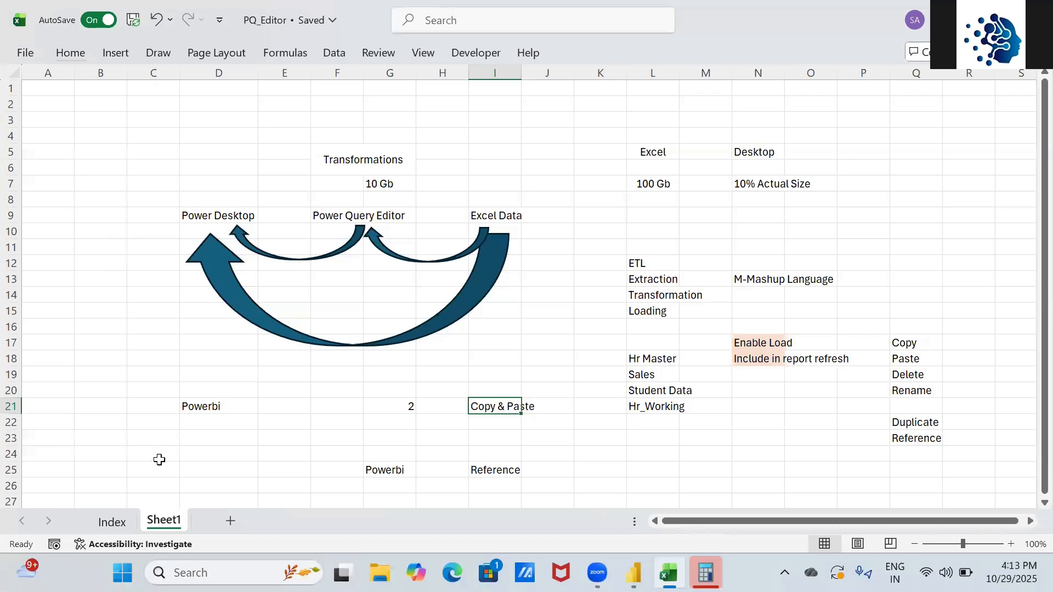
- On the Index sheet, tick Close & Apply, Apply, Close, Newsource, Recent Source and Enter Data
click(112, 522)
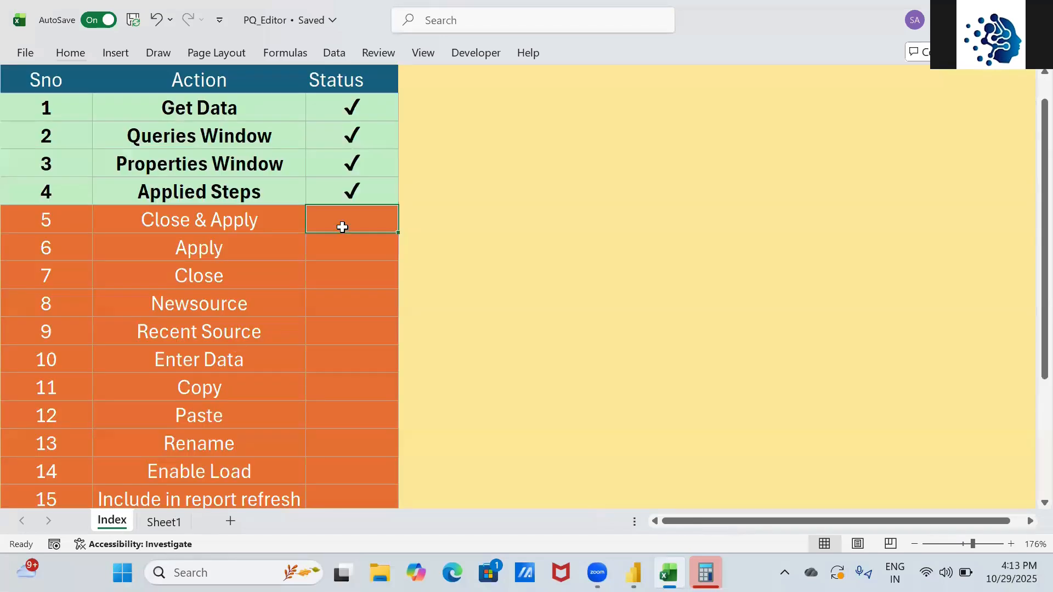
click(334, 195)
key(shift+Down)
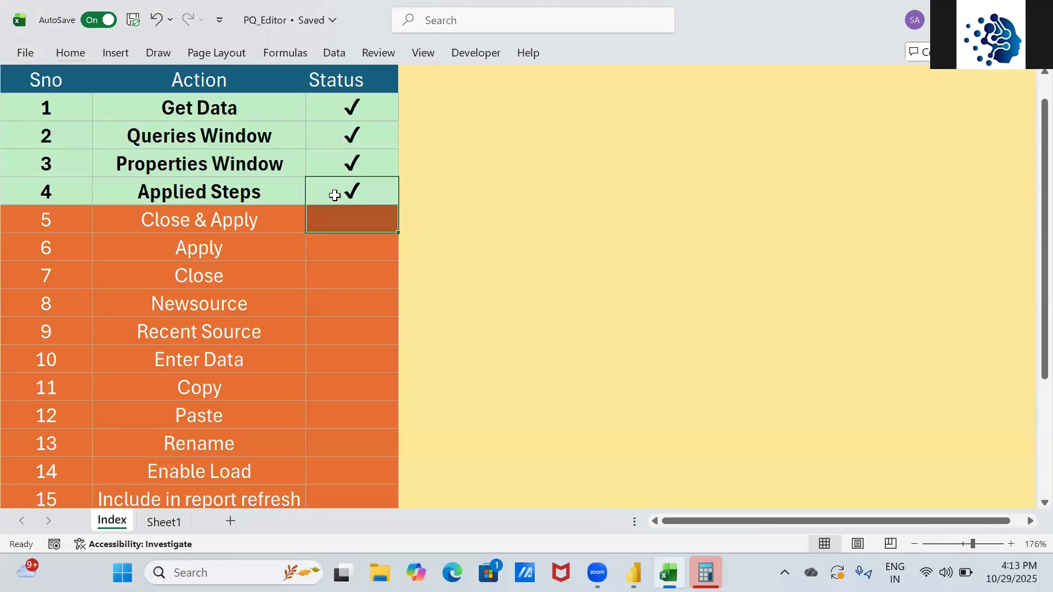
key(ctrl+d)
key(Down)
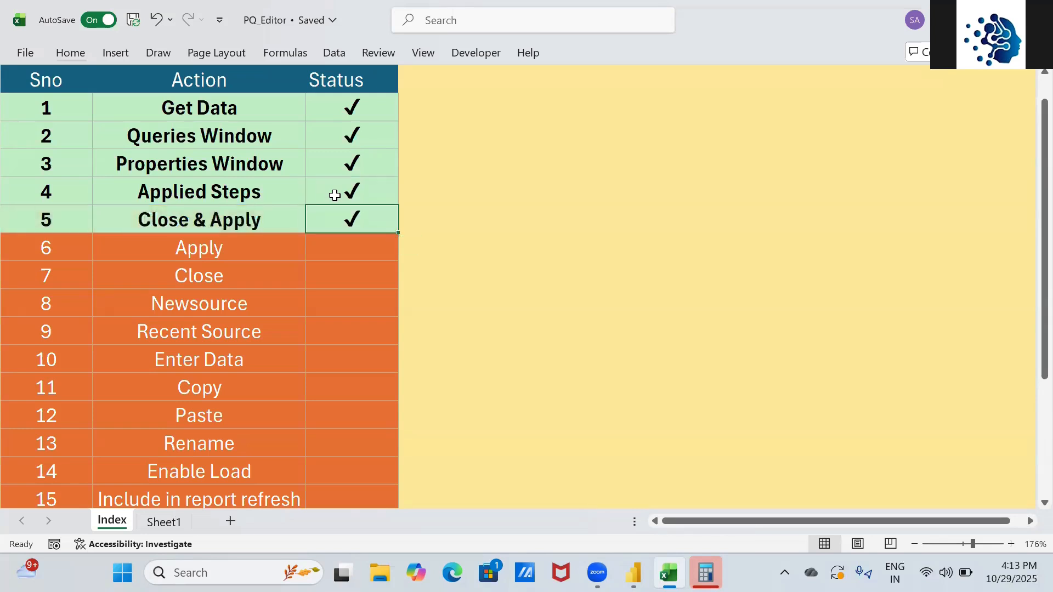
key(shift+Down)
key(shift+Down)
key(ctrl+d)
key(Down)
key(Down)
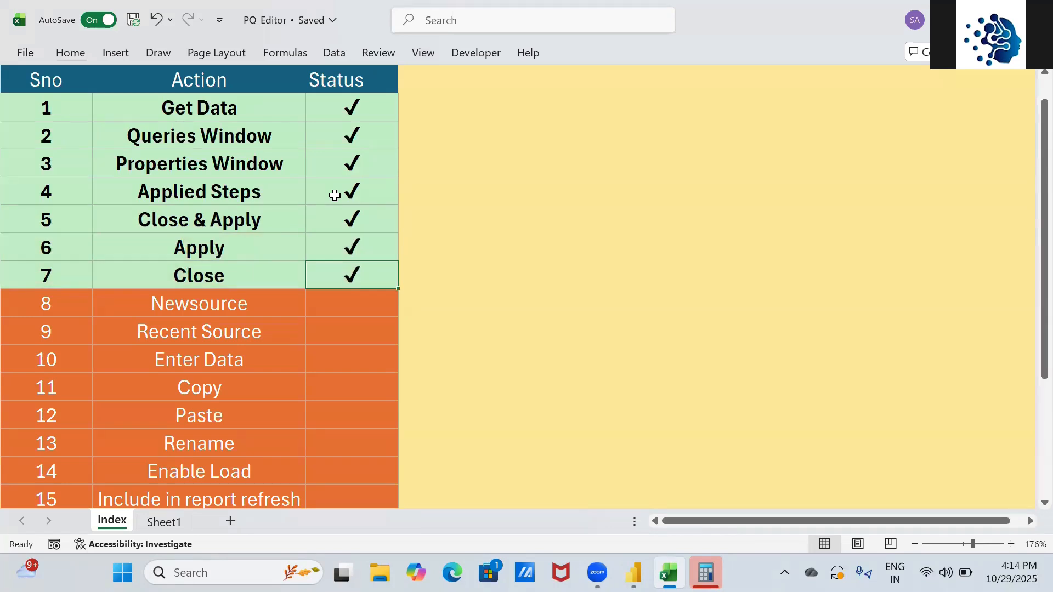
key(Down)
key(ctrl+d)
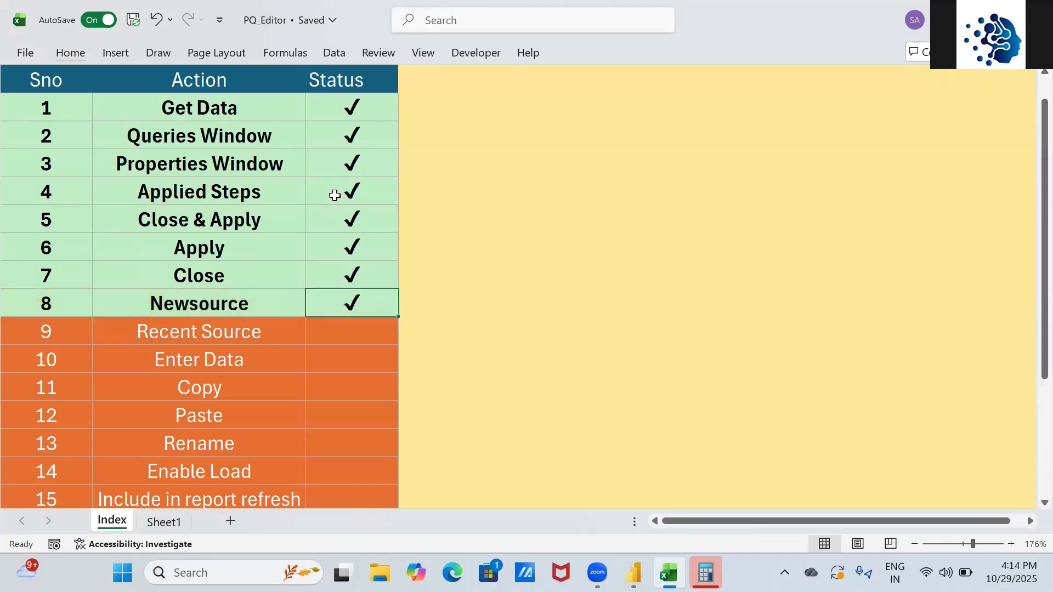
key(Down)
key(ctrl+d)
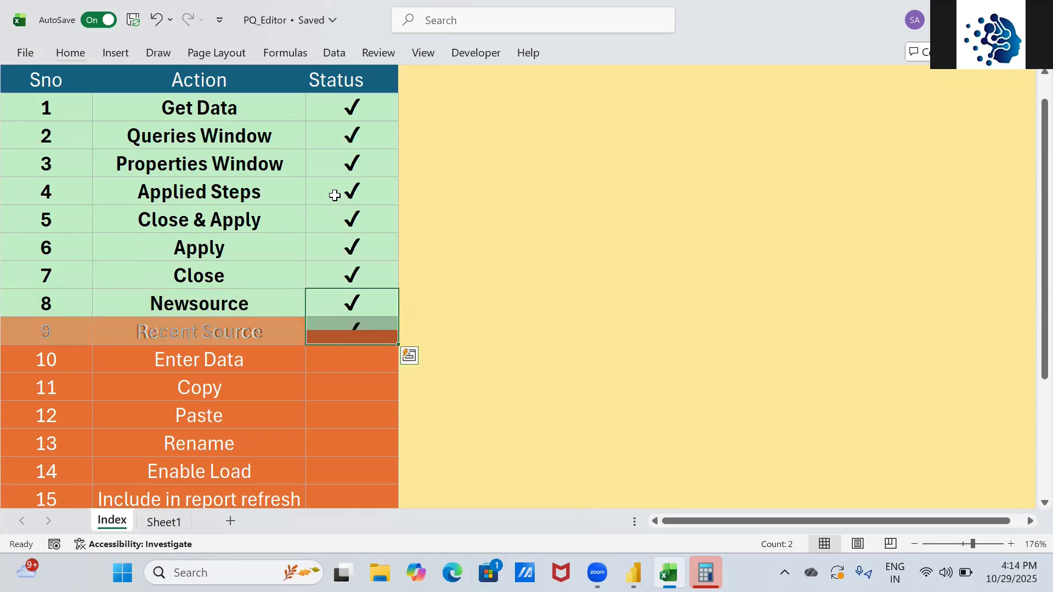
key(shift+Down)
key(ctrl+d)
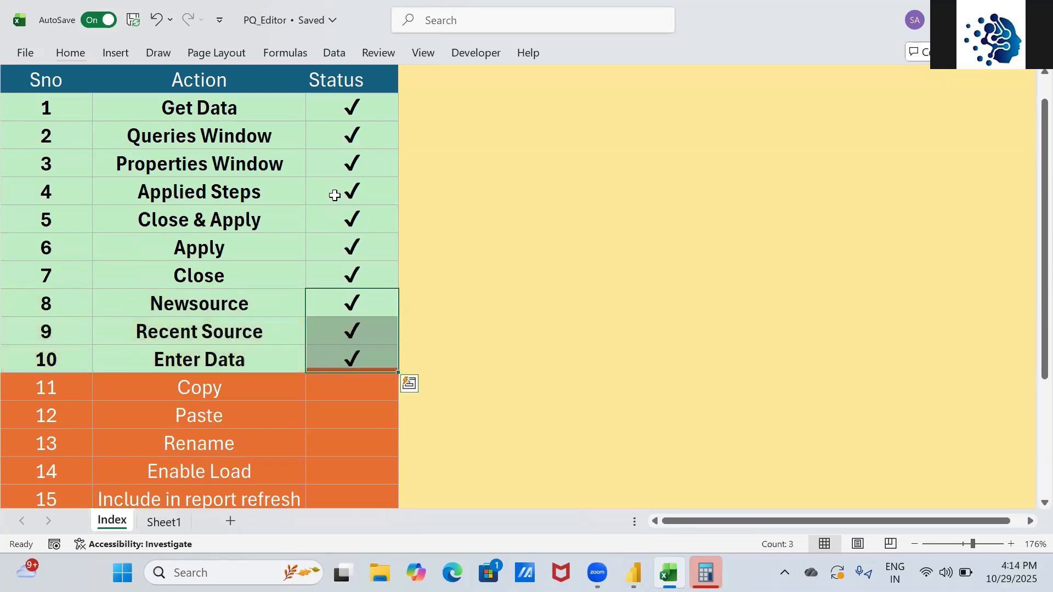
- Tick the Copy, Paste, Rename, Enable Load and Include in report refresh rows
key(Down)
key(Down)
key(shift+Down)
key(shift+Down)
key(shift+Down)
key(shift+Down)
key(shift+Down)
key(shift+Down)
key(shift+Down)
key(shift+Down)
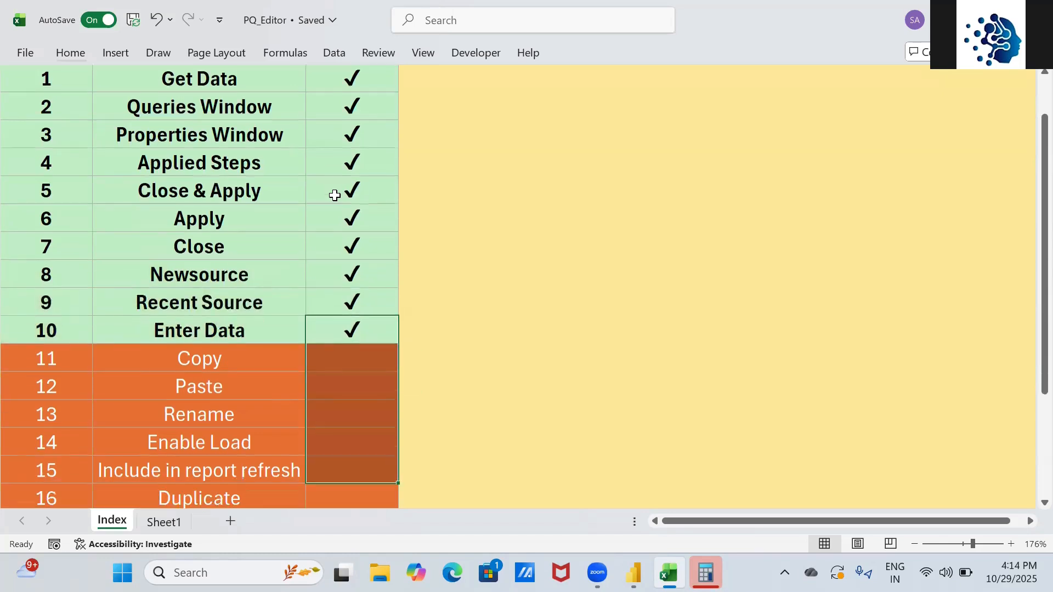
key(shift+Up)
key(shift+Up)
key(shift+Up)
key(shift+Up)
key(shift+Up)
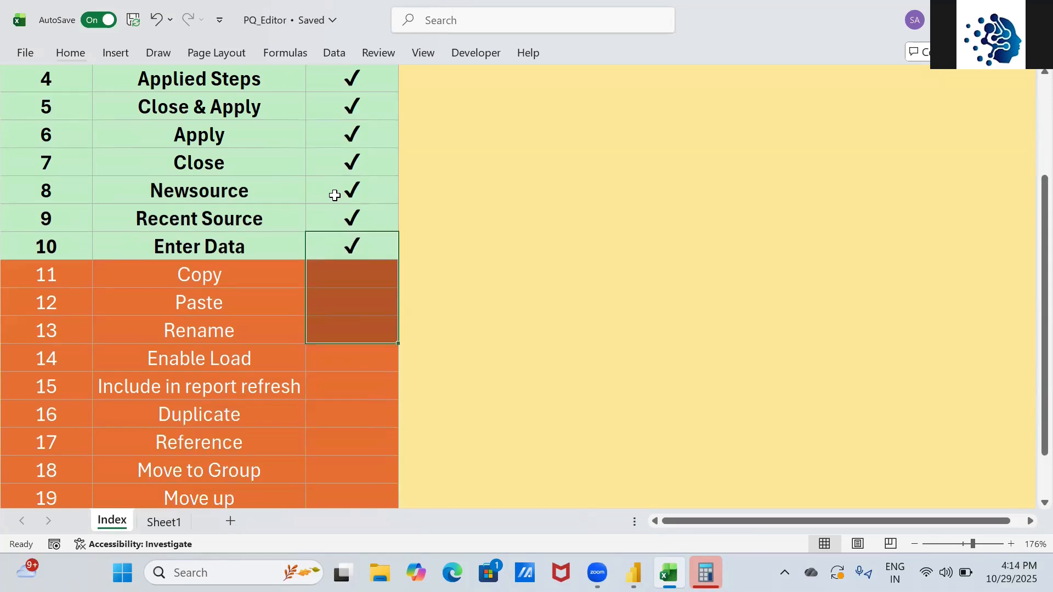
key(ctrl+d)
key(Down)
key(Down)
key(Down)
key(Down)
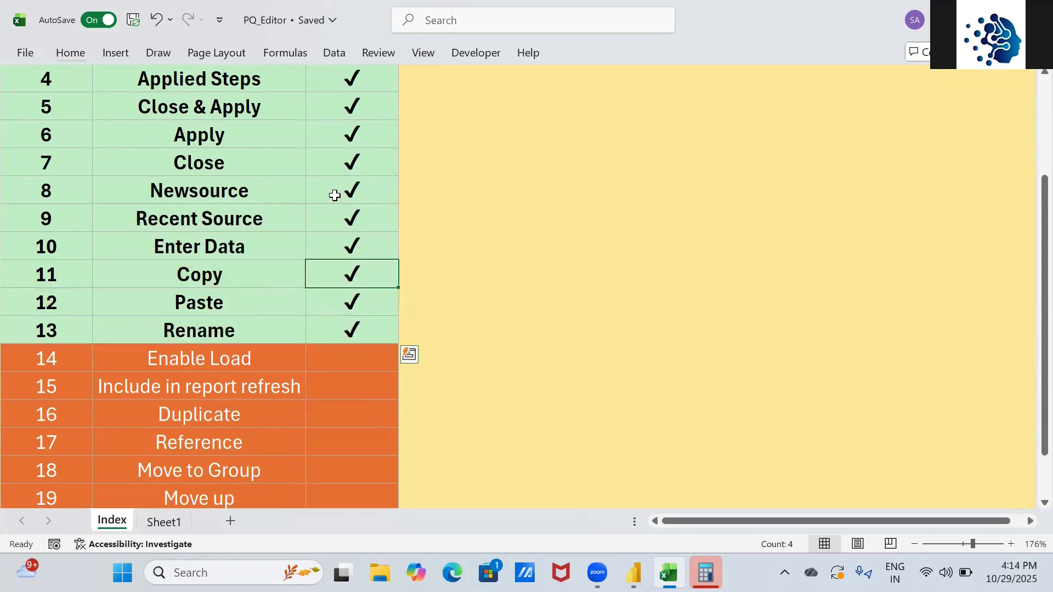
key(shift+Down)
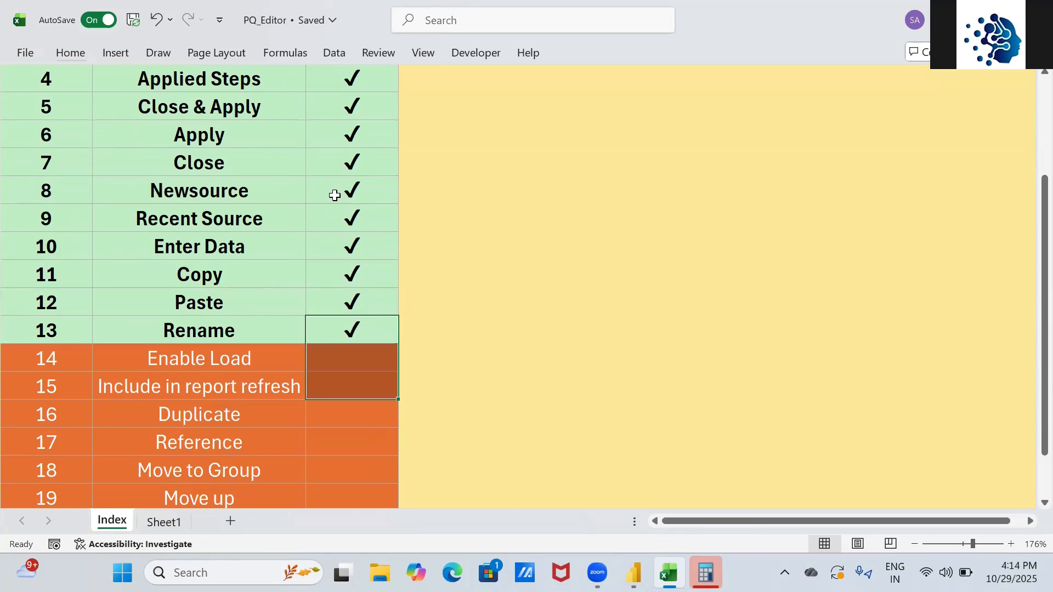
key(alt+shift)
key(ctrl+d)
key(Down)
key(Down)
- Tick Duplicate, Reference, Move to Group, Move up and Move Down, then return to the checklist top
key(shift+Down)
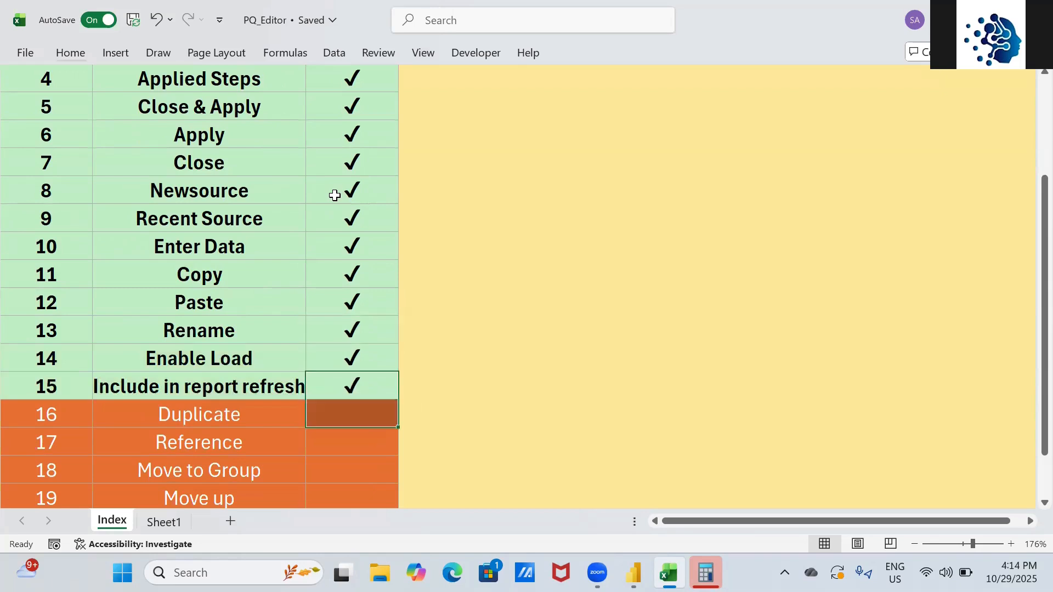
key(shift+Down)
key(ctrl+d)
key(Down)
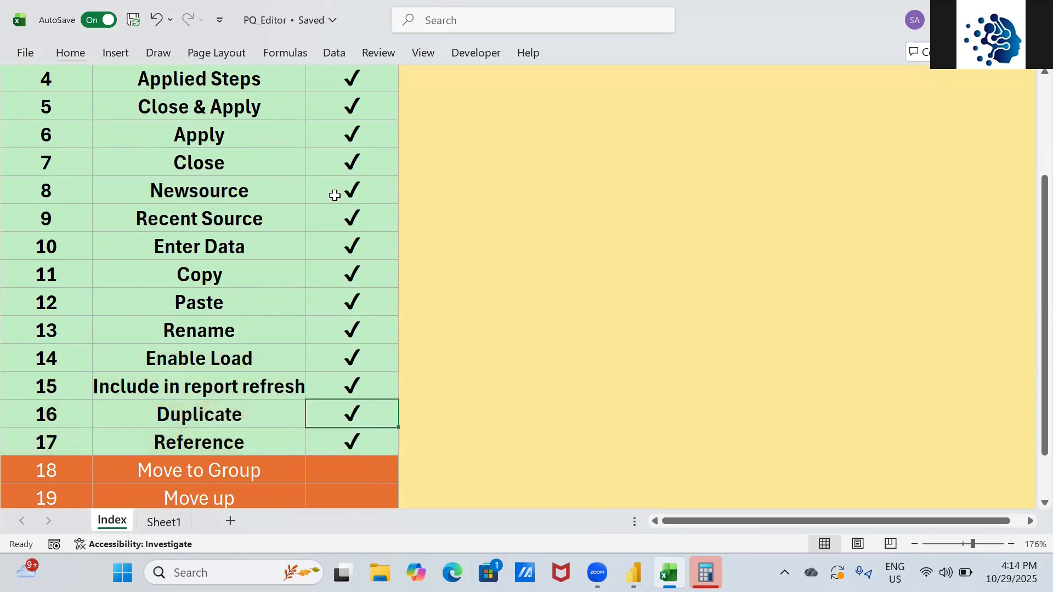
key(Down)
key(Down)
key(Down)
key(Down)
key(Up)
key(Up)
key(Up)
key(shift+Down)
key(shift+Down)
key(shift+Down)
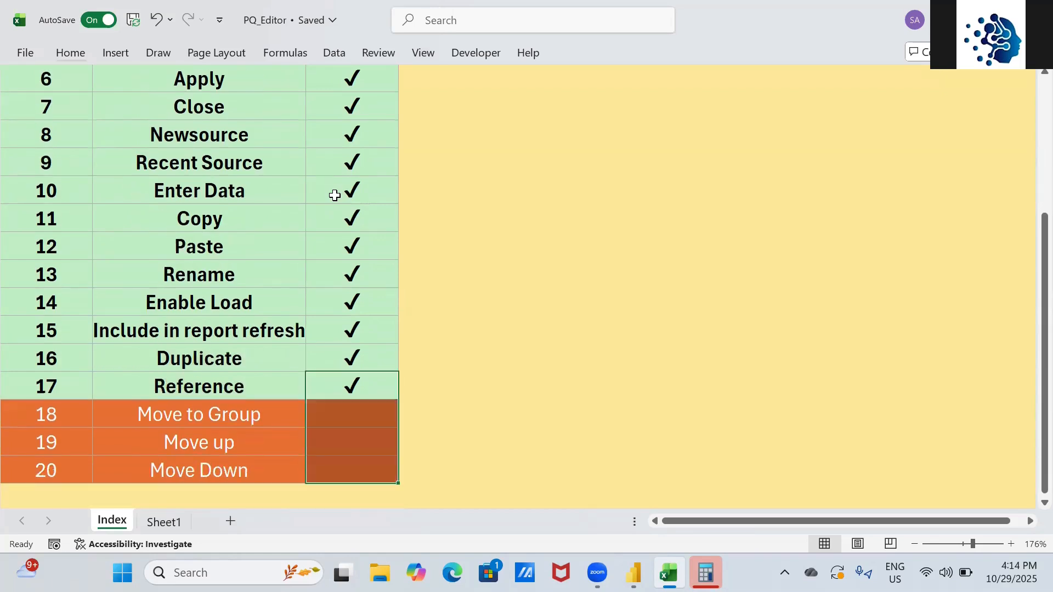
key(ctrl+d)
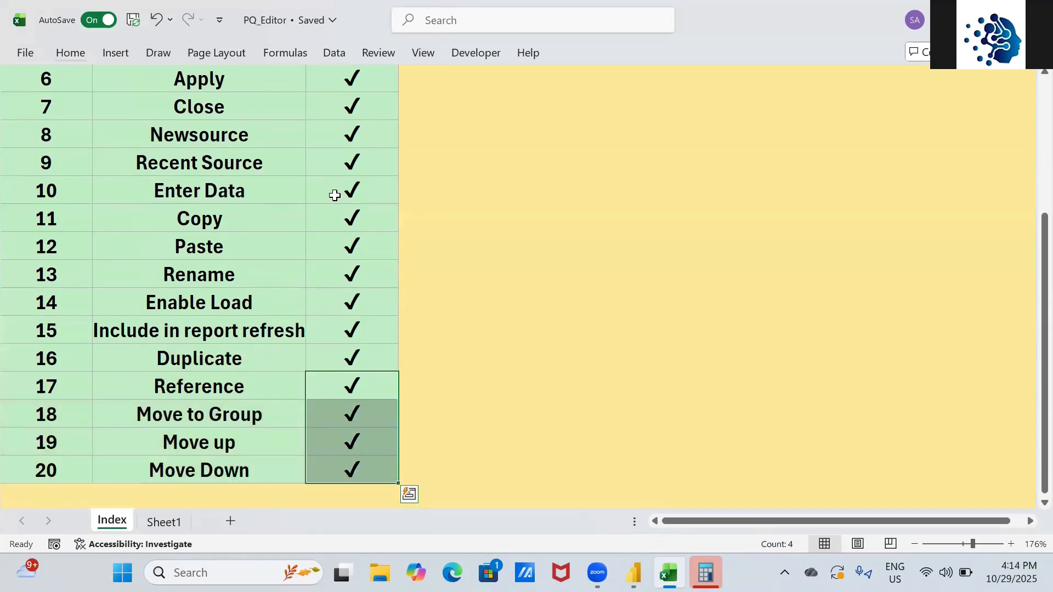
key(shift+Up)
key(shift+Up)
key(shift+Up)
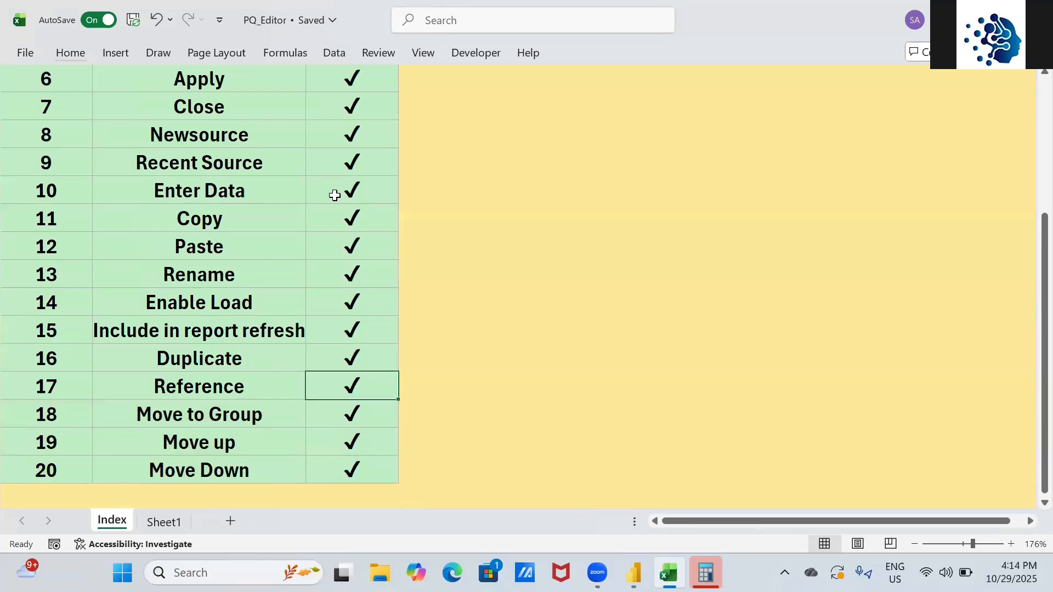
key(ctrl+Up)
- Return to Power Query Editor and close the Choose Columns dropdown without picking anything
key(alt+Tab)
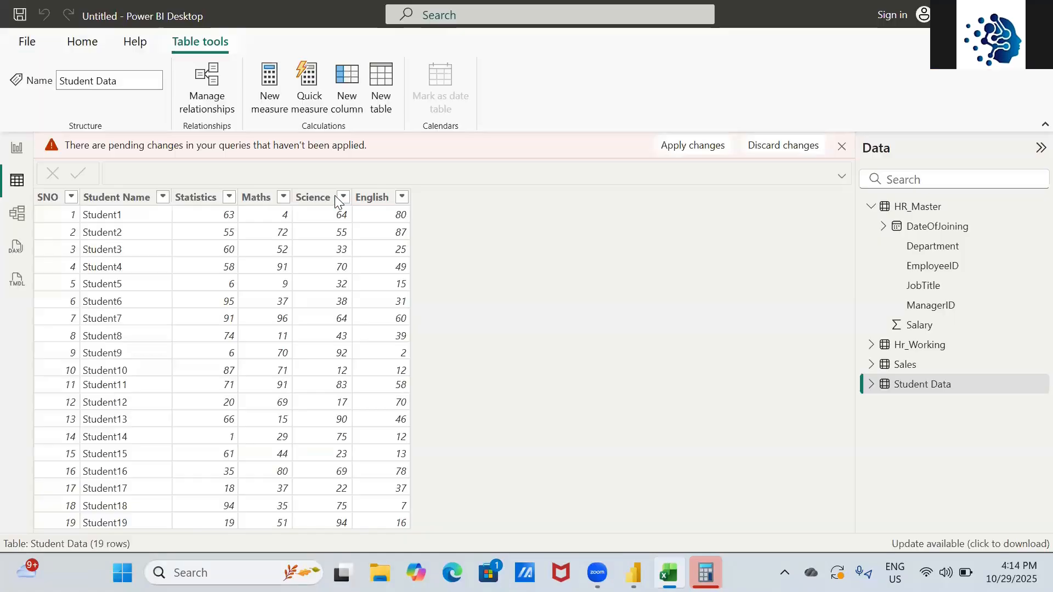
key(alt+Tab)
key(Tab)
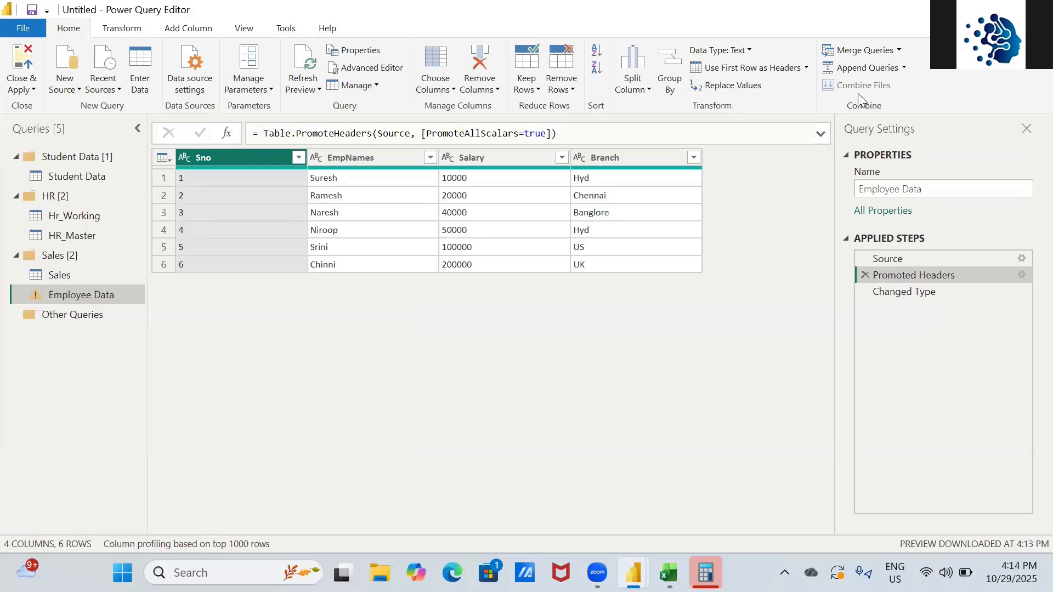
click(451, 90)
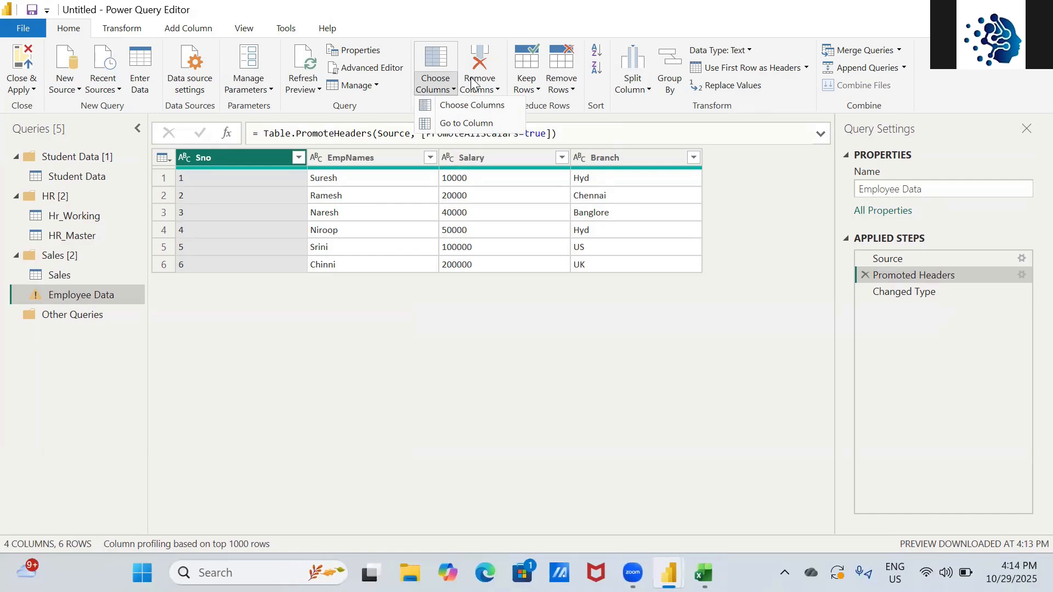
click(91, 220)
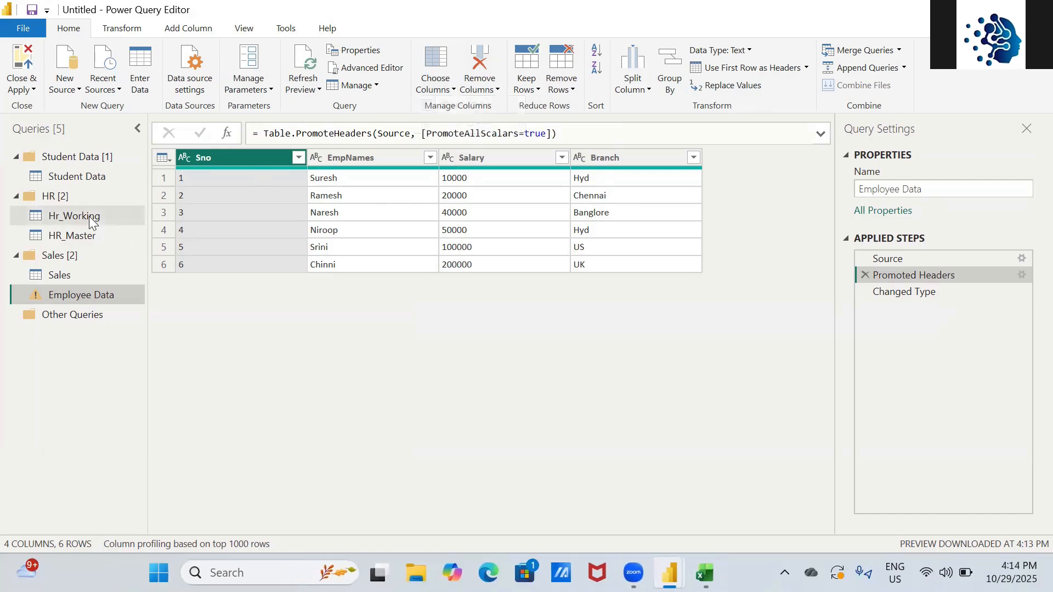
- Use Choose Columns on Hr_Working to keep only EmployeeID, Department and JobTitle
click(92, 220)
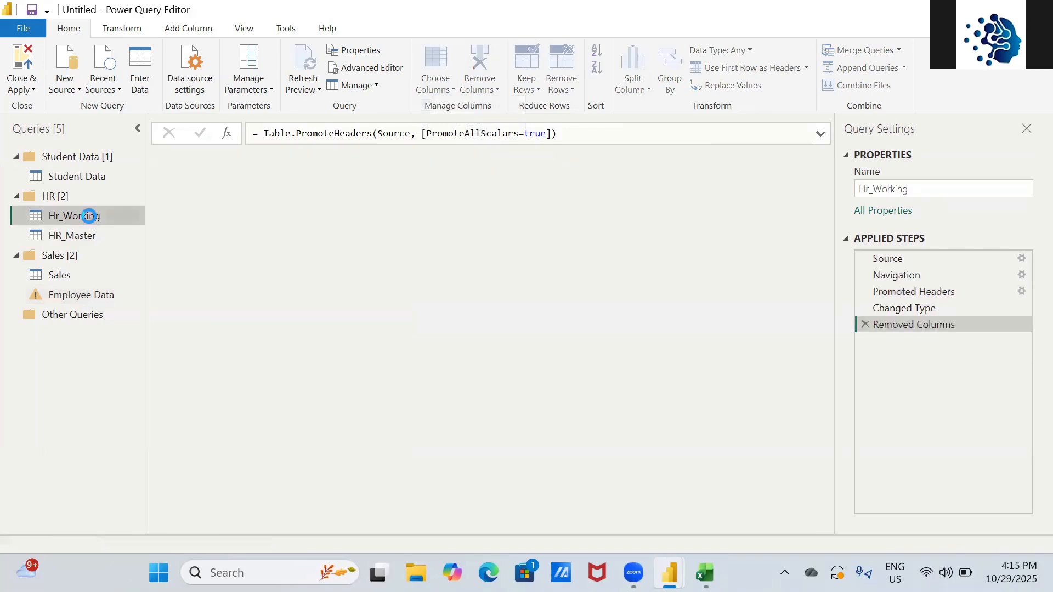
click(450, 84)
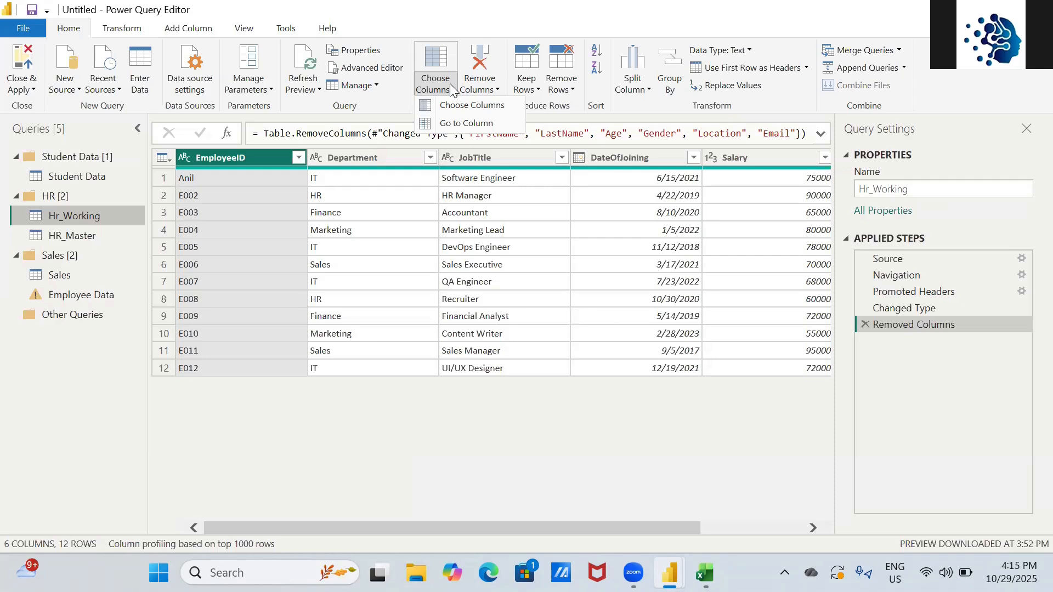
click(457, 108)
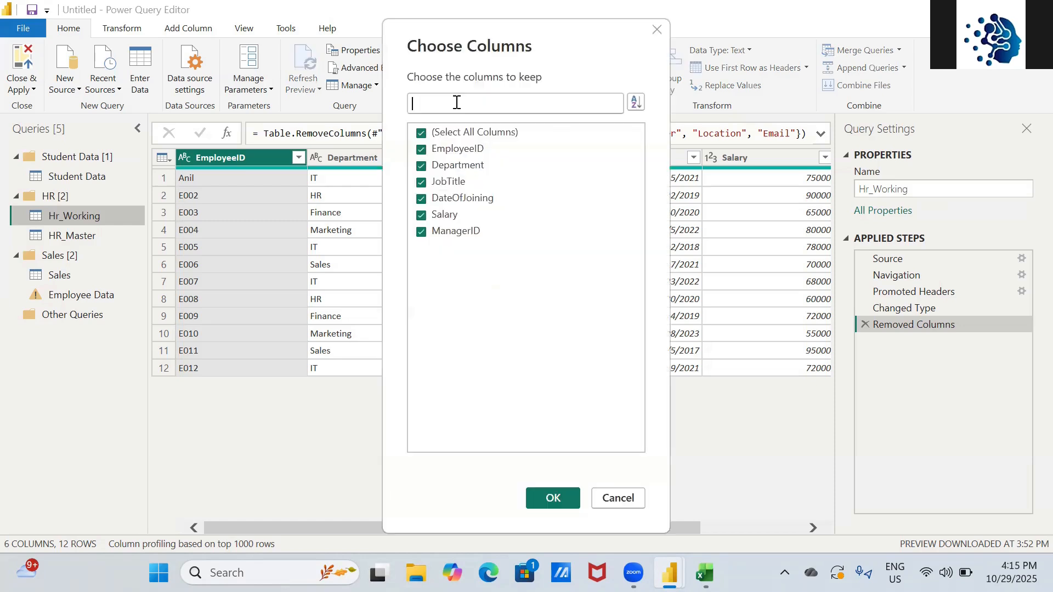
click(421, 132)
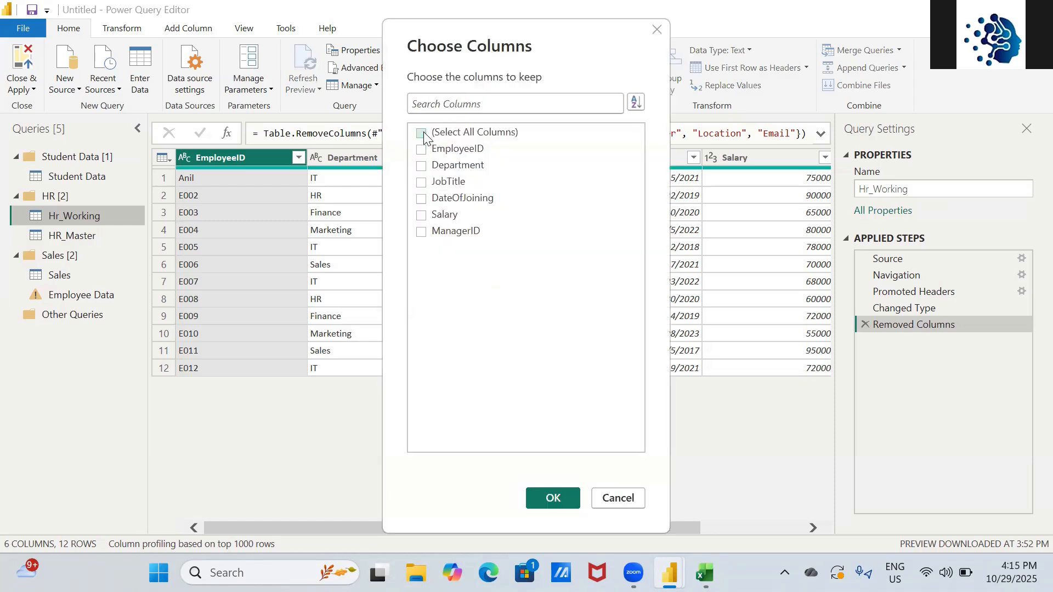
click(422, 150)
click(420, 166)
click(421, 183)
click(551, 499)
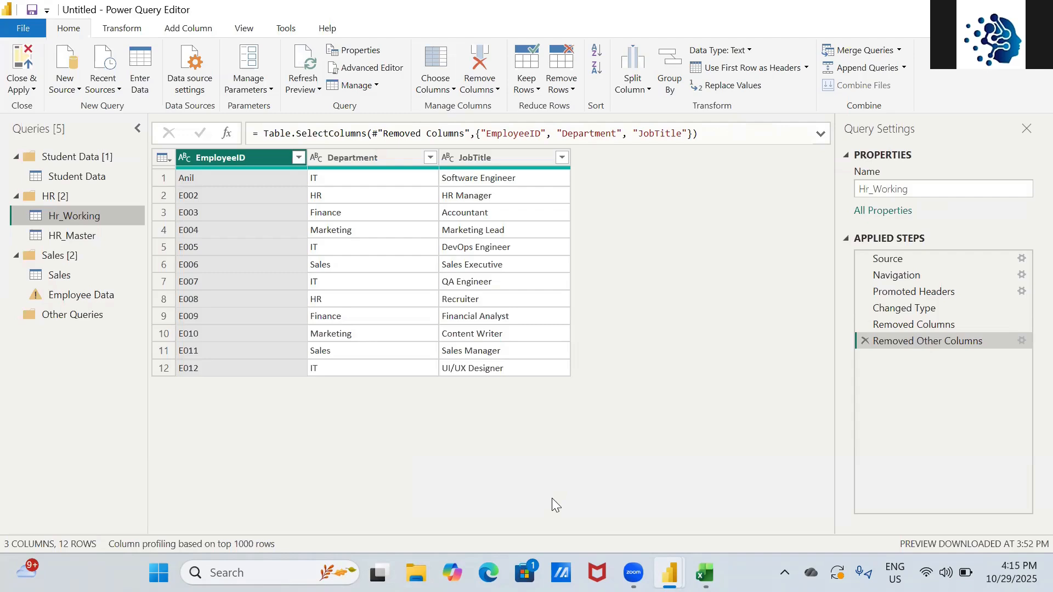
- In the Excel checklist, fill the Move Down row down into the rows below it
key(alt+Tab)
key(alt+Tab)
key(Tab)
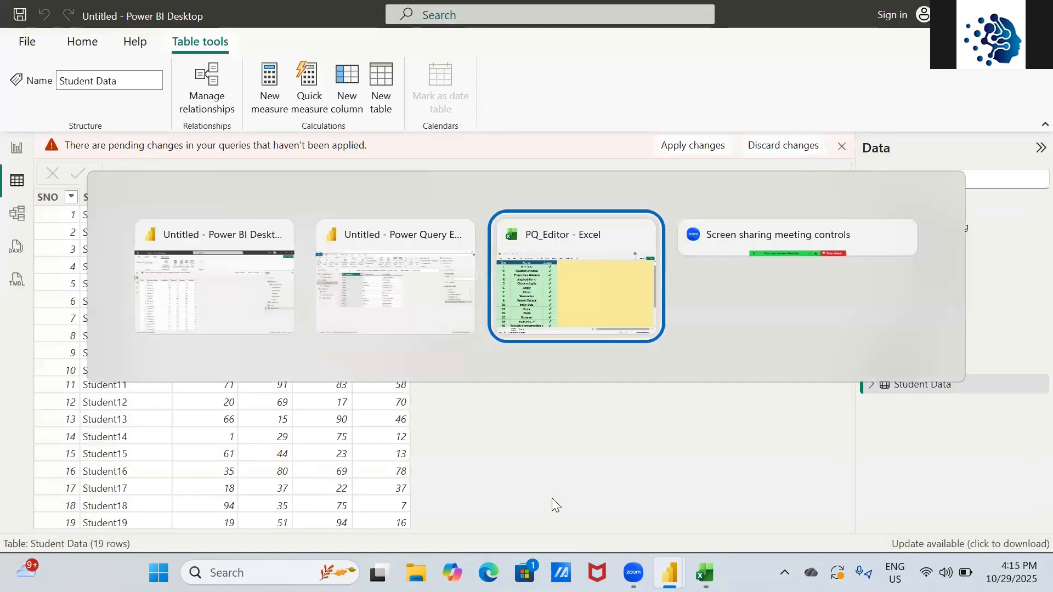
key(Down)
key(Down)
key(Down)
key(Down)
key(Down)
key(Down)
key(Down)
key(Down)
key(Down)
key(Down)
key(Down)
key(Down)
key(Down)
key(Down)
key(Down)
key(Down)
key(Down)
key(Down)
key(Down)
key(Down)
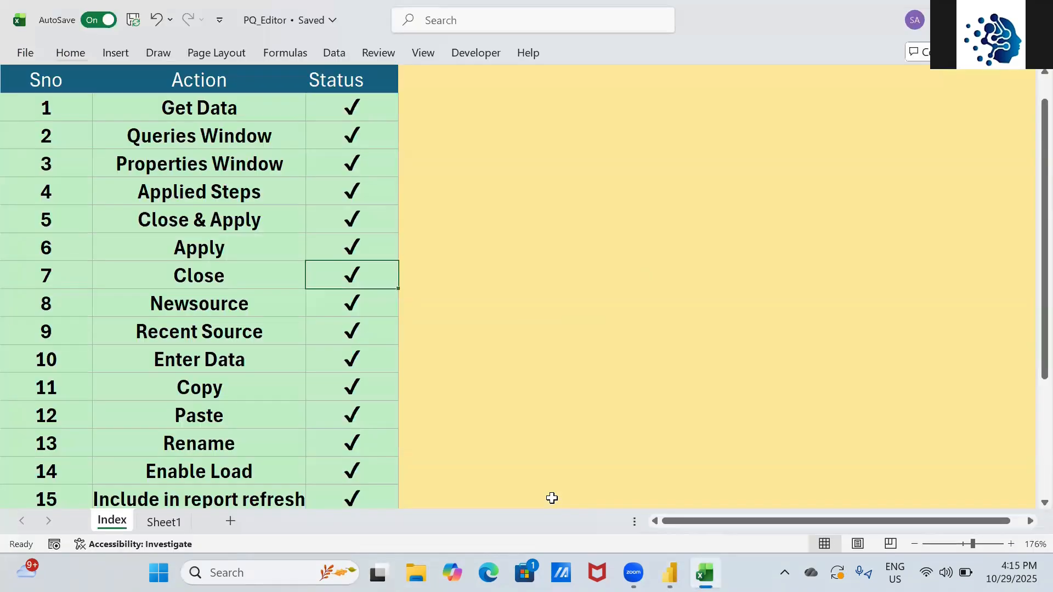
key(Up)
key(Up)
key(Up)
key(Up)
key(Up)
key(Up)
key(Up)
key(Up)
key(Left)
key(Up)
key(shift+Right)
key(shift+Down)
key(shift+Down)
key(shift+Down)
key(shift+Down)
key(Left)
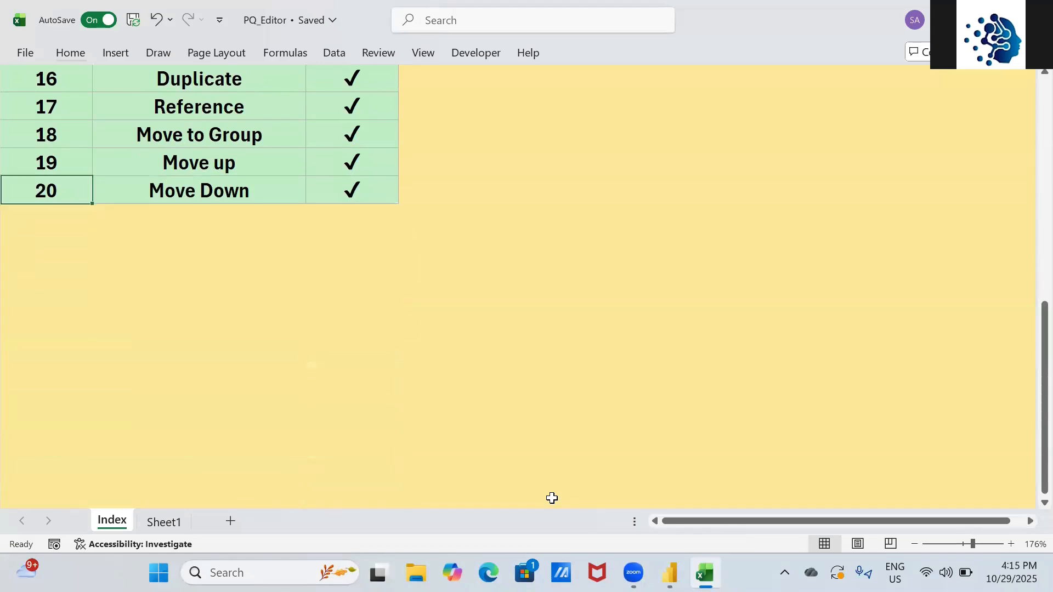
key(shift+Right)
key(shift+Right)
key(shift+Down)
key(shift+Down)
key(shift+Down)
key(shift+Down)
key(shift+Down)
key(shift+Down)
key(shift+Down)
key(shift+Down)
key(shift+Down)
key(shift+Down)
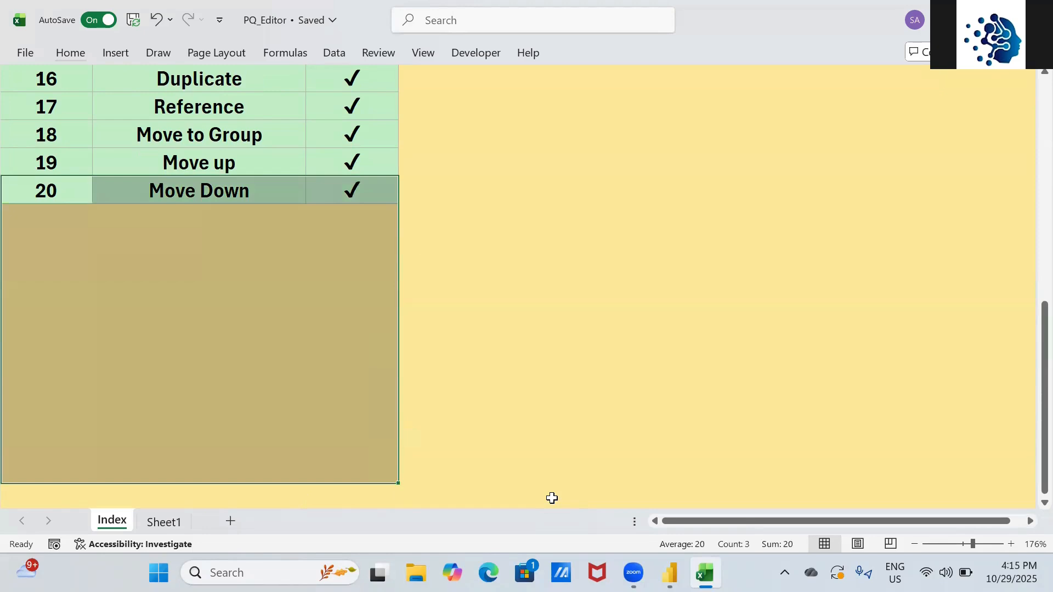
key(ctrl+d)
- Clear the copied rows below the checklist, leaving the first empty row selected
key(Down)
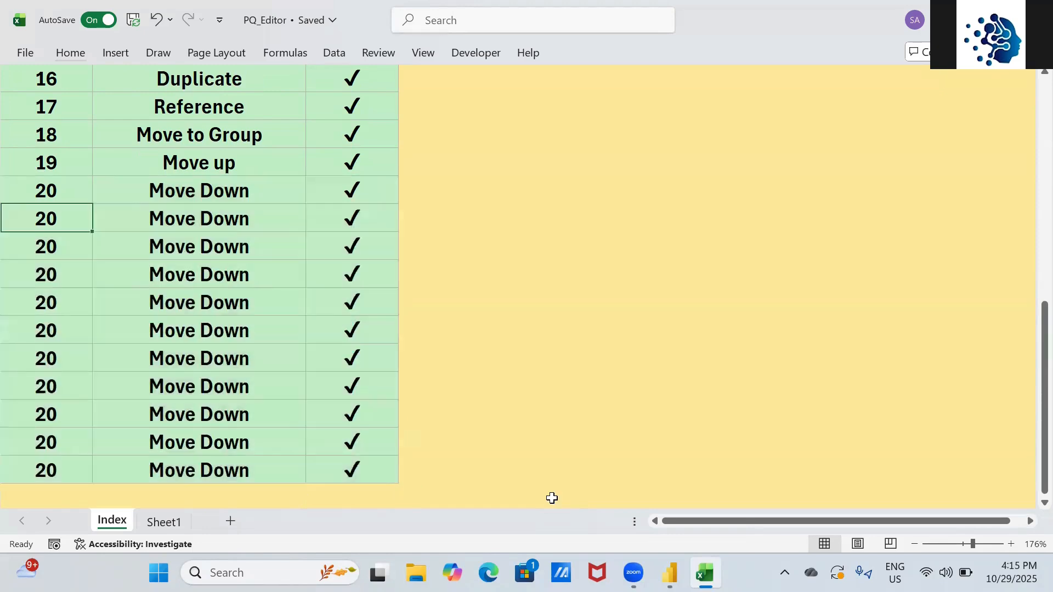
key(shift+Right)
key(shift+Right)
key(ctrl+shift+Down)
key(Delete)
key(shift+Up)
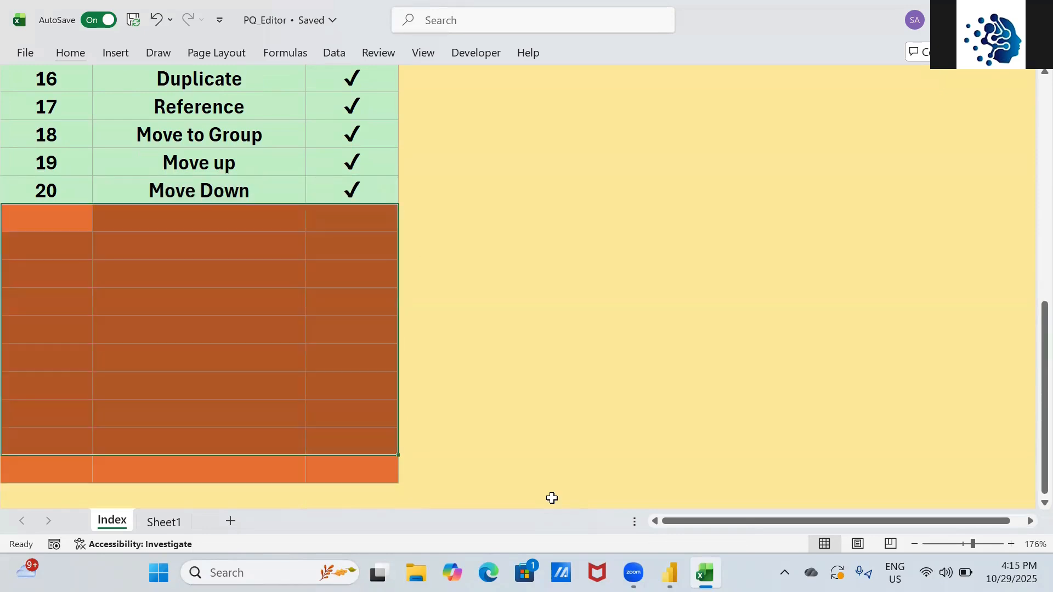
key(Up)
key(Down)
- Enter item 21, Choose Columns, and fill the tick down into row 21
text(21)
key(Tab)
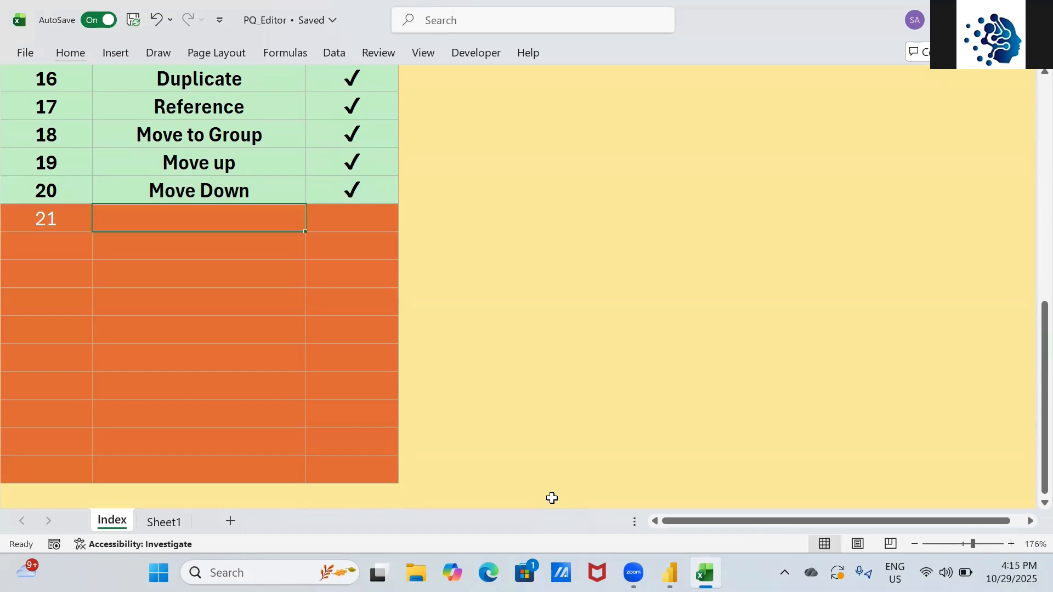
text(Choos)
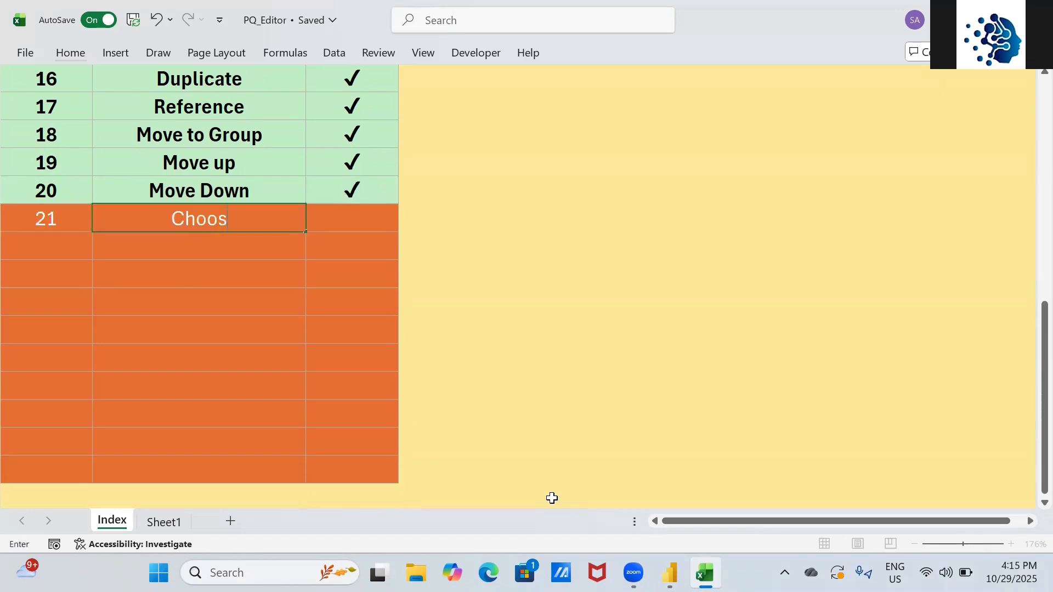
text(e Columns)
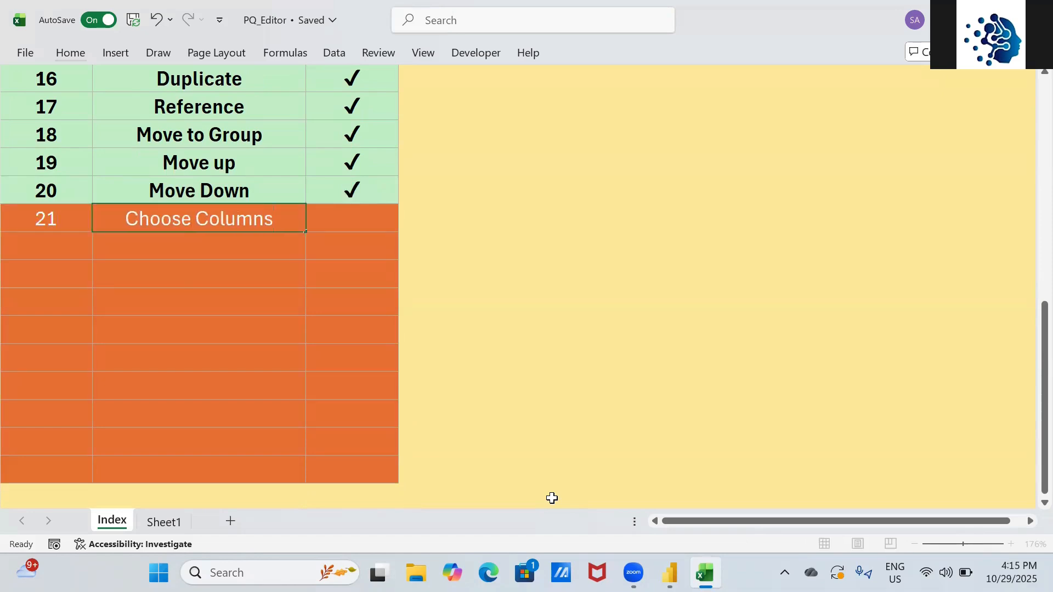
key(Tab)
key(Up)
key(shift+Down)
key(ctrl+d)
key(alt+Tab)
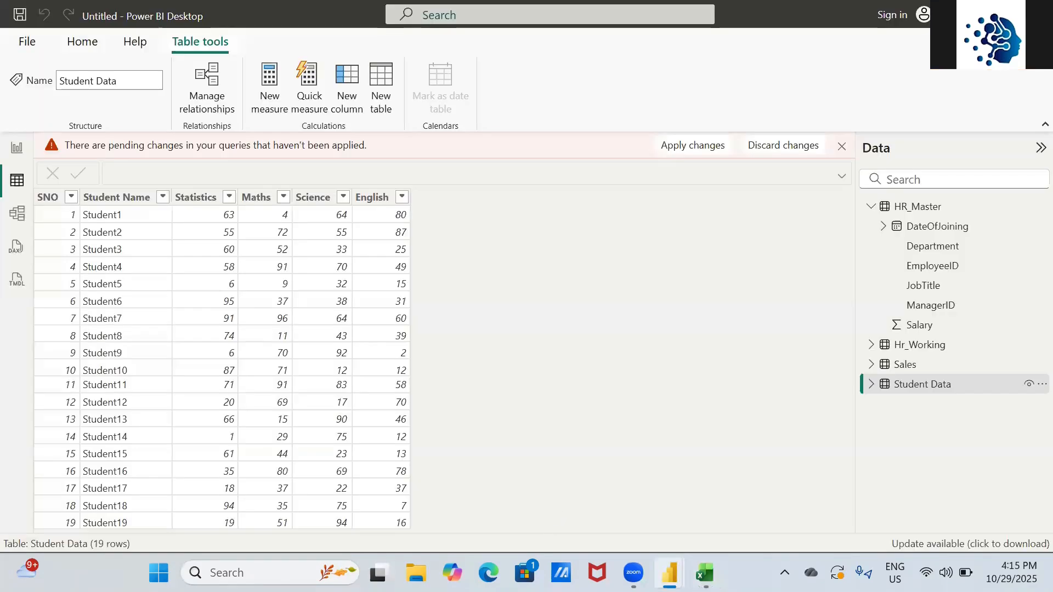
- Delete the Removed Other Columns step so Hr_Working shows all six columns again
key(alt+Tab)
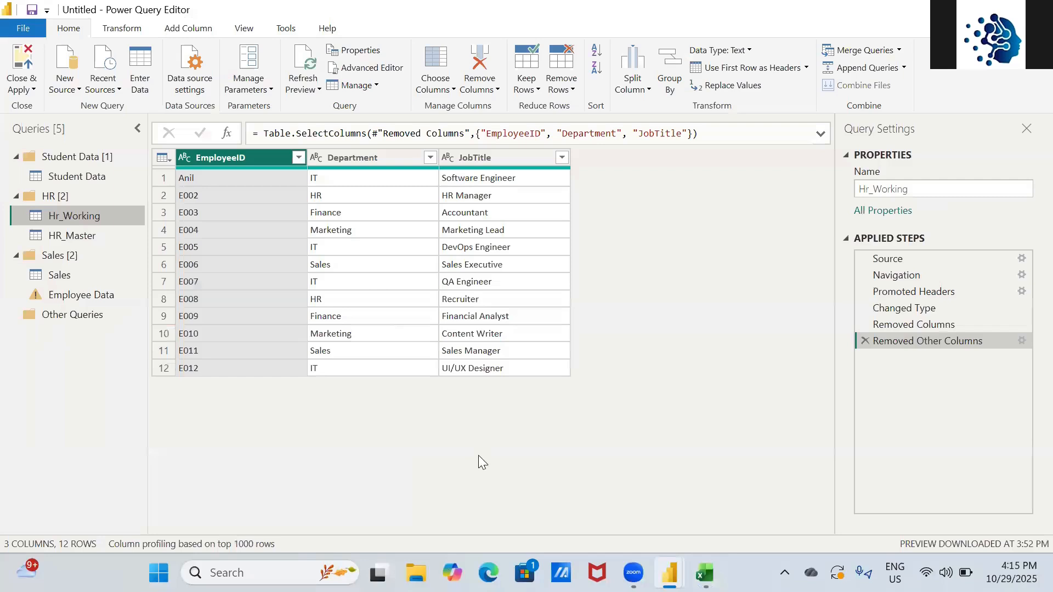
click(453, 90)
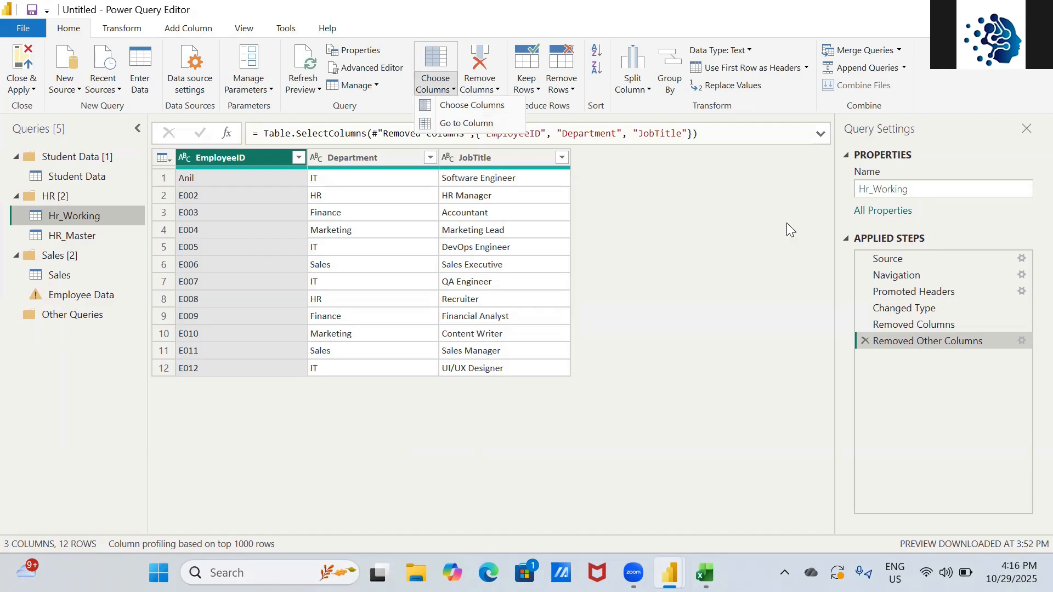
click(864, 339)
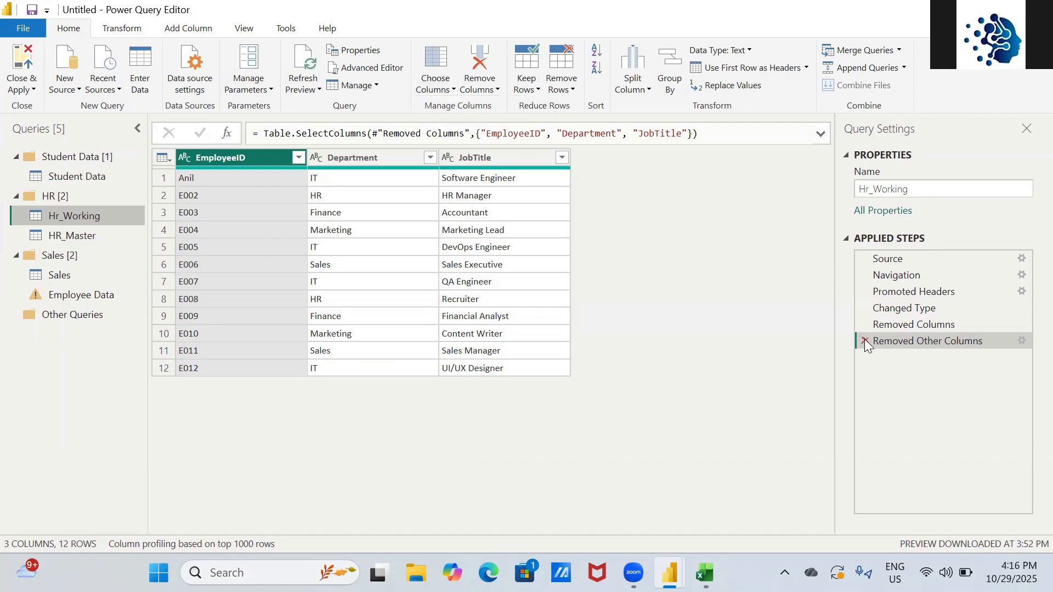
click(864, 339)
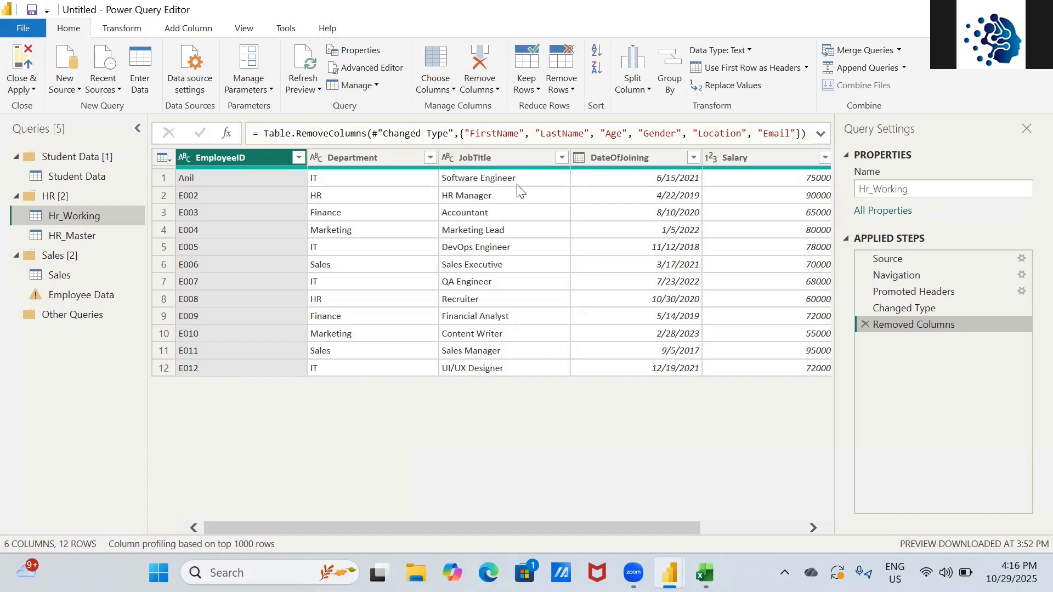
- Use Go to Column to jump to the ManagerID column
click(446, 88)
click(456, 125)
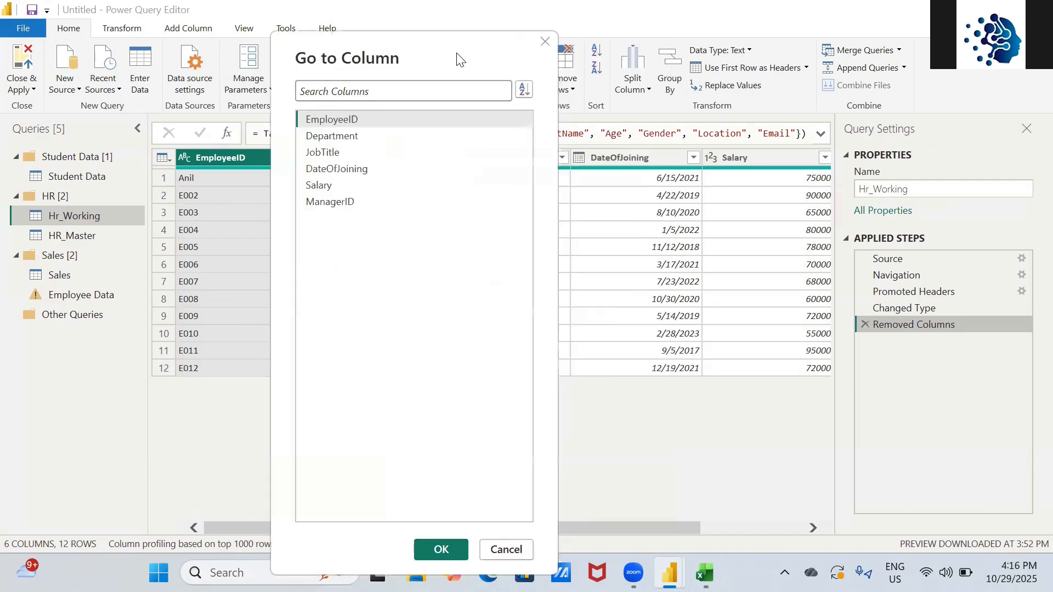
click(351, 202)
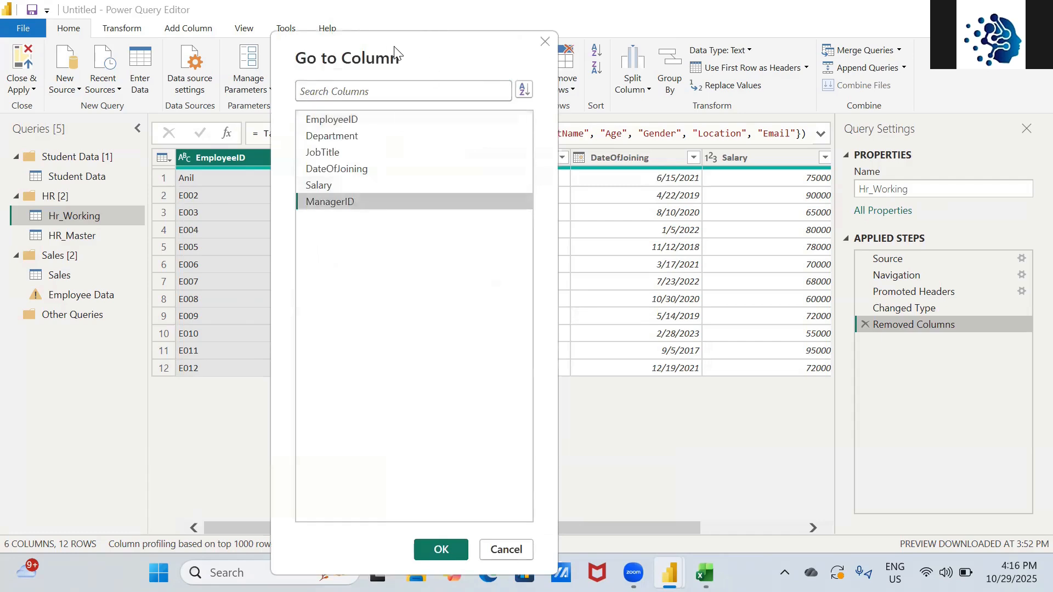
click(291, 520)
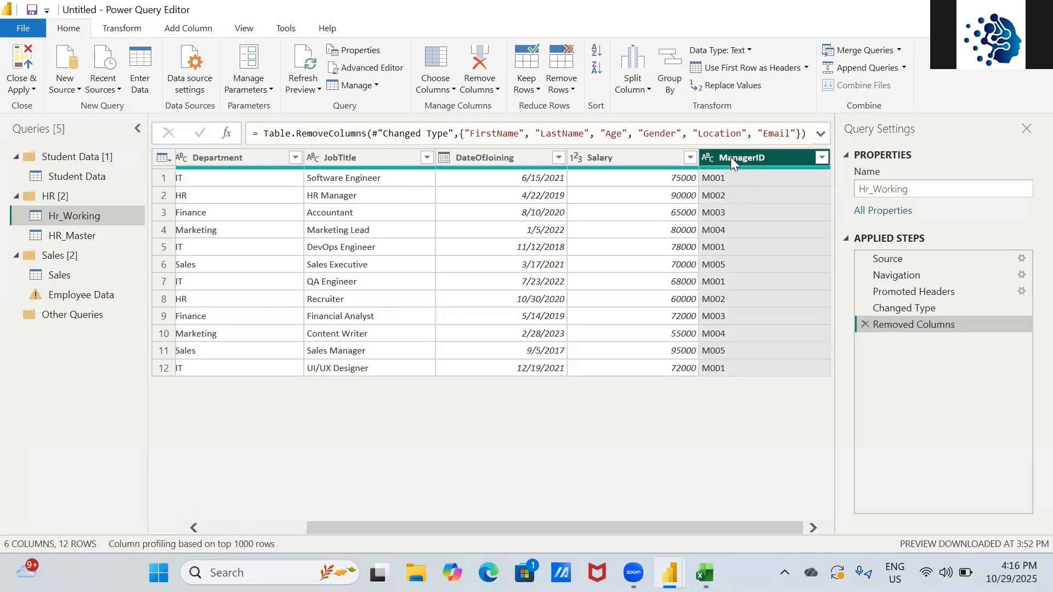
- Add Goto Column to the Excel checklist below item 21 and tick it
key(alt+Tab)
key(alt+Tab)
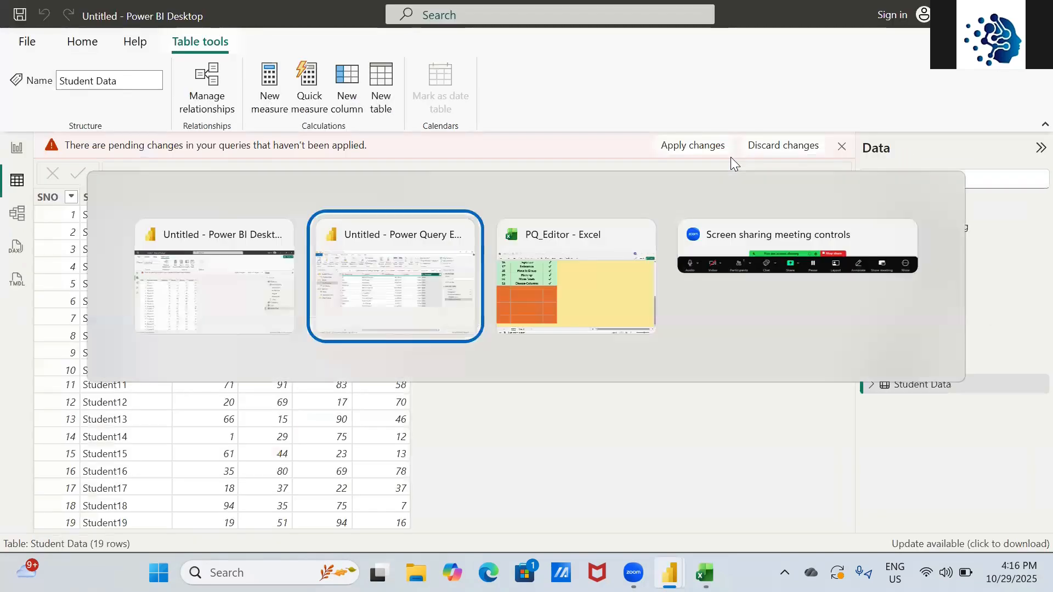
key(alt+Tab)
key(Down)
key(Left)
key(Down)
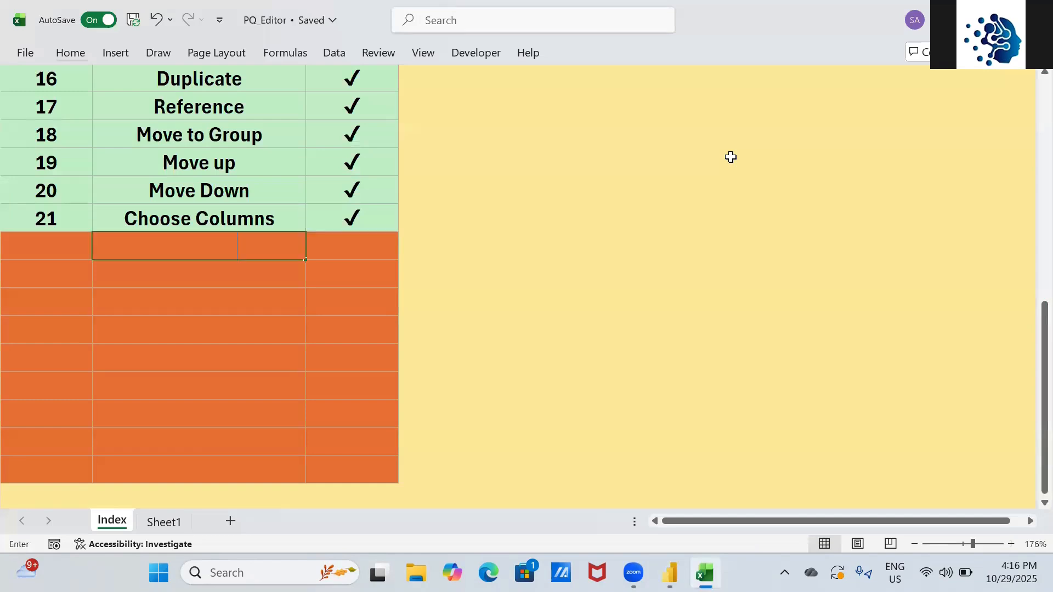
text(Goto Column)
key(Tab)
key(Up)
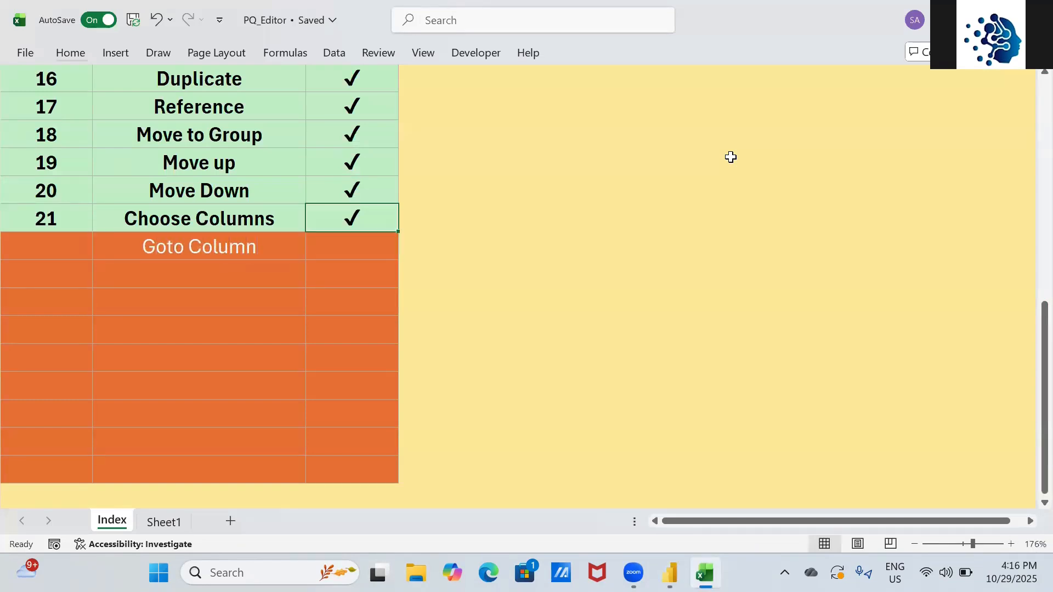
key(shift+Down)
key(ctrl+d)
- Number the Goto Column entry as item 22
key(Home)
key(Down)
text(22)
key(Return)
- Check the Remove Columns options in Power Query Editor, then switch to the main window
key(alt+Tab)
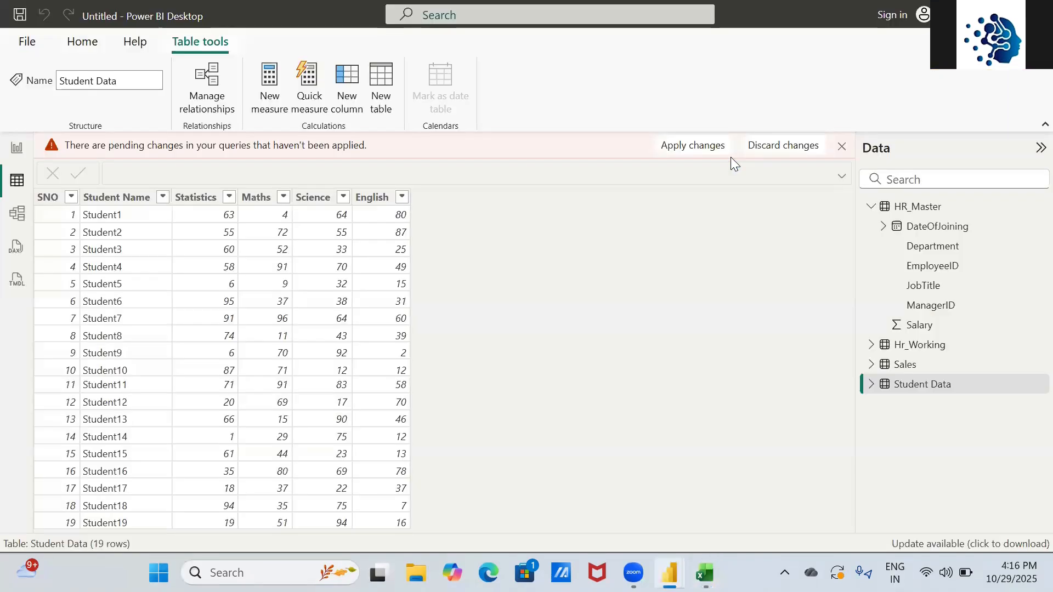
key(alt+Tab)
key(Tab)
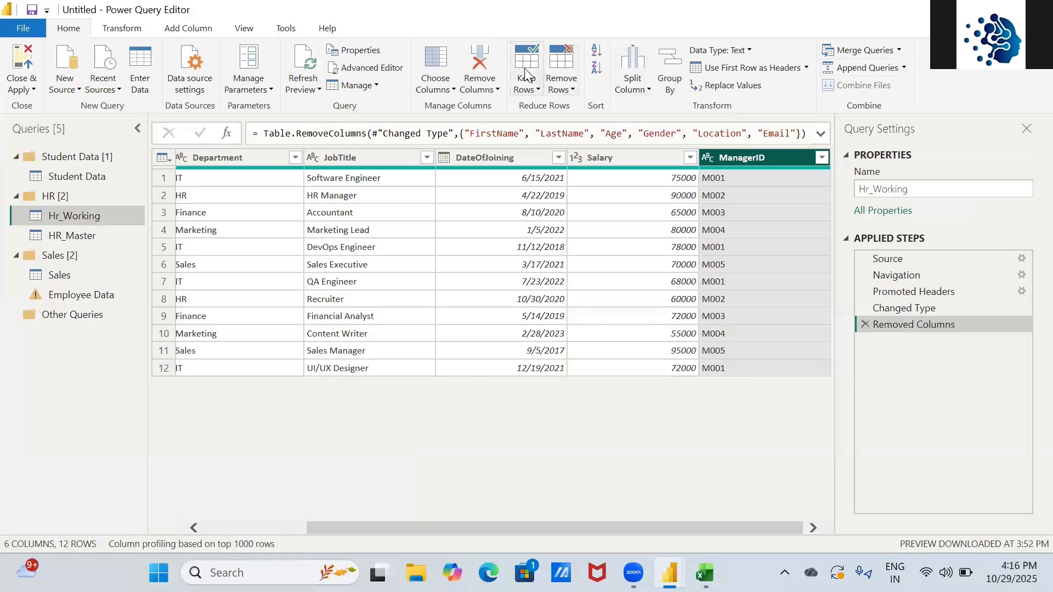
click(490, 90)
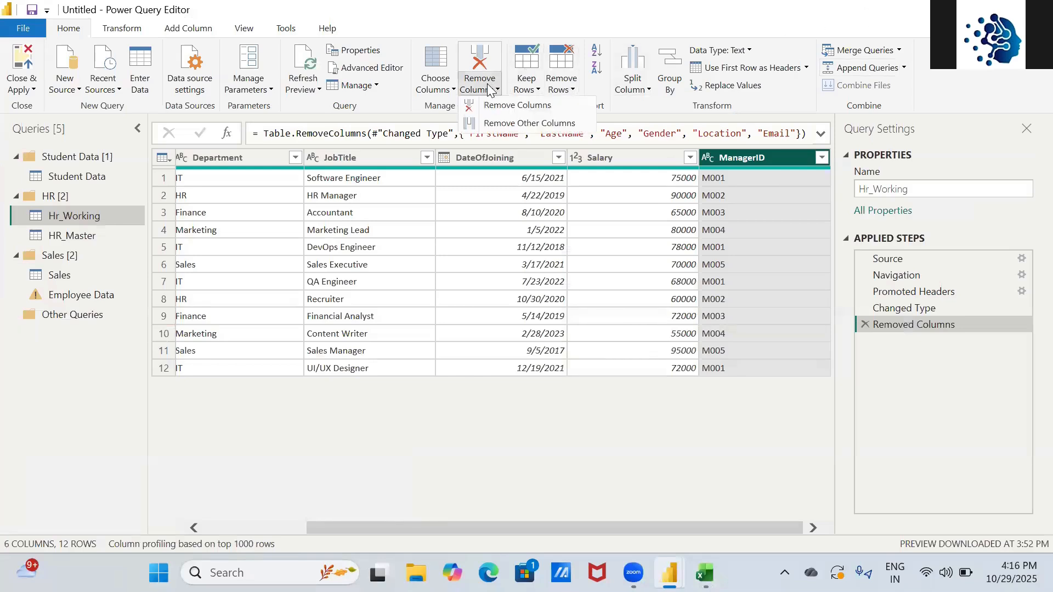
key(alt+Tab)
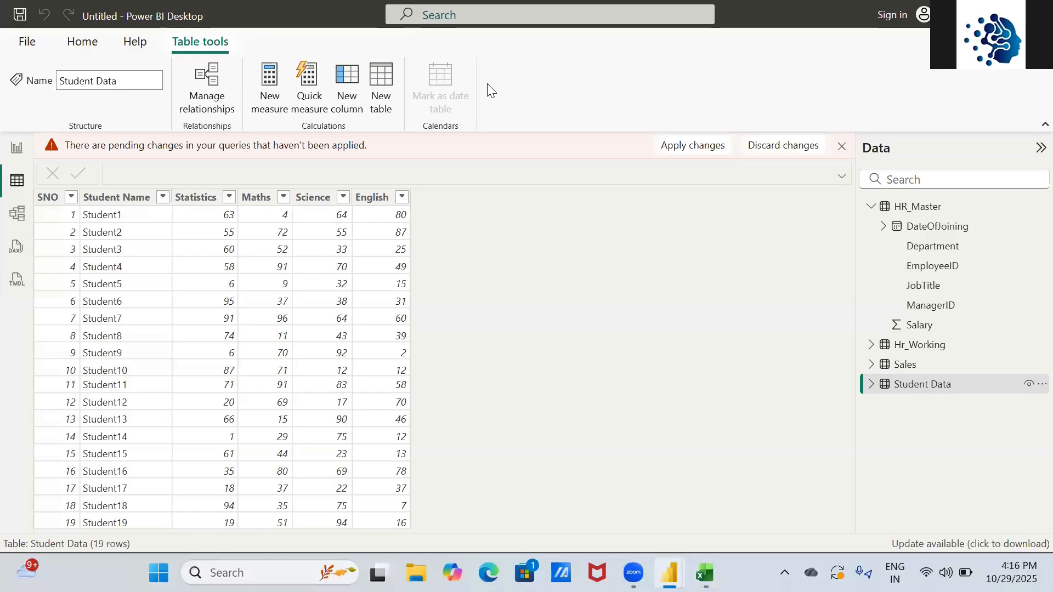
- Type Remove Columns and Remove other columns as the next two checklist items
key(alt+Tab)
key(alt+Tab)
key(Right)
key(Up)
text(Re,p)
key(BackSpace)
key(BackSpace)
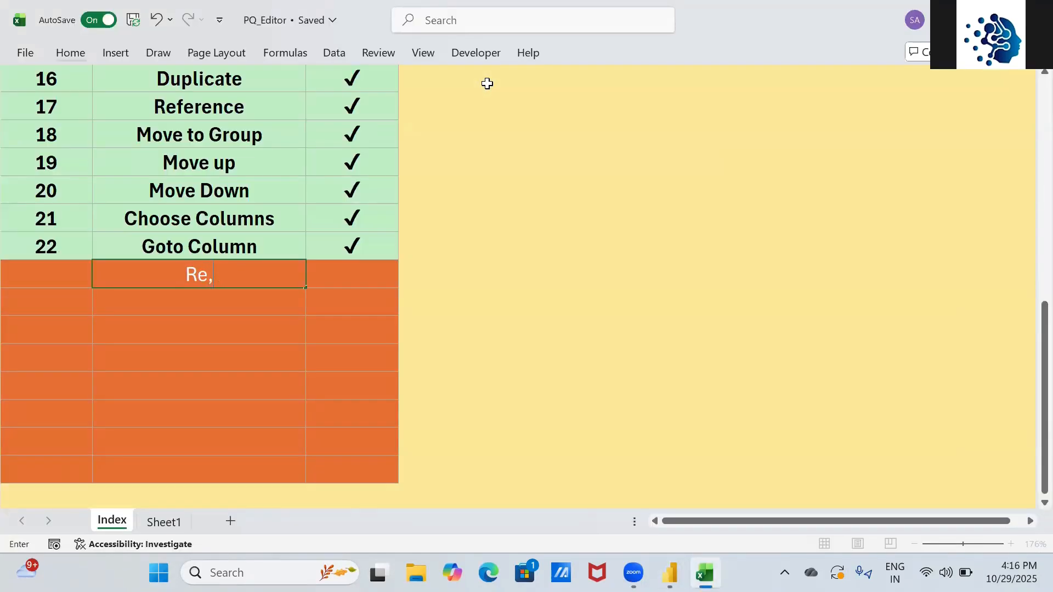
text(move )
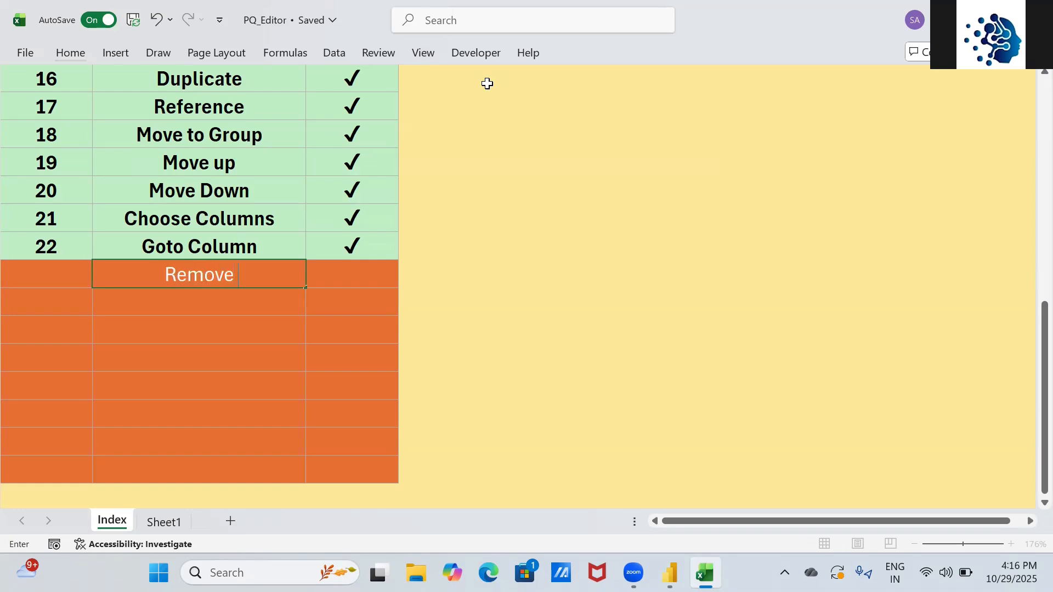
text(Columns)
key(Return)
text(Remove )
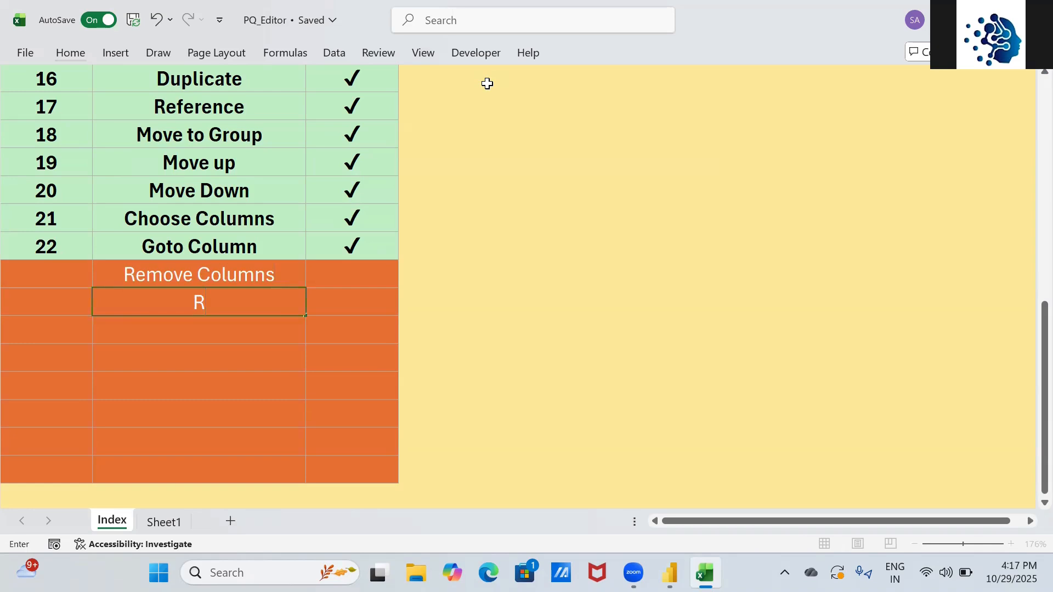
text(other columns)
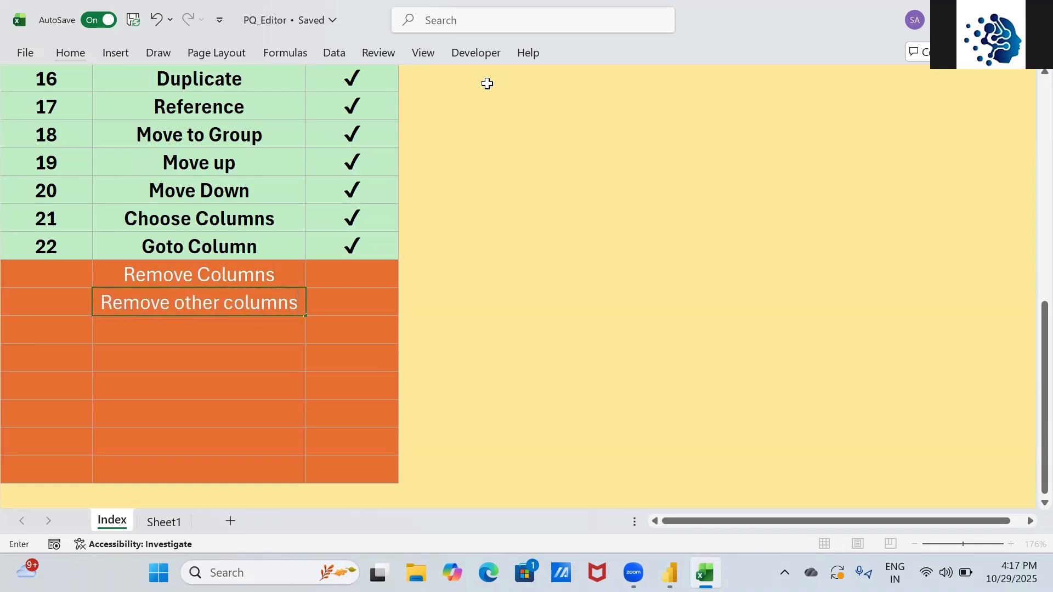
key(Tab)
- Fill the tick down to both new items and number them 23 and 24
key(Up)
- Review the newly added checklist items, then return to Power Query Editor
key(Up)
key(shift+Down)
key(shift+Down)
key(ctrl+d)
key(Home)
key(Down)
text(23)
key(Return)
text(24)
key(Return)
key(Up)
key(Right)
key(Up)
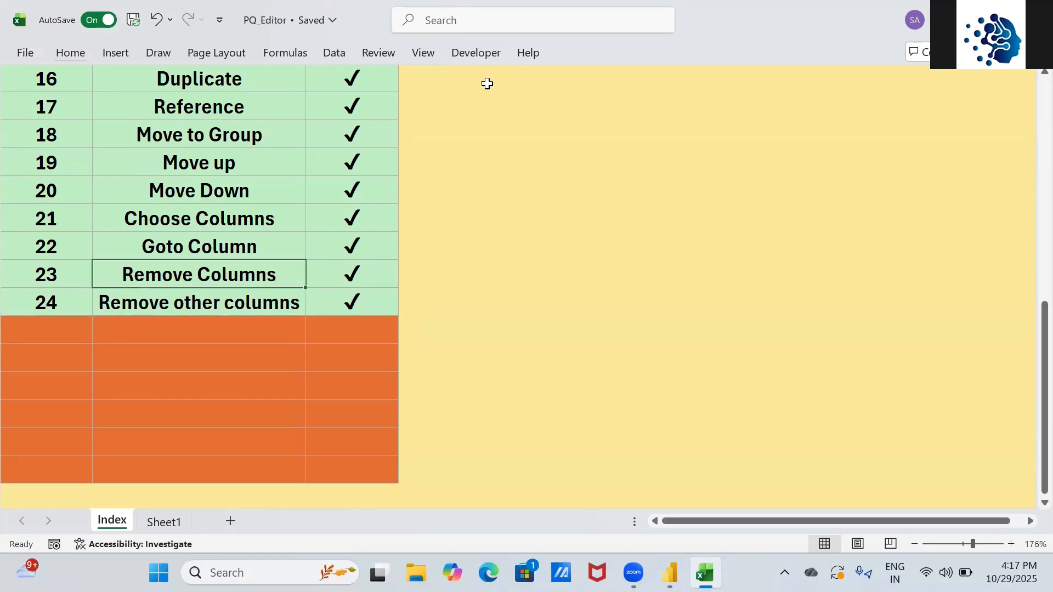
key(Down)
key(Up)
key(Down)
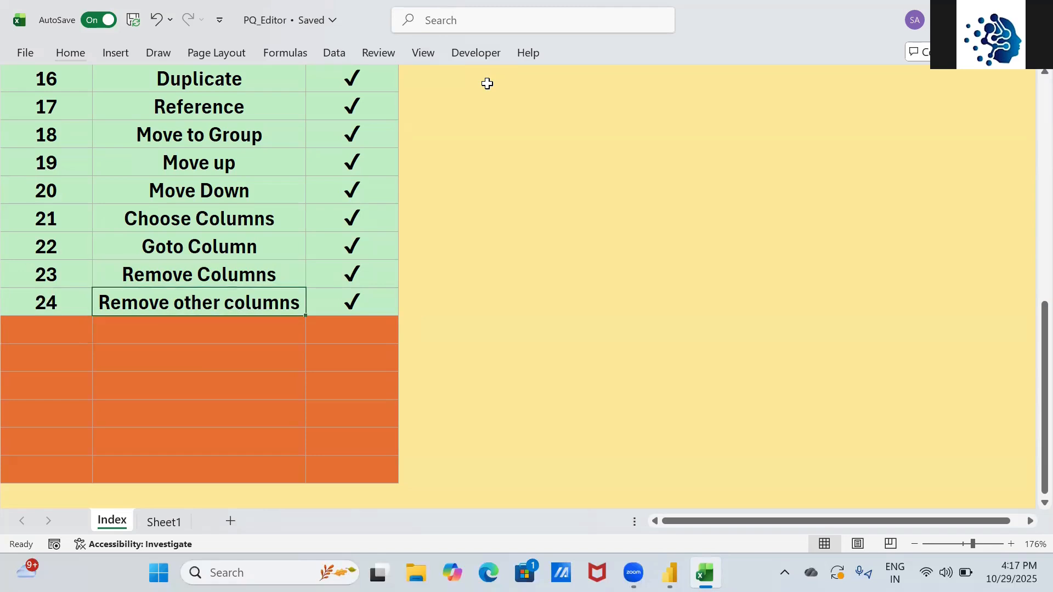
key(alt+Tab)
key(alt+Tab)
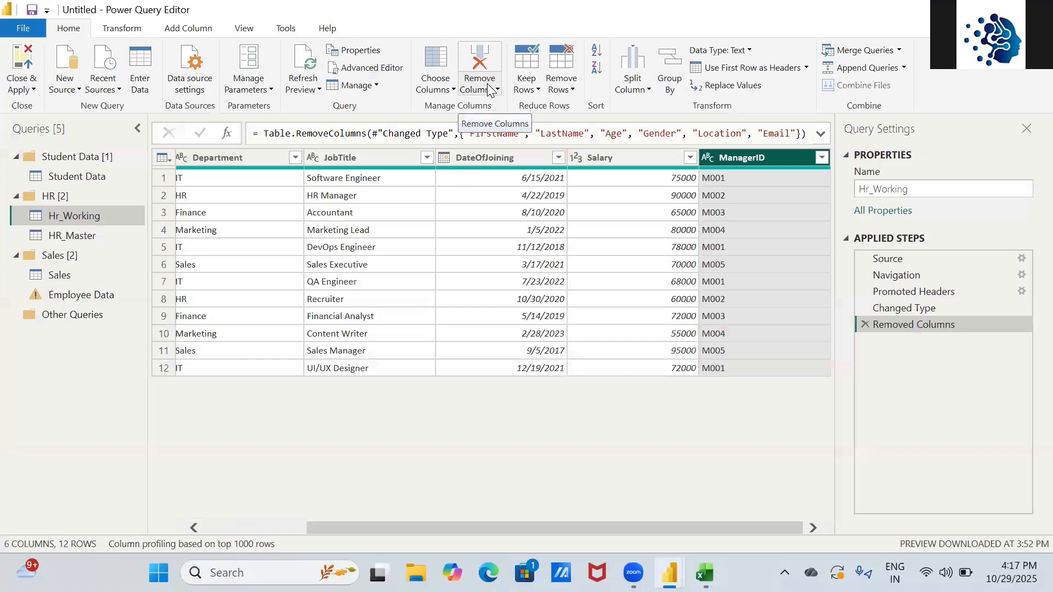
- Remove the bottom 2 rows from Hr_Working, leaving 10 rows
click(532, 90)
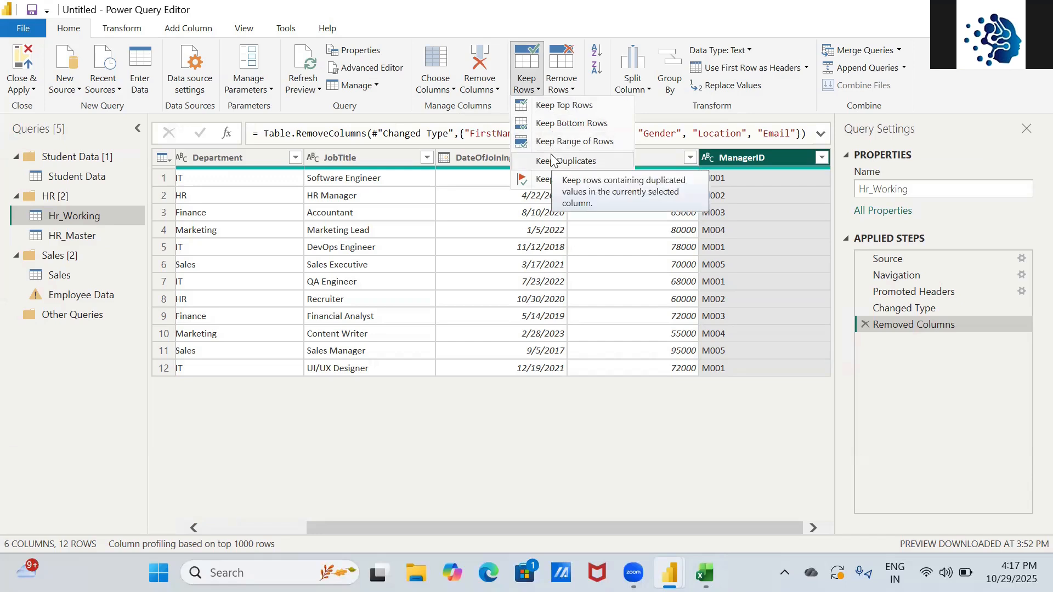
click(573, 88)
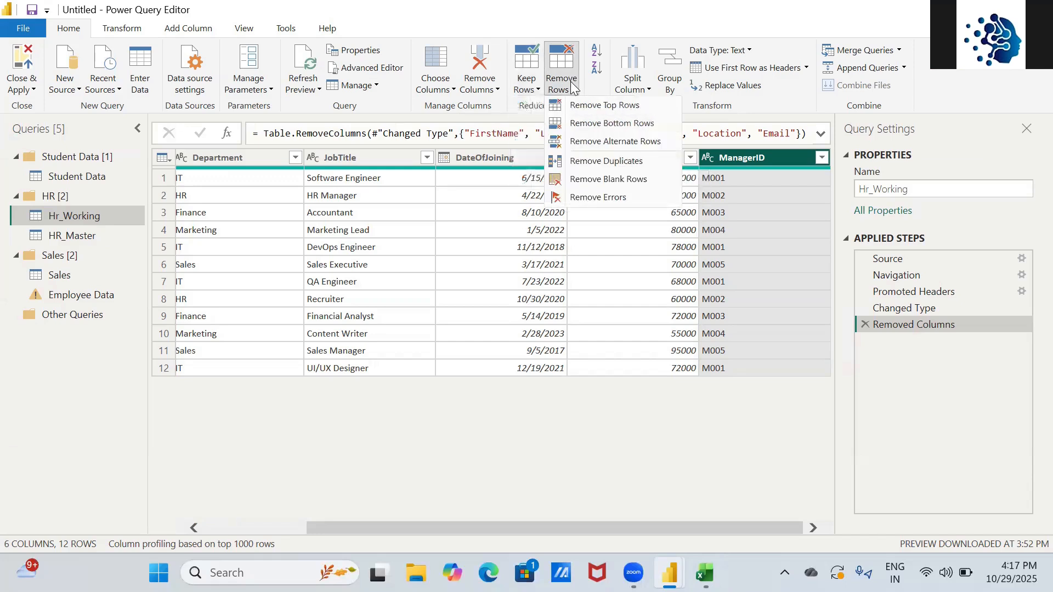
click(604, 110)
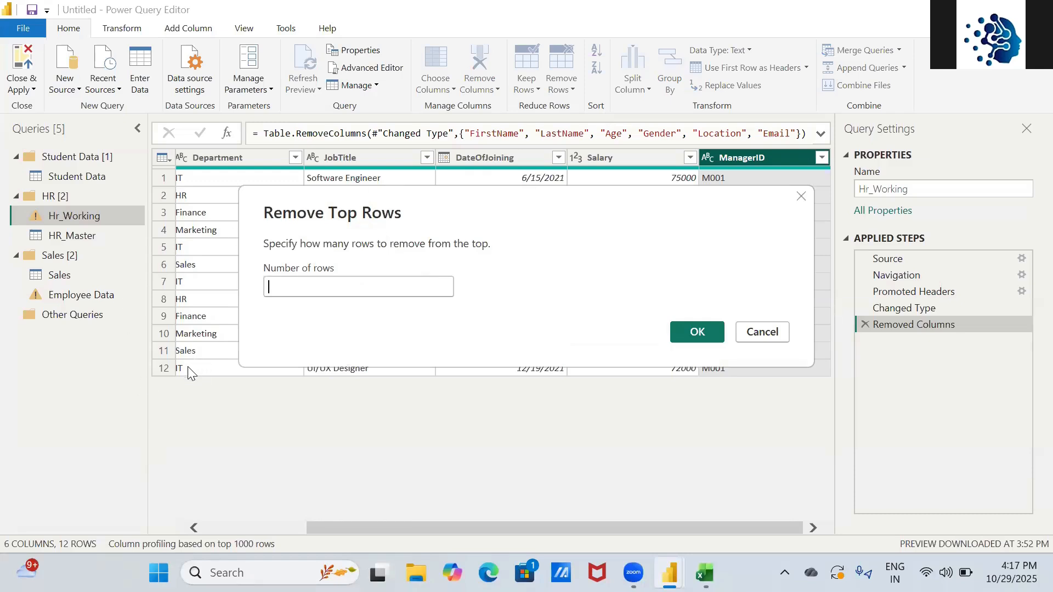
key(Escape)
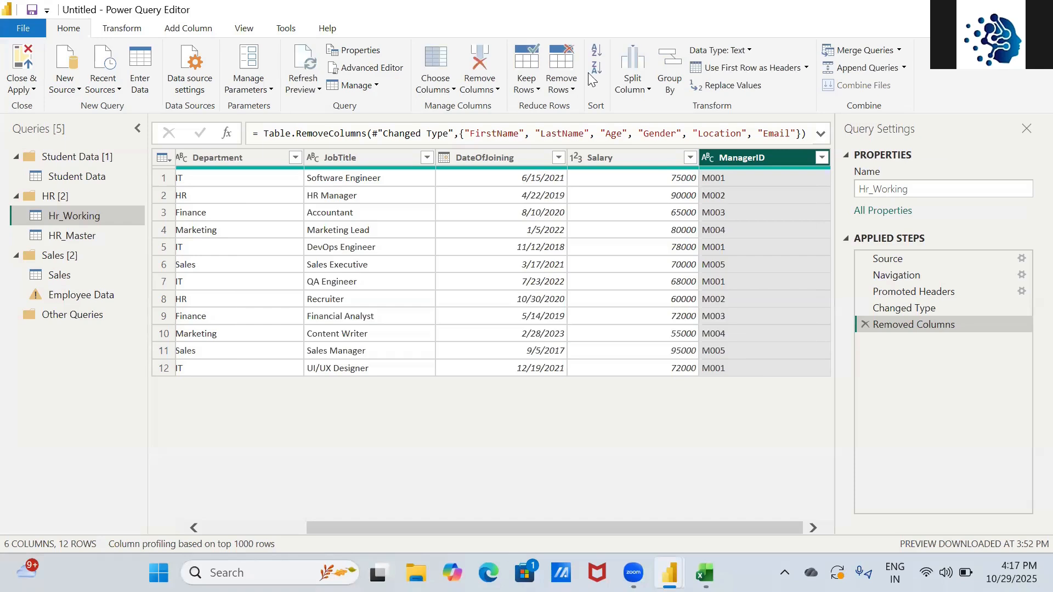
click(570, 88)
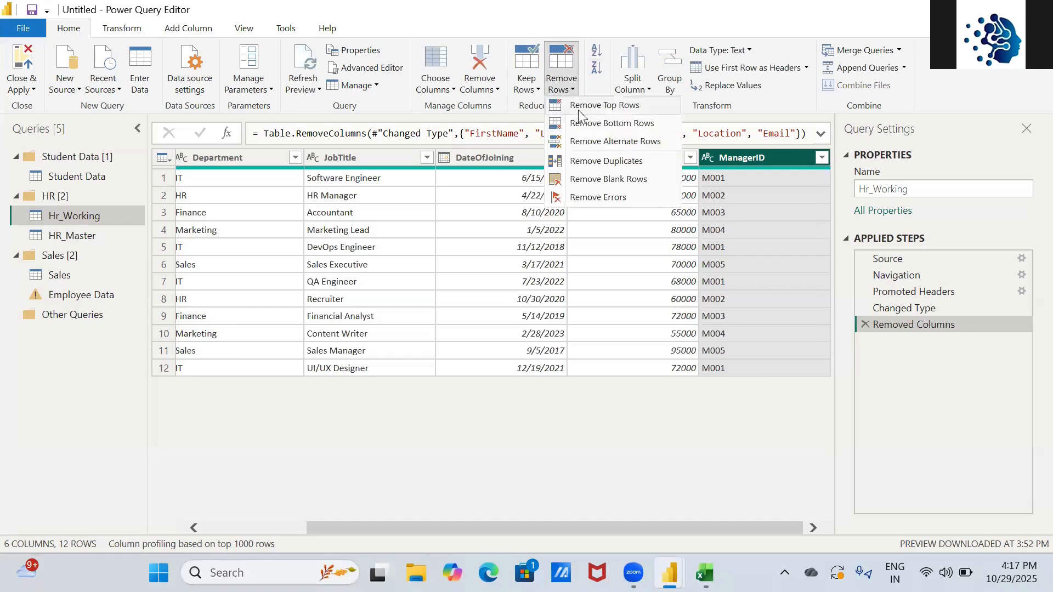
click(609, 125)
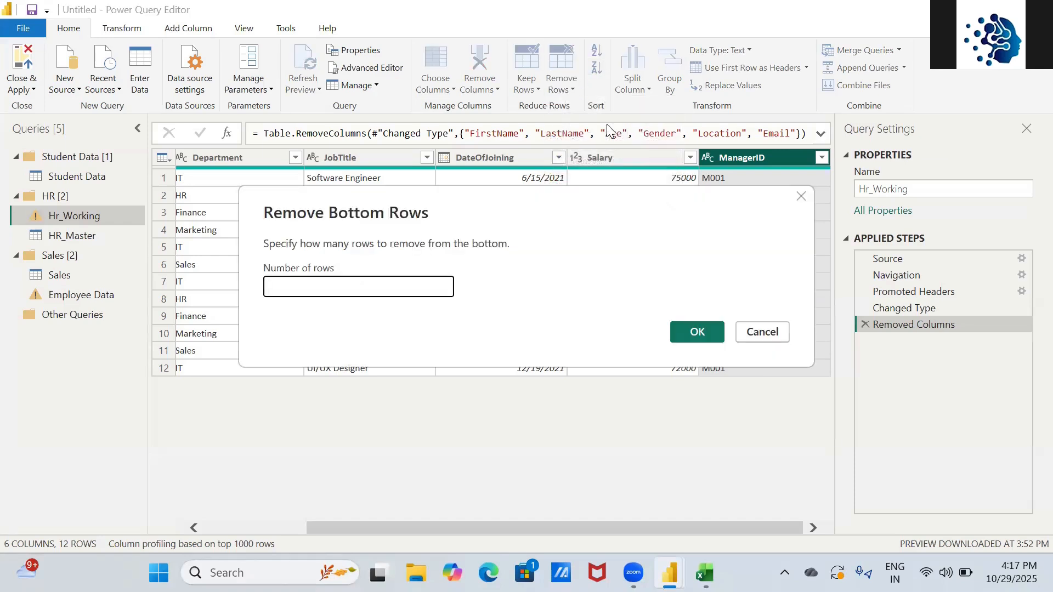
click(698, 332)
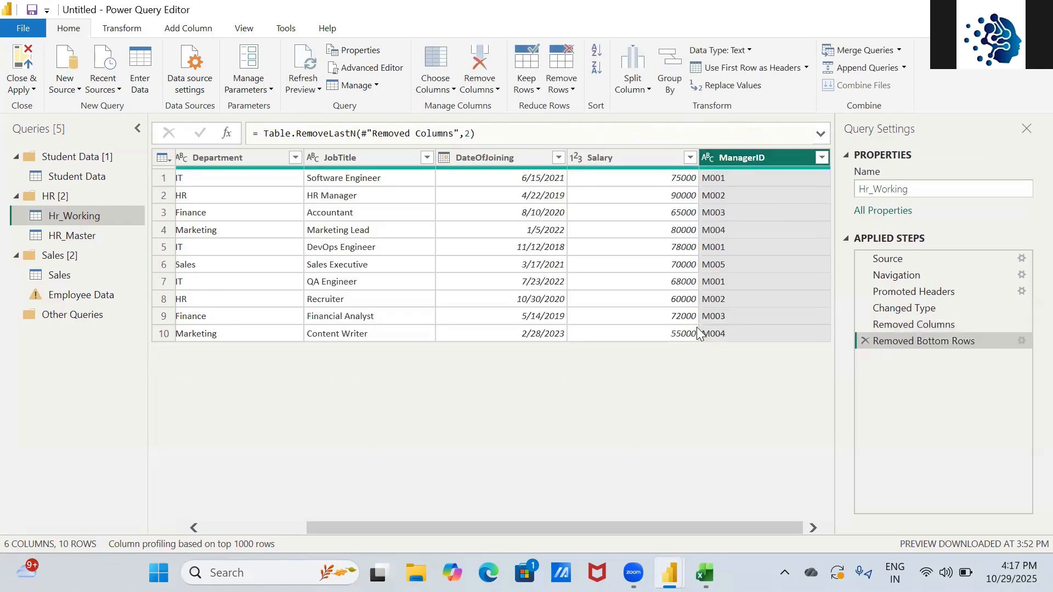
click(573, 82)
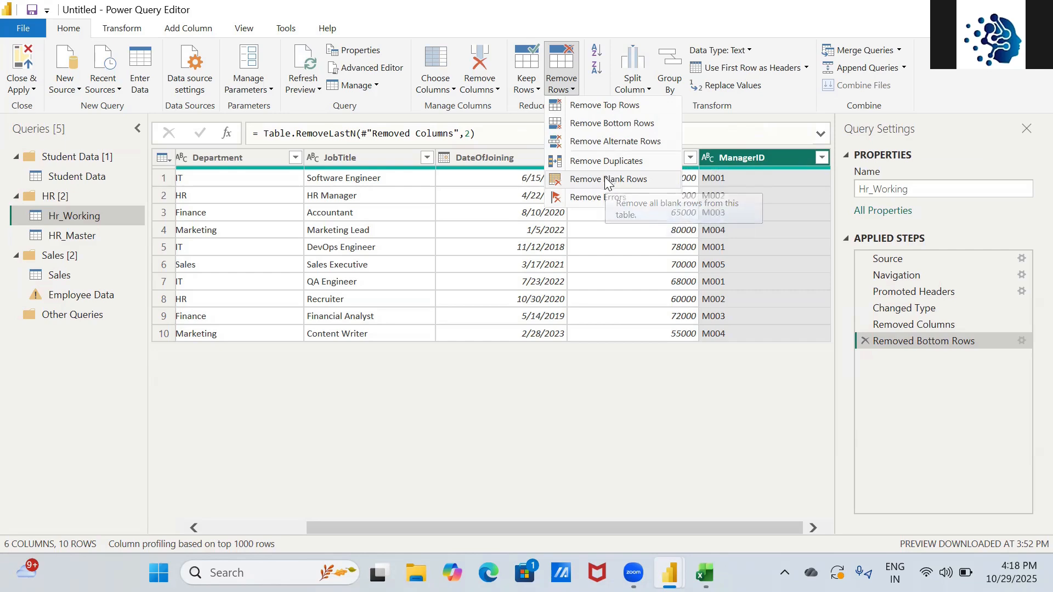
key(alt+Tab)
key(alt+Tab)
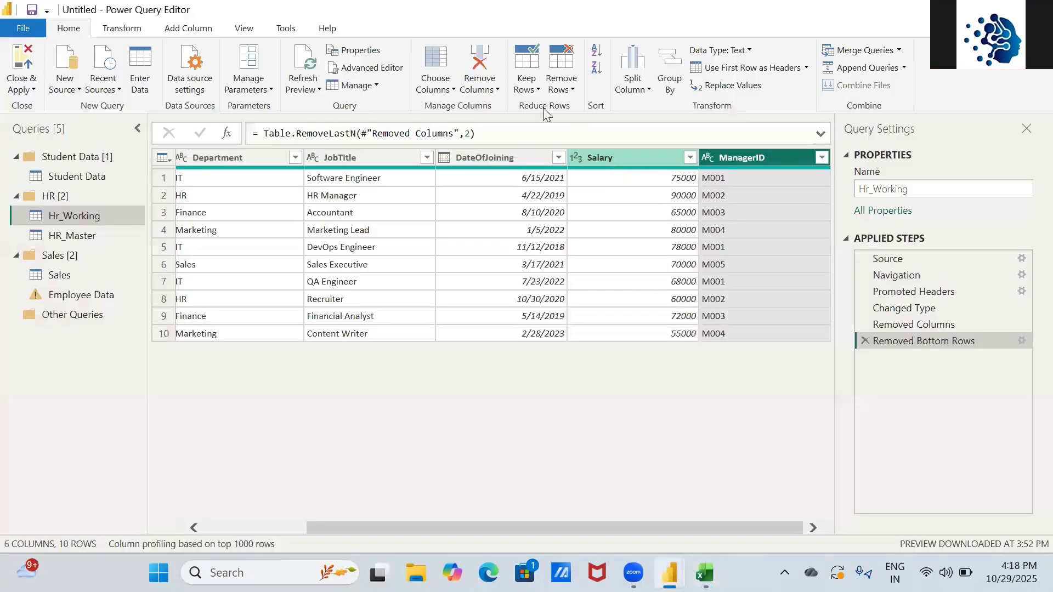
click(526, 82)
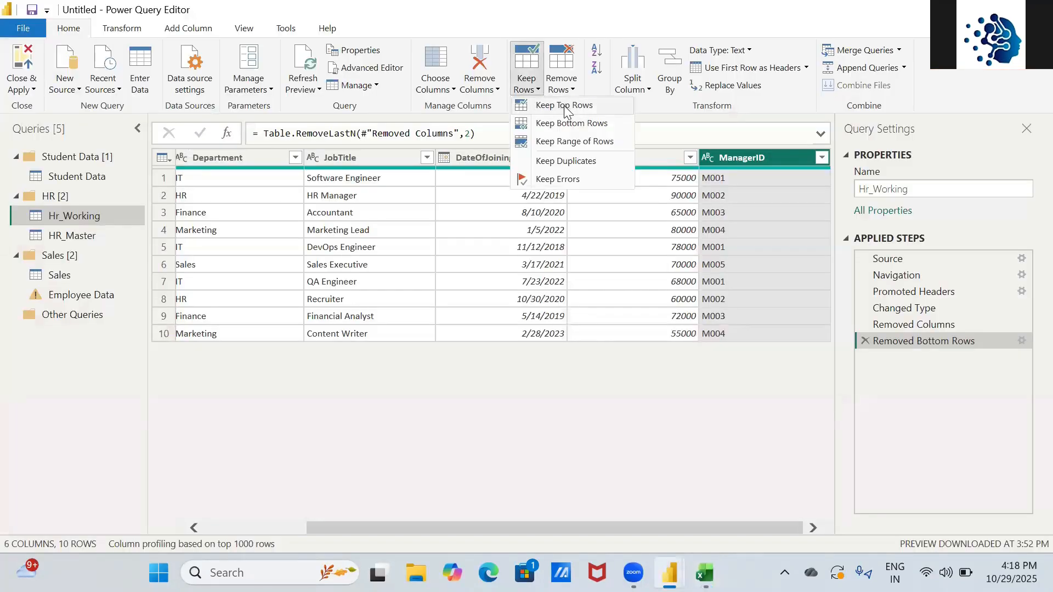
click(558, 142)
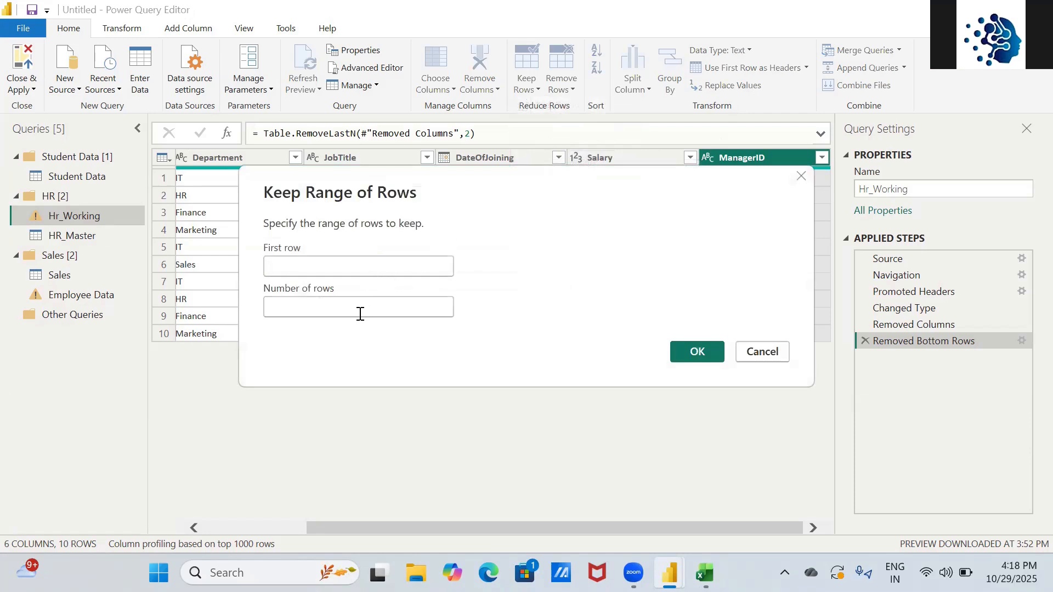
click(678, 357)
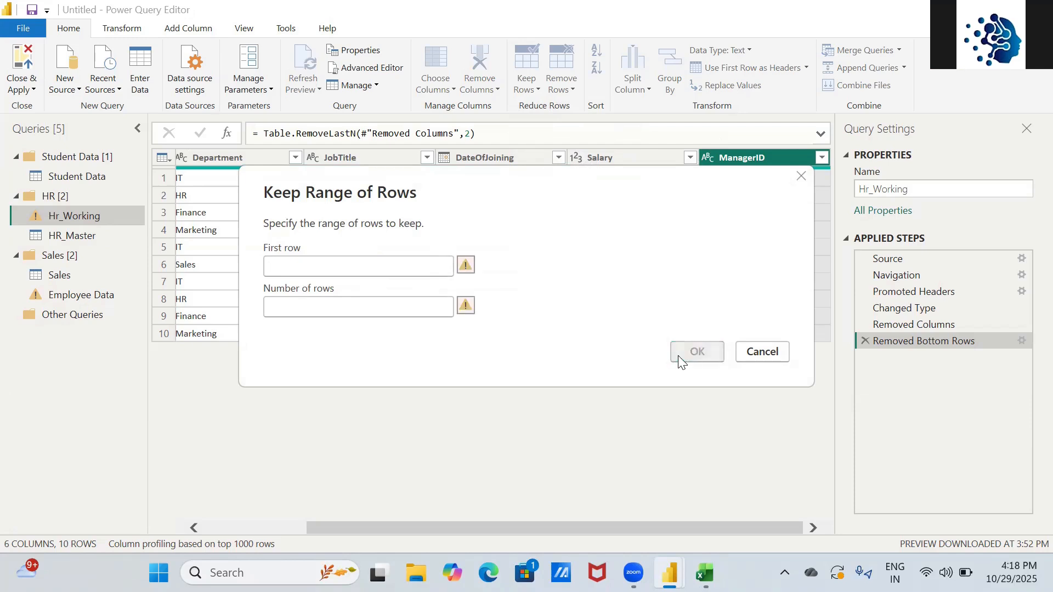
click(761, 360)
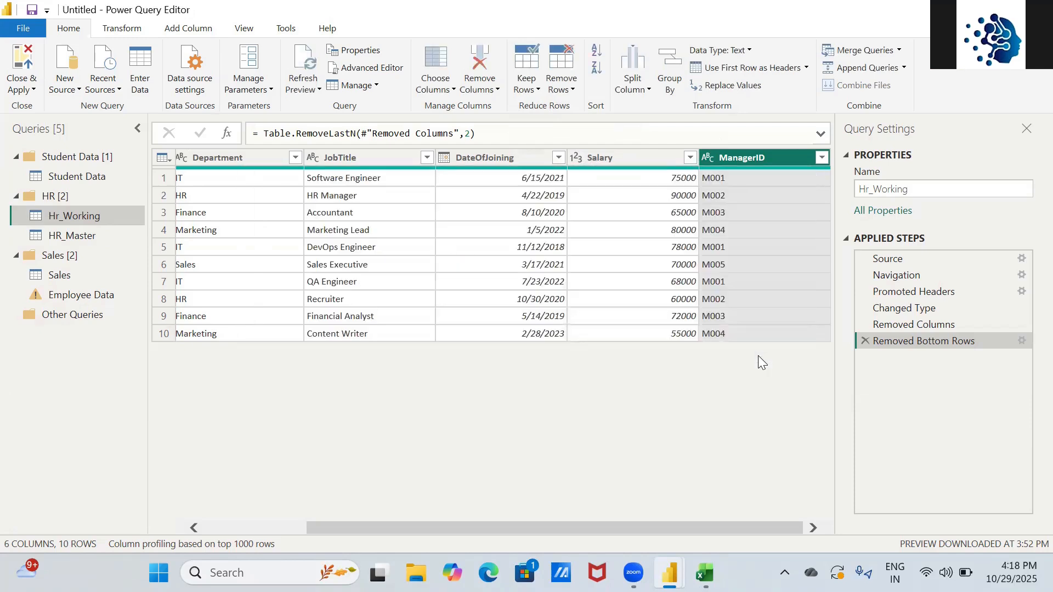
- Type Keep Rows and Remove Rows as the next two checklist items
key(alt+Tab)
key(Down)
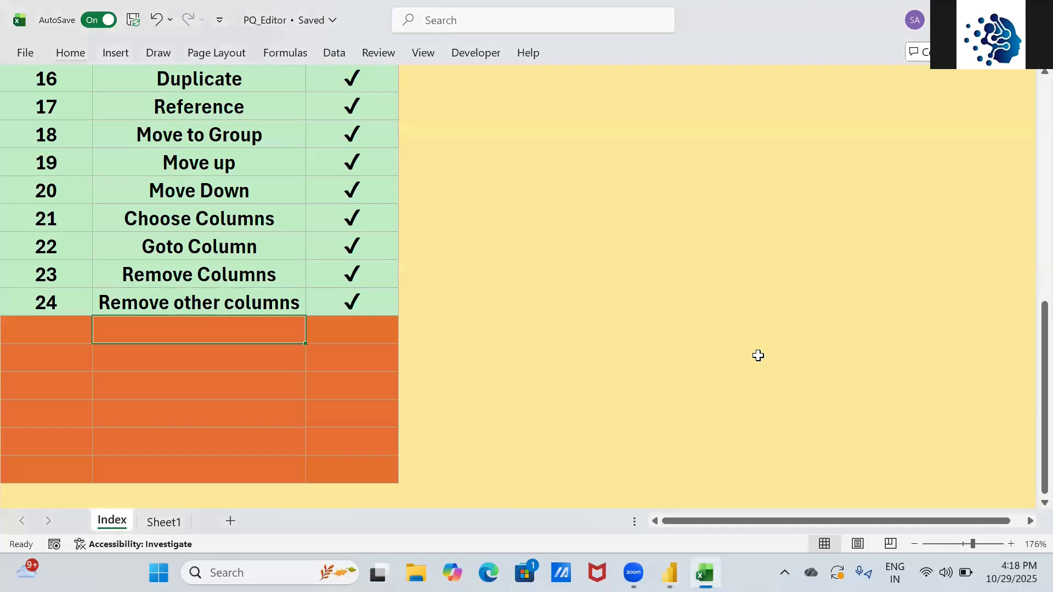
text(Keep Rows)
key(Tab)
key(Down)
key(Left)
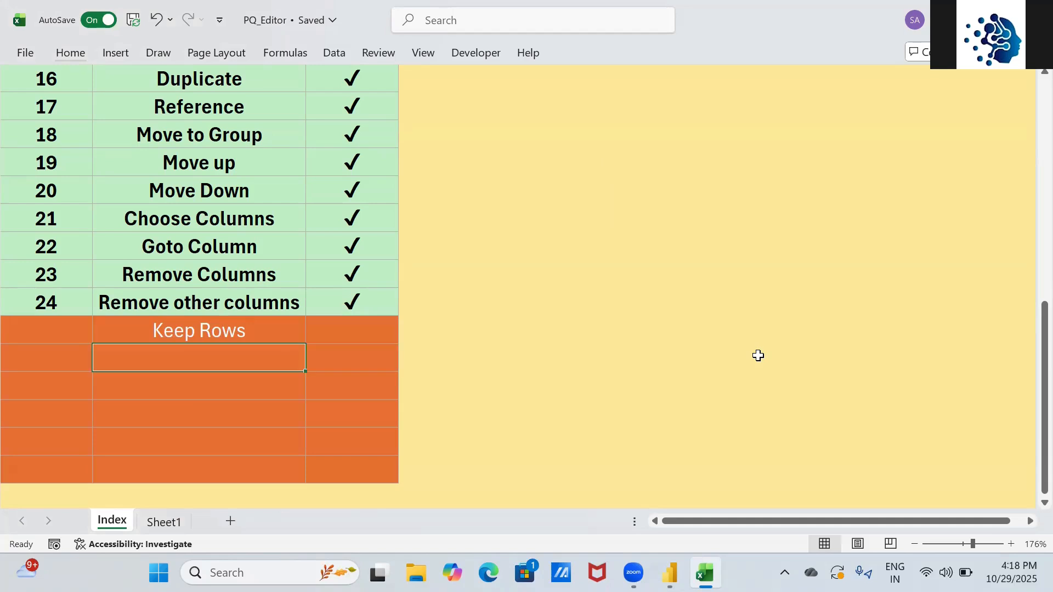
text(Remove Rows)
key(Return)
- Number the Keep Rows and Remove Rows entries 25 and 26
key(Up)
key(Up)
key(Left)
text(25)
key(Return)
key(Down)
key(Up)
text(26)
key(Up)
key(Right)
key(Right)
key(Up)
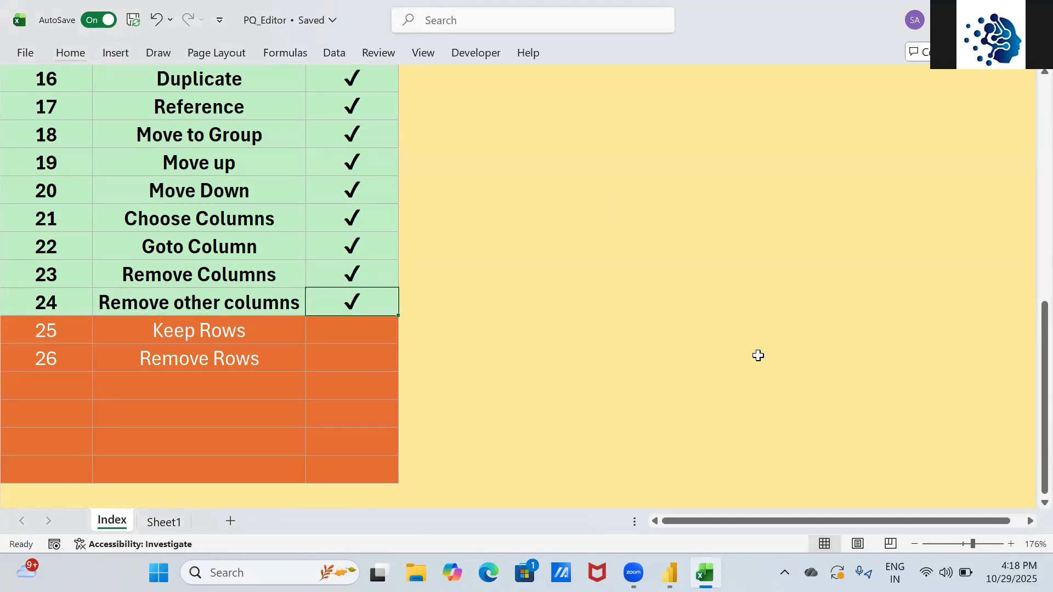
- Fill the tick down to Keep Rows and Remove Rows, then return to Power Query Editor
key(shift+Down)
key(shift+Down)
key(ctrl+d)
key(Down)
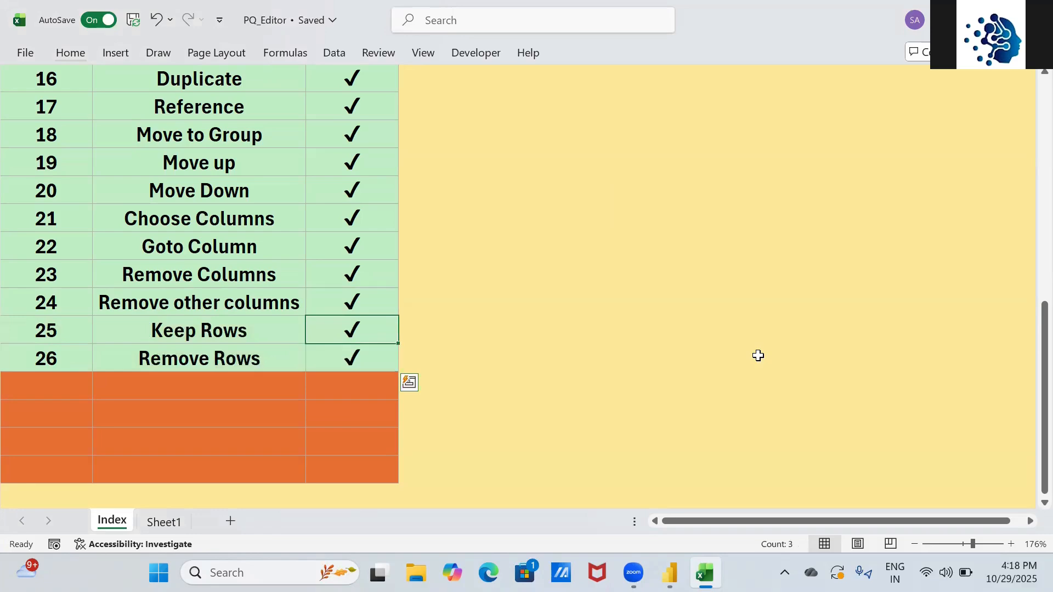
key(alt+Tab)
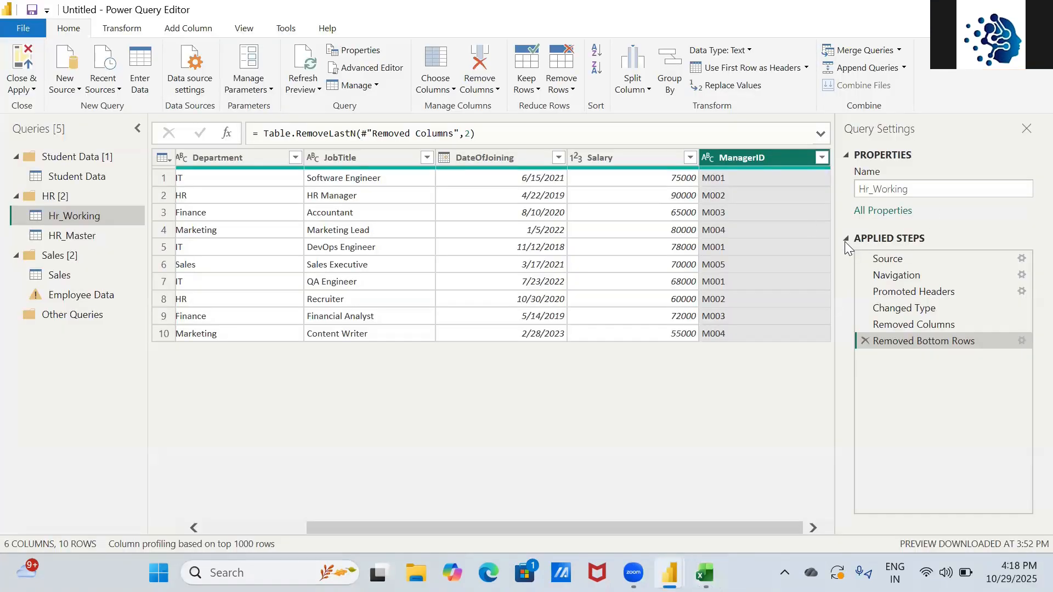